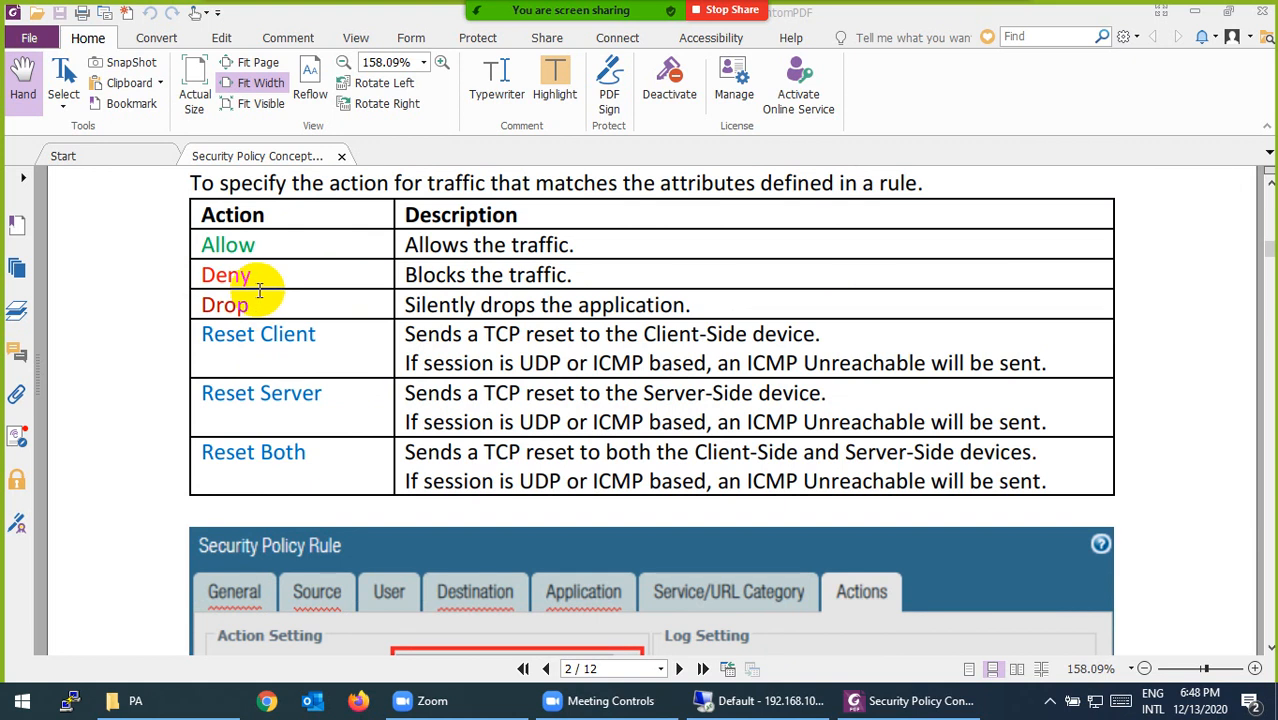
- Review the table of security rule actions and the annotated Security Policy Rule action options in the PDF
scroll(259, 291, down, 1)
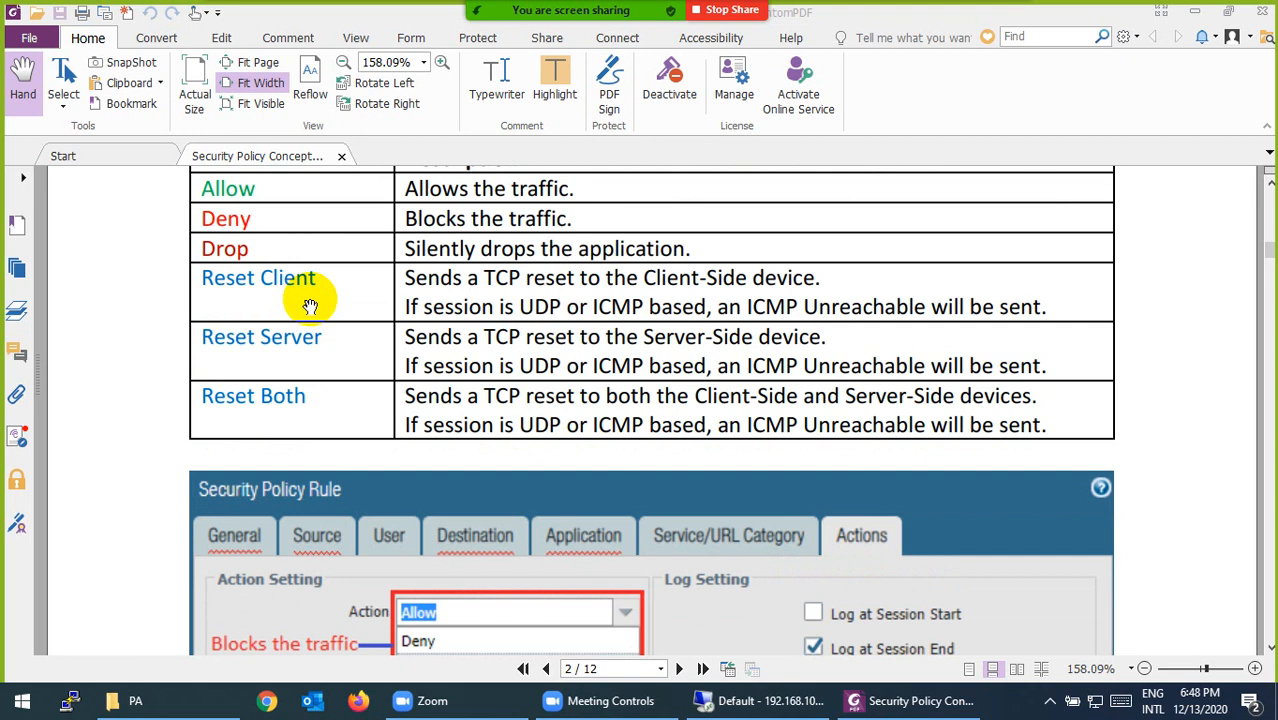
scroll(310, 306, down, 1)
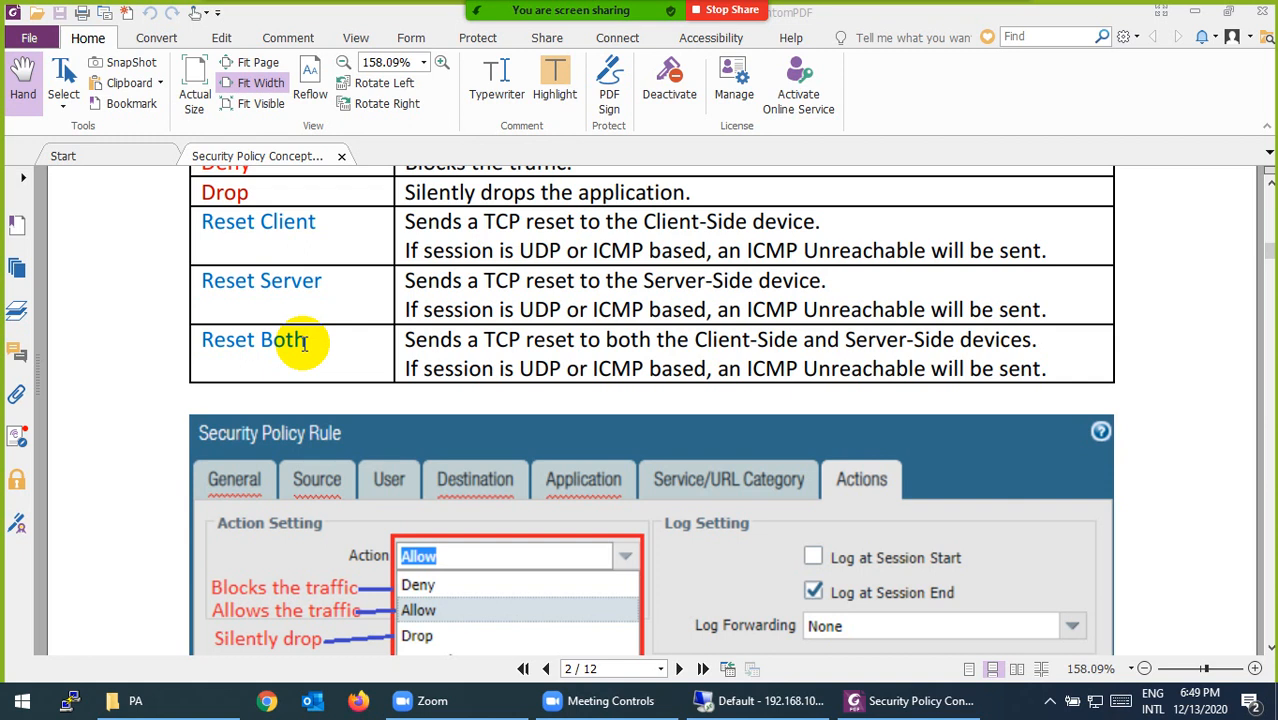
scroll(305, 342, up, 2)
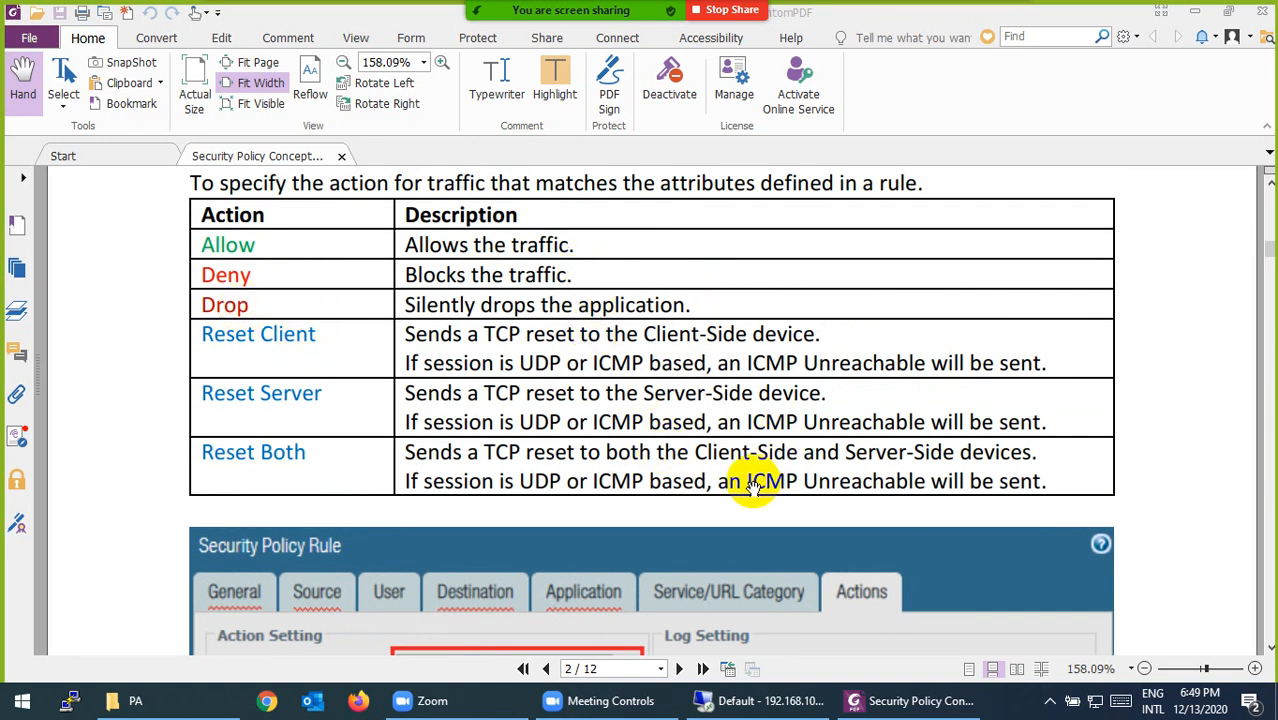
drag(747, 483, 830, 484)
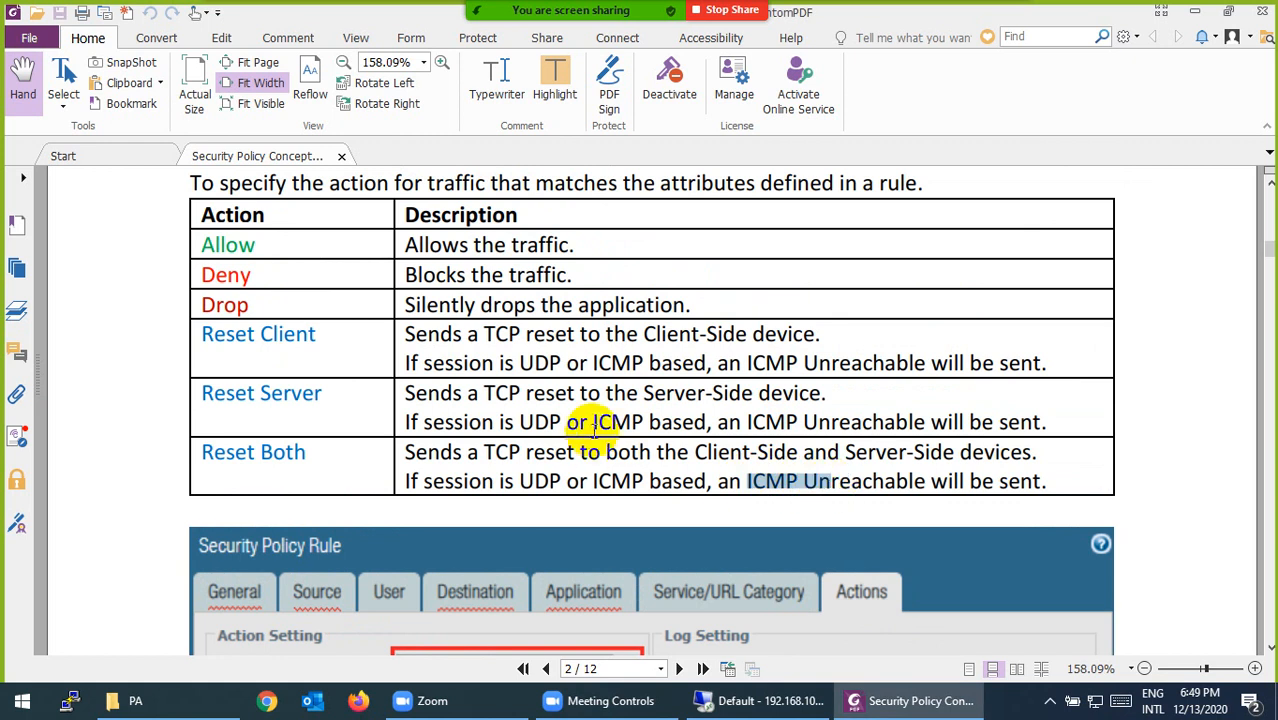
scroll(543, 396, down, 3)
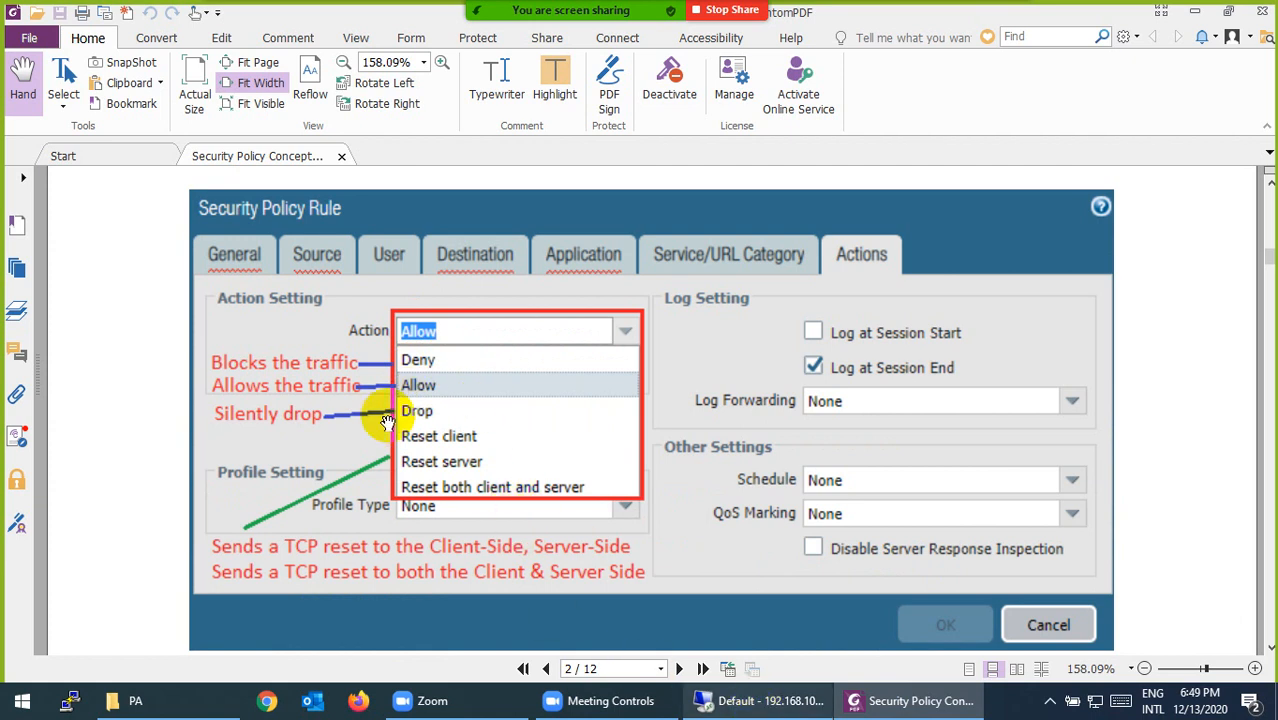
- In the PA-VM web interface, cancel the open rule dialog and delete every custom security rule except Allow-All
click(765, 703)
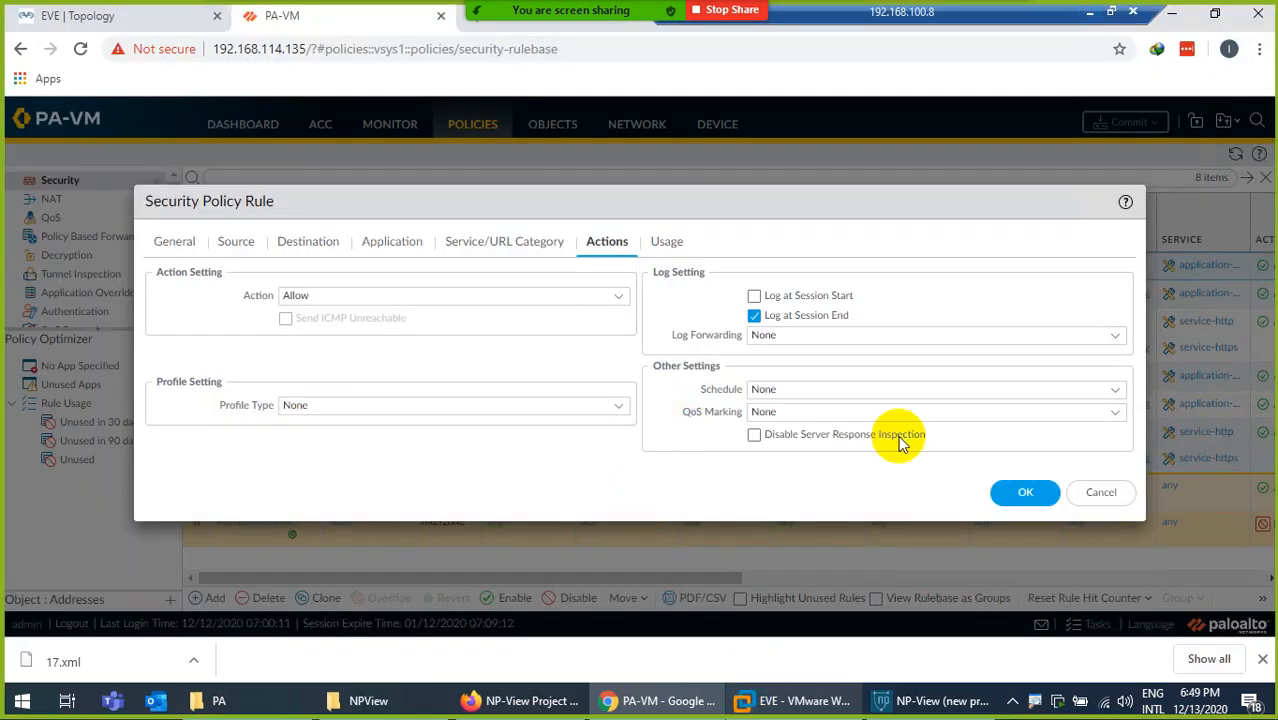
click(1098, 491)
click(193, 289)
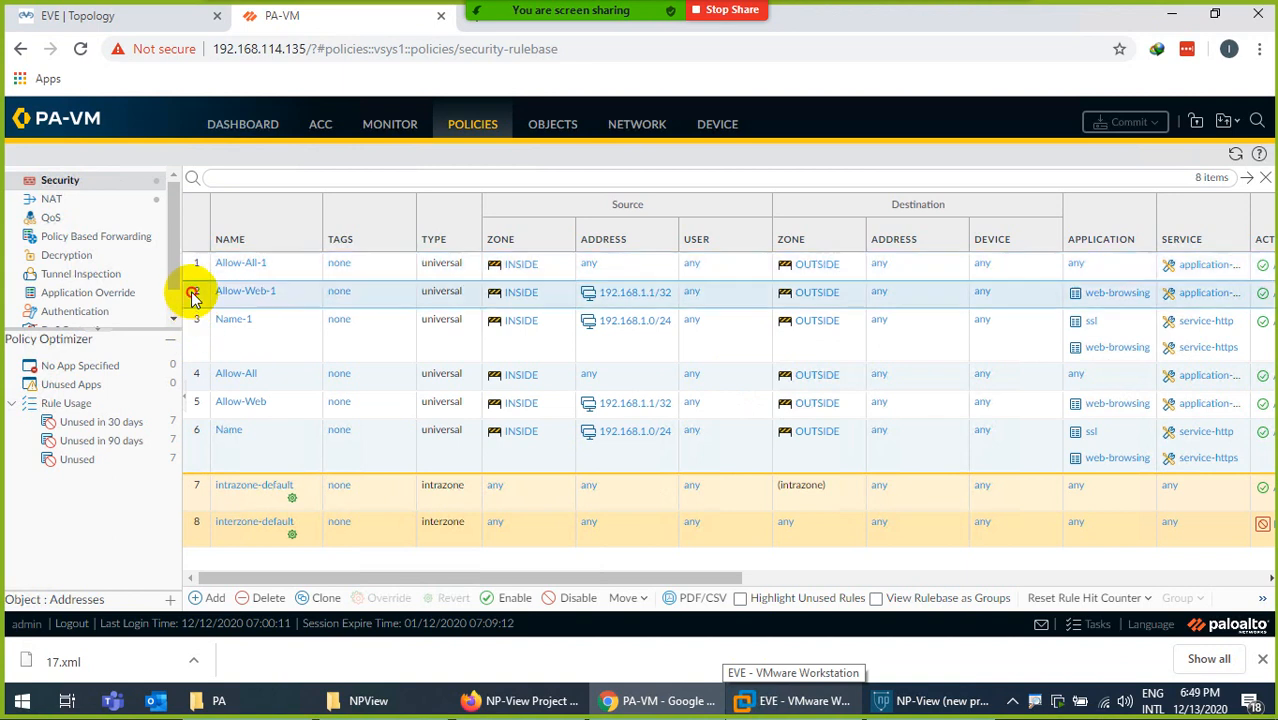
ctrl+click(197, 313)
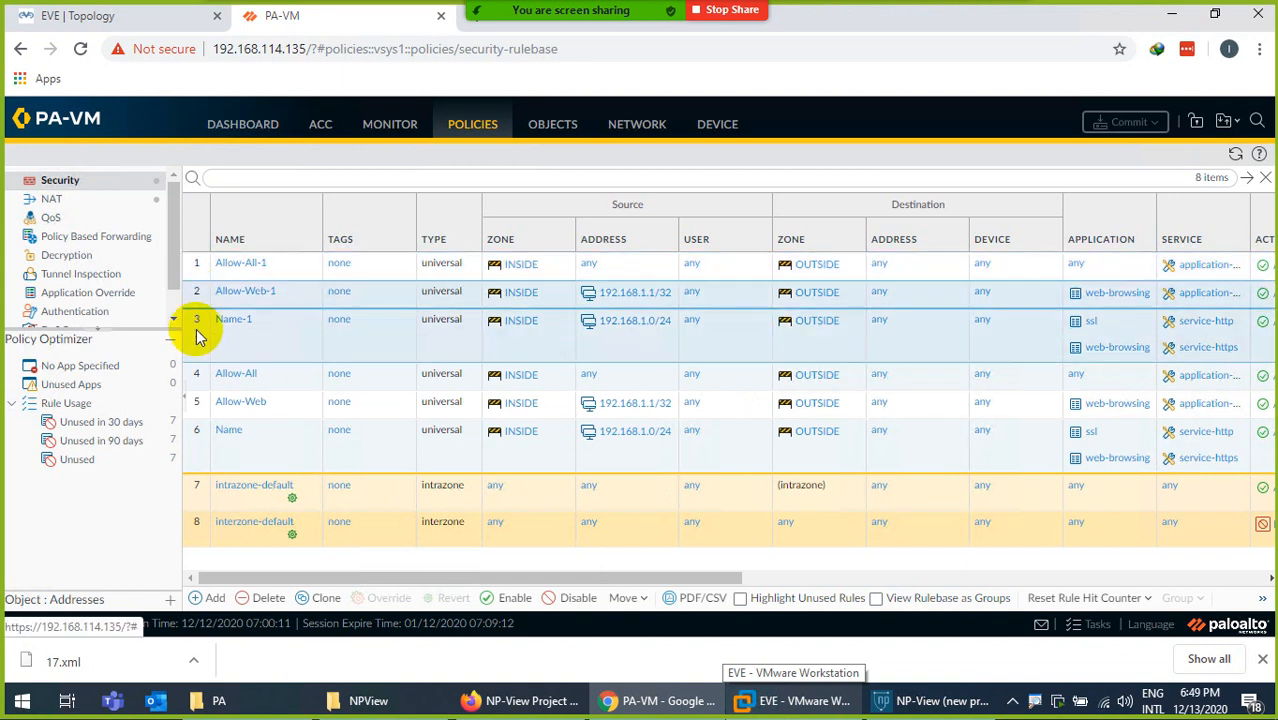
ctrl+click(194, 263)
ctrl+click(195, 402)
ctrl+click(199, 432)
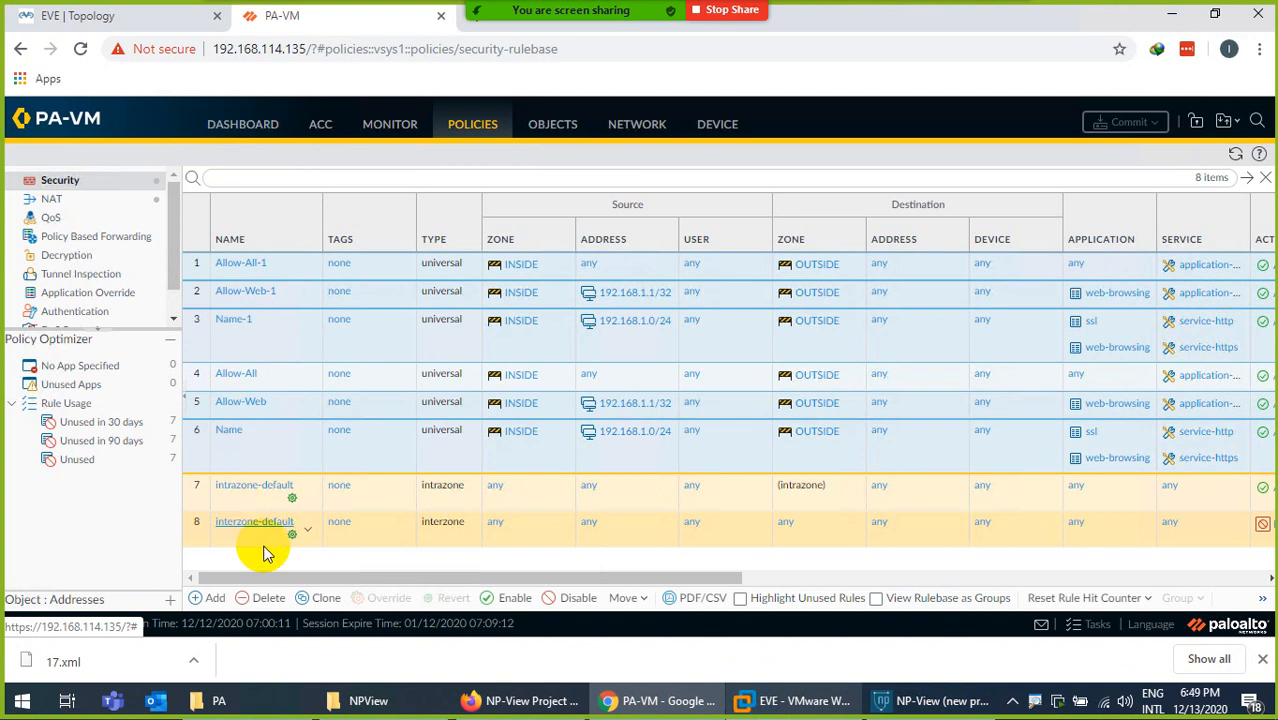
click(268, 597)
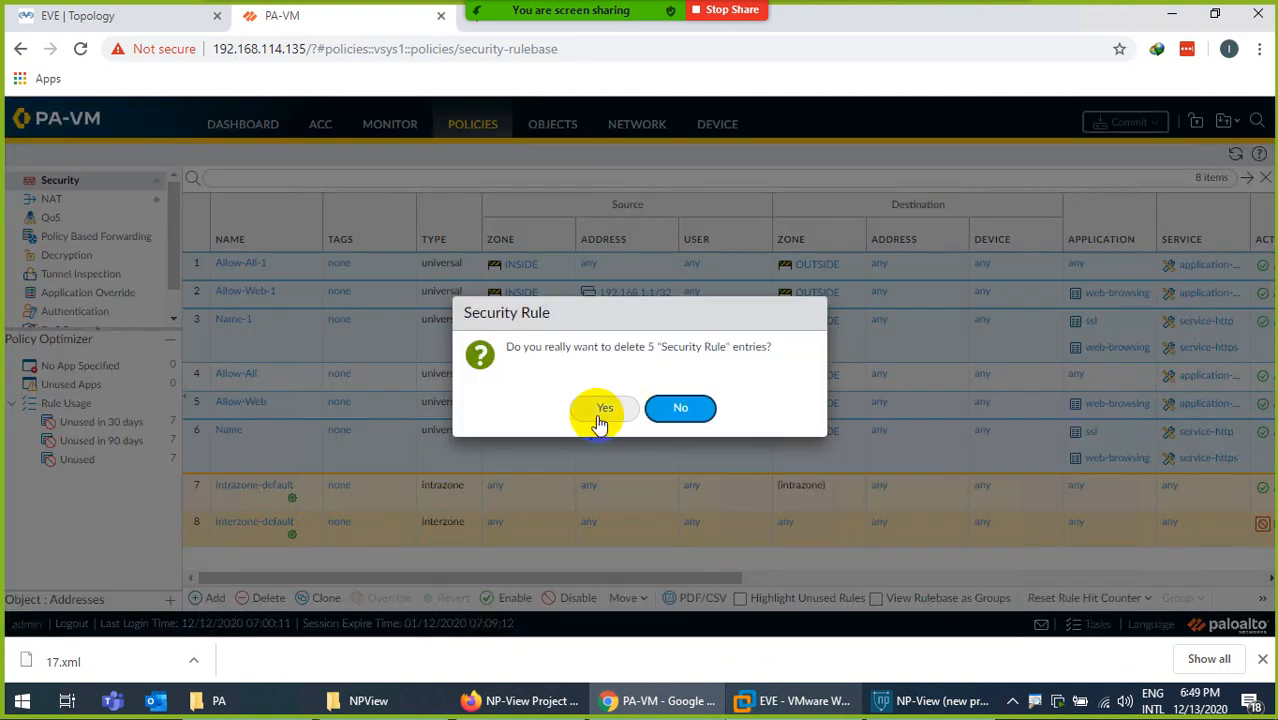
click(599, 422)
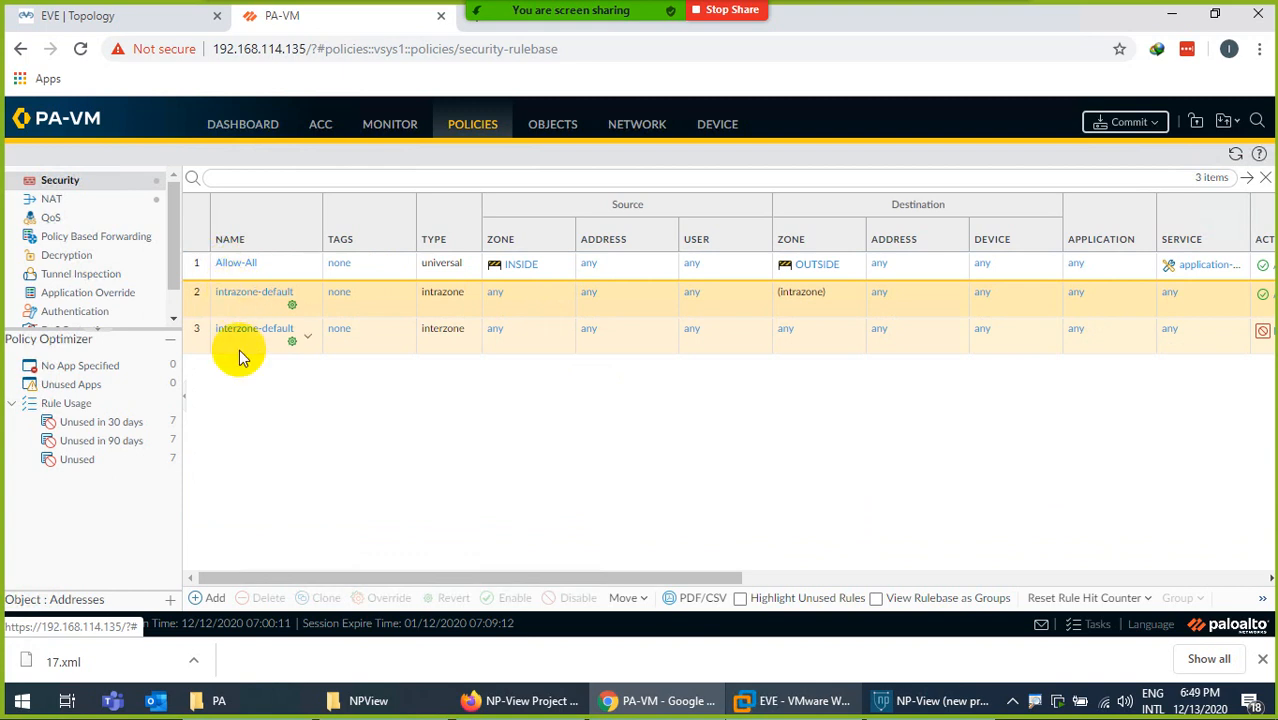
- Review the Allow-All security rule's settings, set its action to Deny, and commit all changes
click(237, 264)
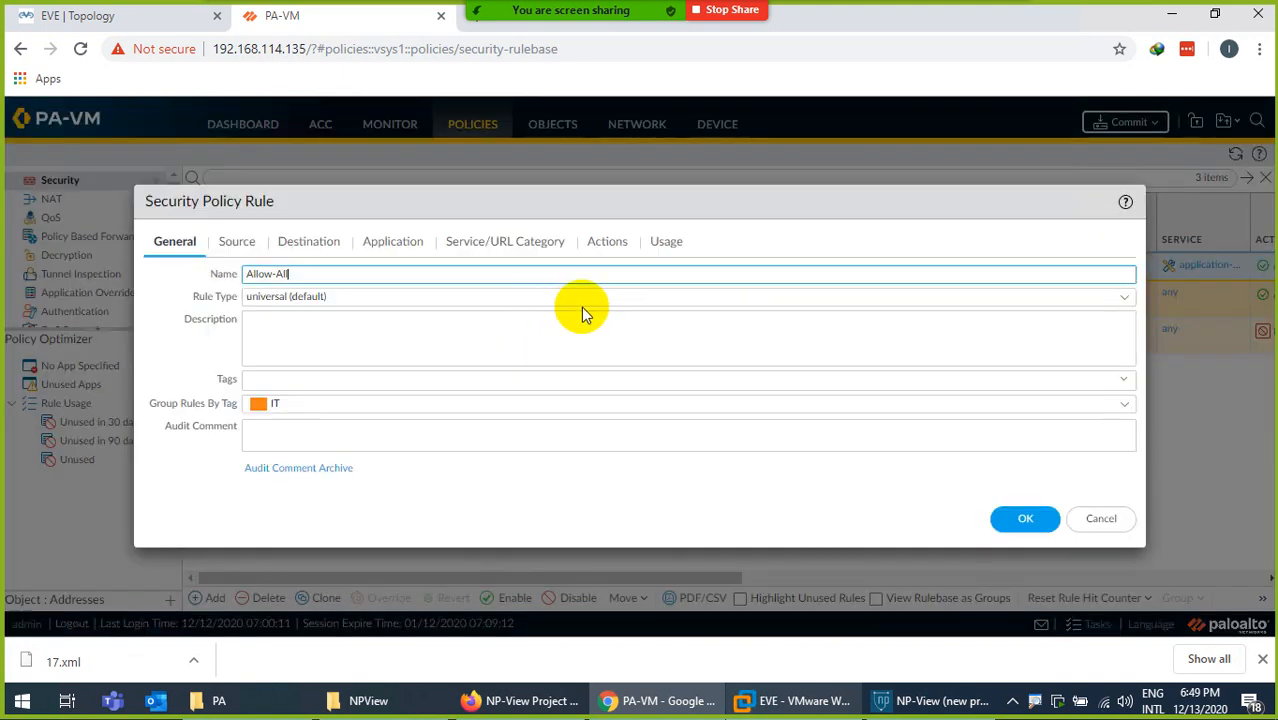
click(252, 246)
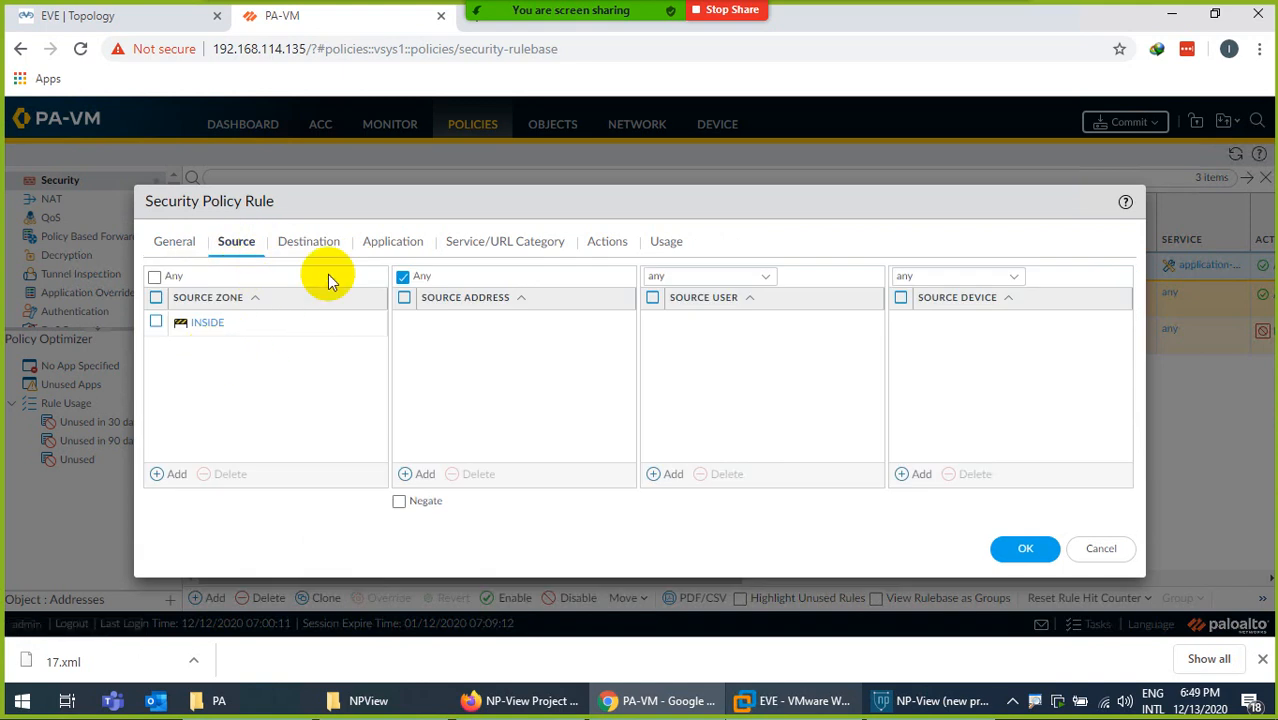
click(314, 246)
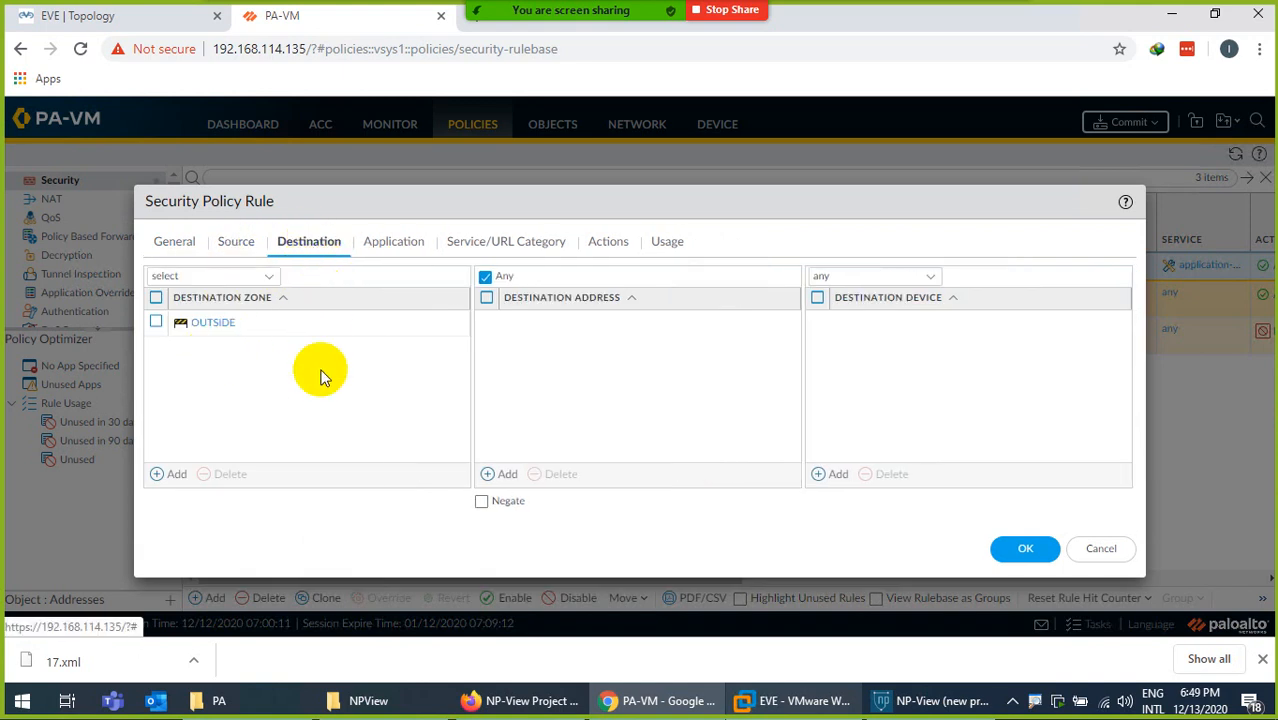
click(397, 241)
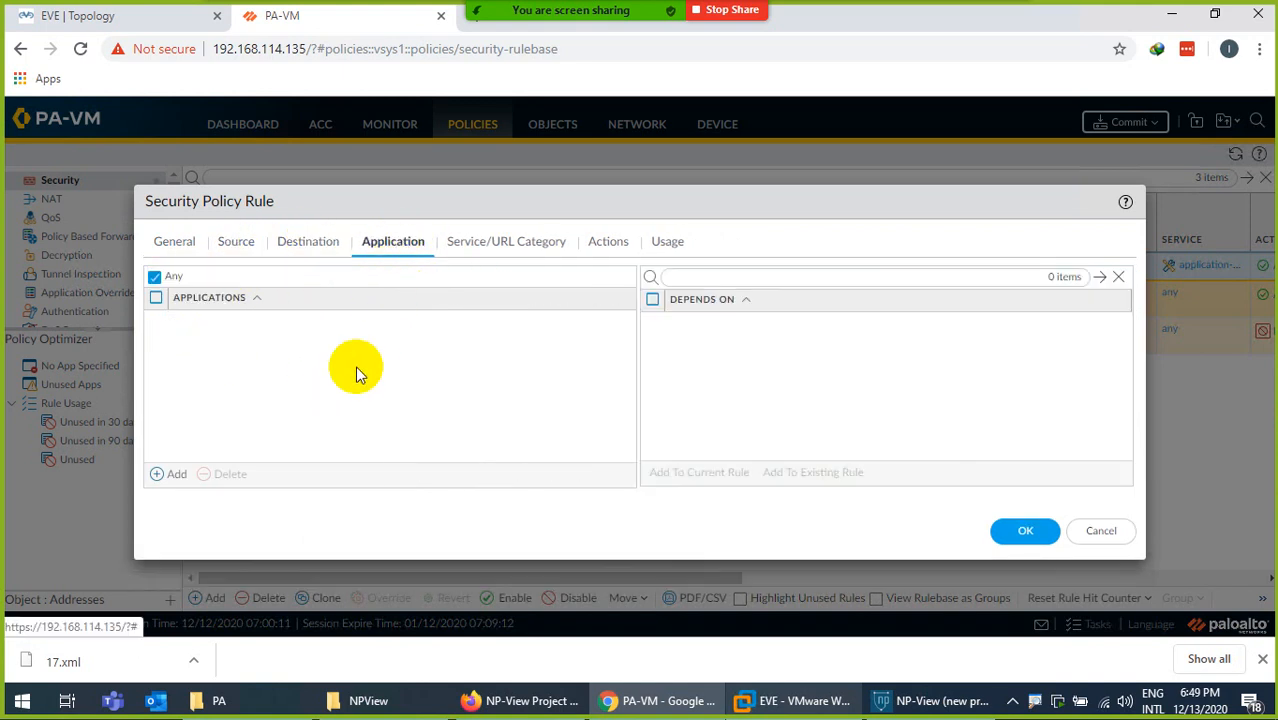
click(466, 242)
click(605, 242)
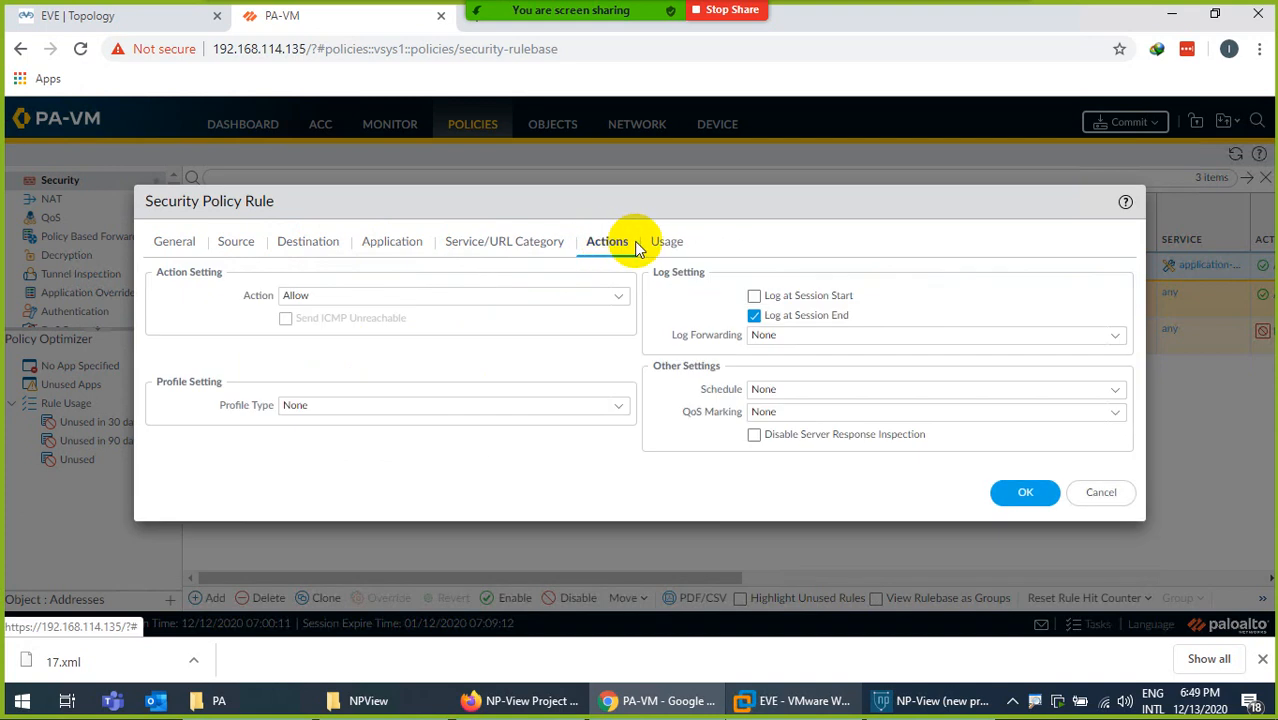
click(621, 305)
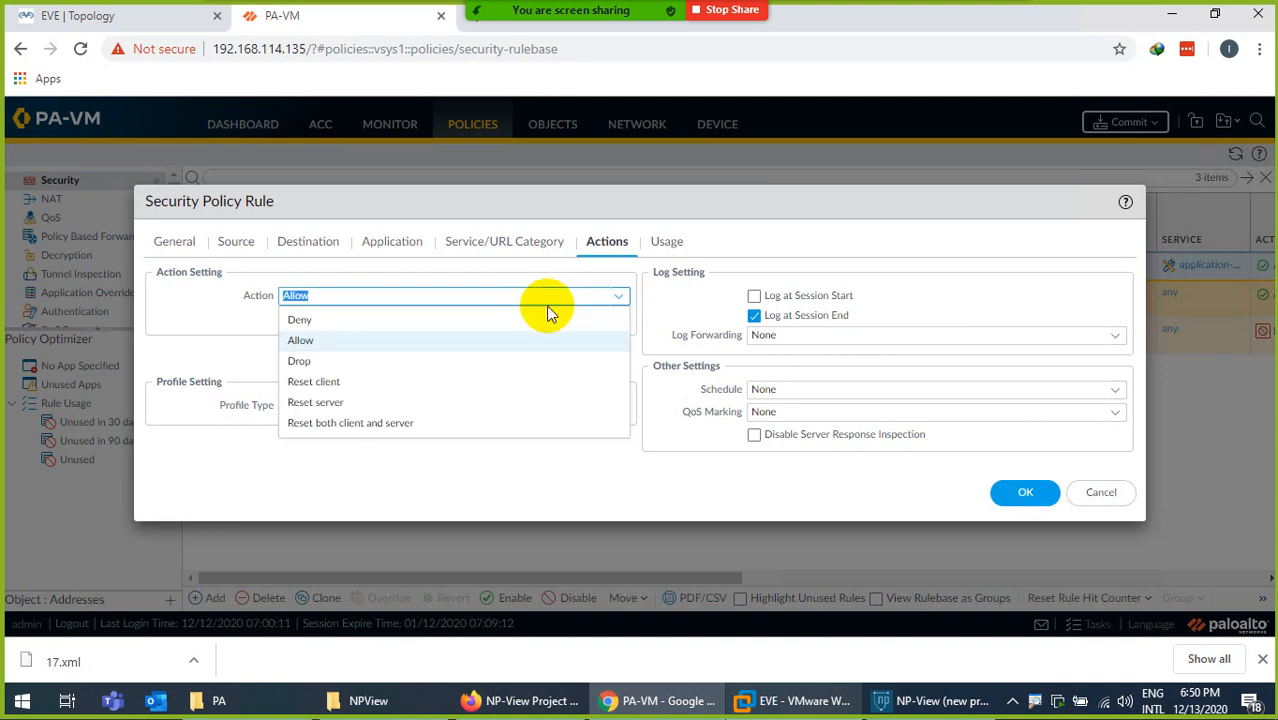
click(322, 321)
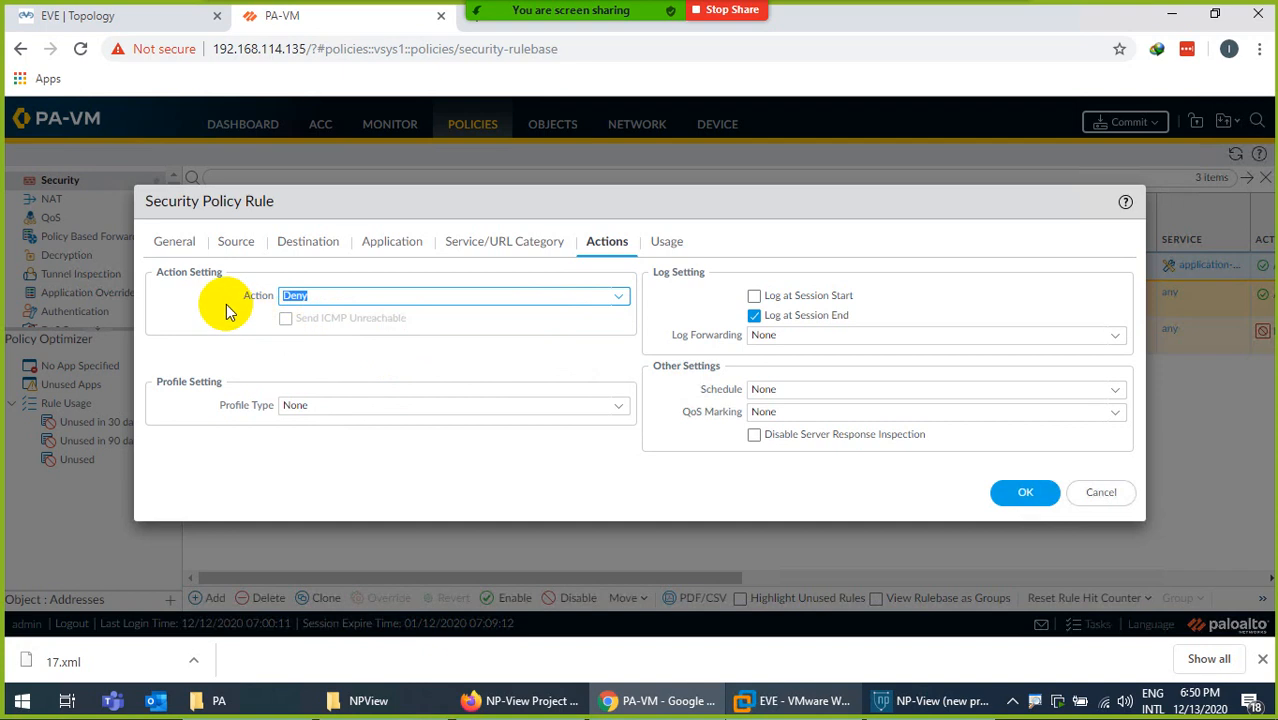
click(1022, 495)
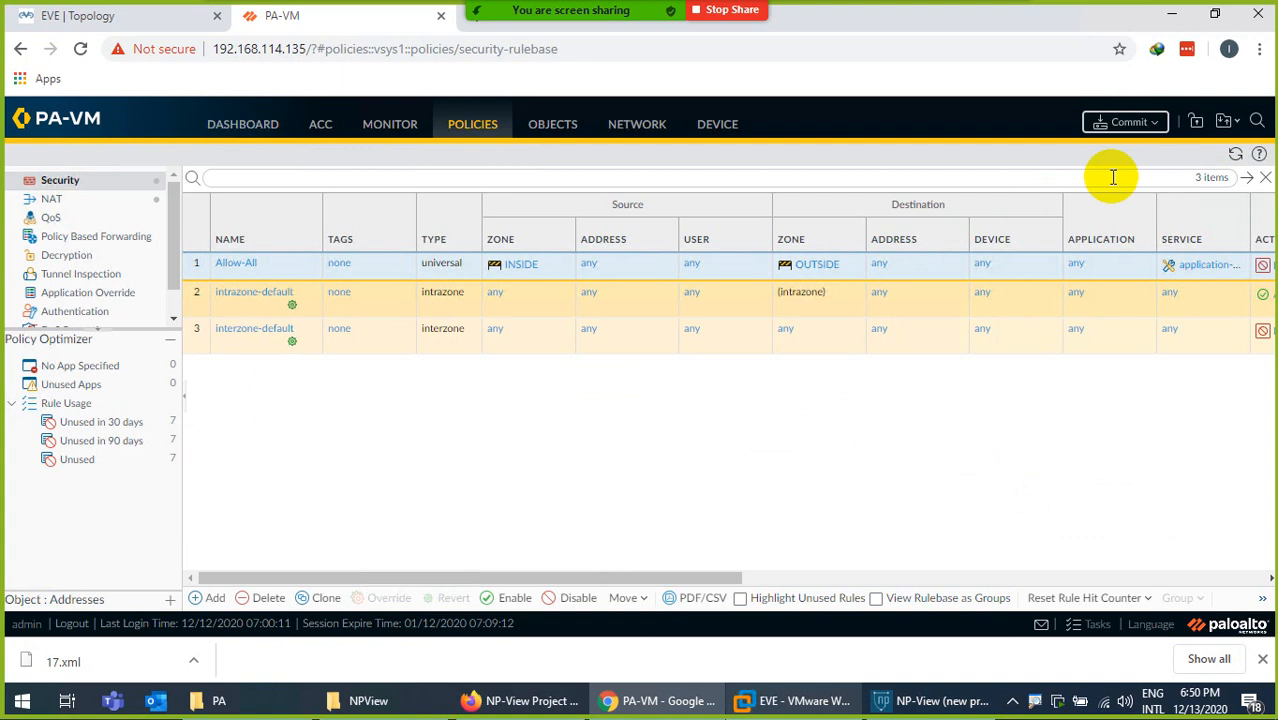
click(1127, 122)
click(805, 570)
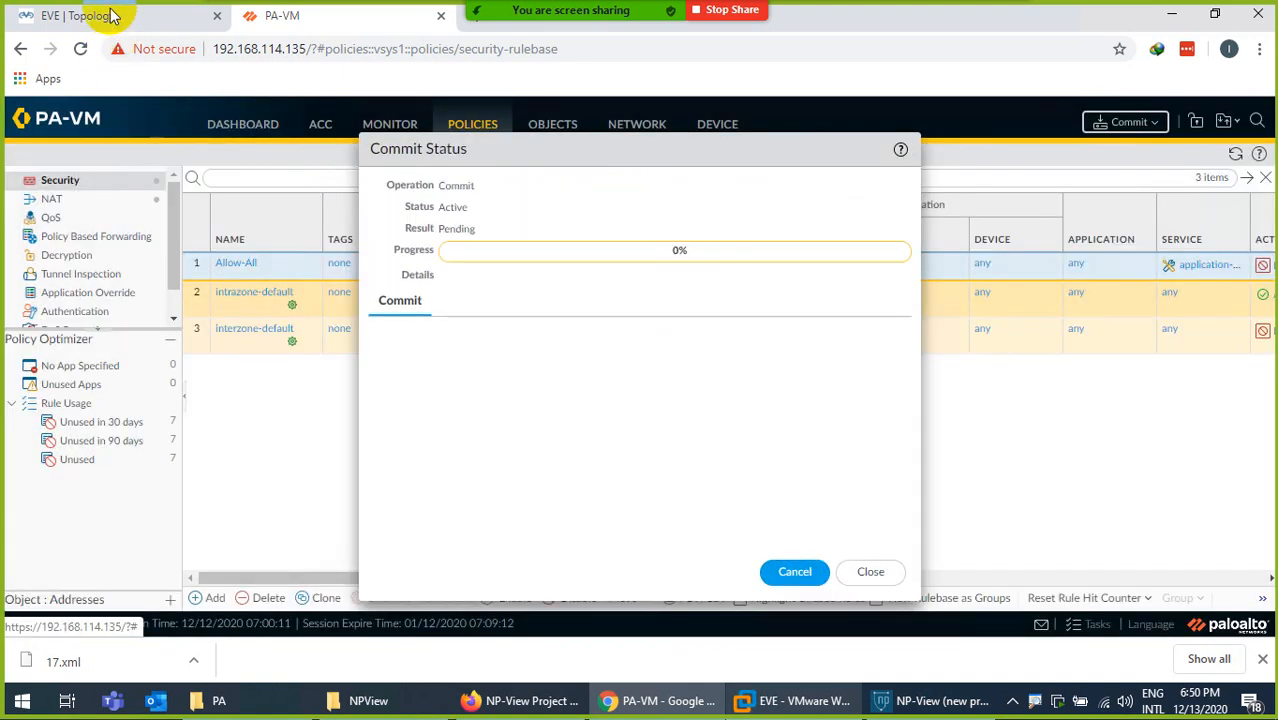
- Switch to the EVE topology and open the VPC node's console in SecureCRT
click(110, 14)
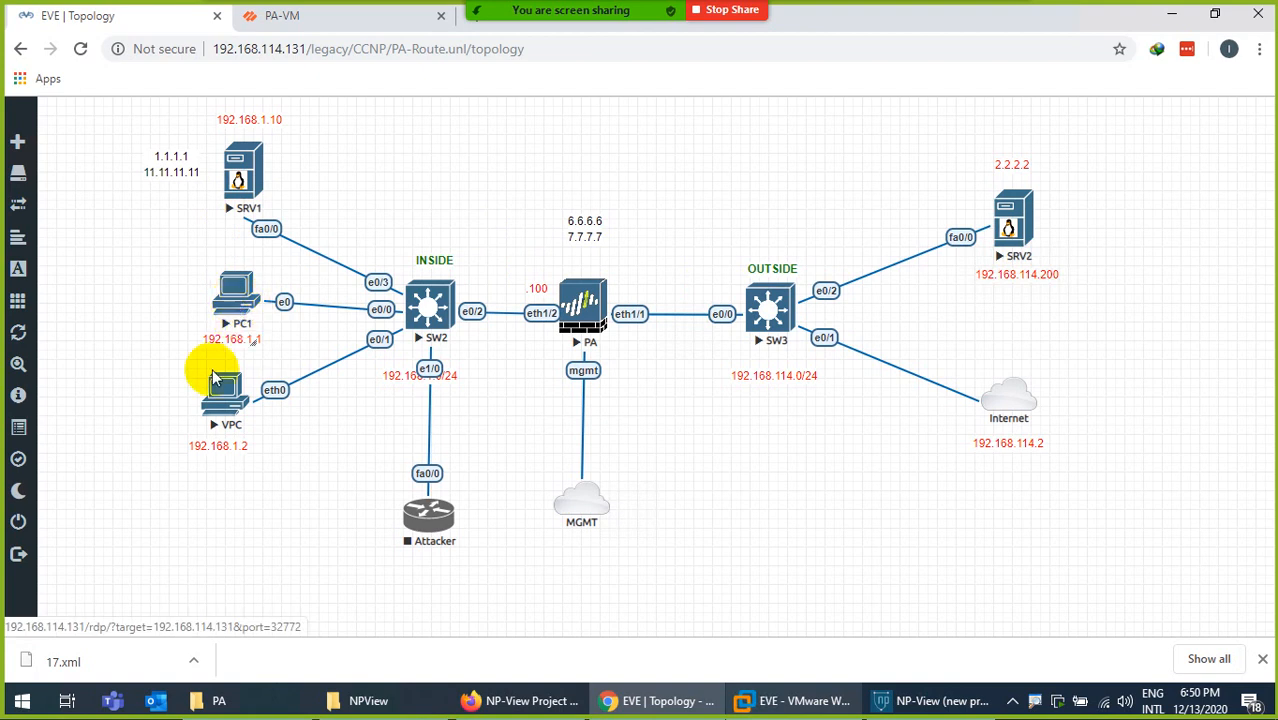
click(226, 394)
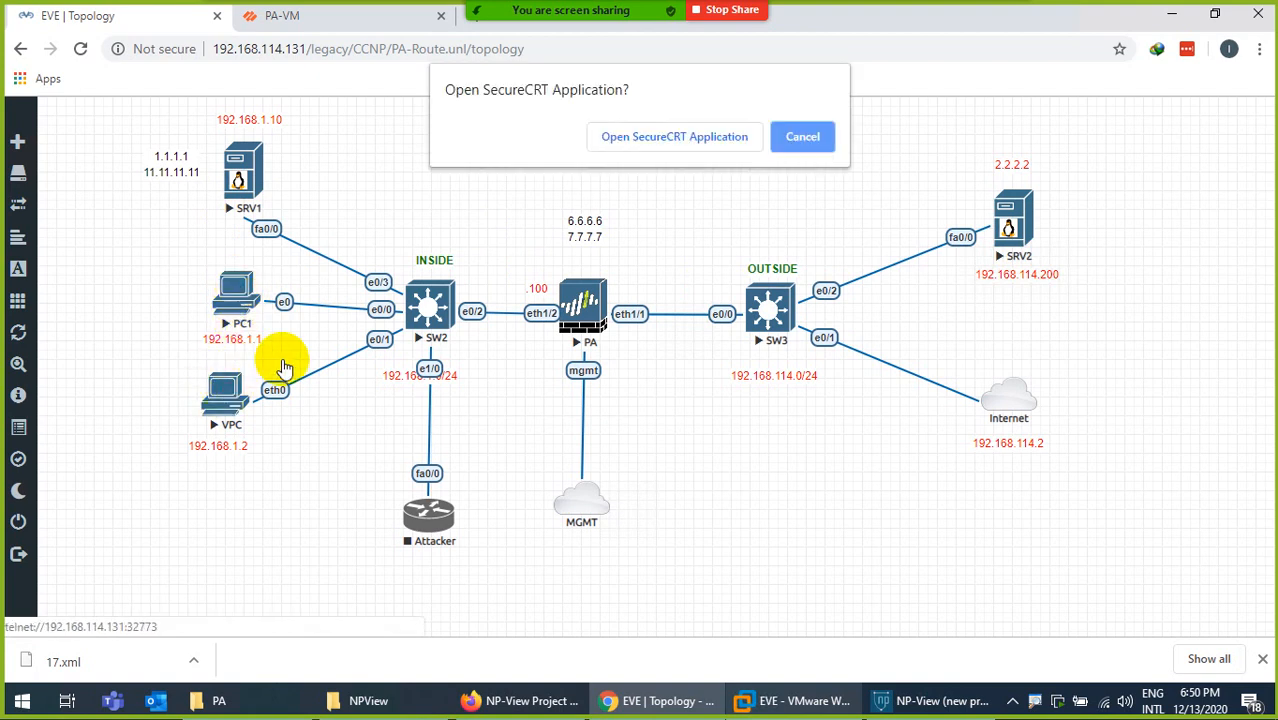
click(640, 137)
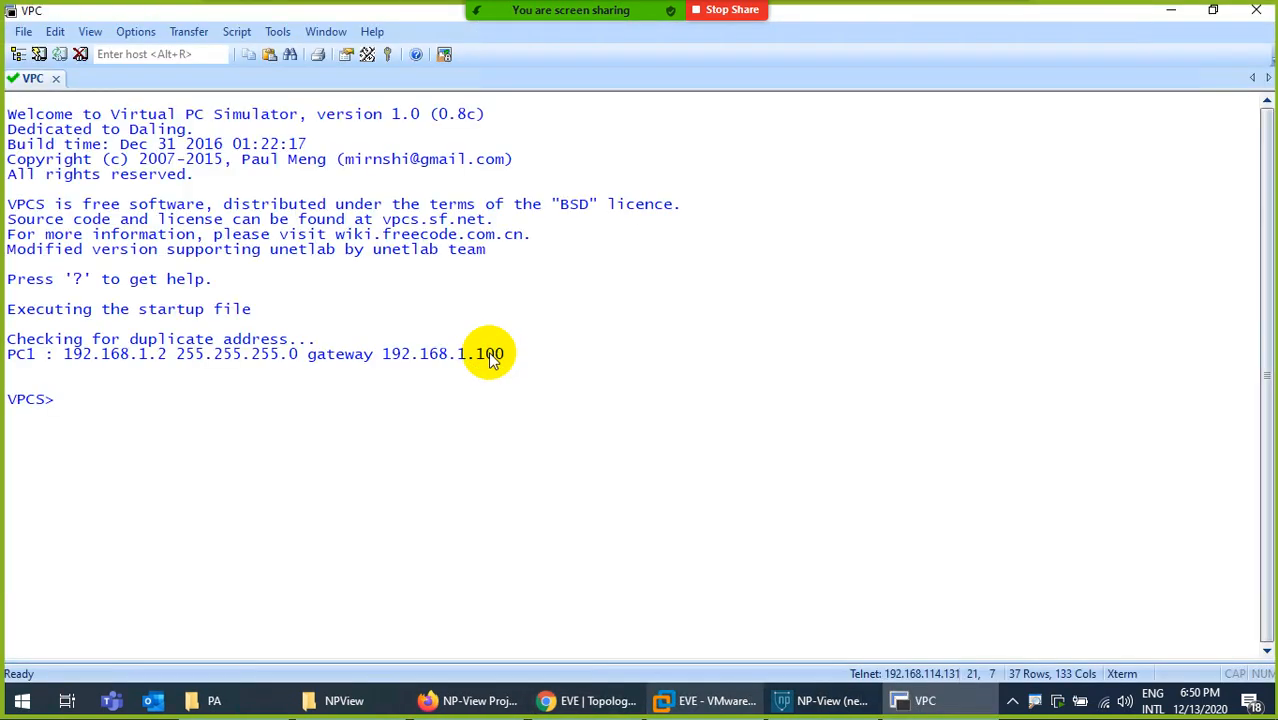
- Return to the EVE topology and start a Wireshark capture on the PA firewall's eth1/2 interface
click(928, 705)
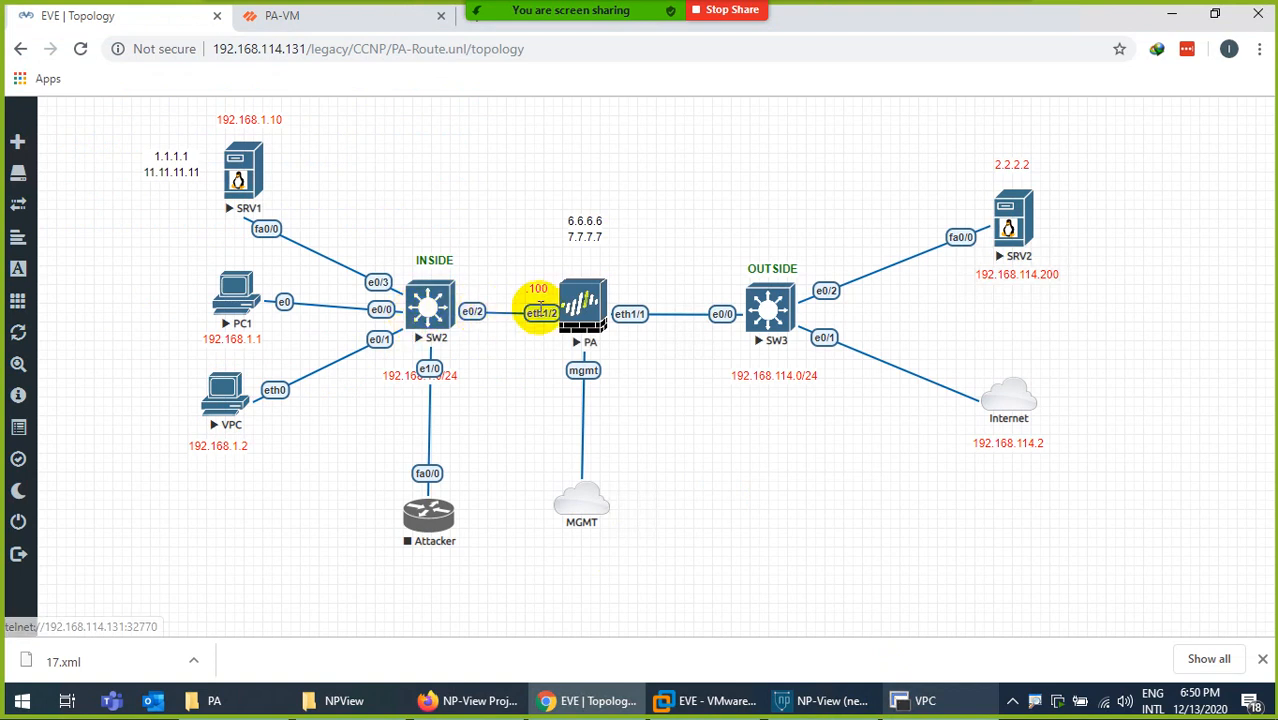
right_click(575, 313)
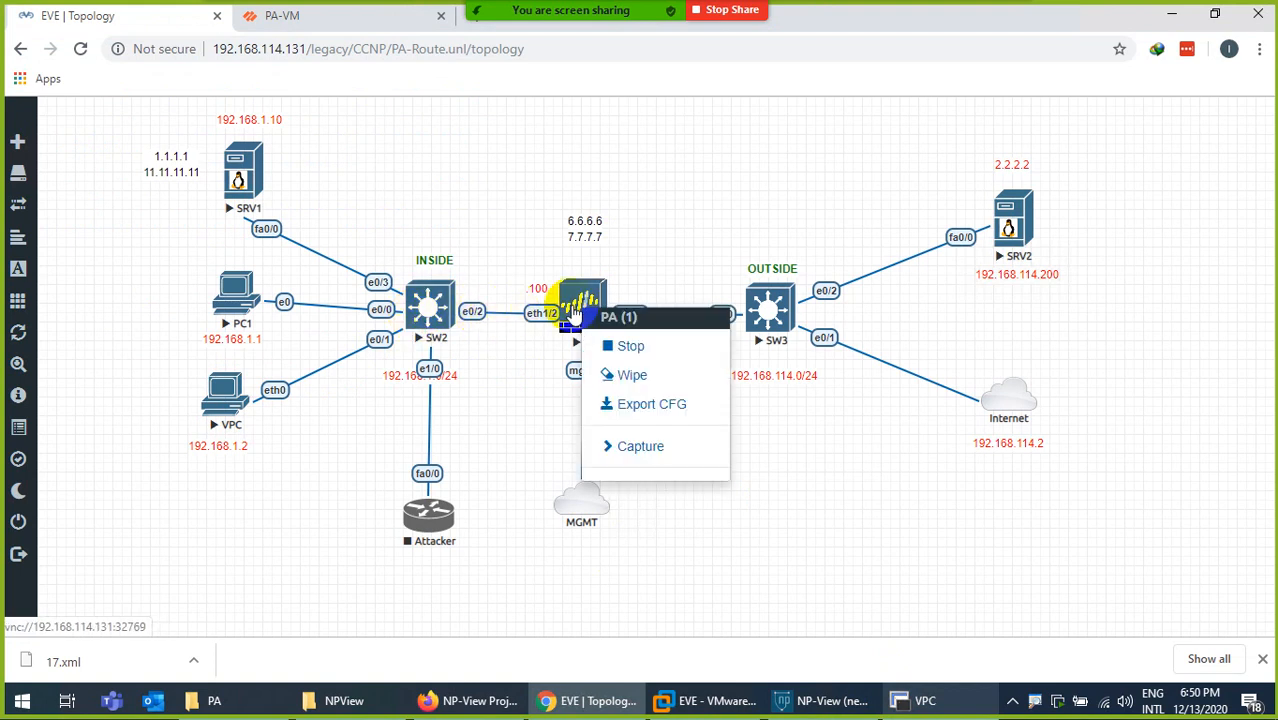
click(617, 452)
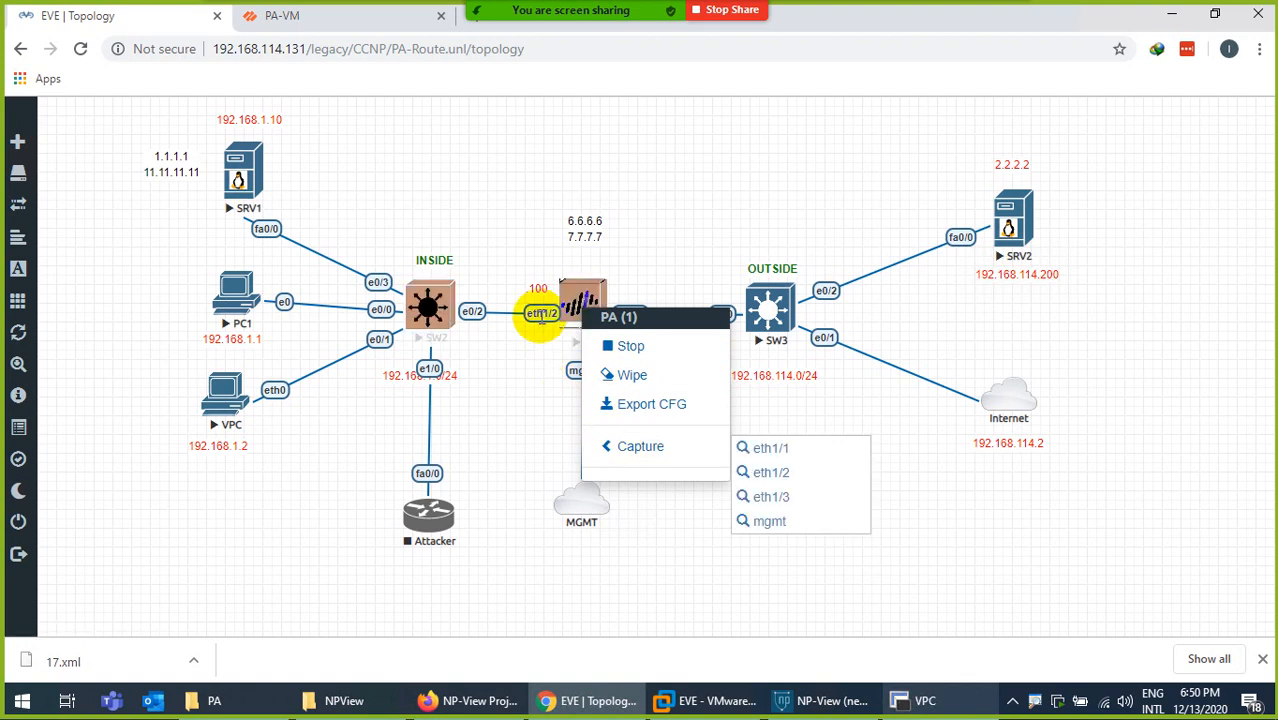
click(764, 473)
click(672, 138)
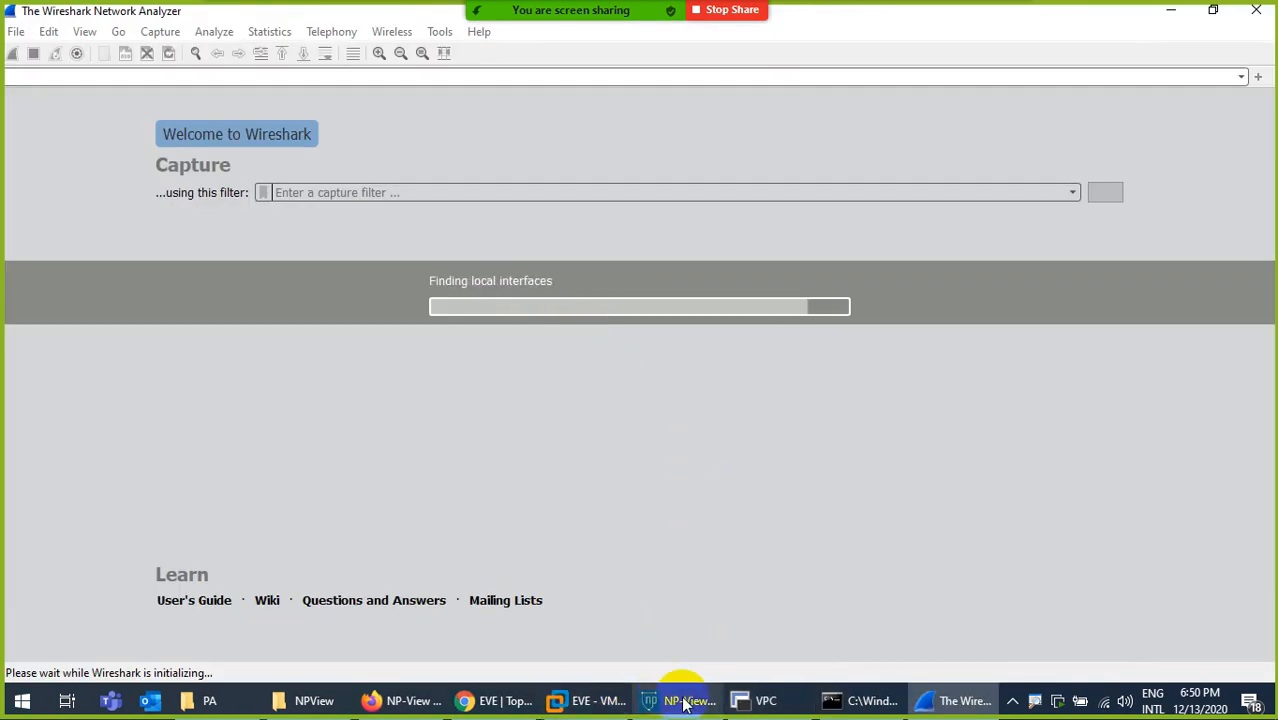
- Return to the PA-VM web interface, dismiss the commit status, and bring the Wireshark capture back into view
click(487, 702)
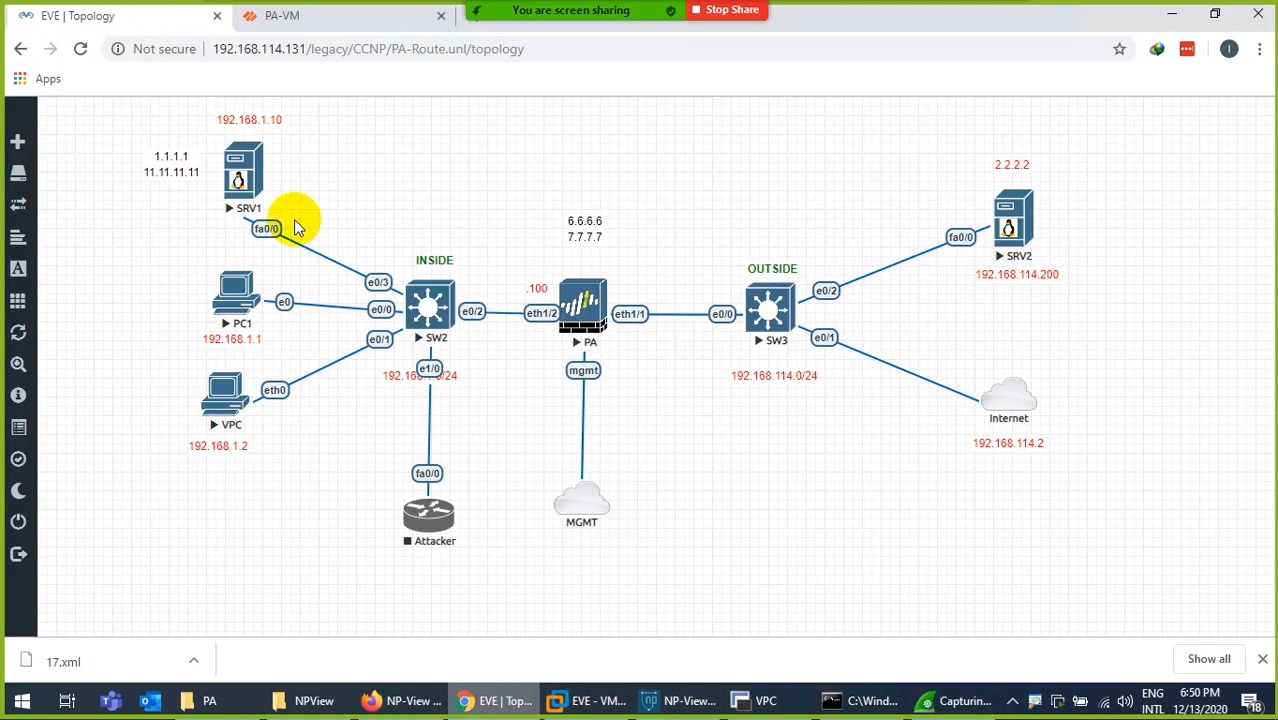
click(280, 17)
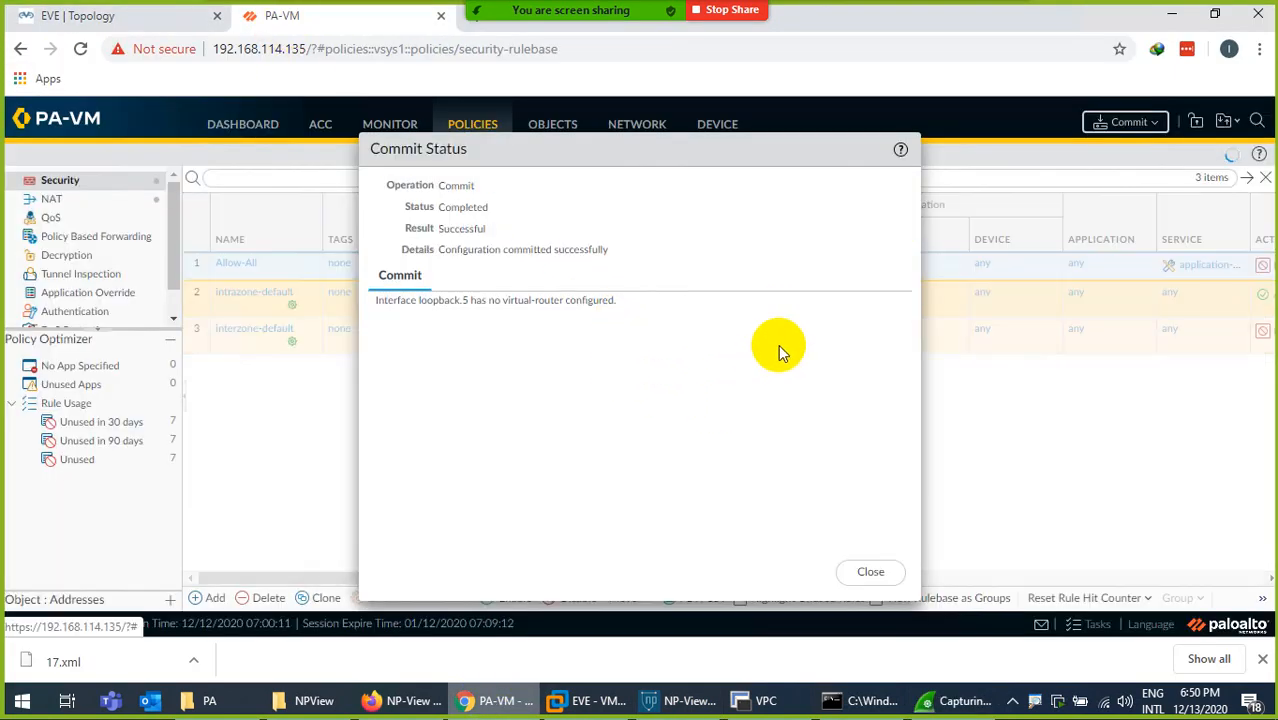
click(864, 571)
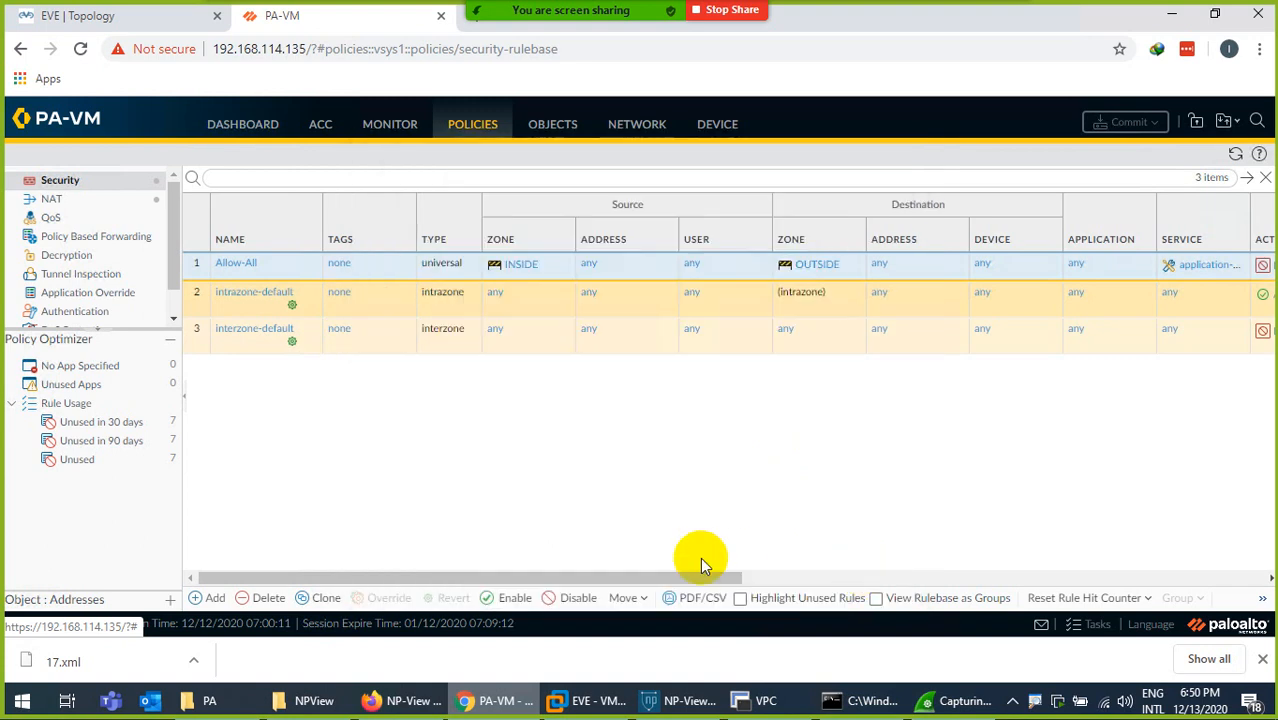
click(490, 700)
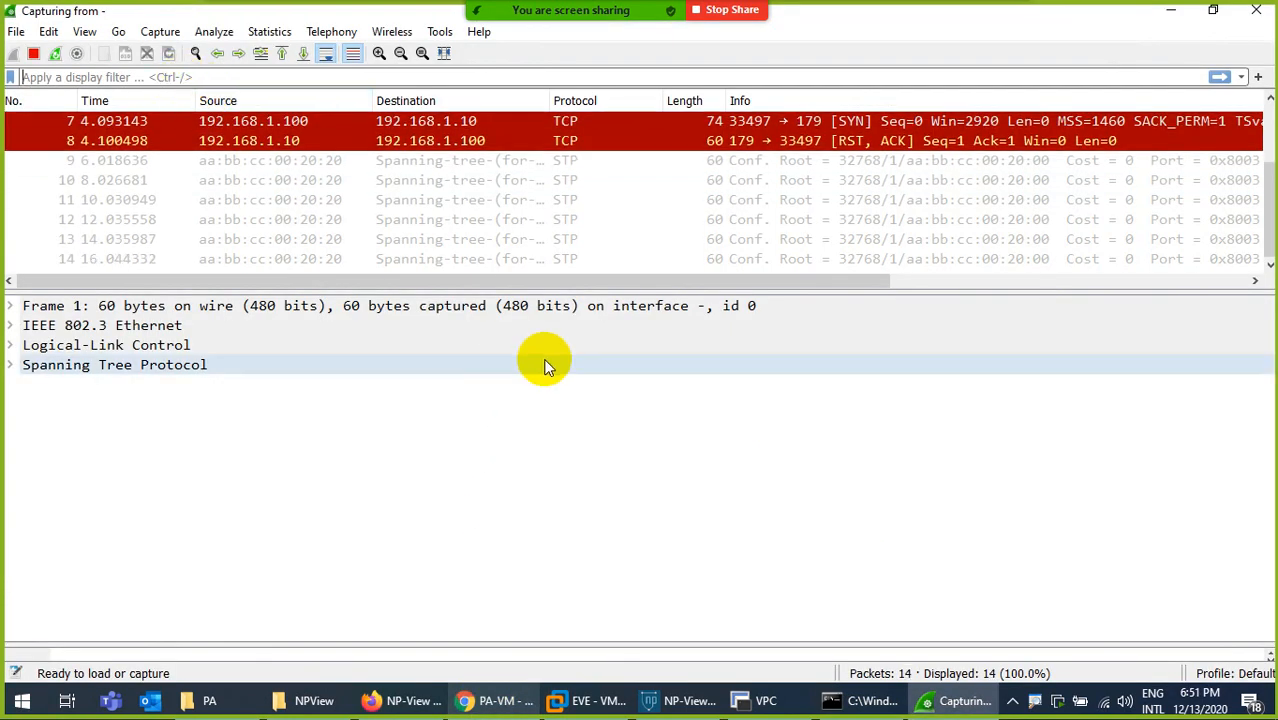
- Ping 8.8.8.8 from the VPC console and check the ICMP packets in the Wireshark capture
click(765, 700)
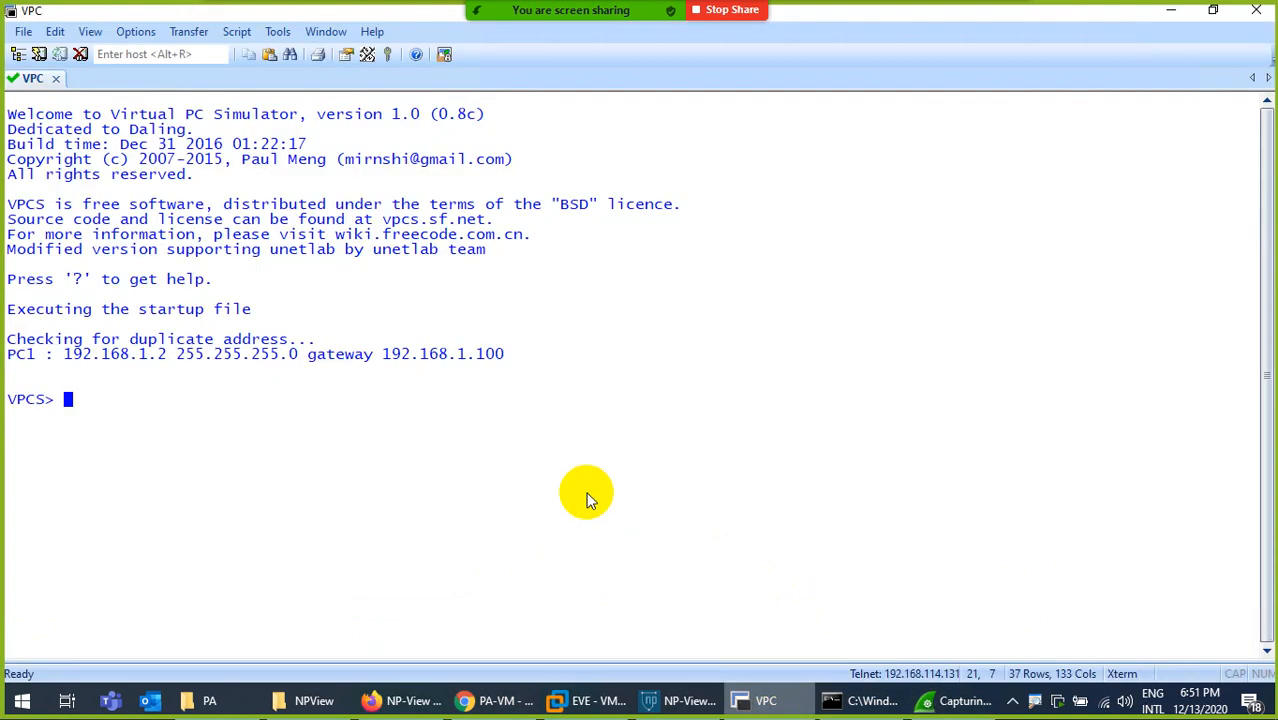
text(ping 8.8.8.8)
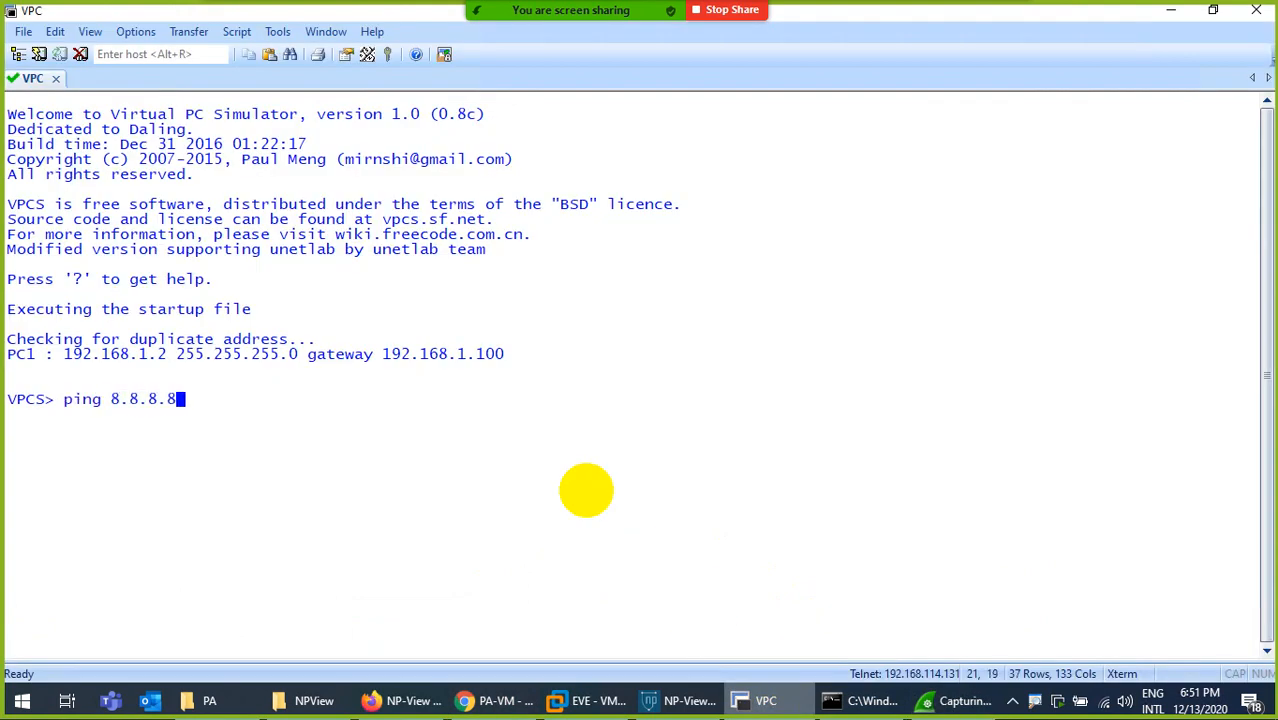
key(Return)
click(958, 700)
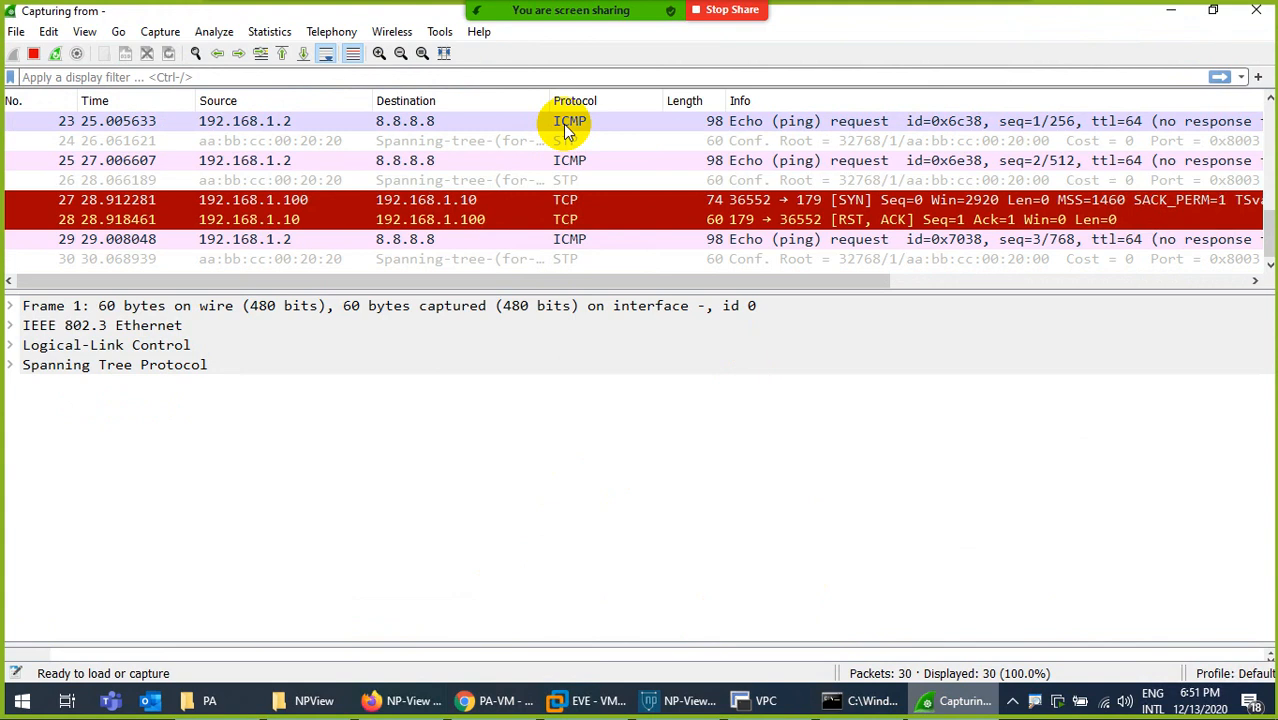
click(765, 699)
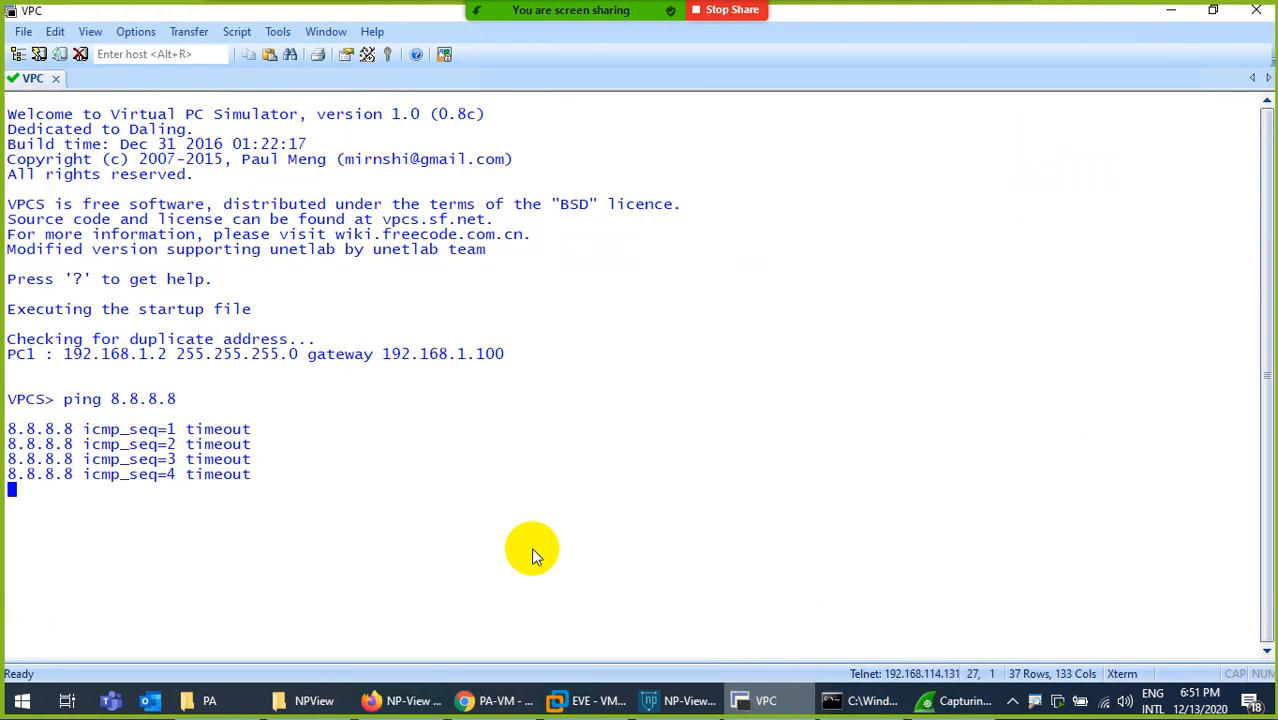
- Stop the running ping, clear the VPC console, and close its SecureCRT session
key(ctrl+c)
key(ctrl+l)
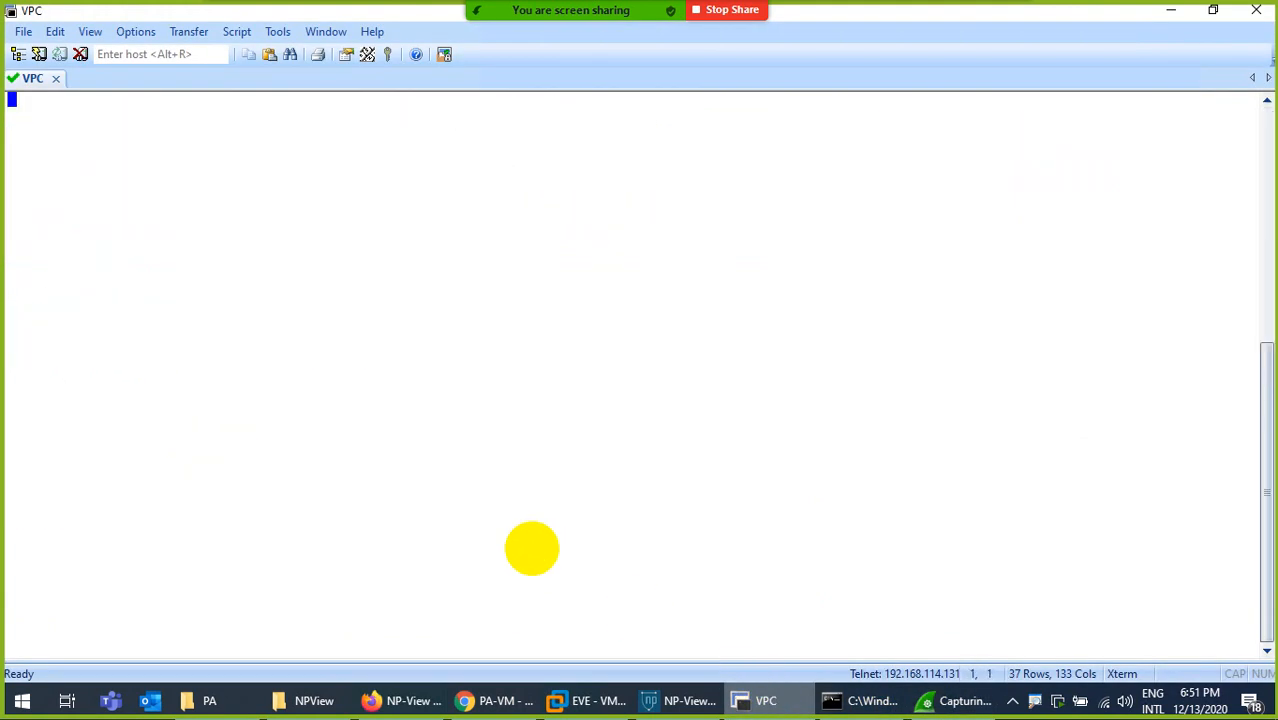
key(Return)
key(Return)
text(tel)
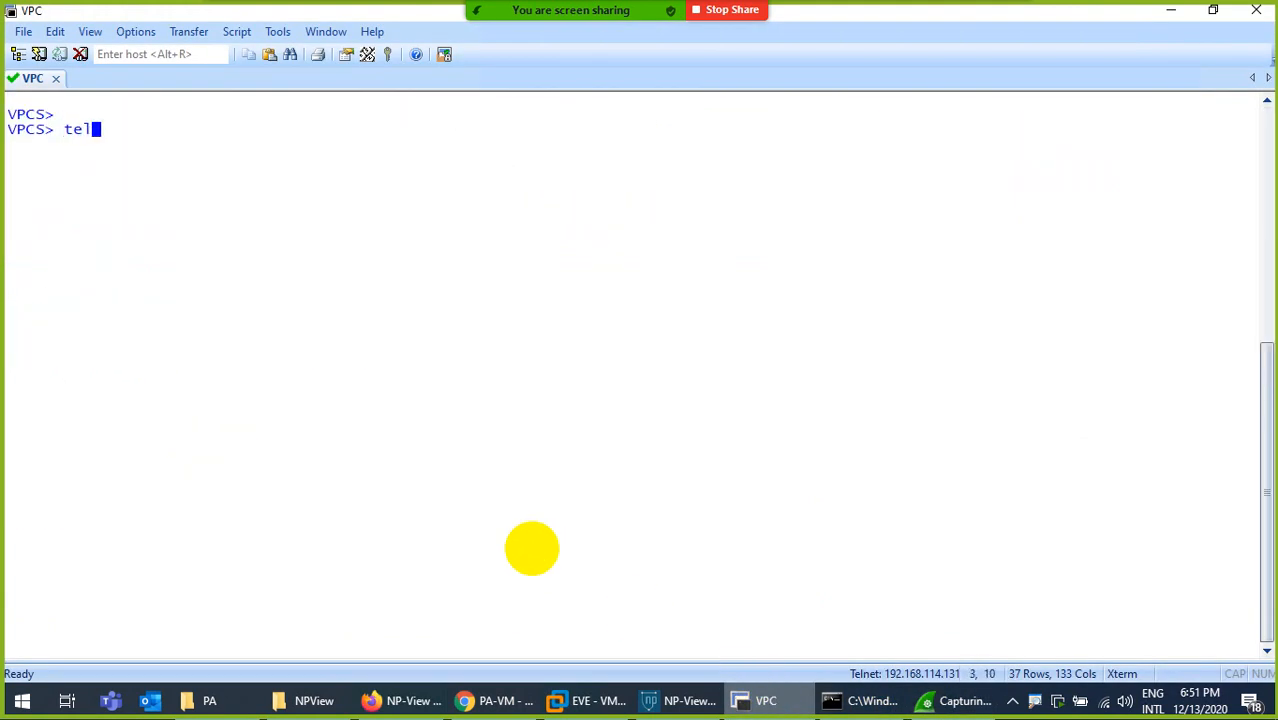
click(1256, 10)
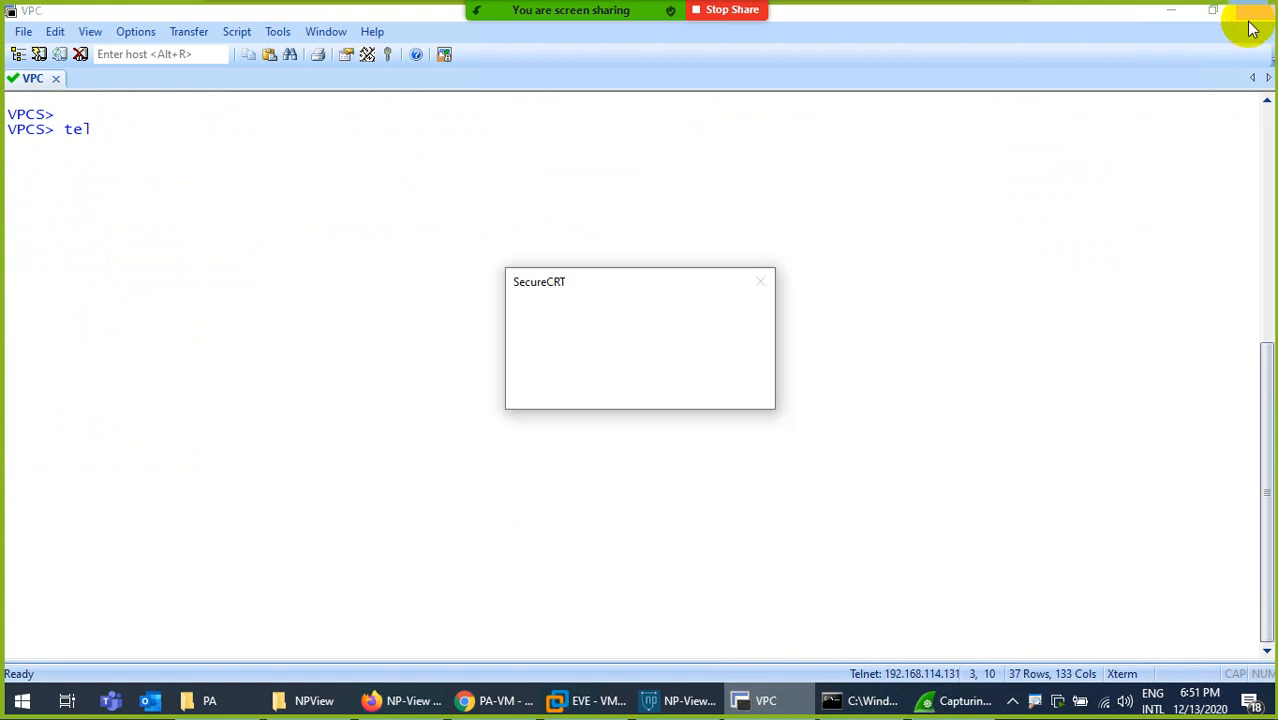
click(640, 389)
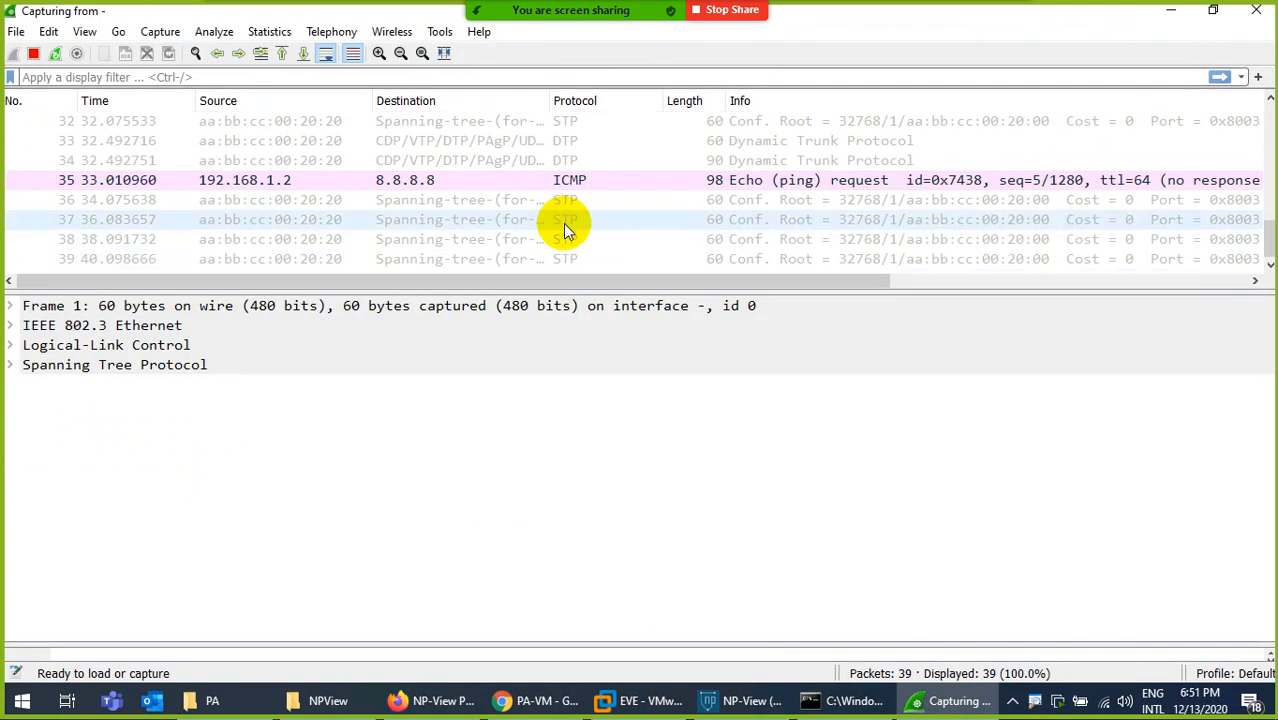
- Switch to the EVE topology in Chrome and launch PC1's remote desktop connection from the downloaded RDP file
click(534, 700)
click(112, 16)
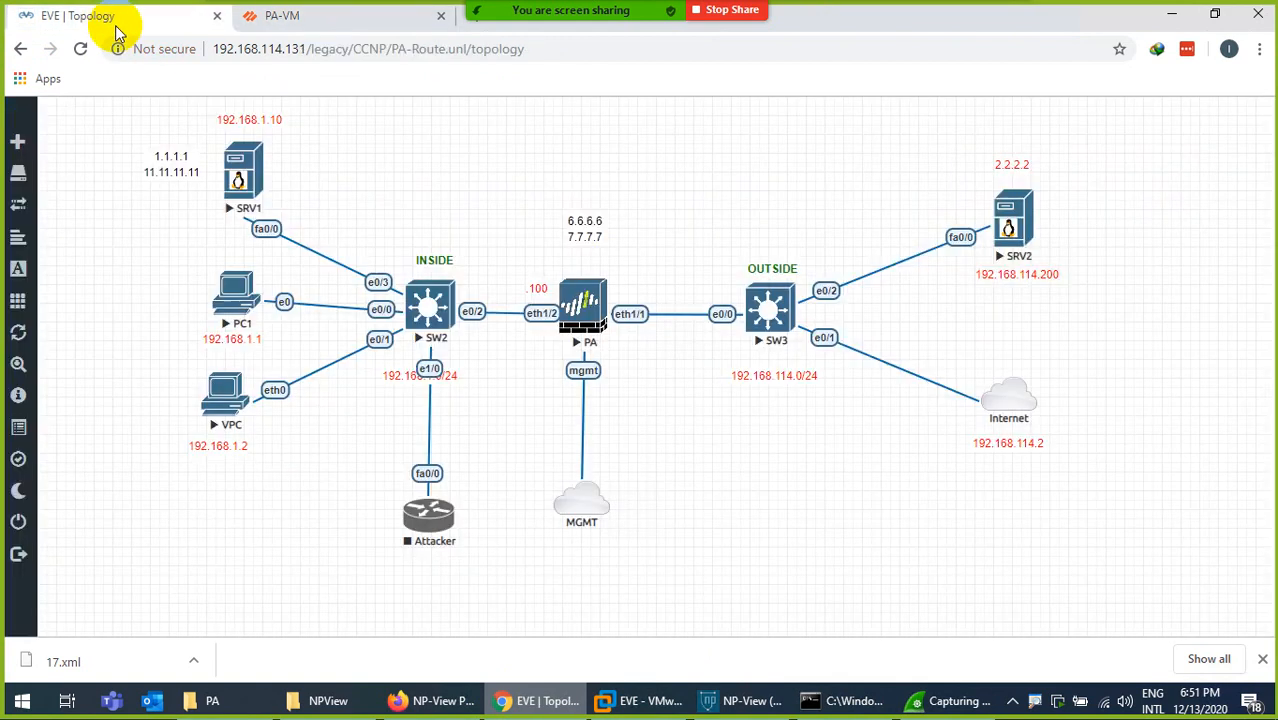
click(238, 300)
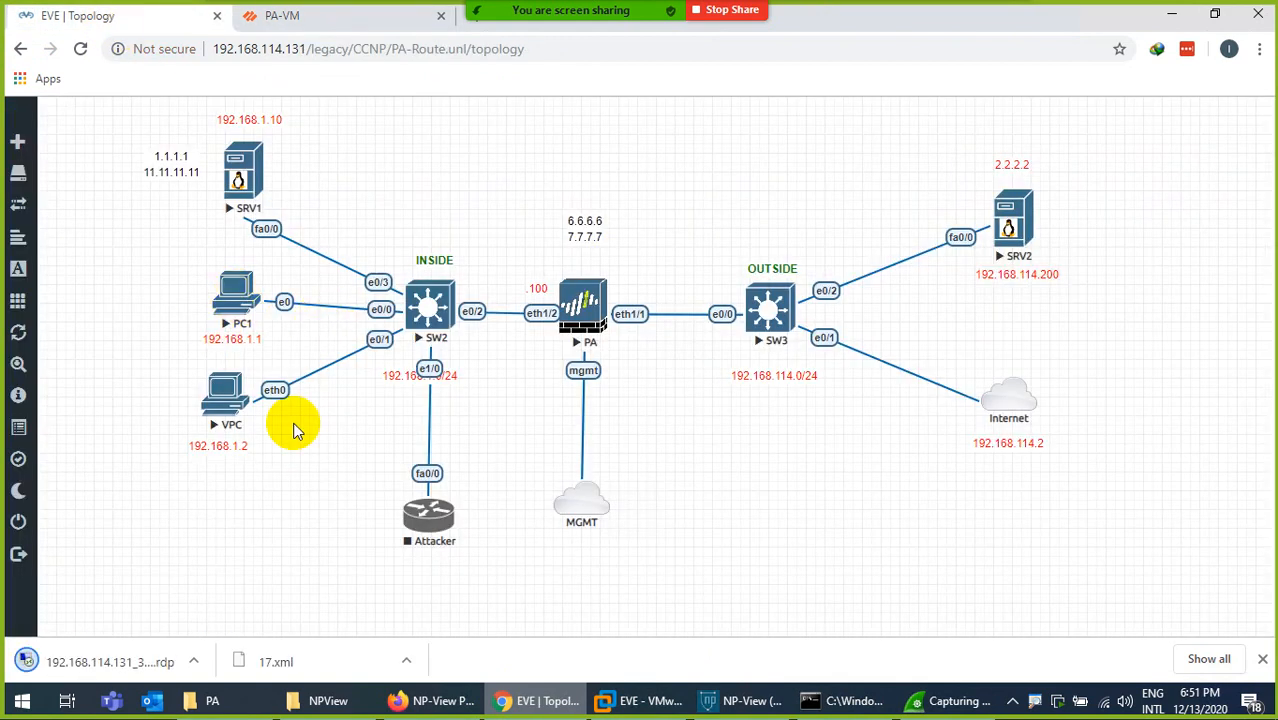
click(101, 668)
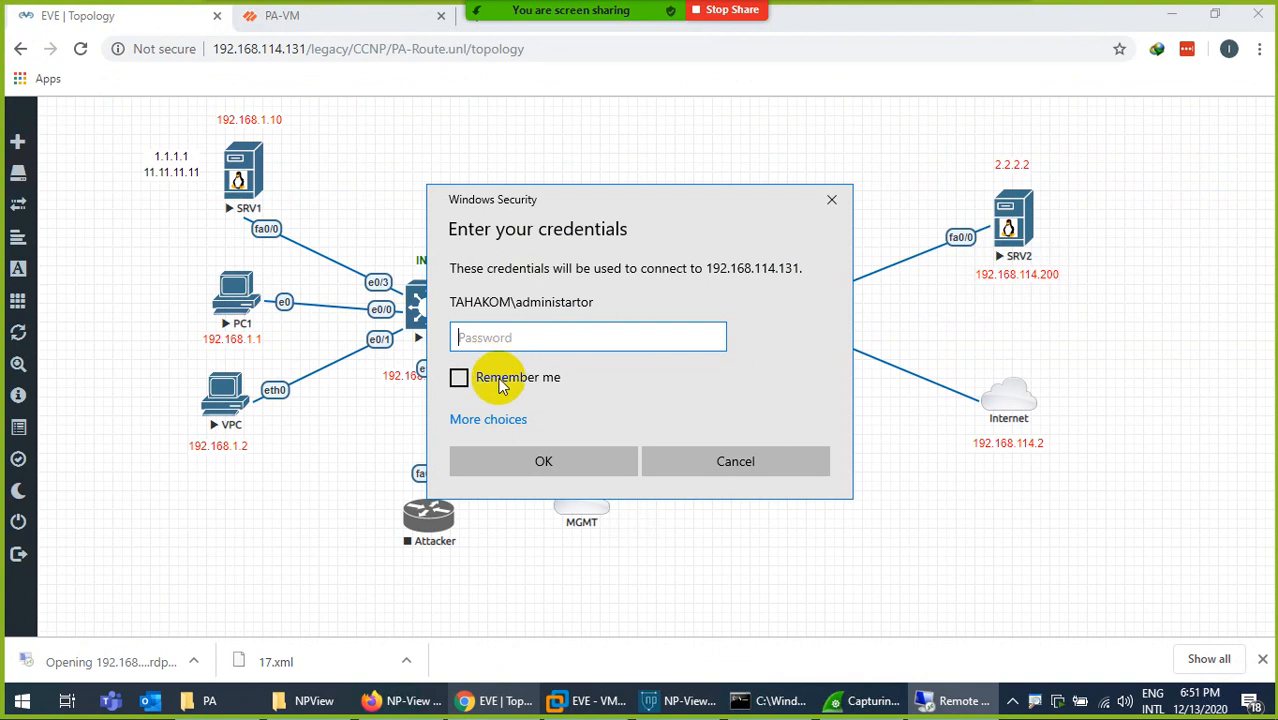
- Sign in to the remote desktop with a different account, entering its user name and account password
click(488, 420)
click(525, 512)
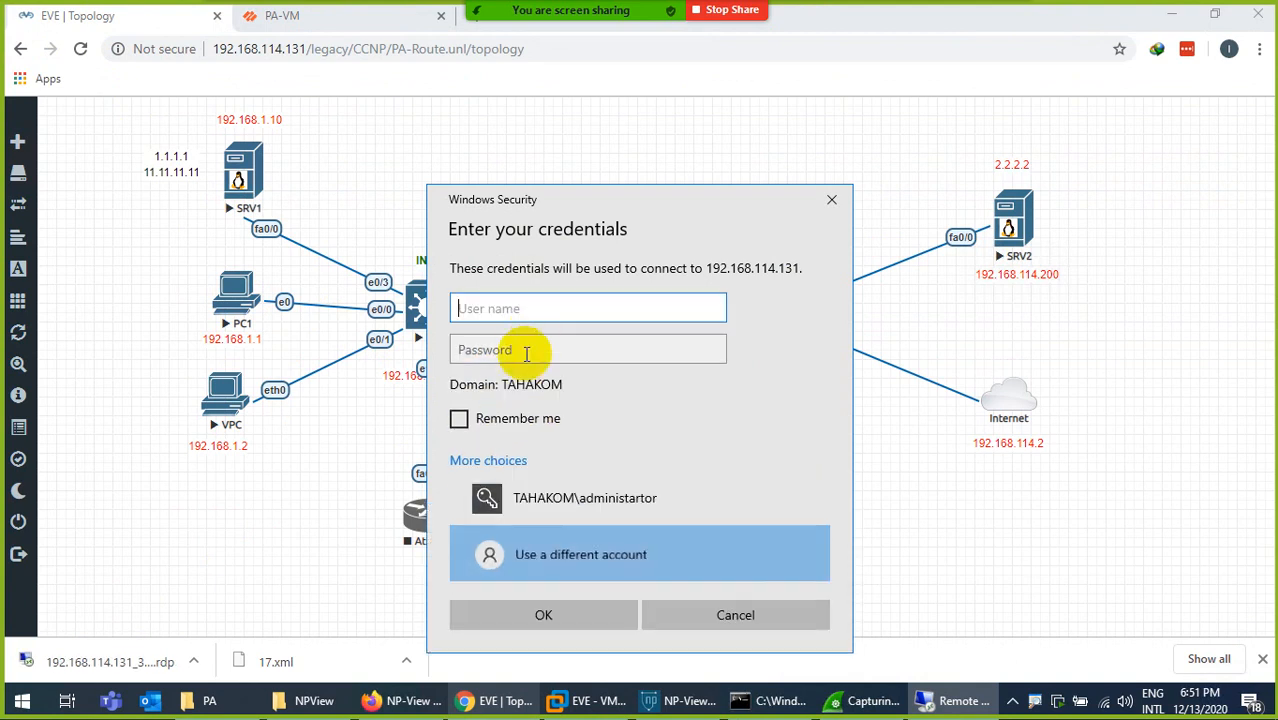
text(user)
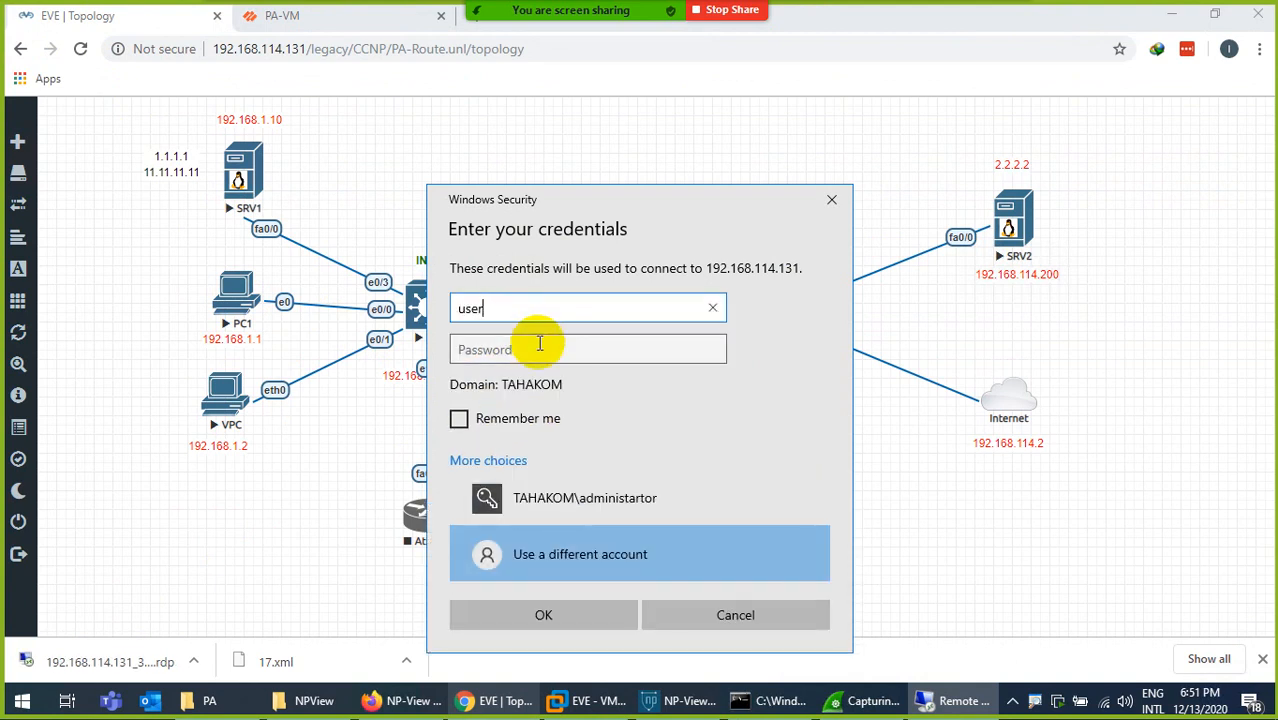
click(539, 343)
text(u)
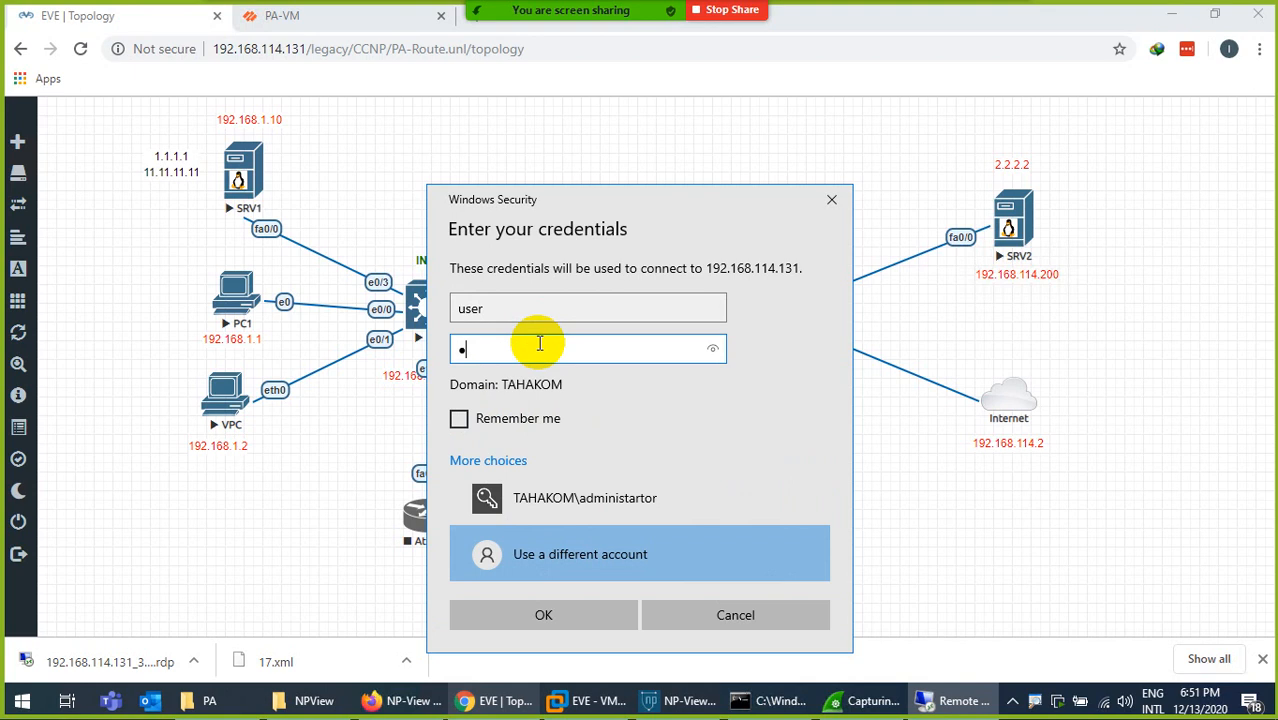
key(Return)
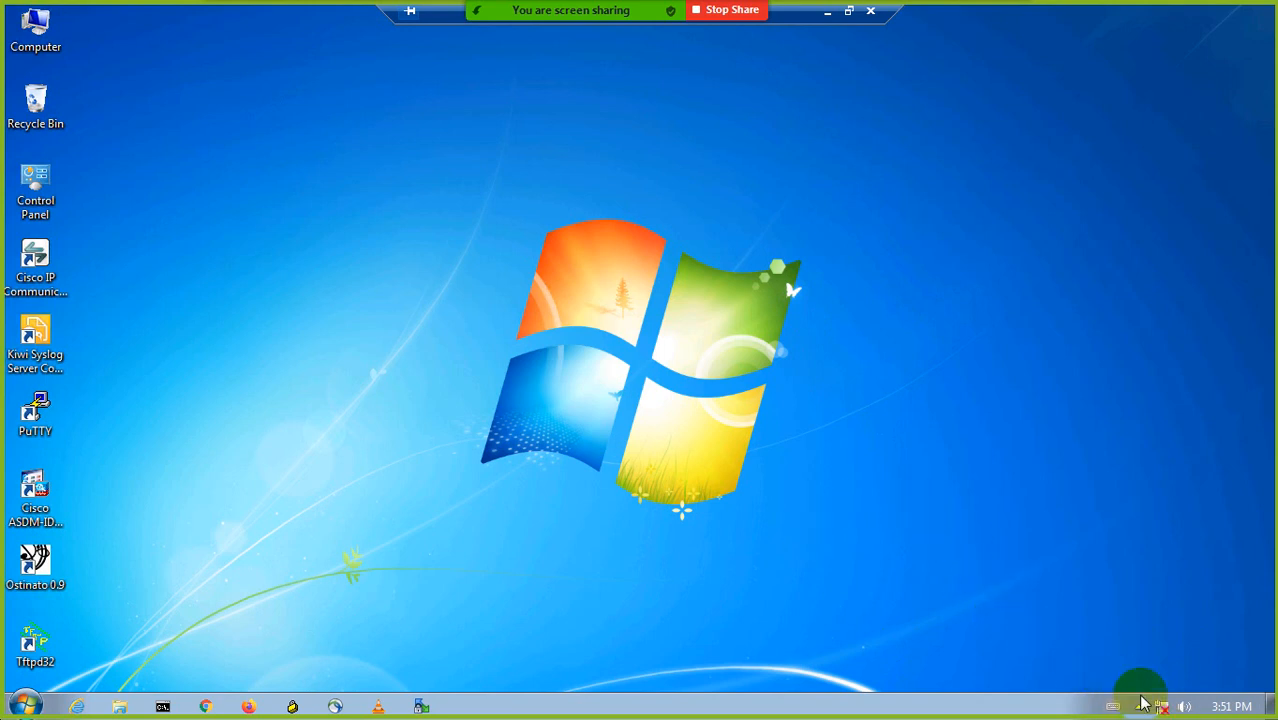
- Check the IP details of PC1's Local Area Connection adapter and close the network windows
right_click(1162, 708)
click(1150, 691)
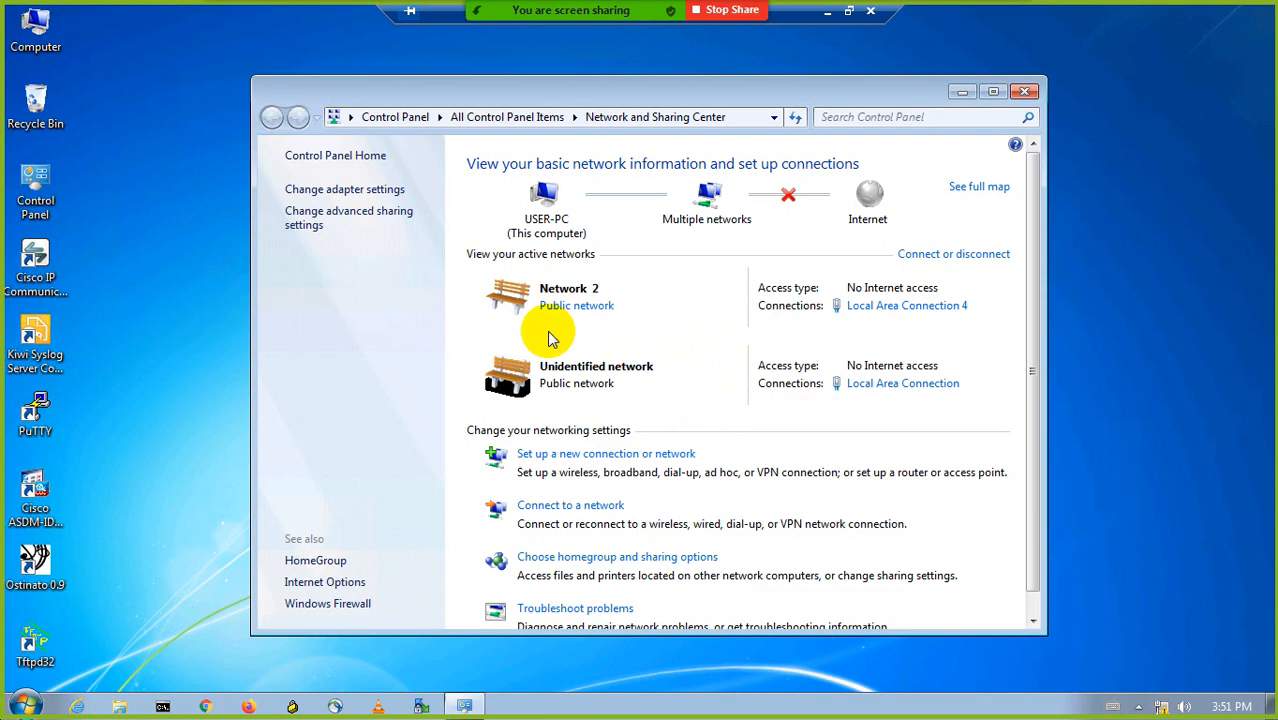
click(380, 189)
double_click(378, 206)
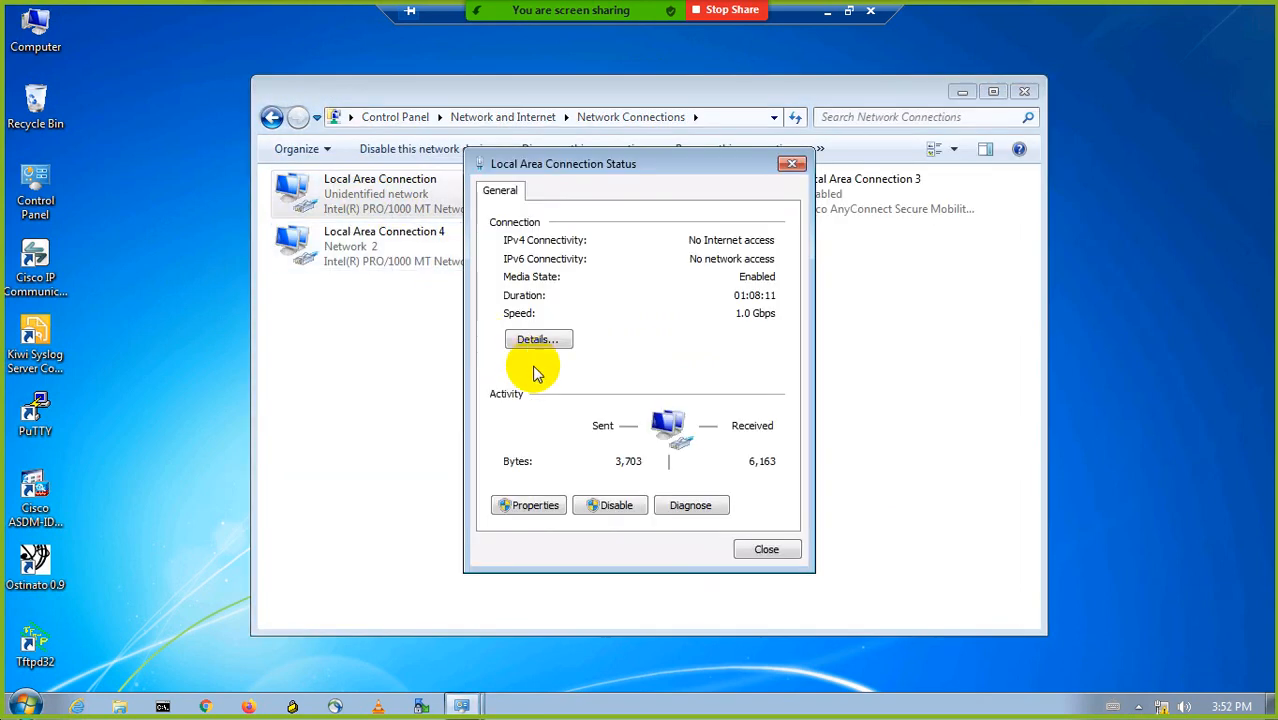
click(531, 338)
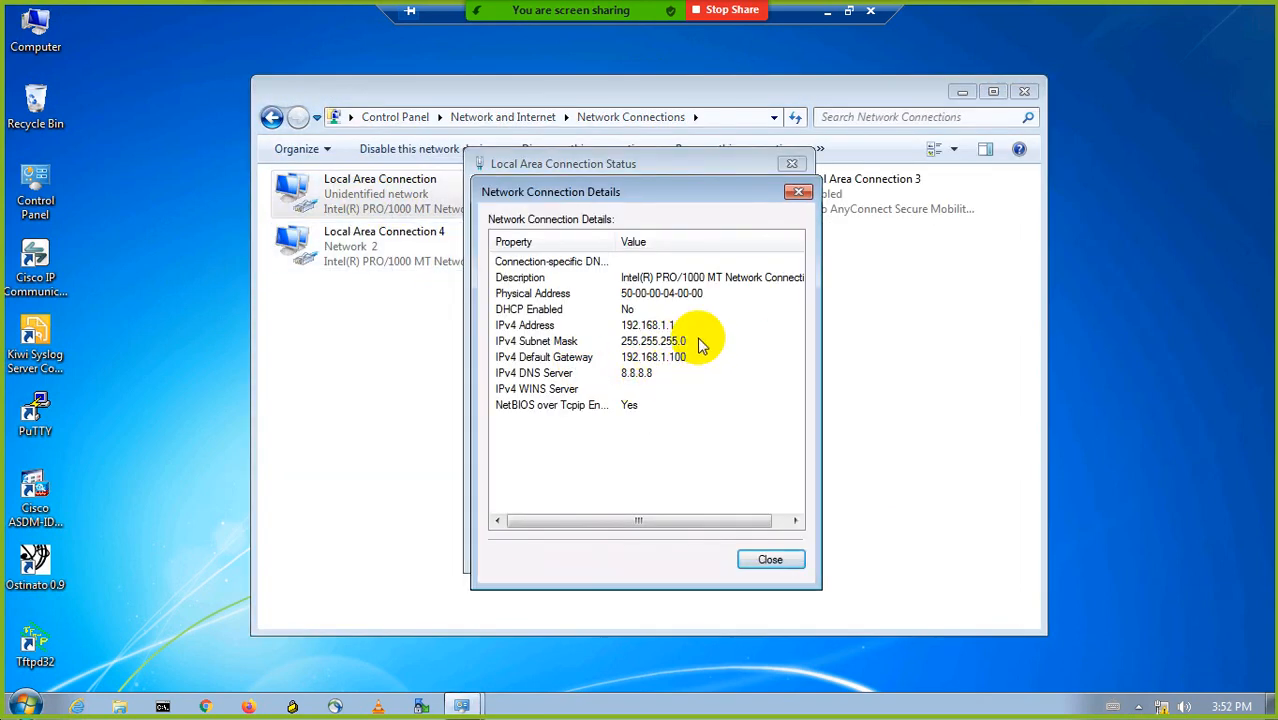
click(799, 192)
click(792, 165)
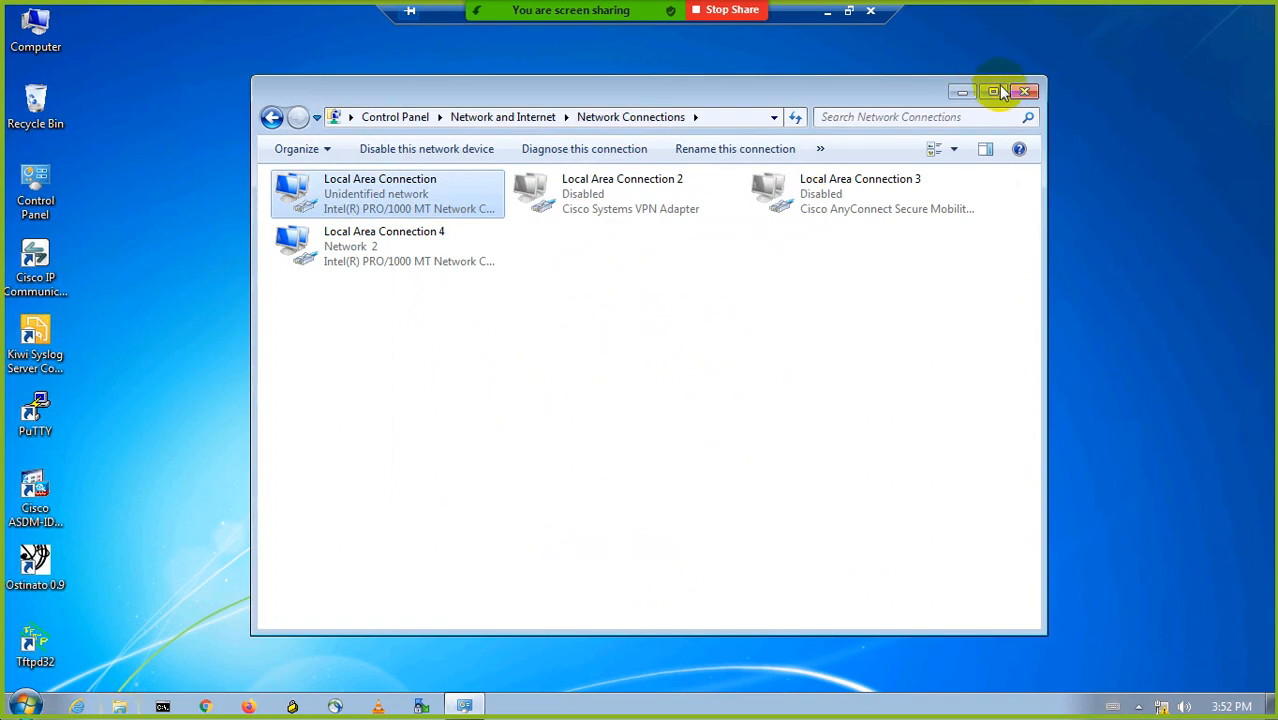
click(1022, 91)
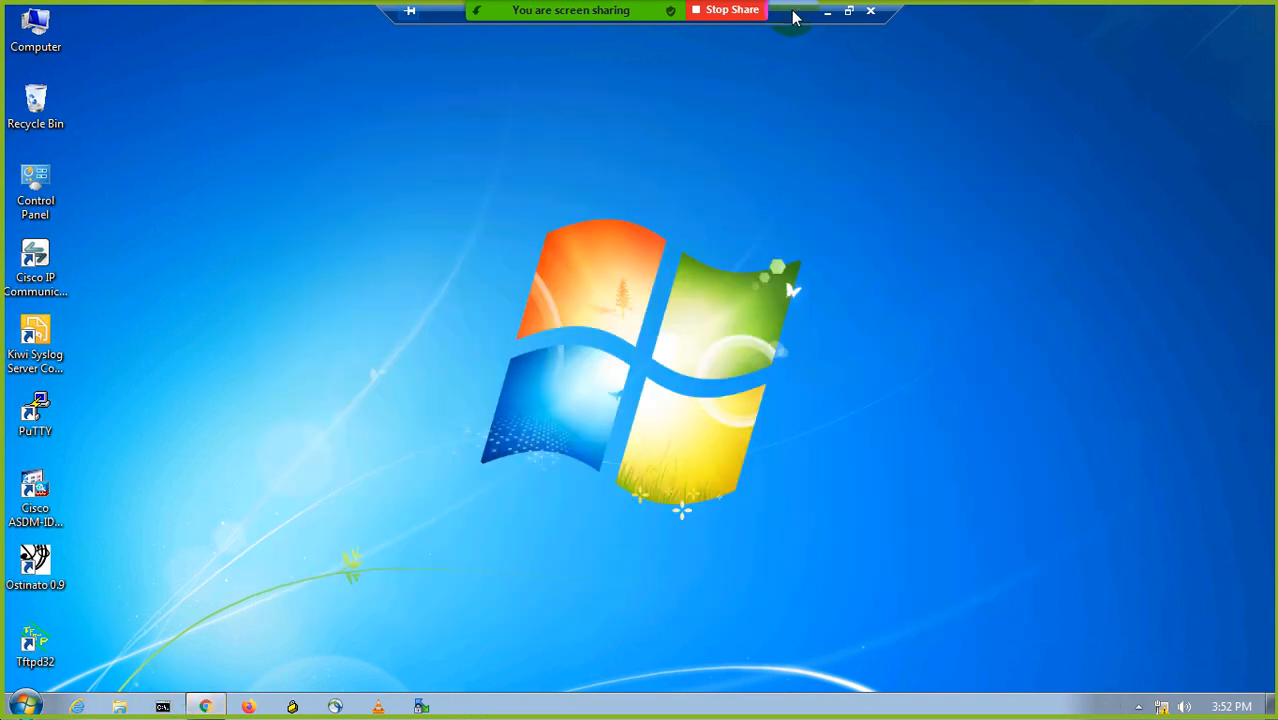
- Move the remote session bar out of the way and browse to facebook.com in Chrome on PC1
drag(793, 18, 1087, 22)
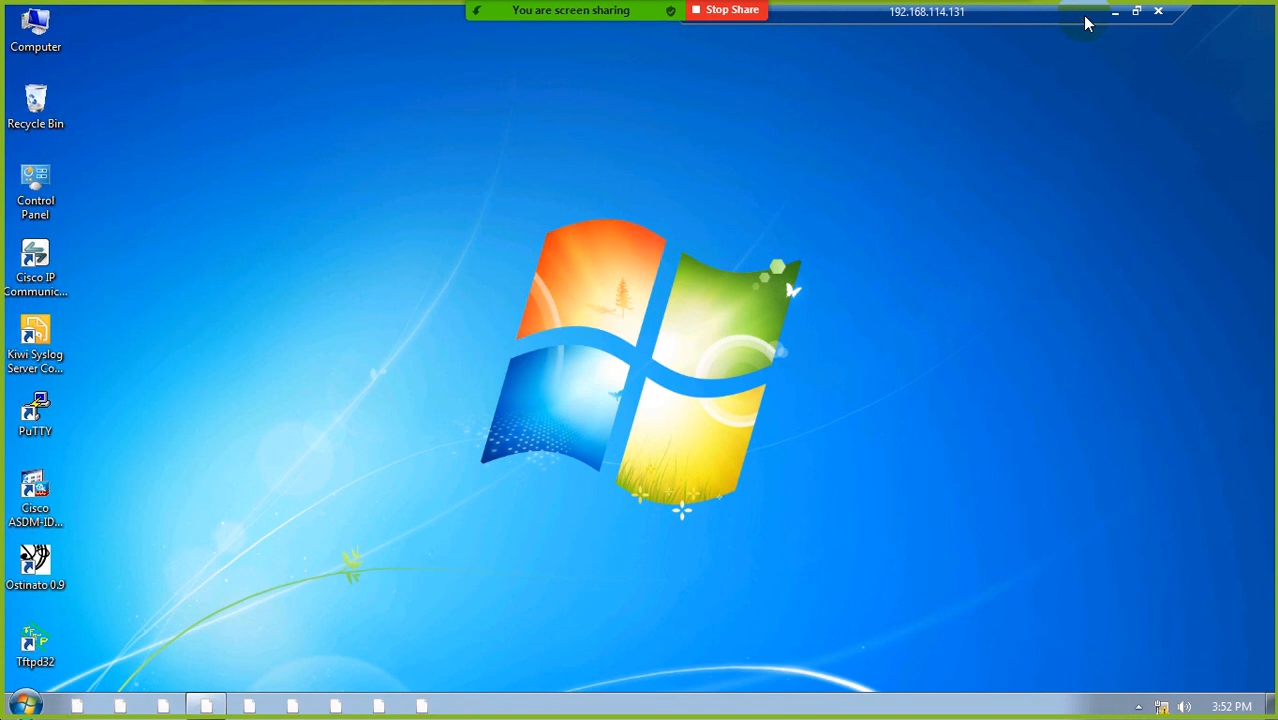
drag(990, 23, 1067, 23)
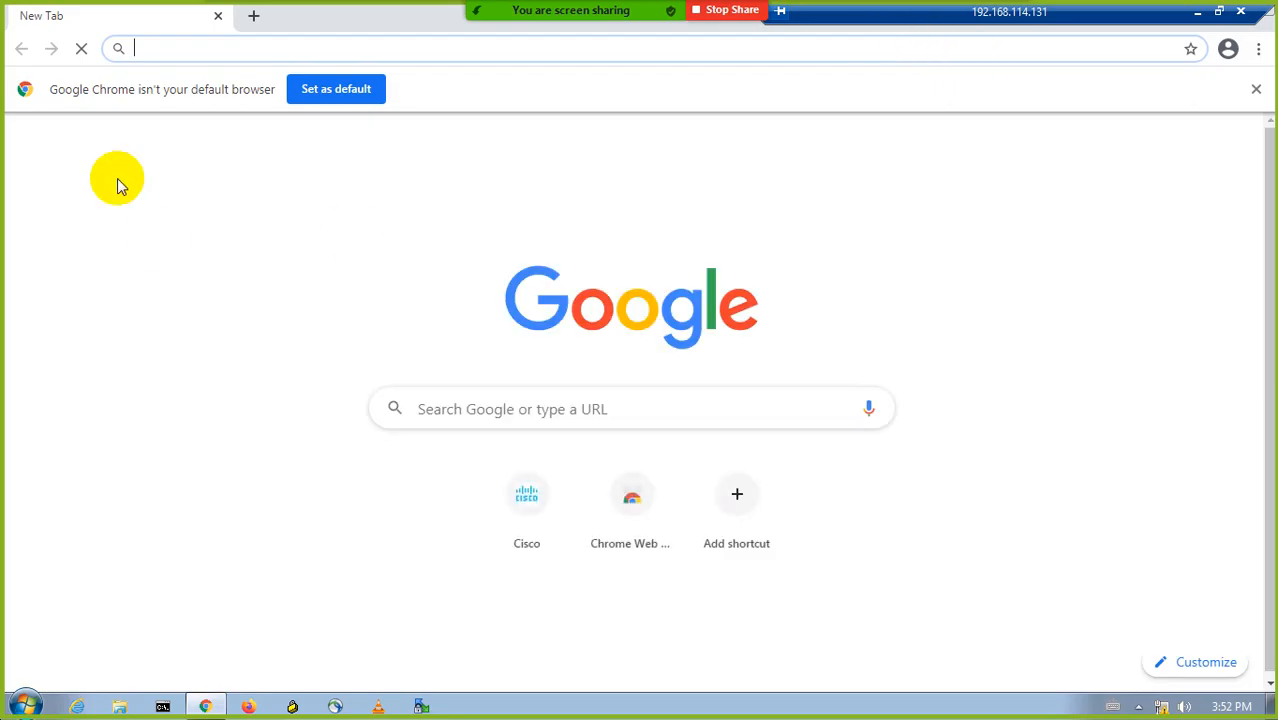
text(face)
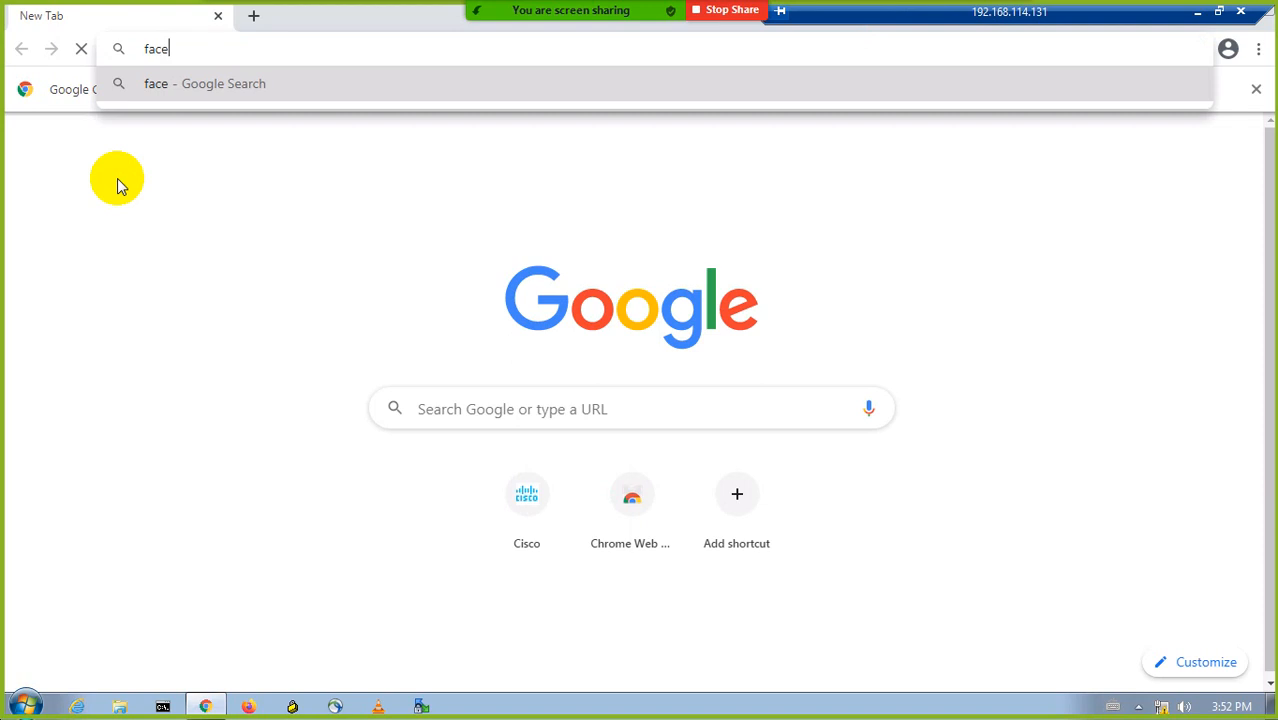
text(book)
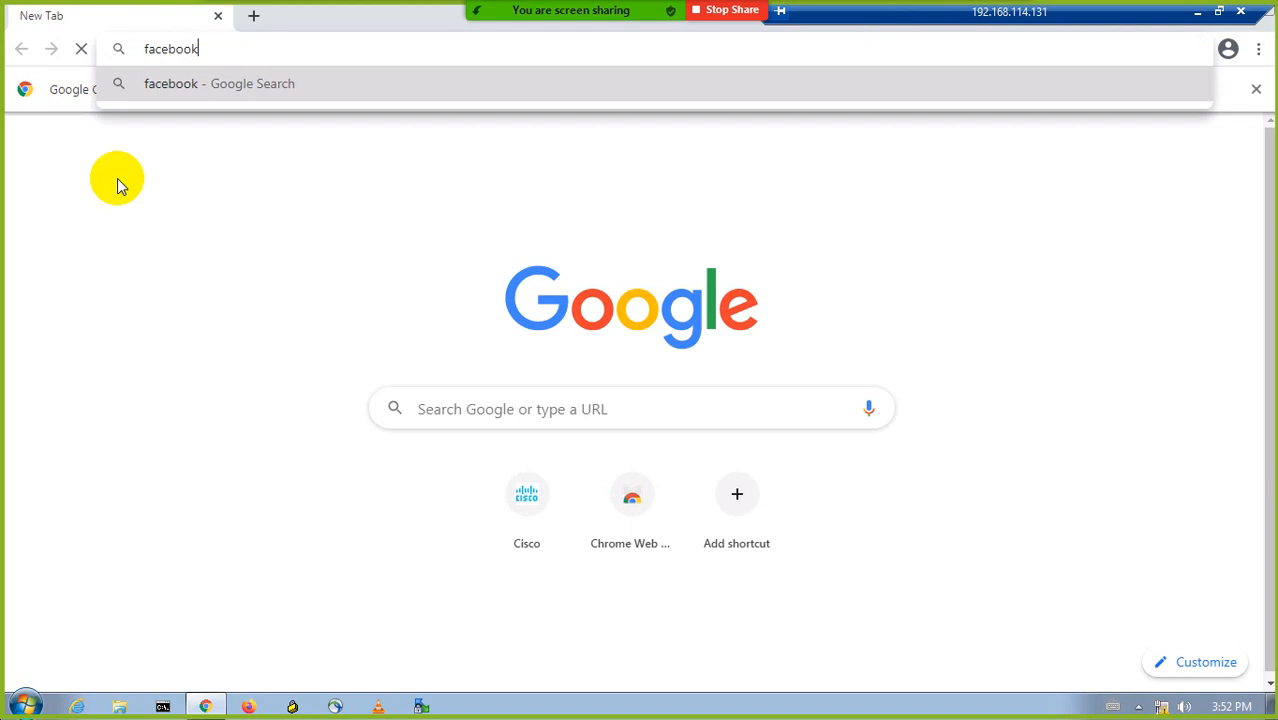
text(.com)
key(Return)
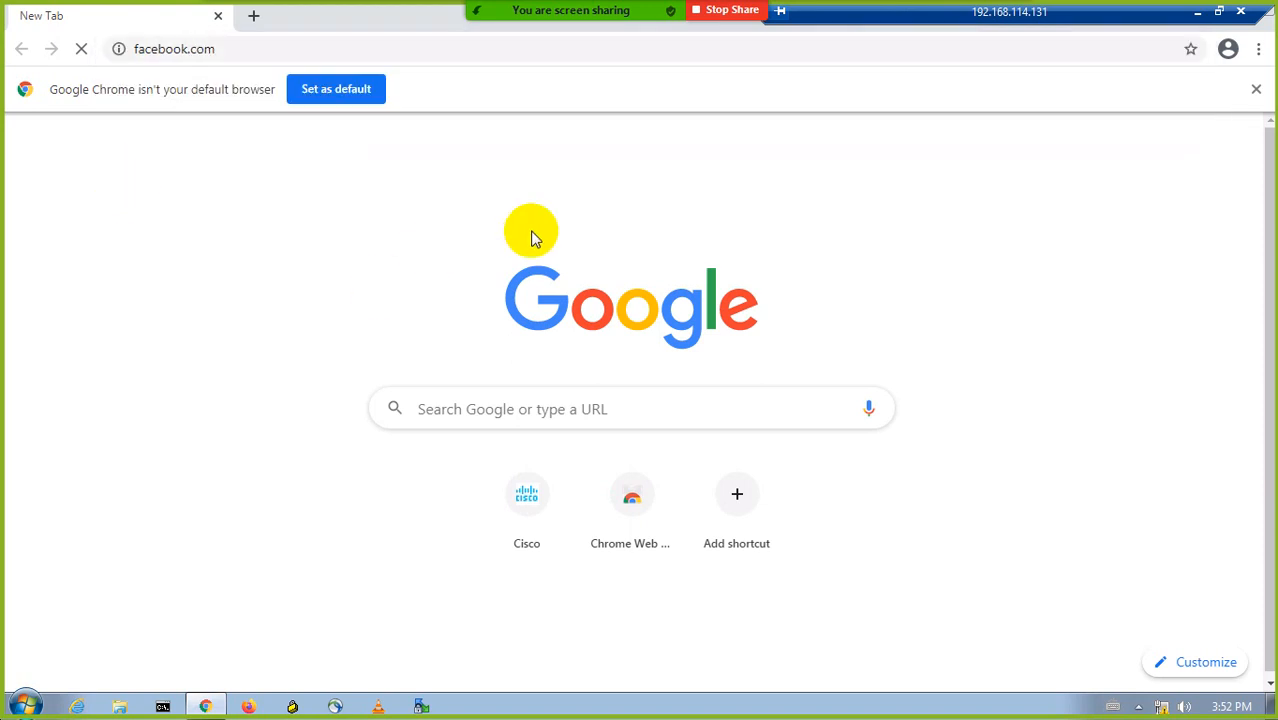
- Minimize the PC1 remote session and examine its traffic in the Wireshark capture
click(1197, 11)
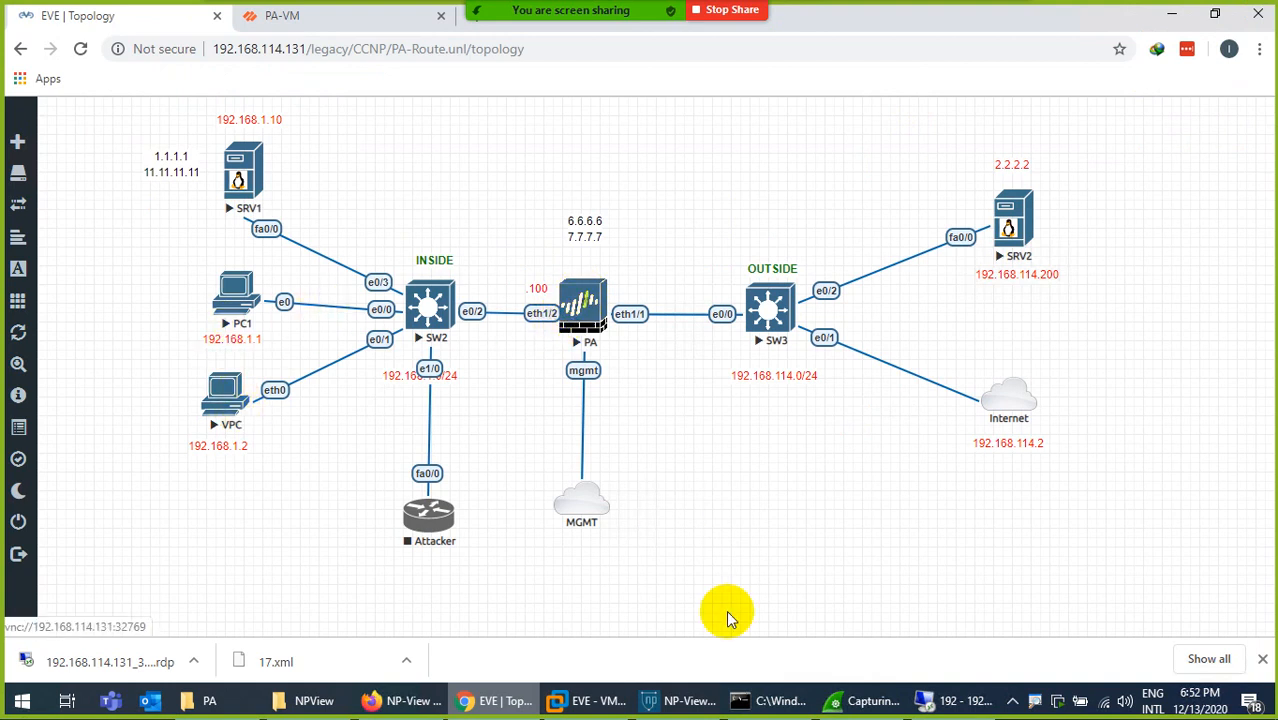
click(848, 706)
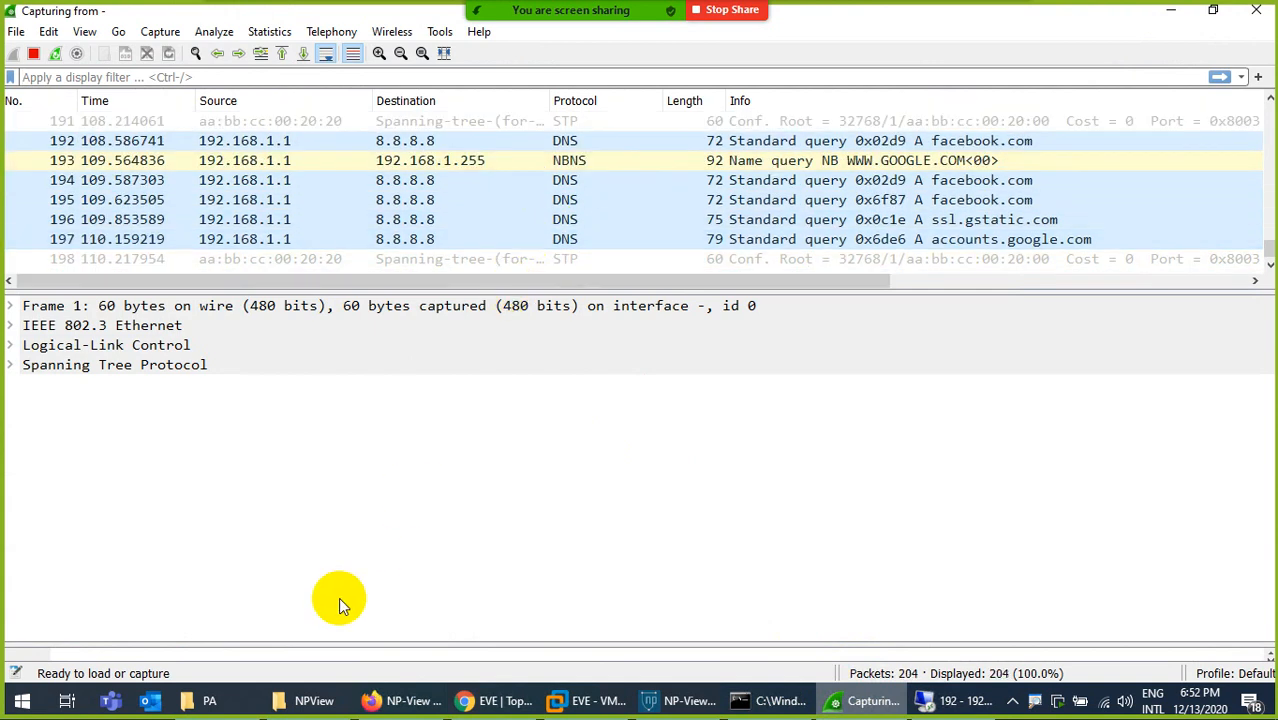
- Close the NP-View report in Firefox and open the Allow-All rule's action settings in the PA-VM web interface
click(405, 703)
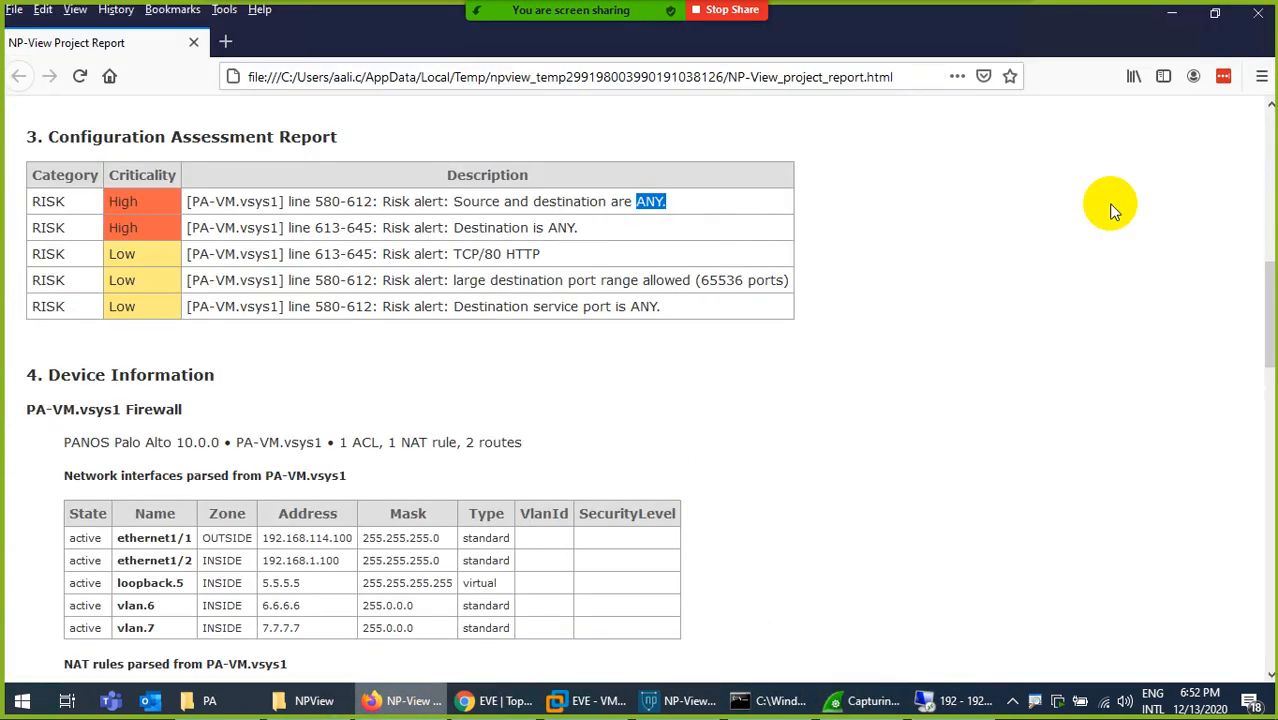
click(1260, 22)
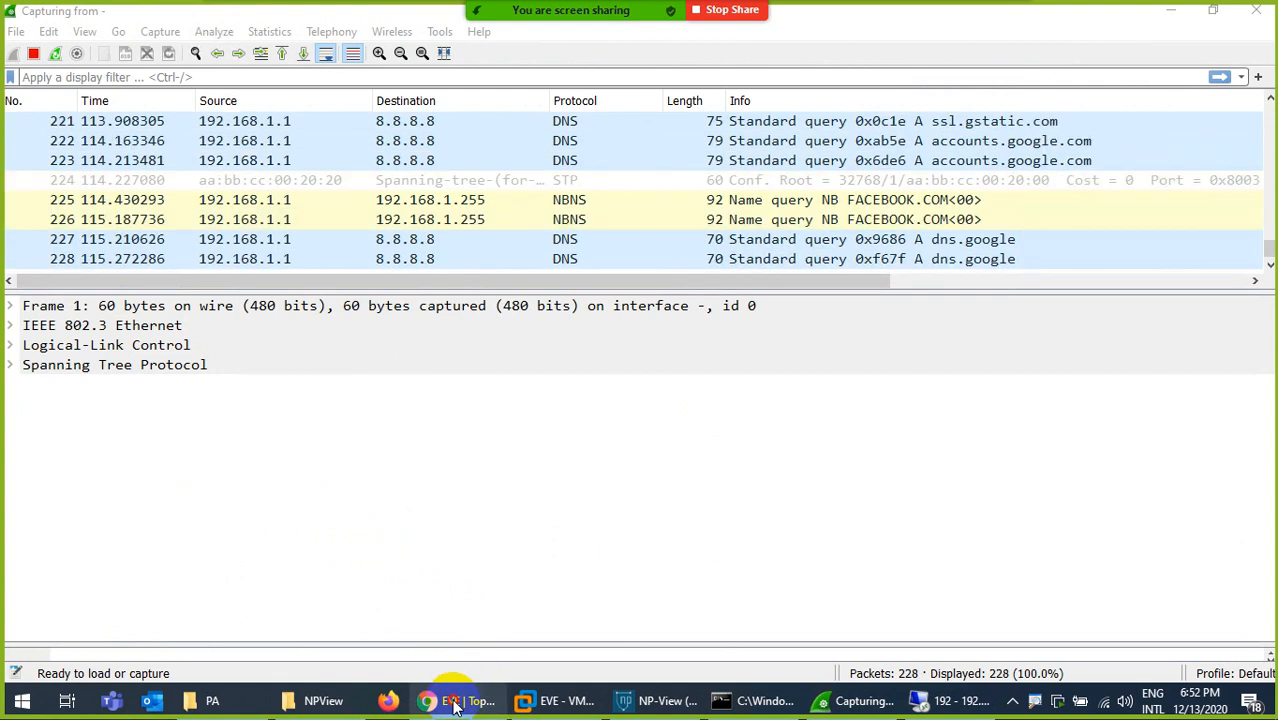
click(460, 700)
click(320, 18)
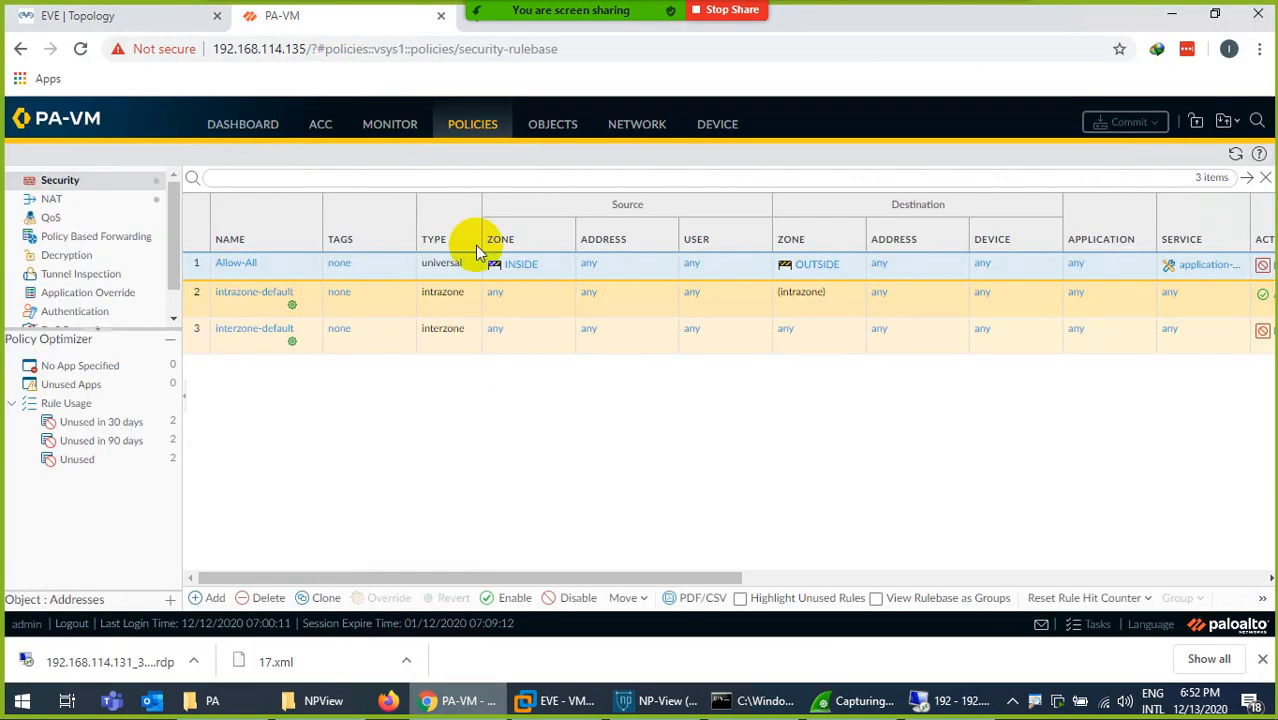
click(230, 266)
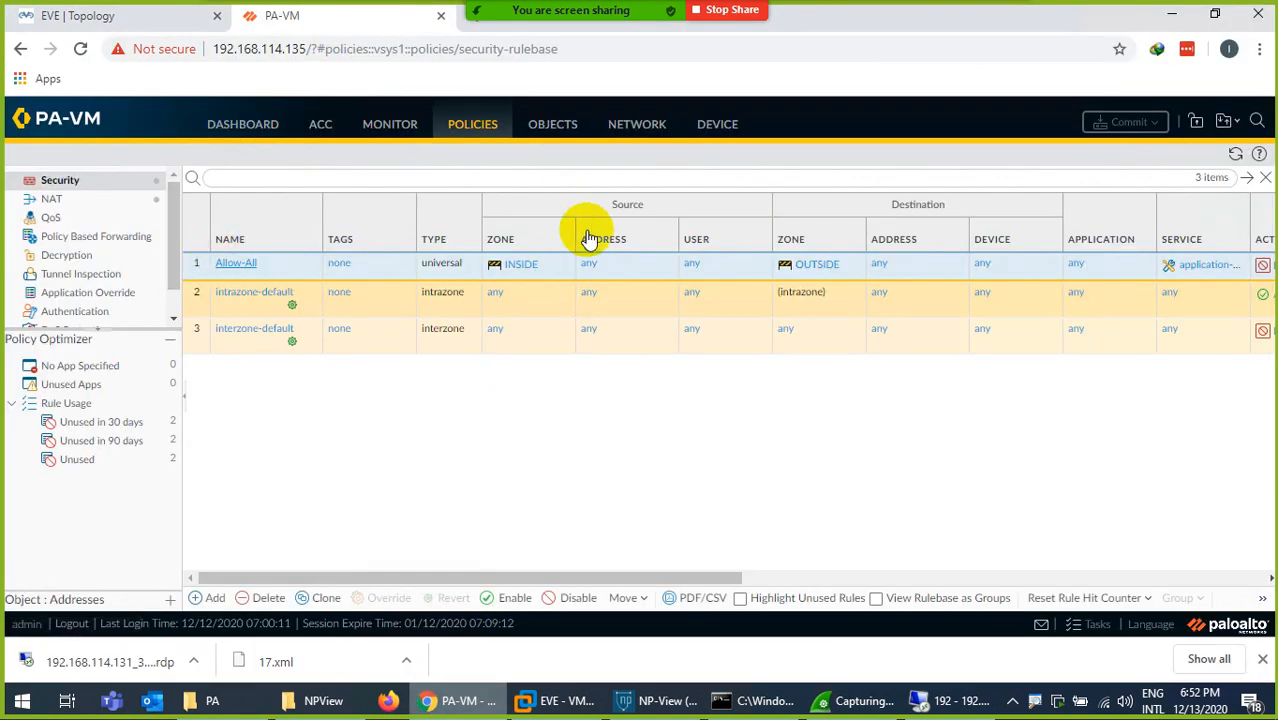
click(607, 243)
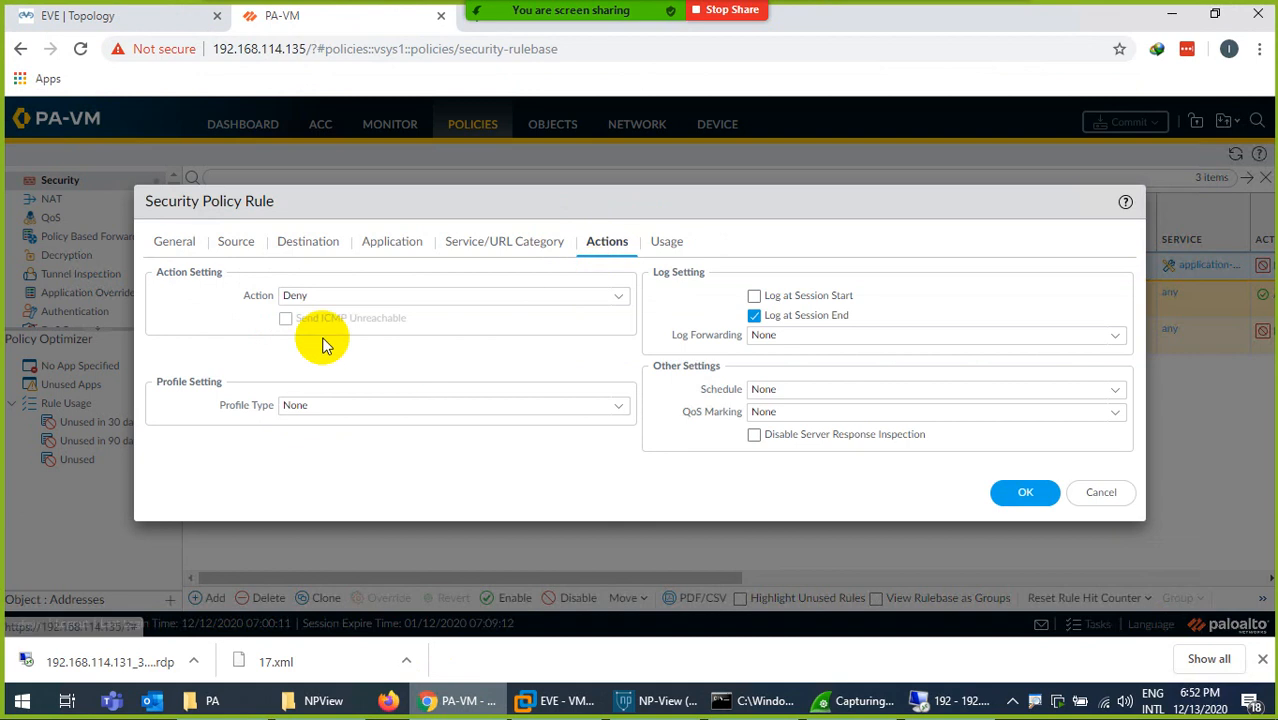
- Switch to the Wireshark capture and filter it by icmp to examine the ping packets
click(855, 700)
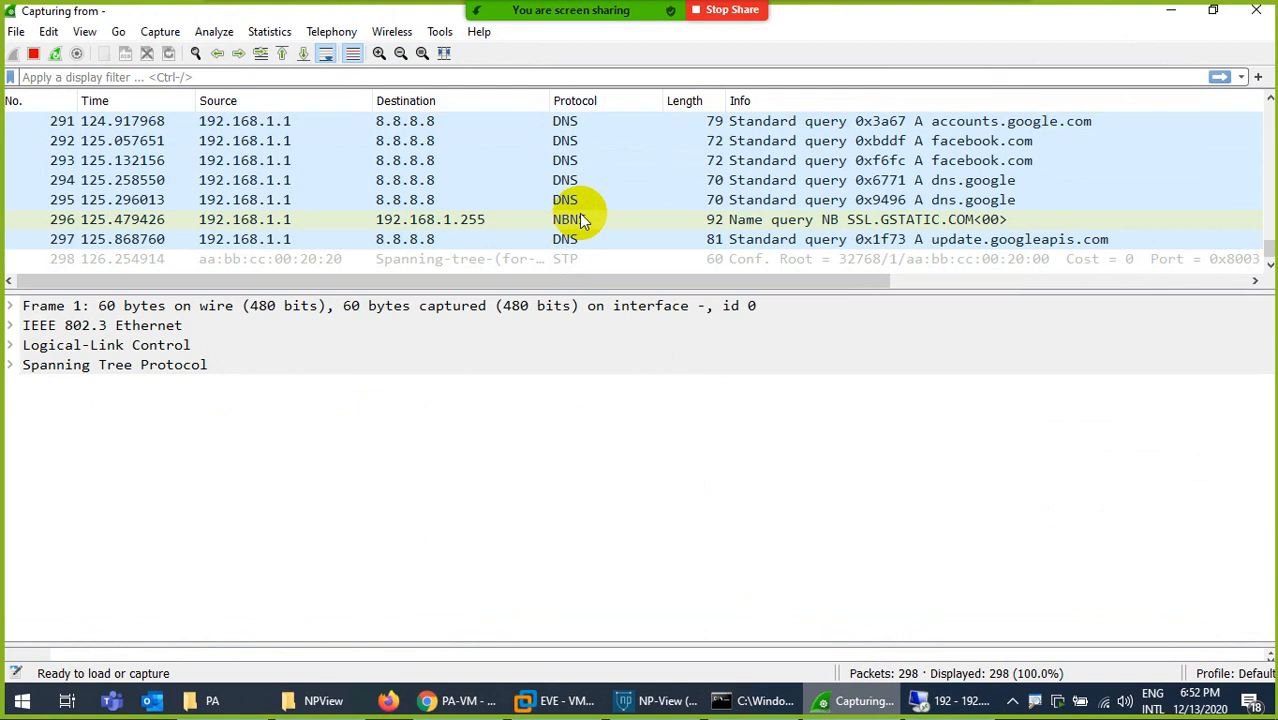
click(152, 77)
text(icmp)
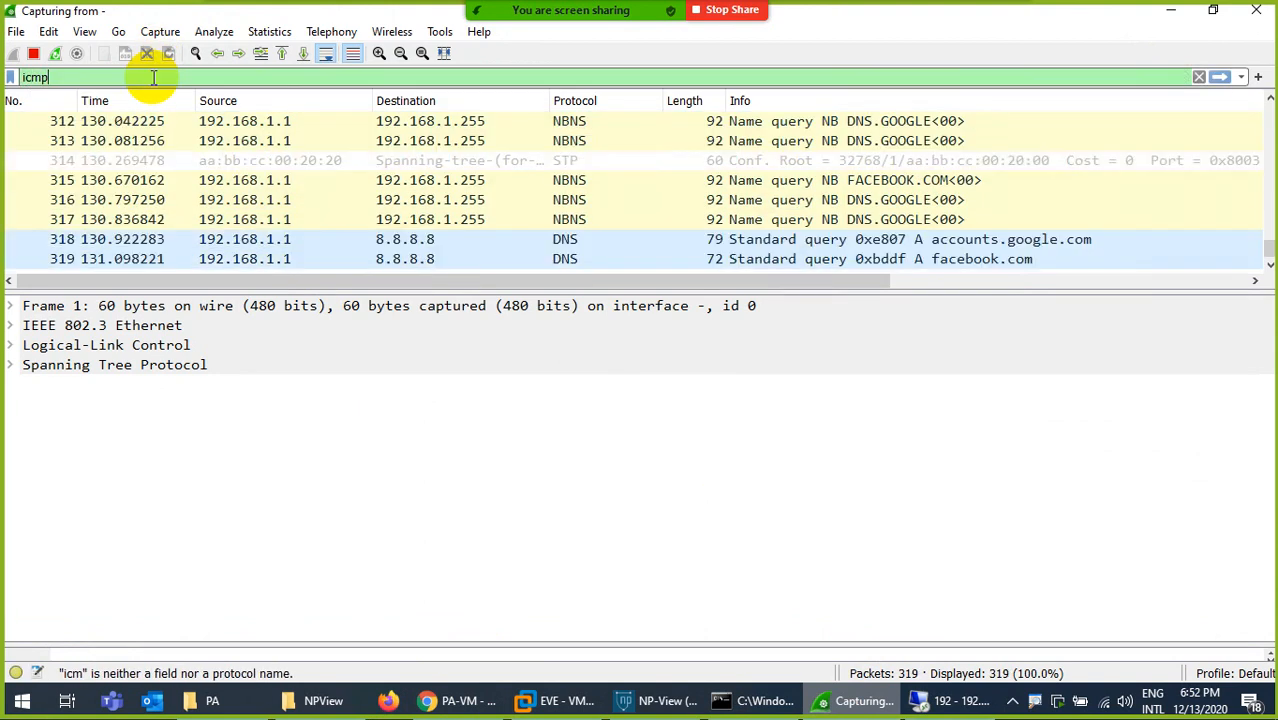
key(Return)
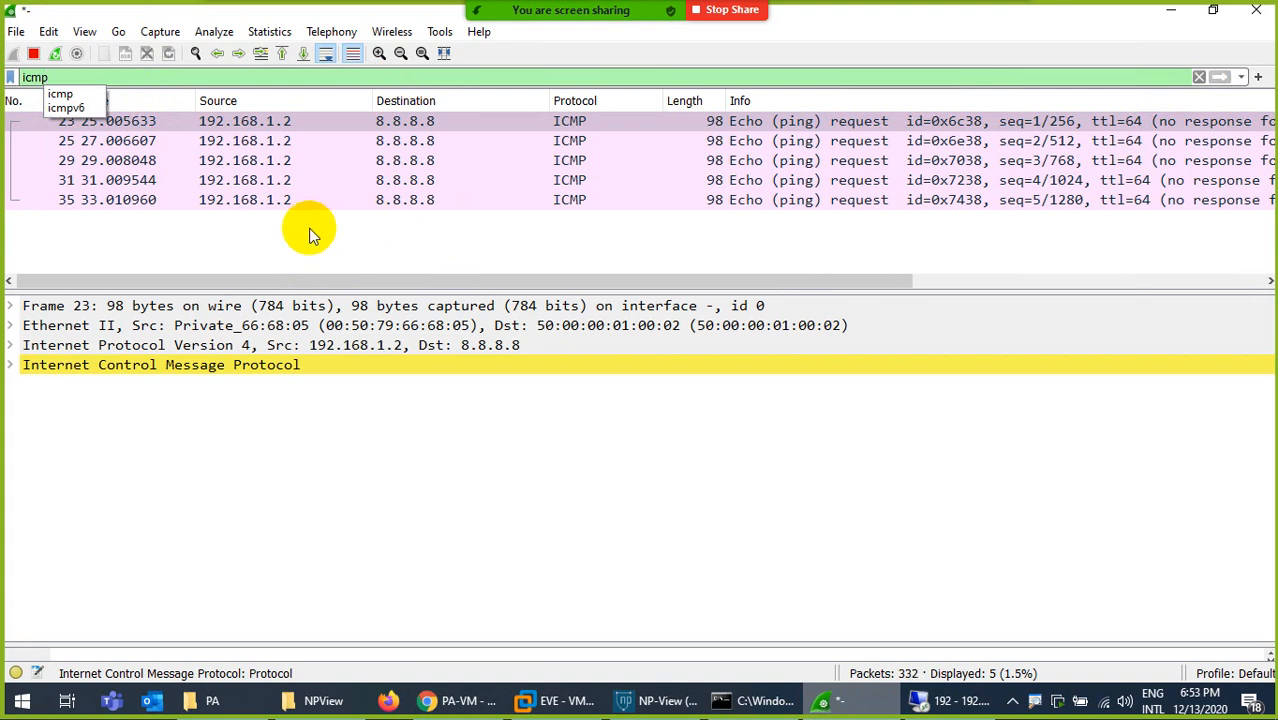
- Replace the display filter with tcp, examine the TCP packets, and return to the Allow-All rule dialog in PA-VM
key(BackSpace)
key(BackSpace)
key(BackSpace)
key(BackSpace)
text(tcp)
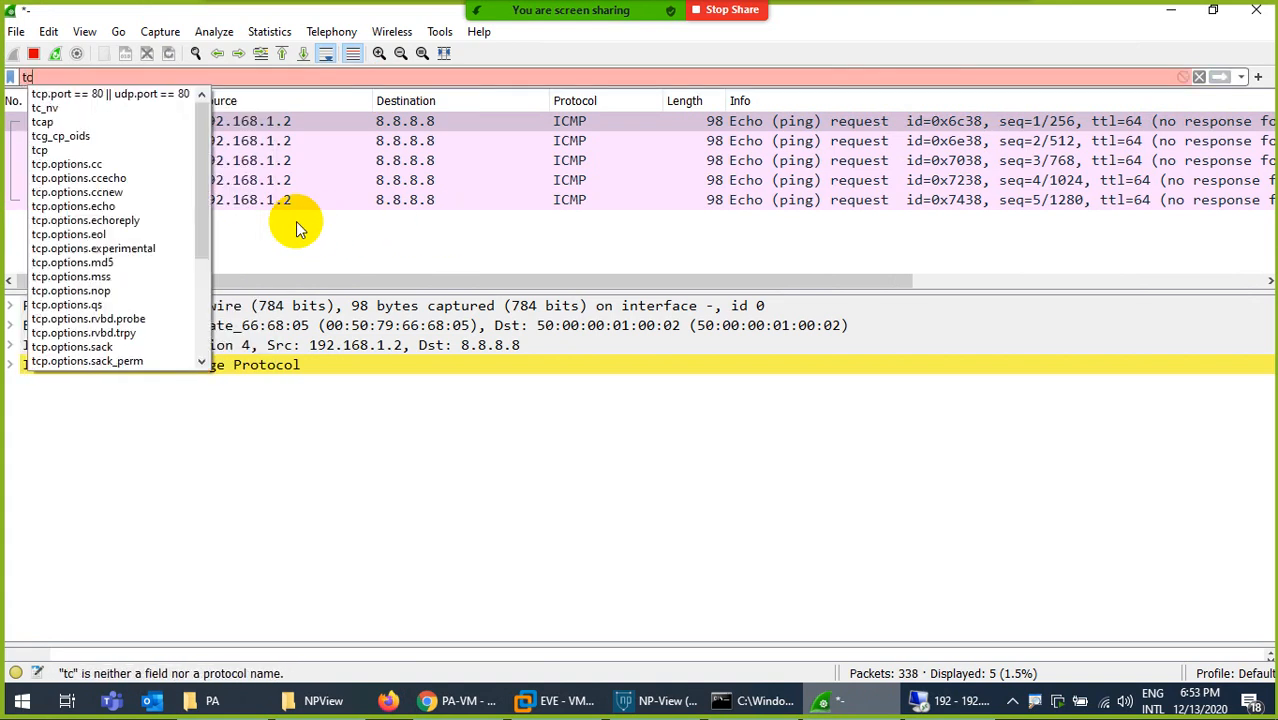
key(Return)
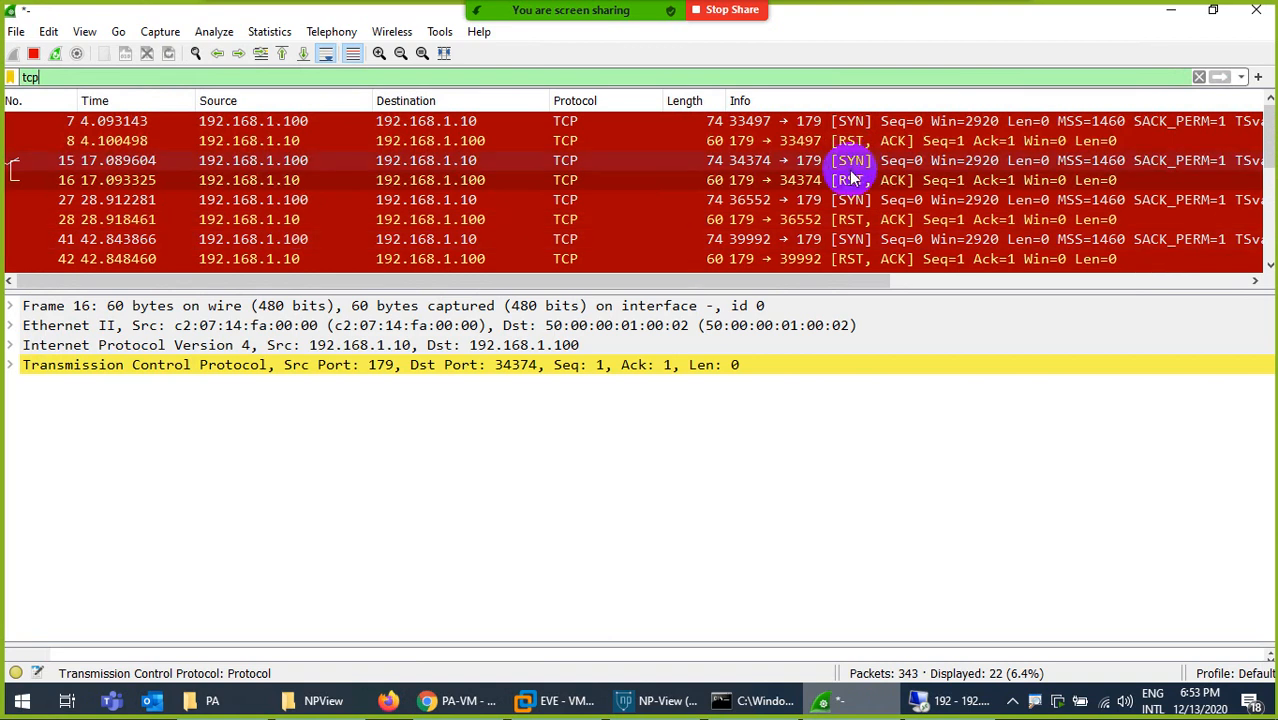
scroll(775, 180, down, 2)
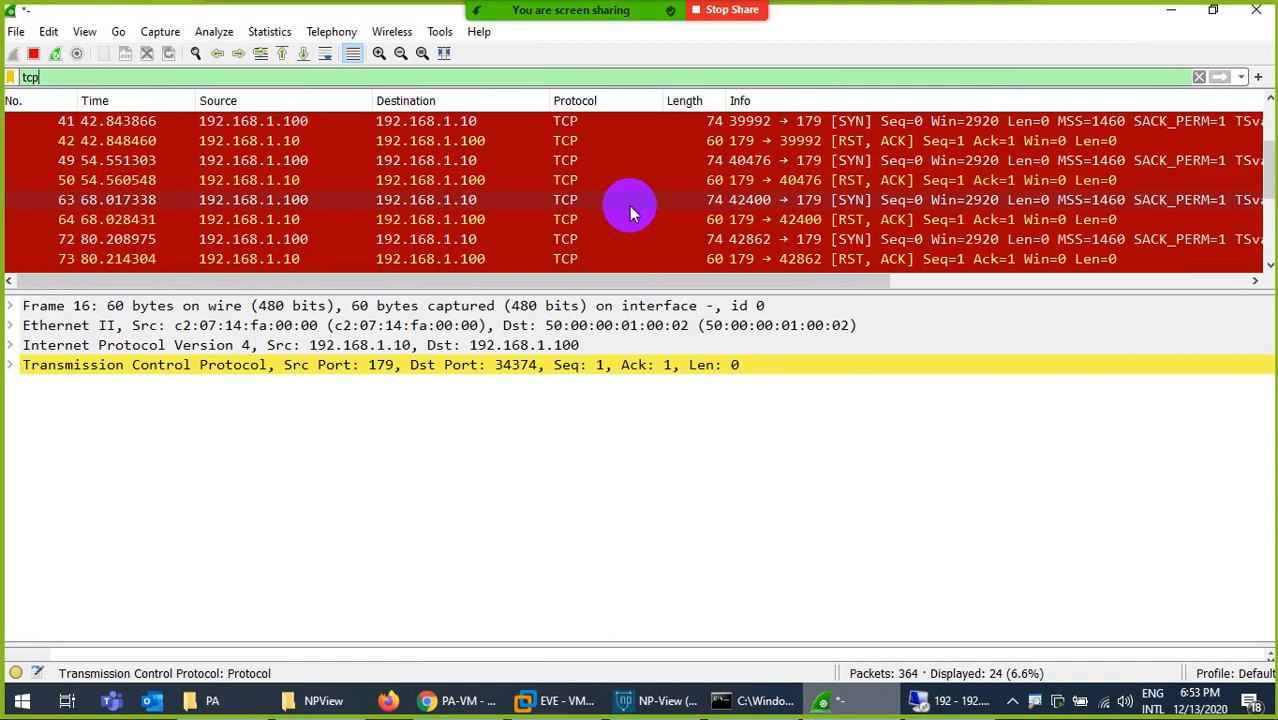
click(455, 700)
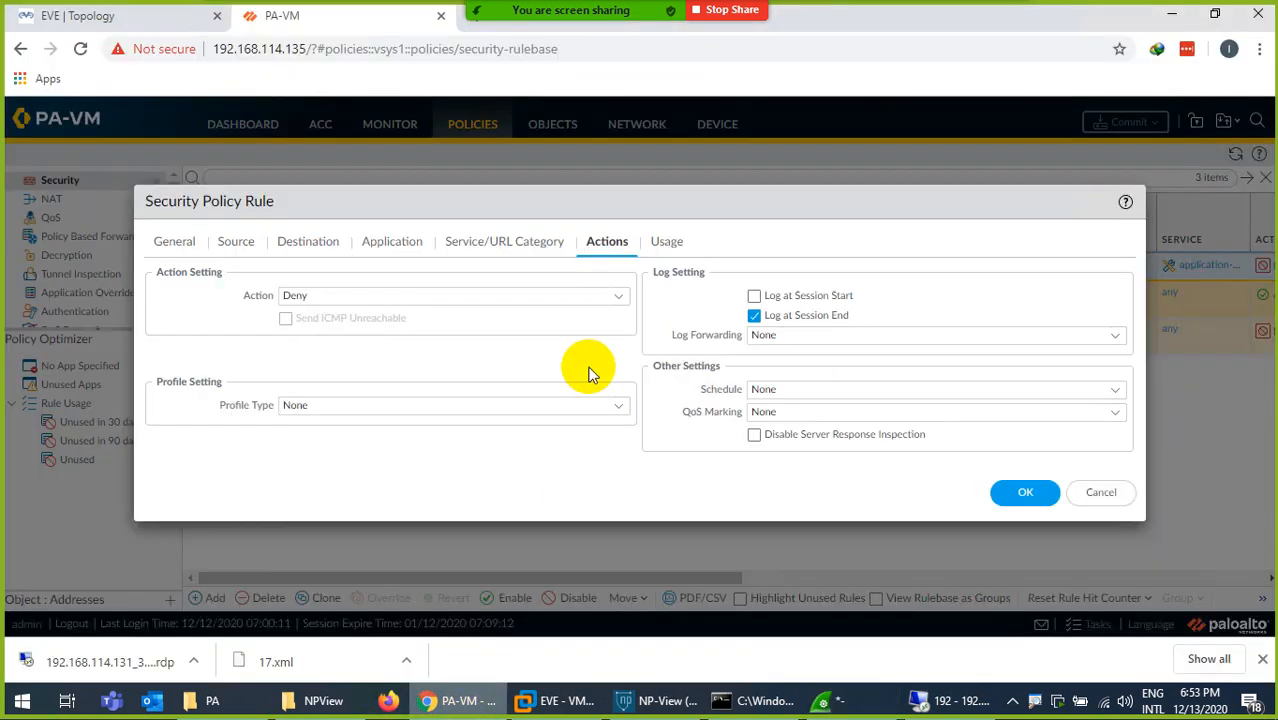
- Set the Allow-All rule's action to Drop, save the rule, and commit all changes to the firewall
click(620, 299)
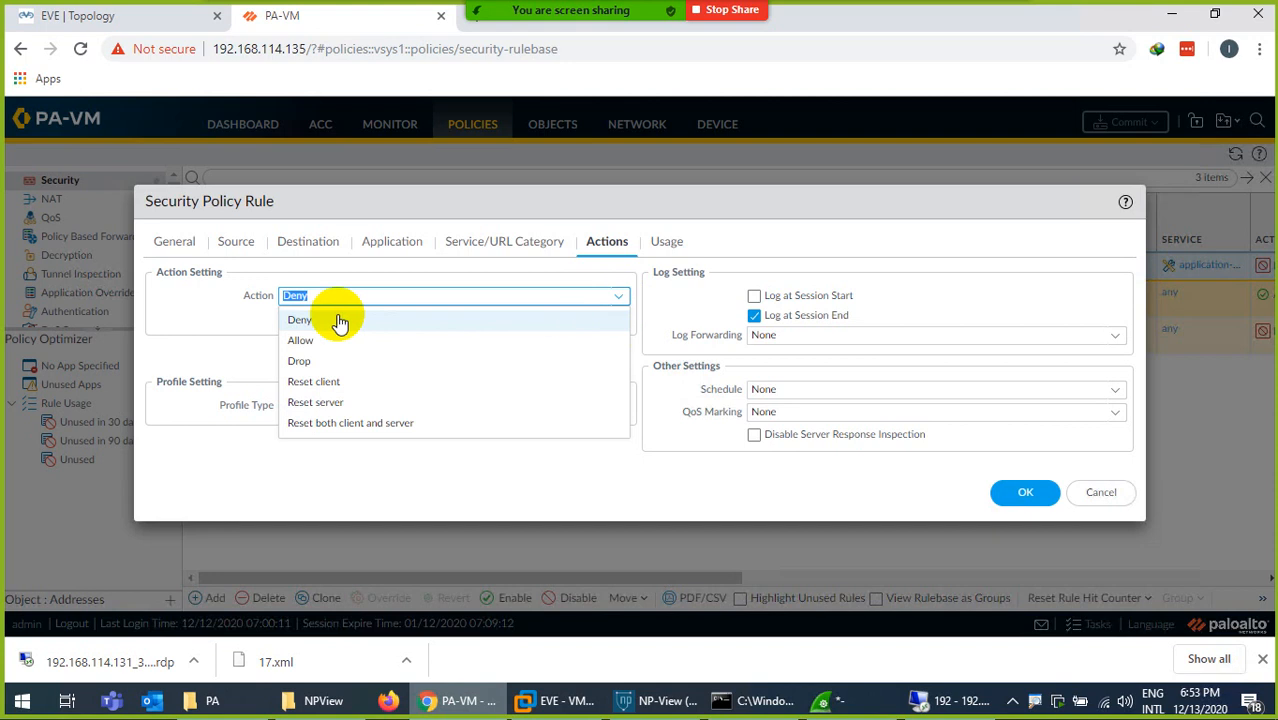
click(302, 361)
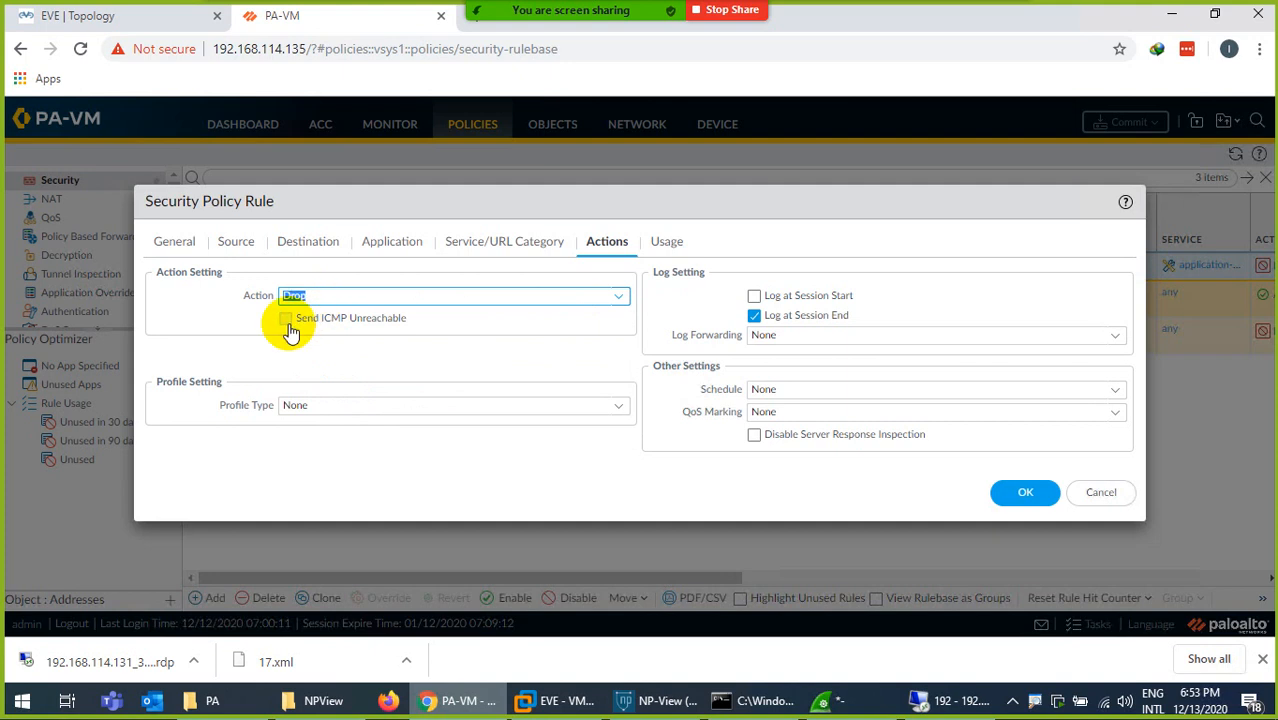
click(1025, 492)
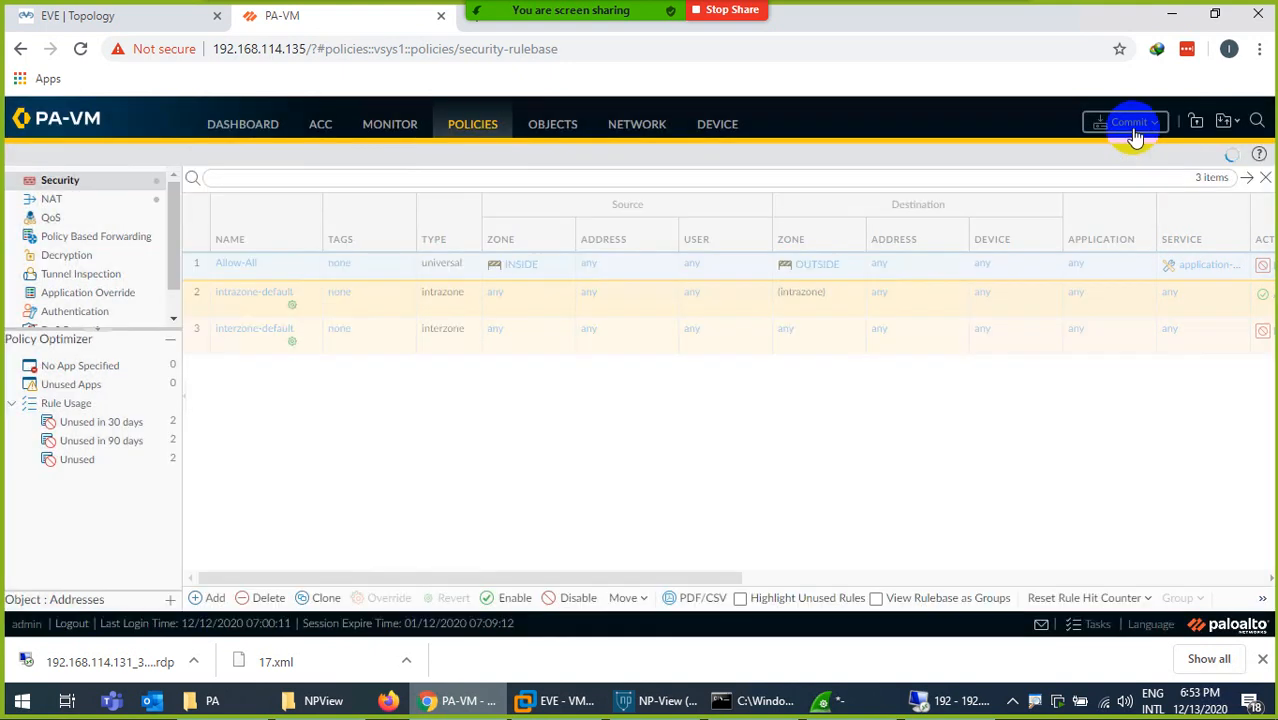
click(1127, 121)
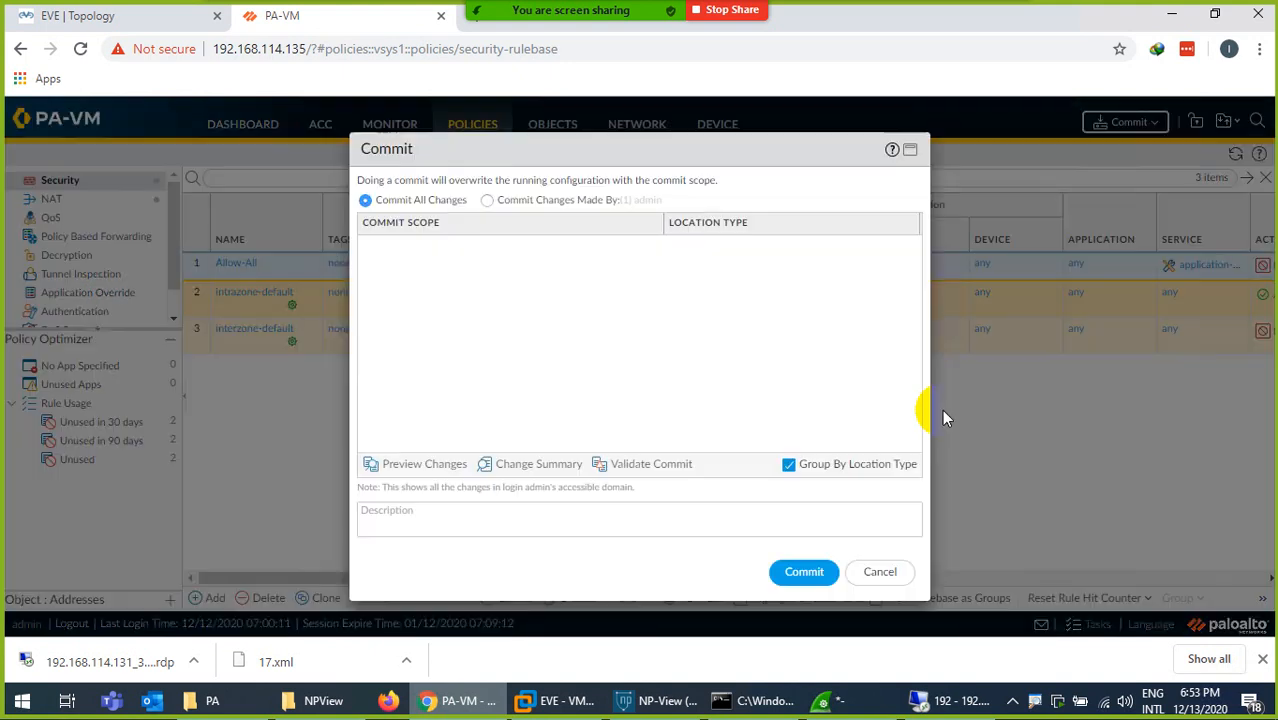
click(804, 571)
- Switch to Wireshark, stop the running tcp-filtered capture and quit it
click(822, 700)
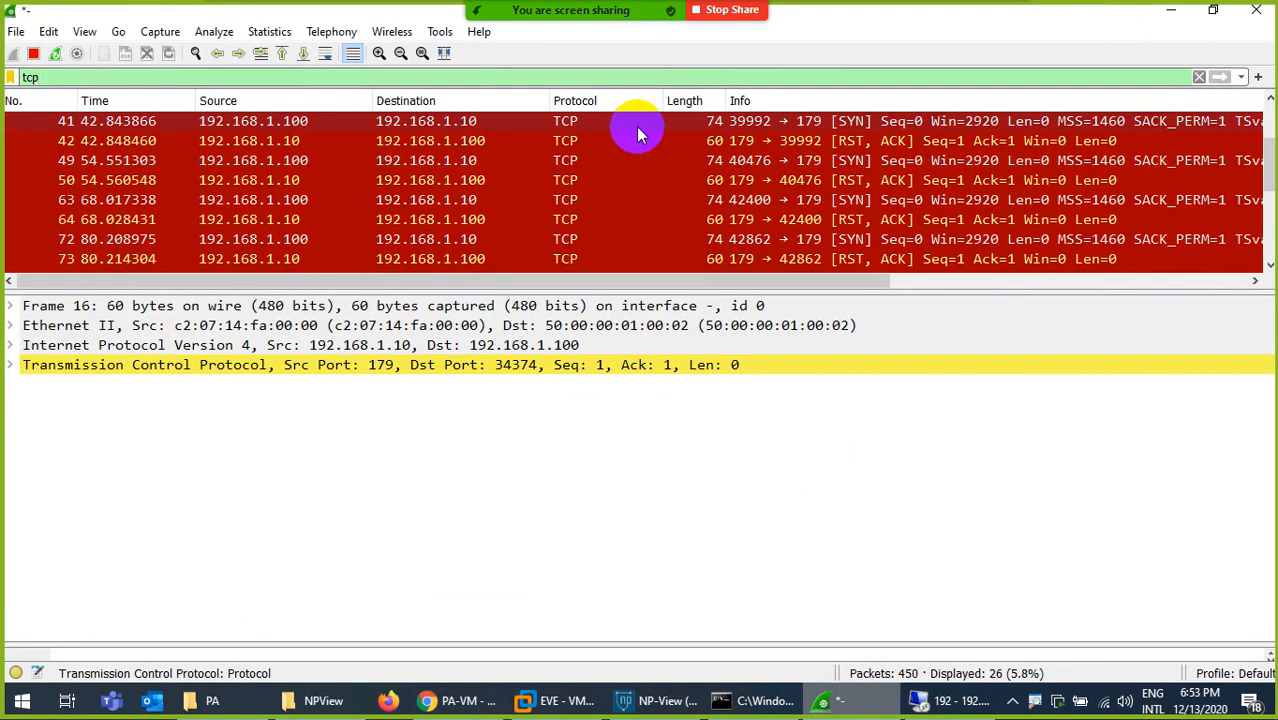
click(1256, 10)
click(700, 372)
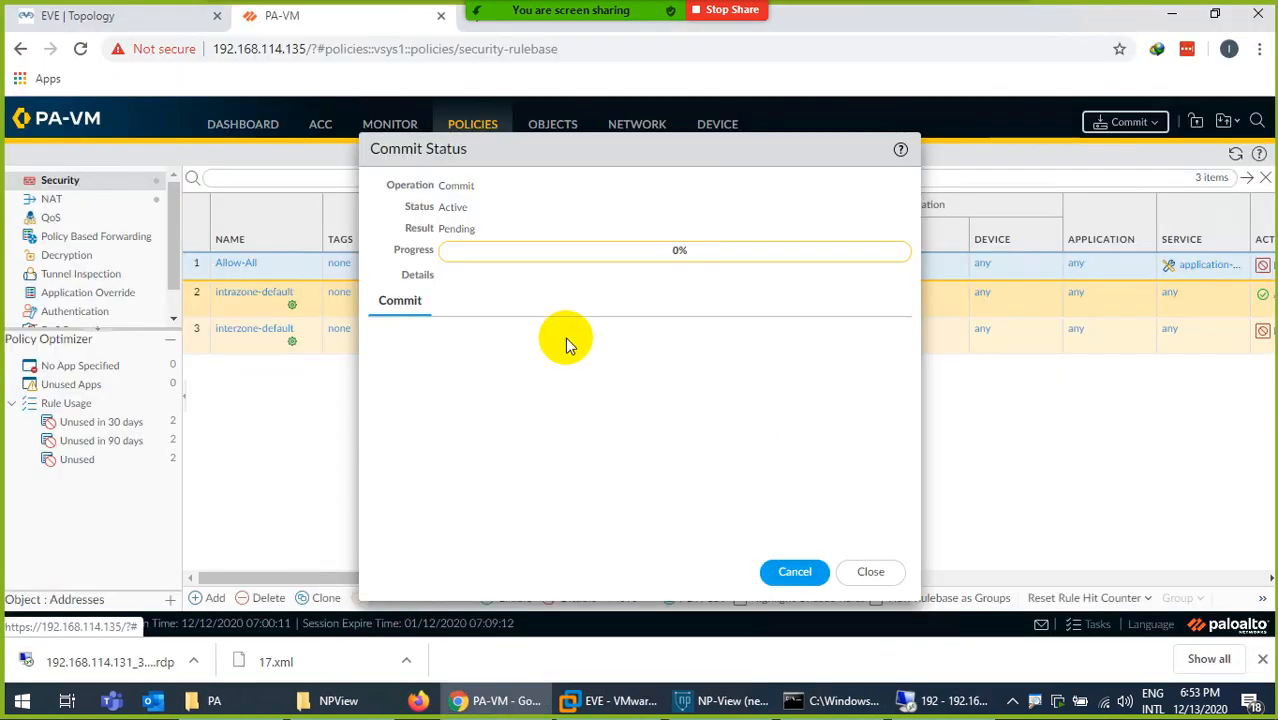
- In the EVE topology, start a new Wireshark capture on the PA firewall's eth1/2 interface
click(143, 14)
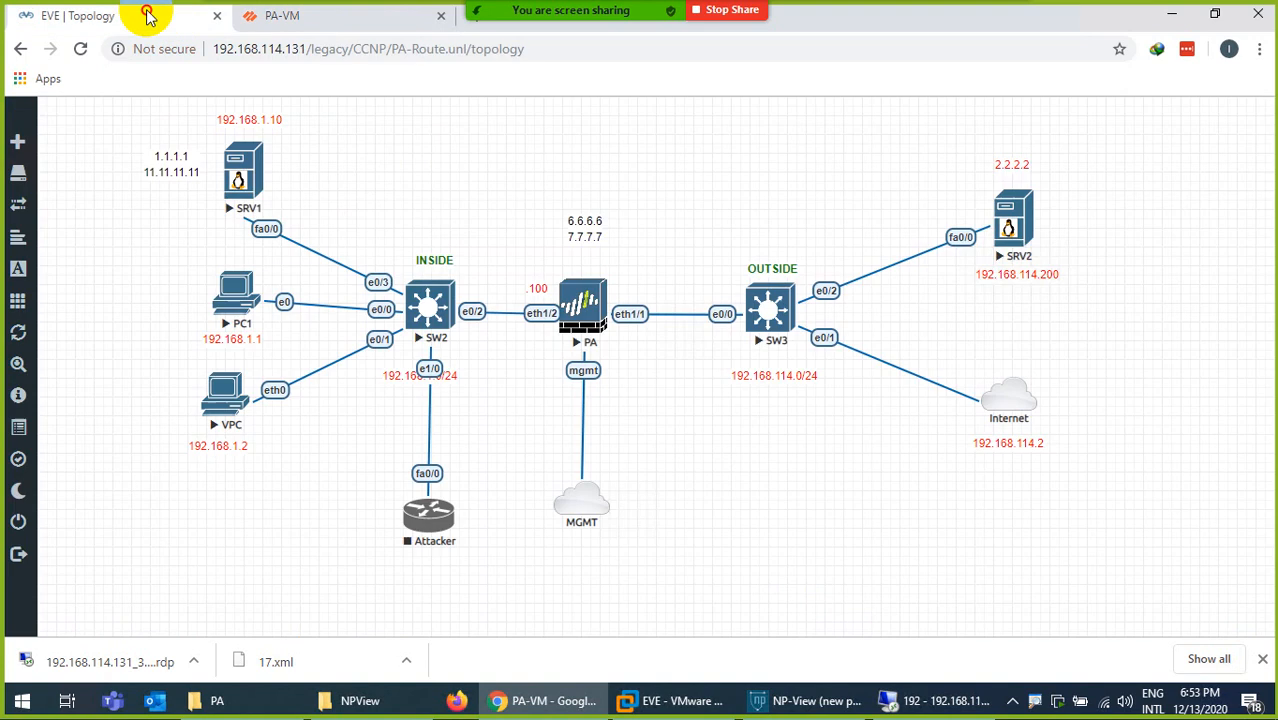
right_click(578, 312)
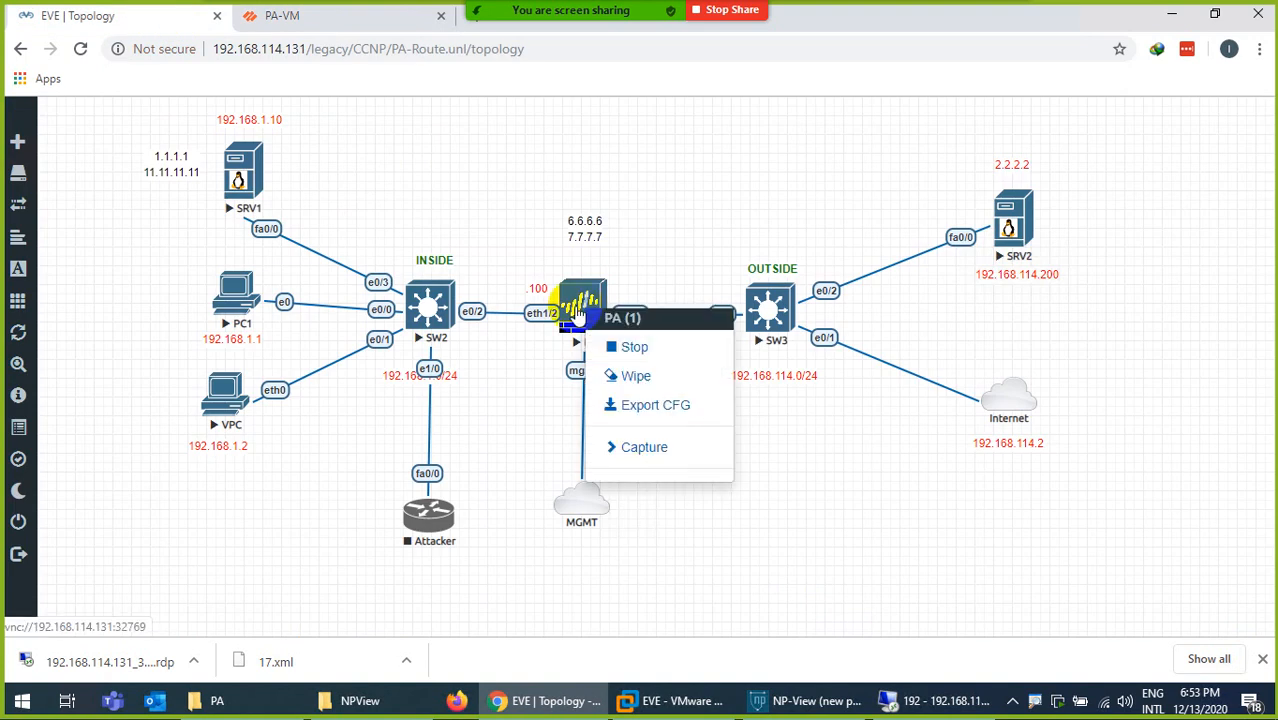
click(622, 450)
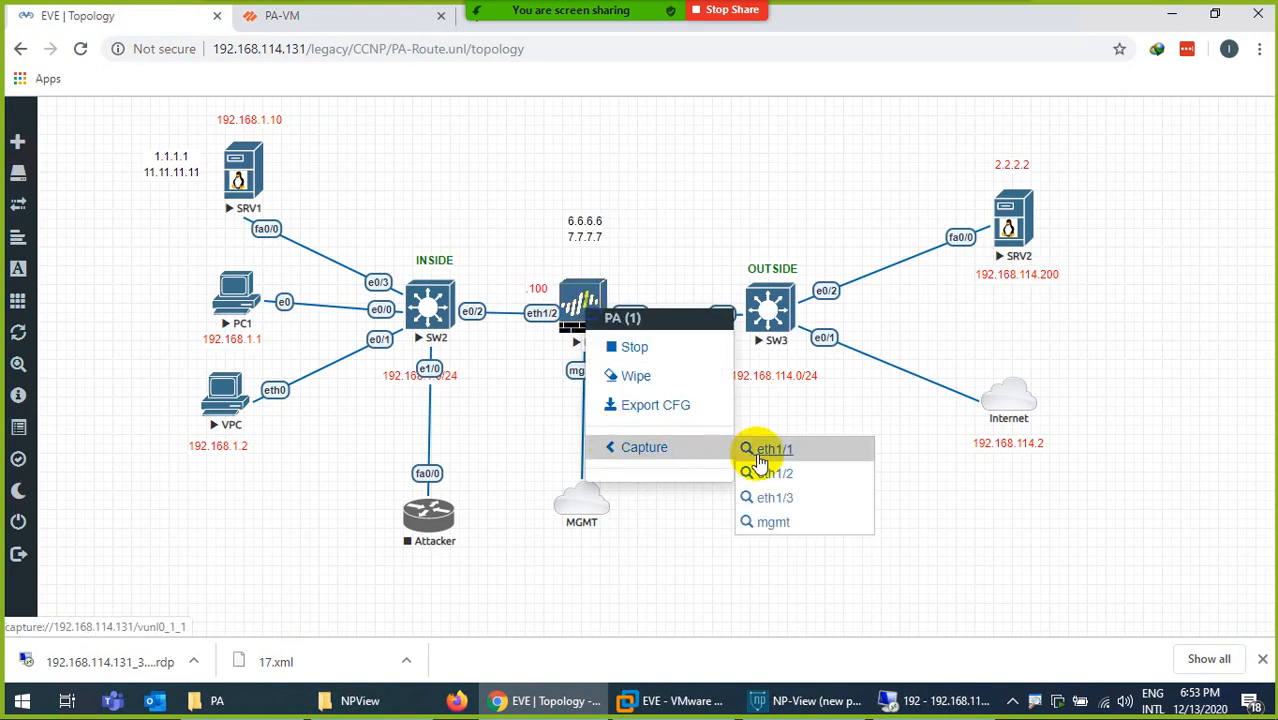
click(786, 478)
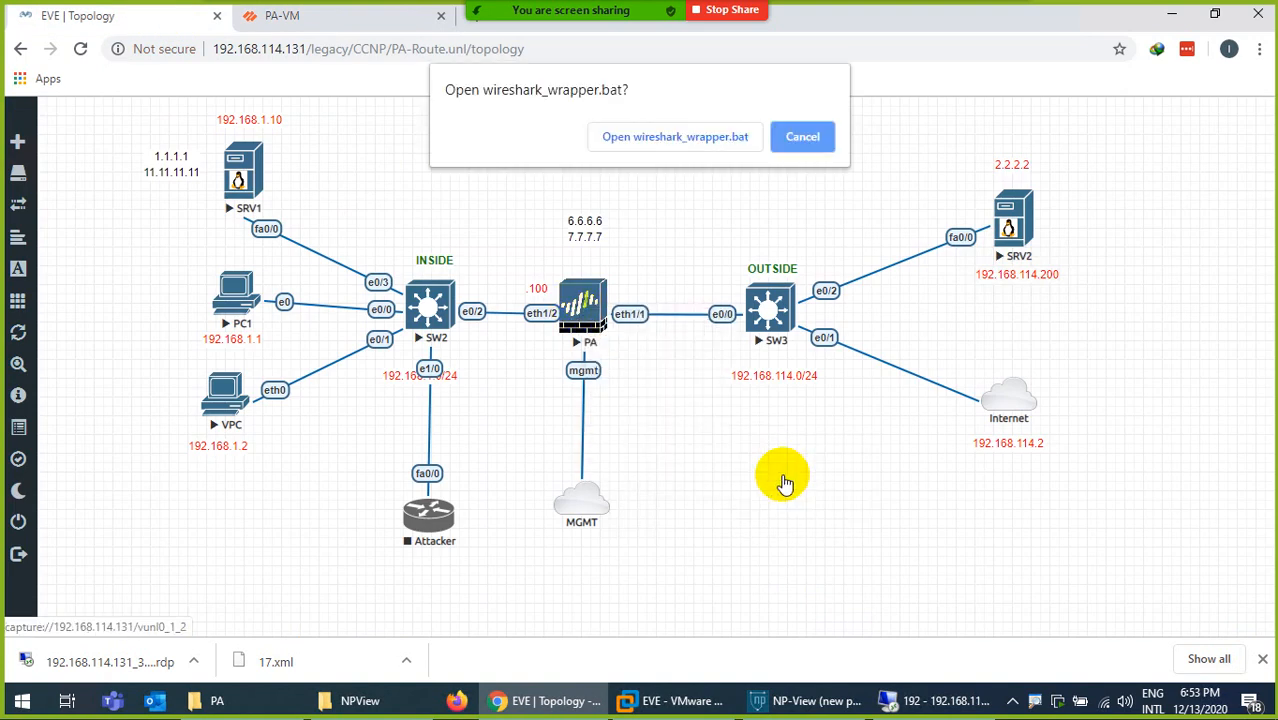
click(666, 134)
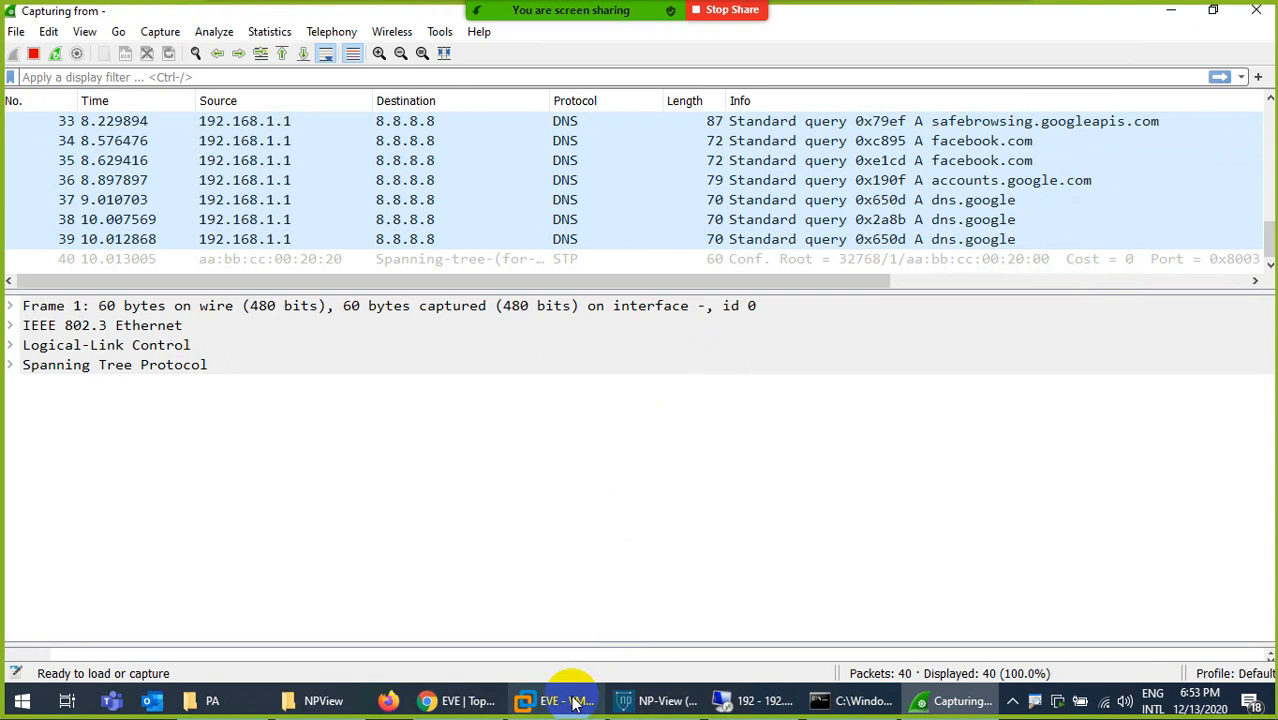
- Switch to PC1's remote session, request facebook.com again in its browser, and minimize the session
click(766, 697)
click(85, 52)
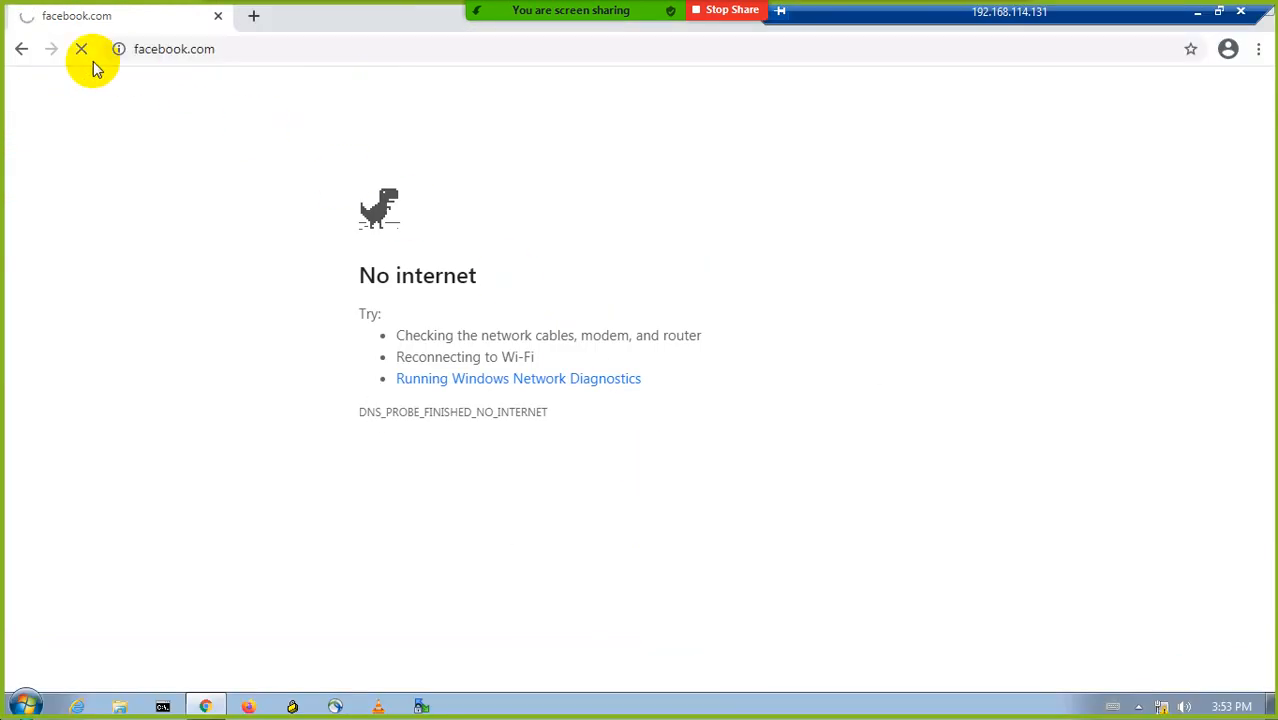
click(217, 45)
key(Return)
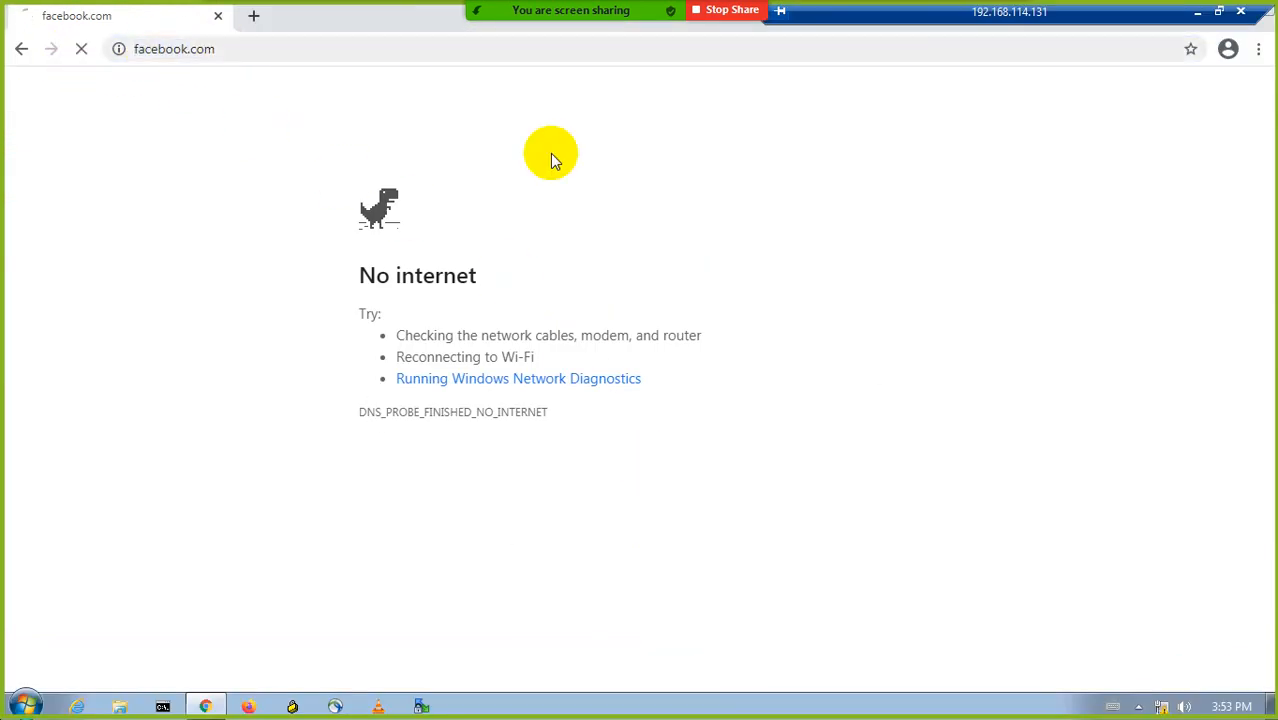
click(1201, 14)
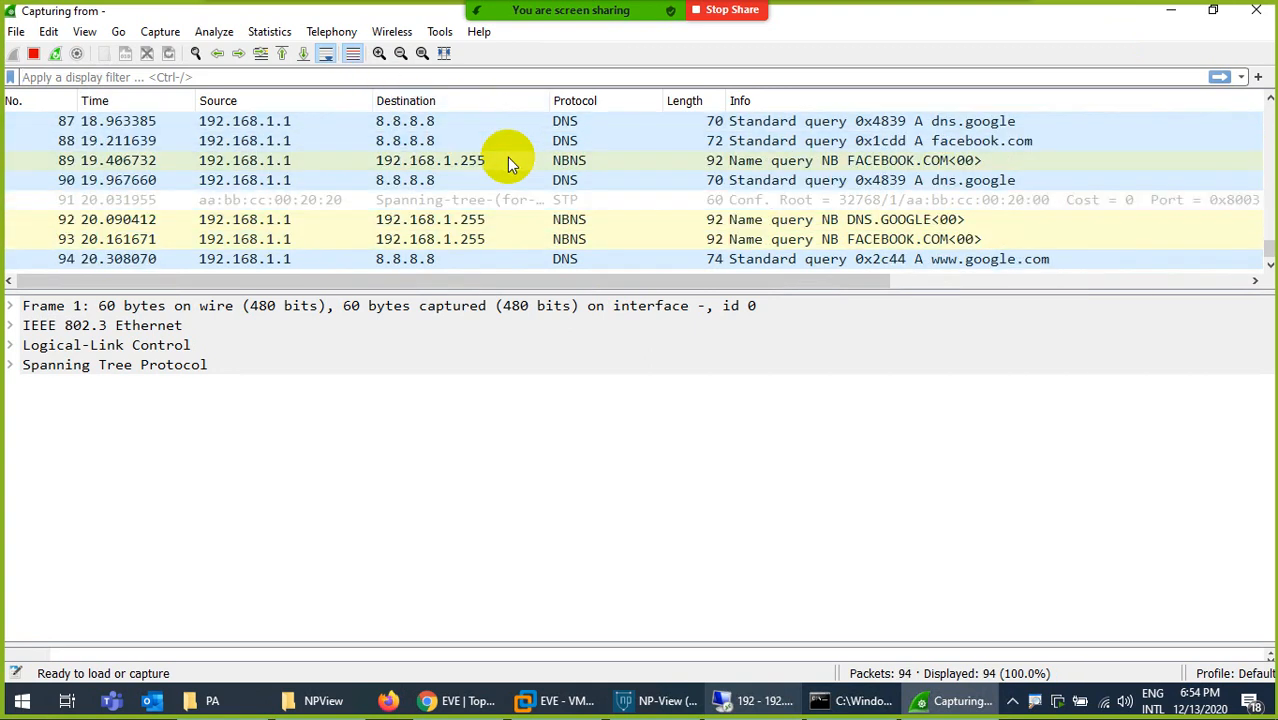
- Apply the display filter icmp to the new Wireshark capture
text(icmp)
key(Return)
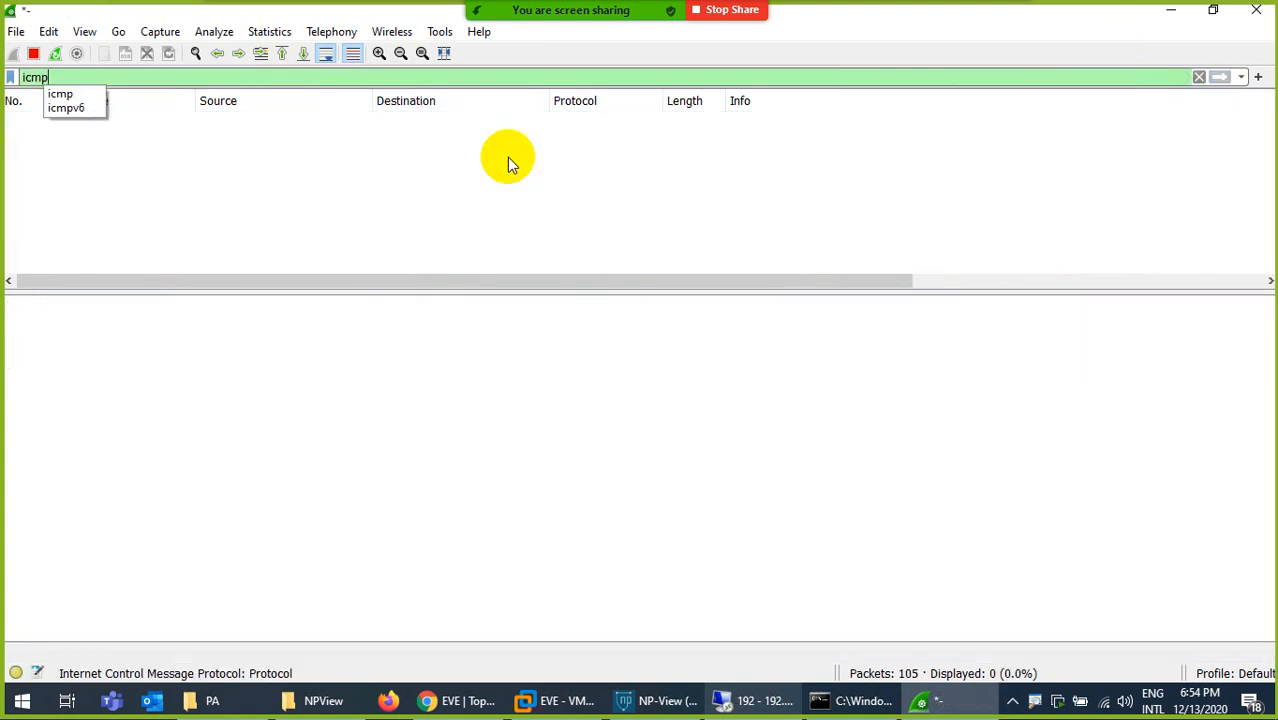
click(403, 365)
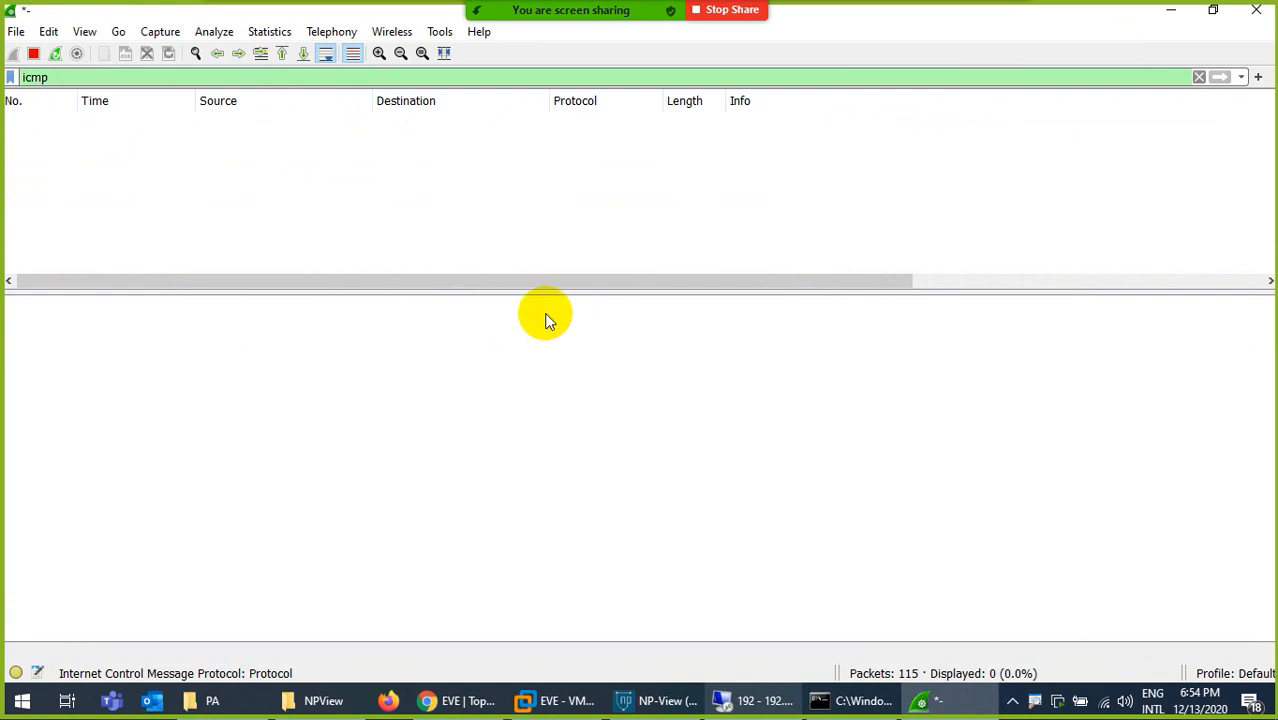
- Return to PA-VM in Chrome and close the commit status window
click(468, 698)
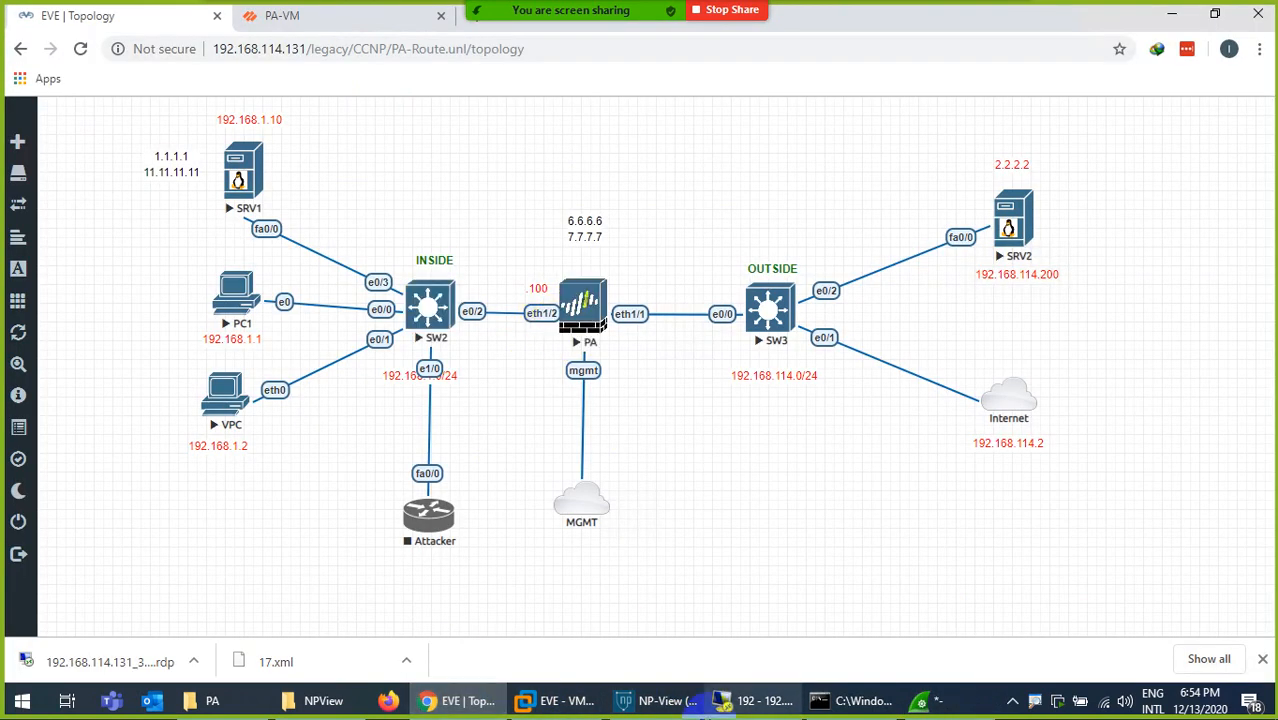
click(300, 16)
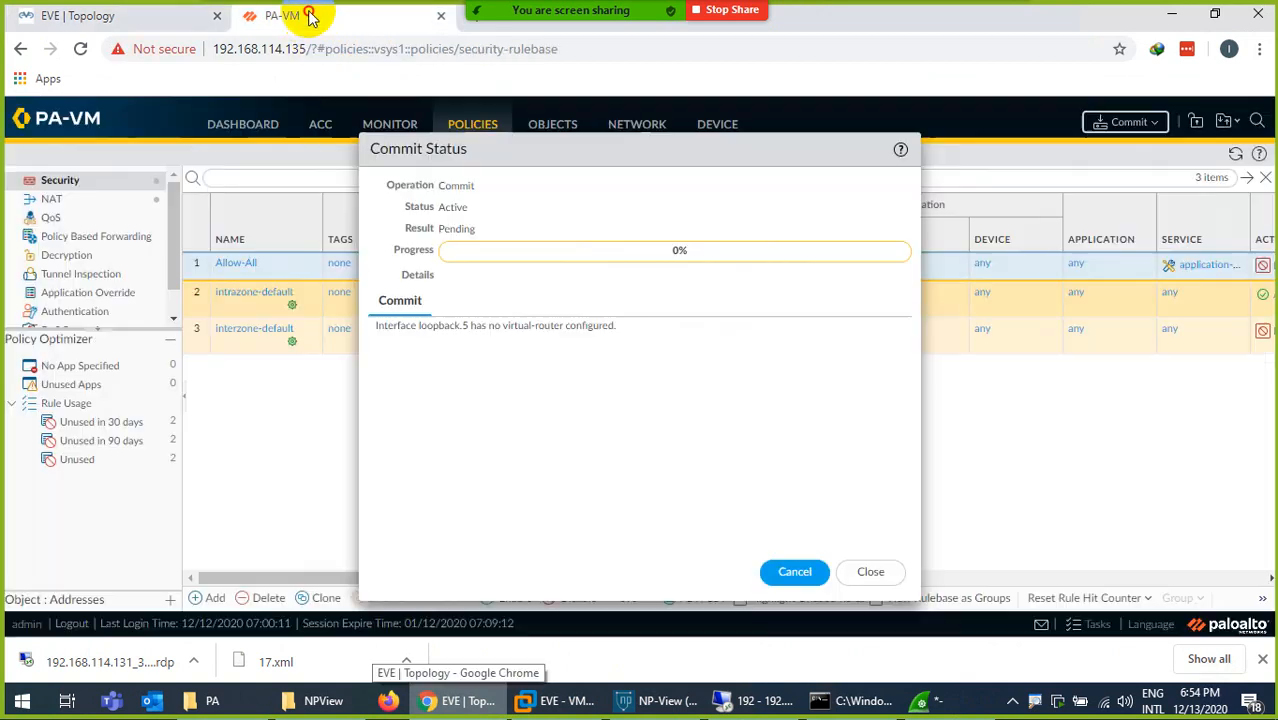
click(872, 566)
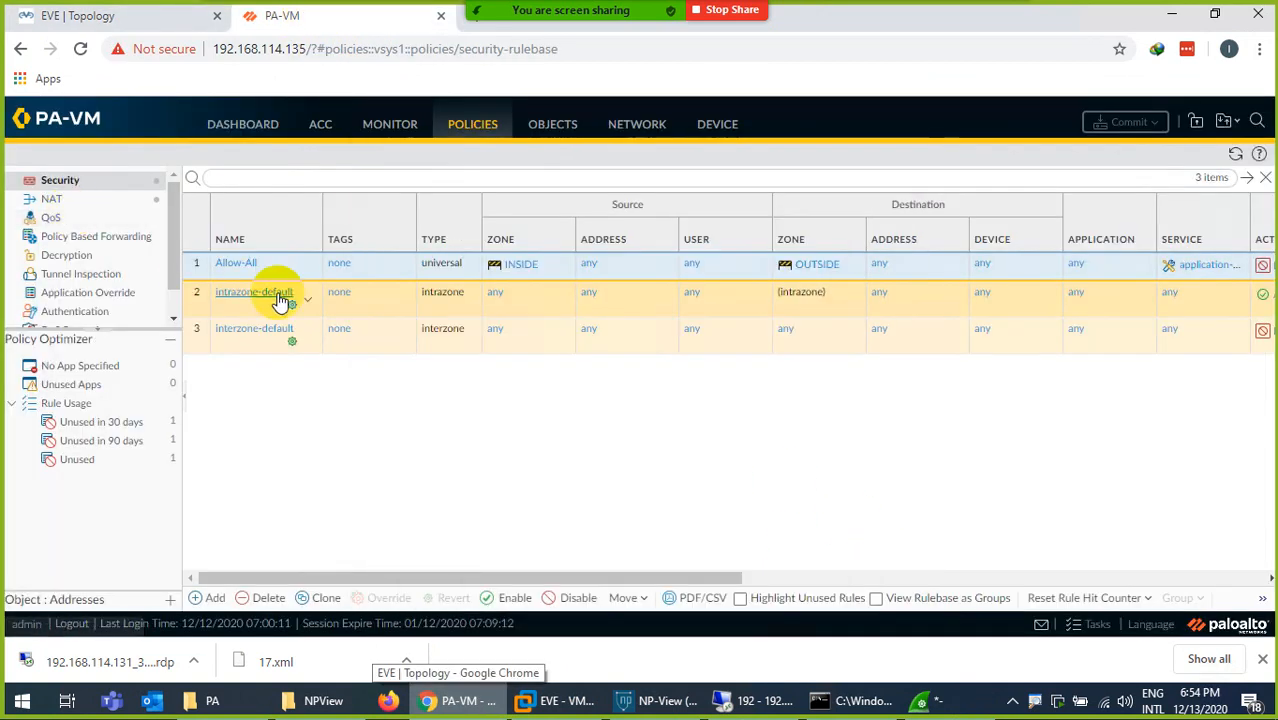
- Enable Send ICMP Unreachable for the Allow-All rule's Drop action, save the rule, and commit all changes
double_click(436, 266)
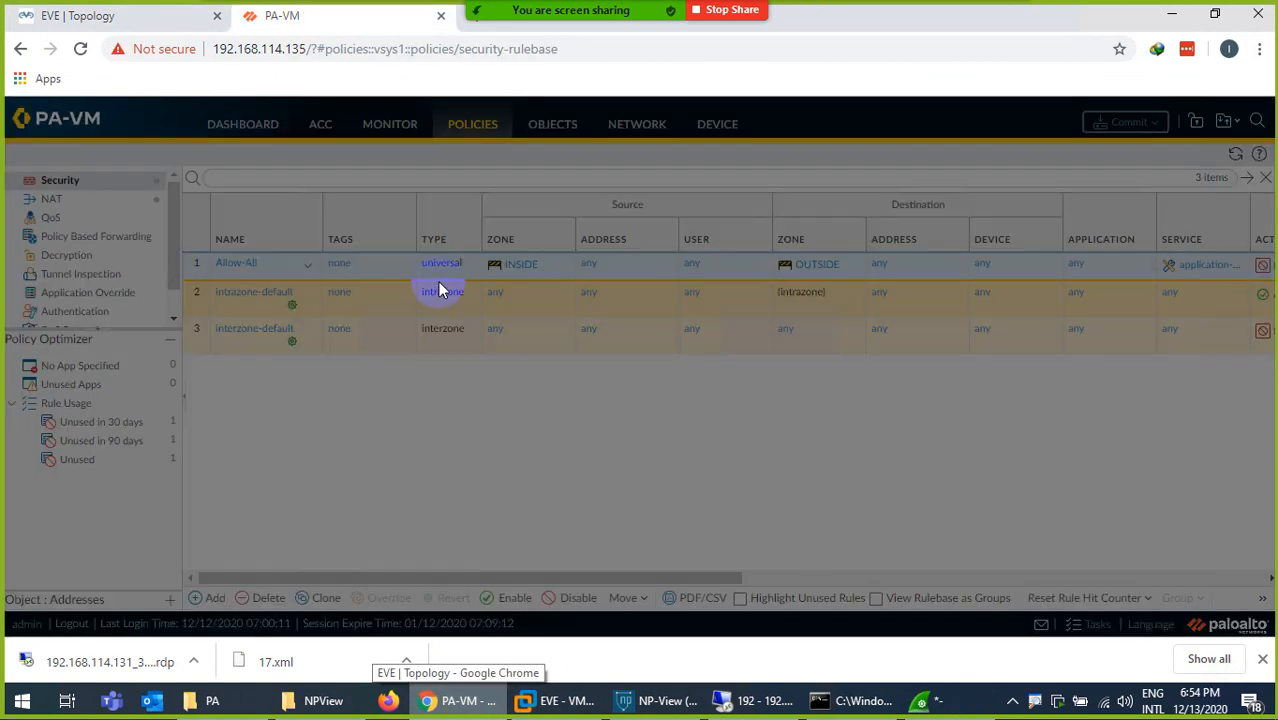
click(603, 242)
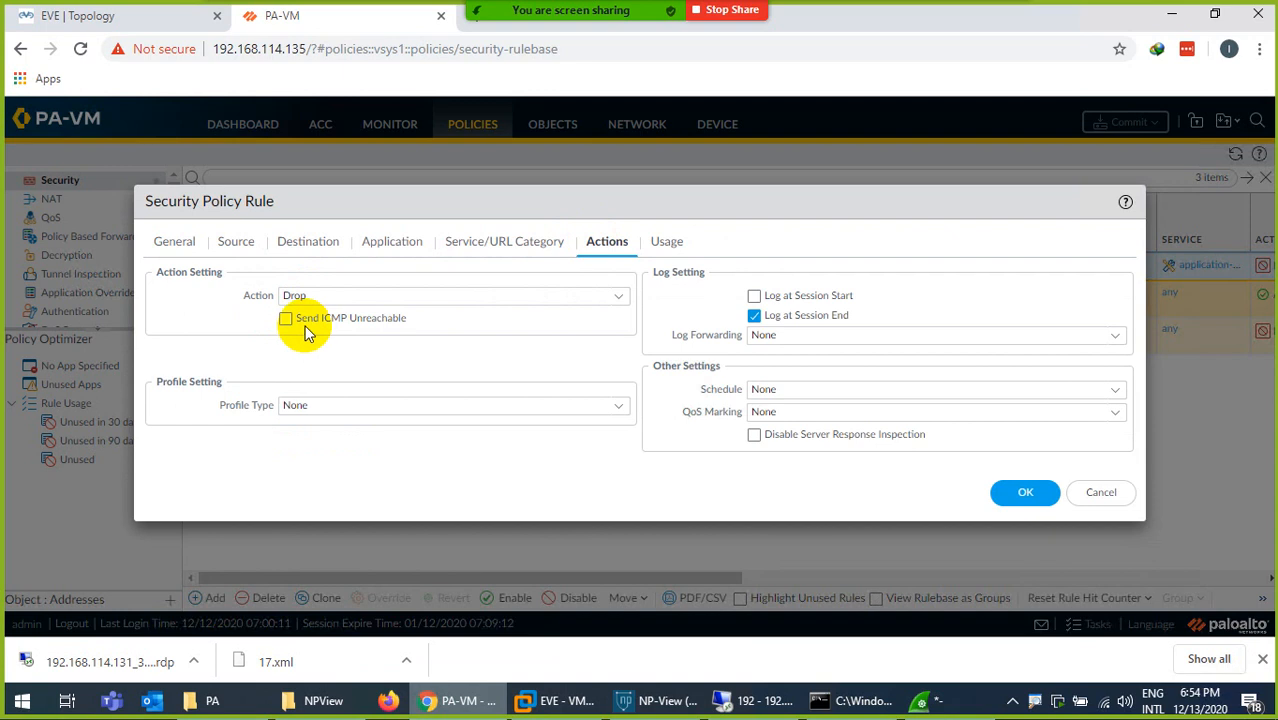
click(622, 303)
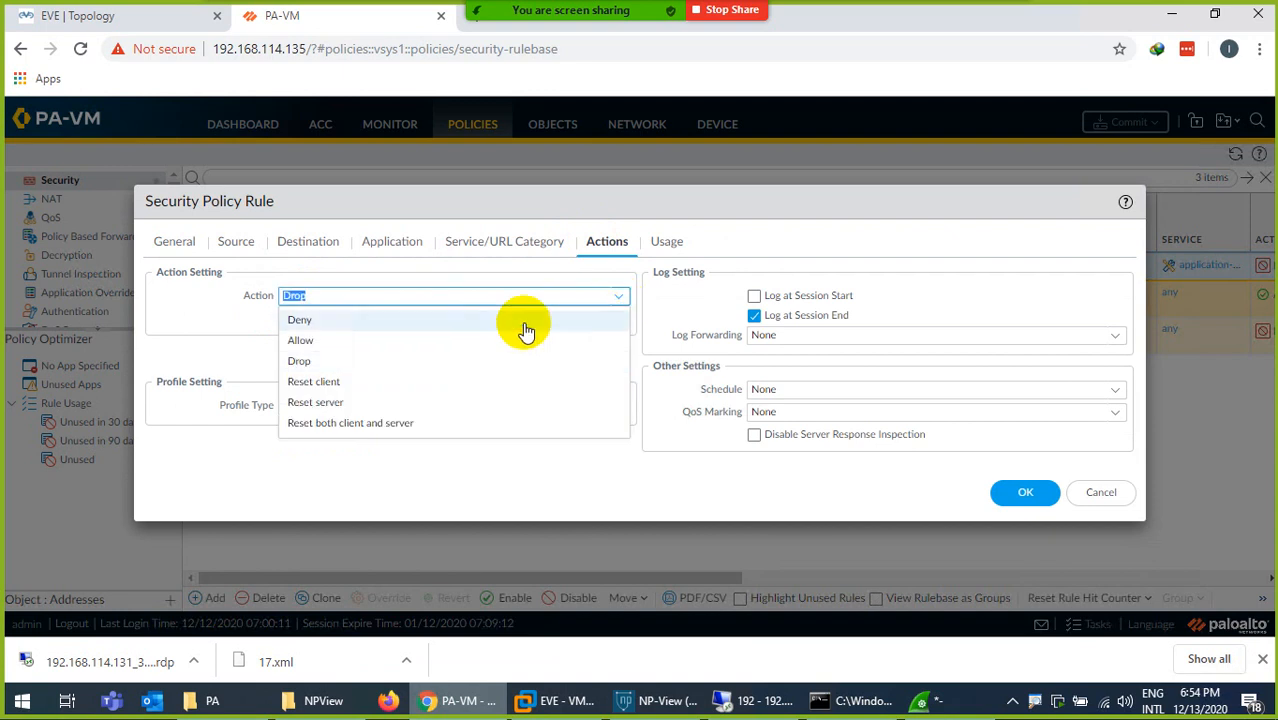
click(228, 331)
click(288, 322)
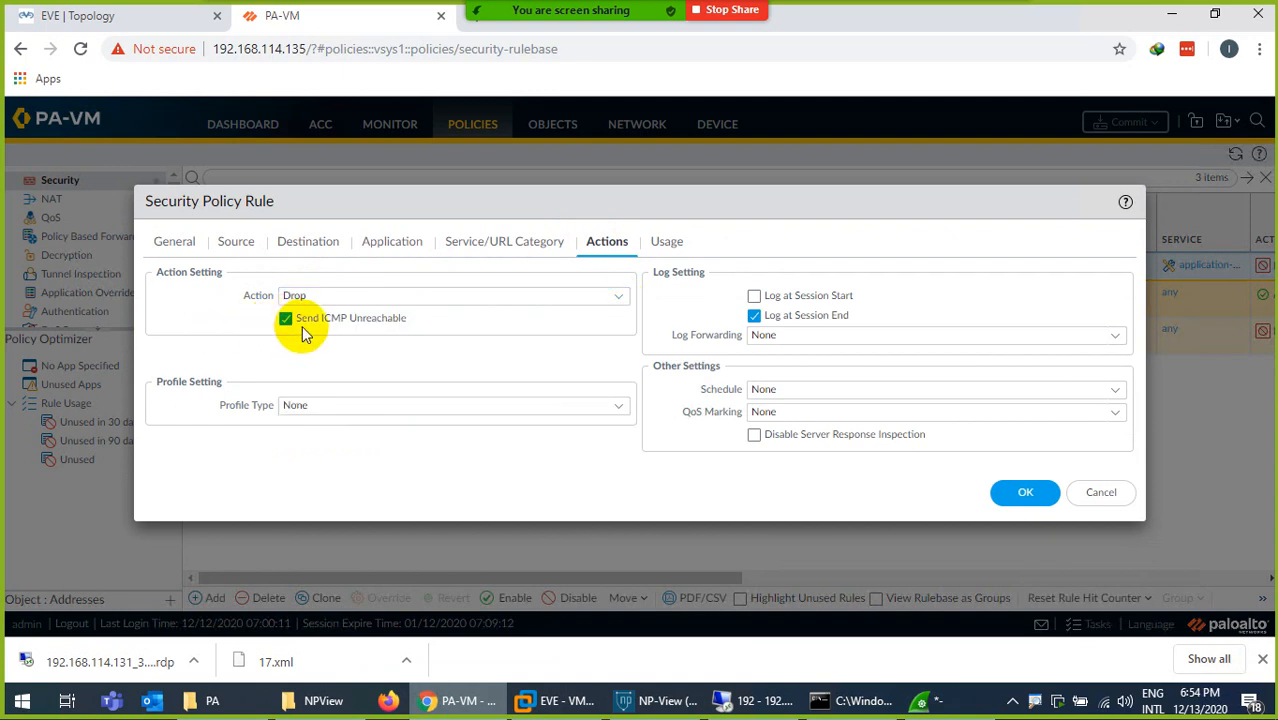
click(1022, 494)
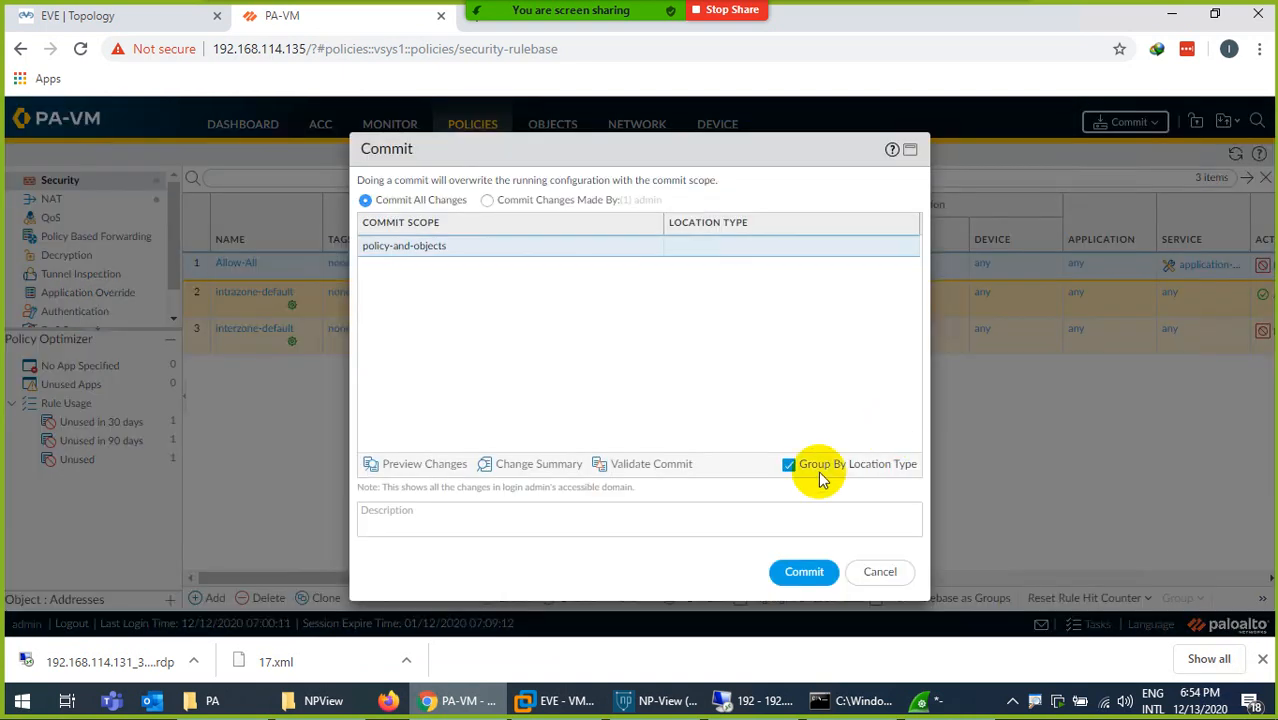
click(795, 577)
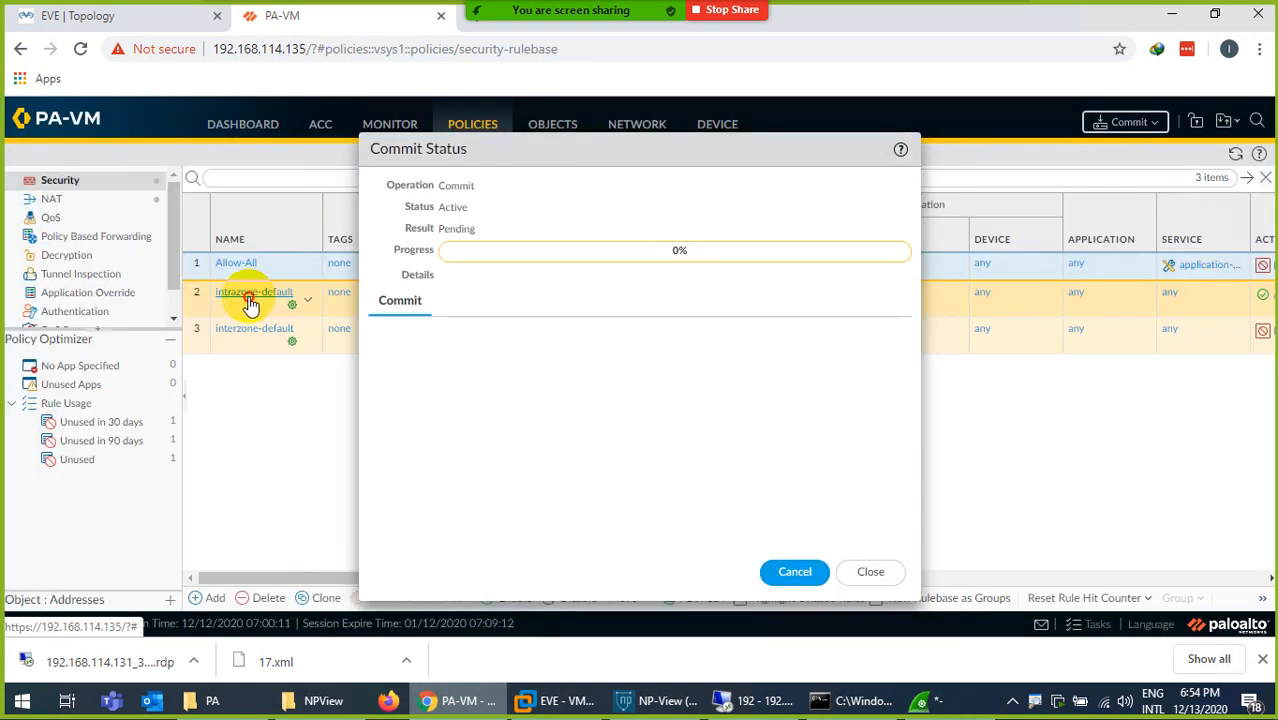
- Review the Allow-All rule's action settings while the commit runs, and close the rule without changes
click(252, 296)
click(1101, 487)
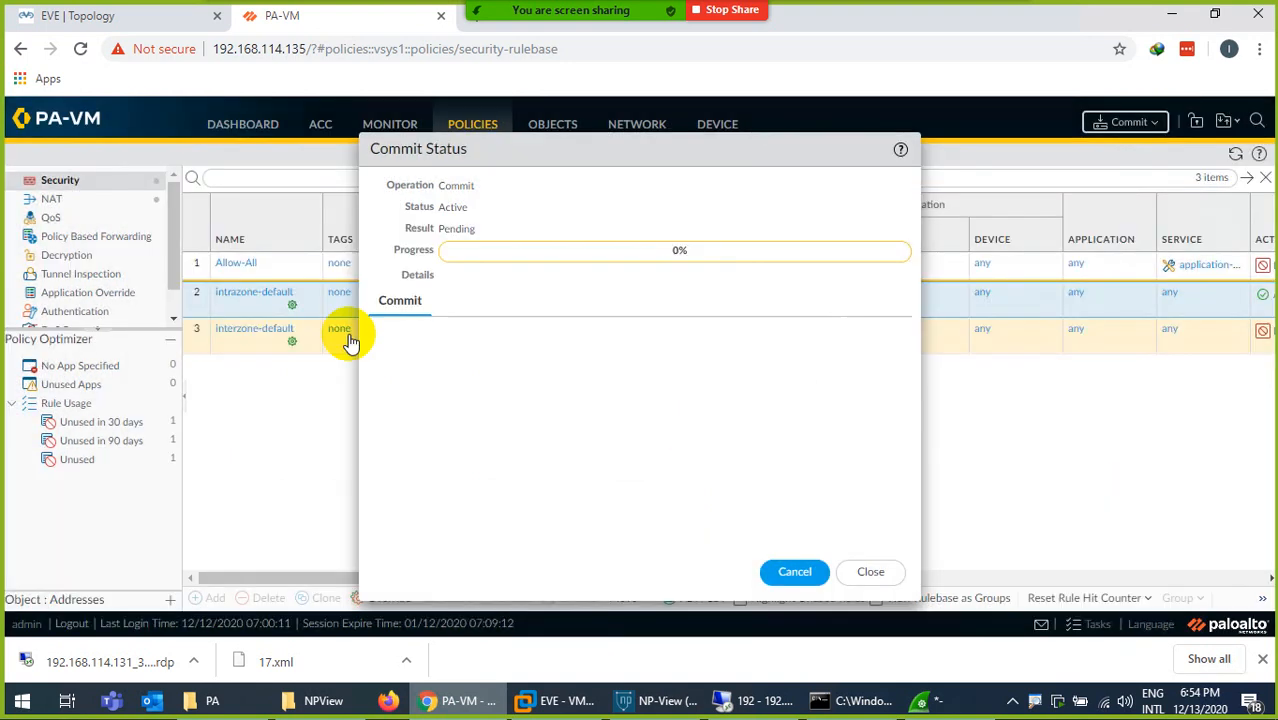
click(250, 265)
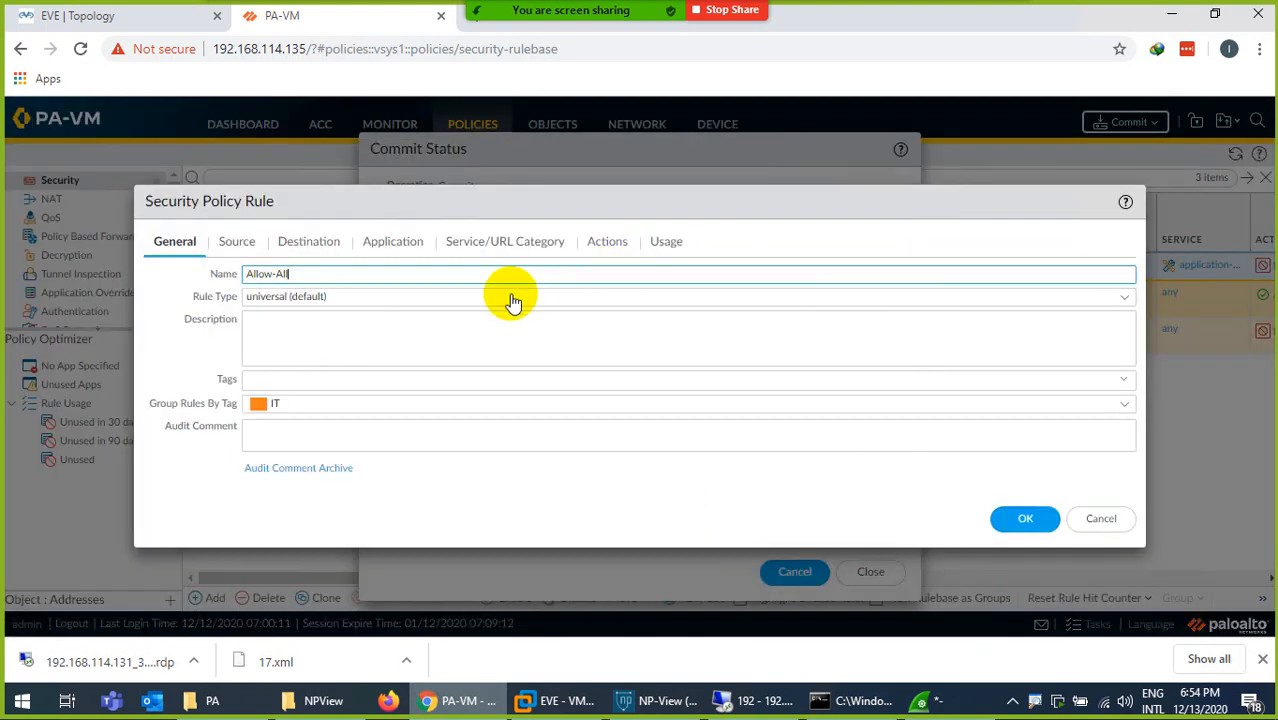
click(609, 244)
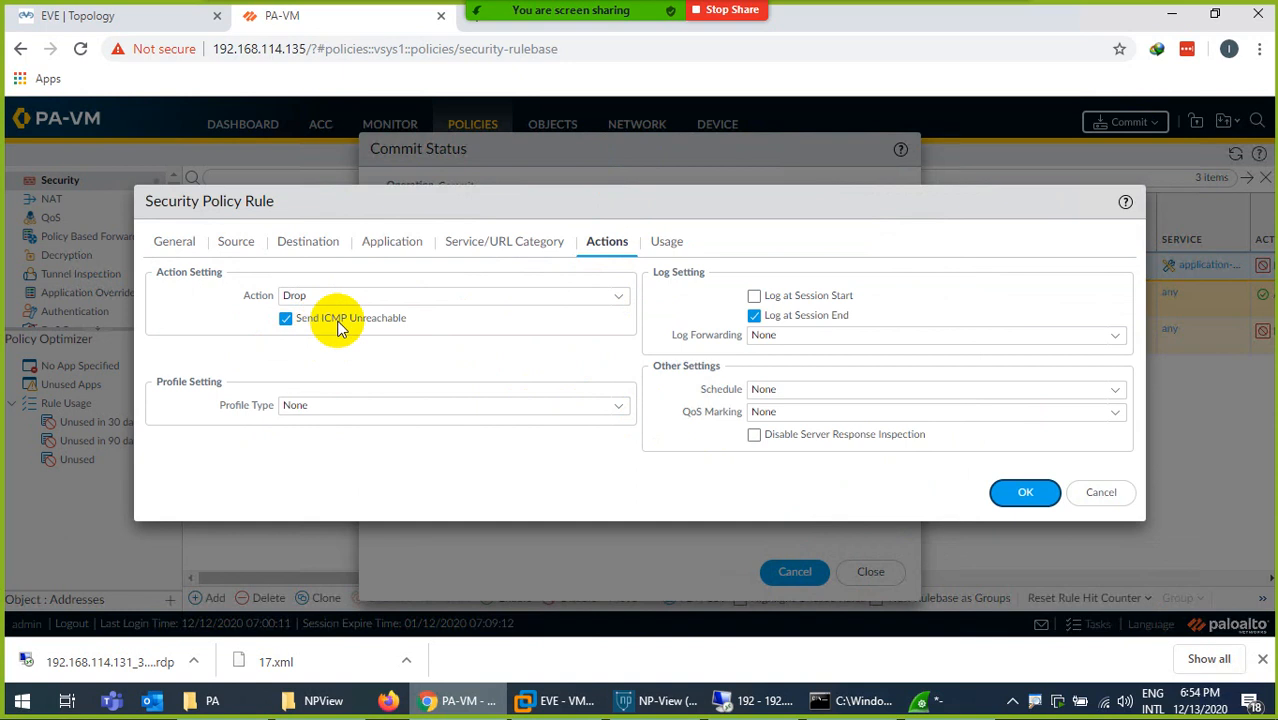
click(1100, 492)
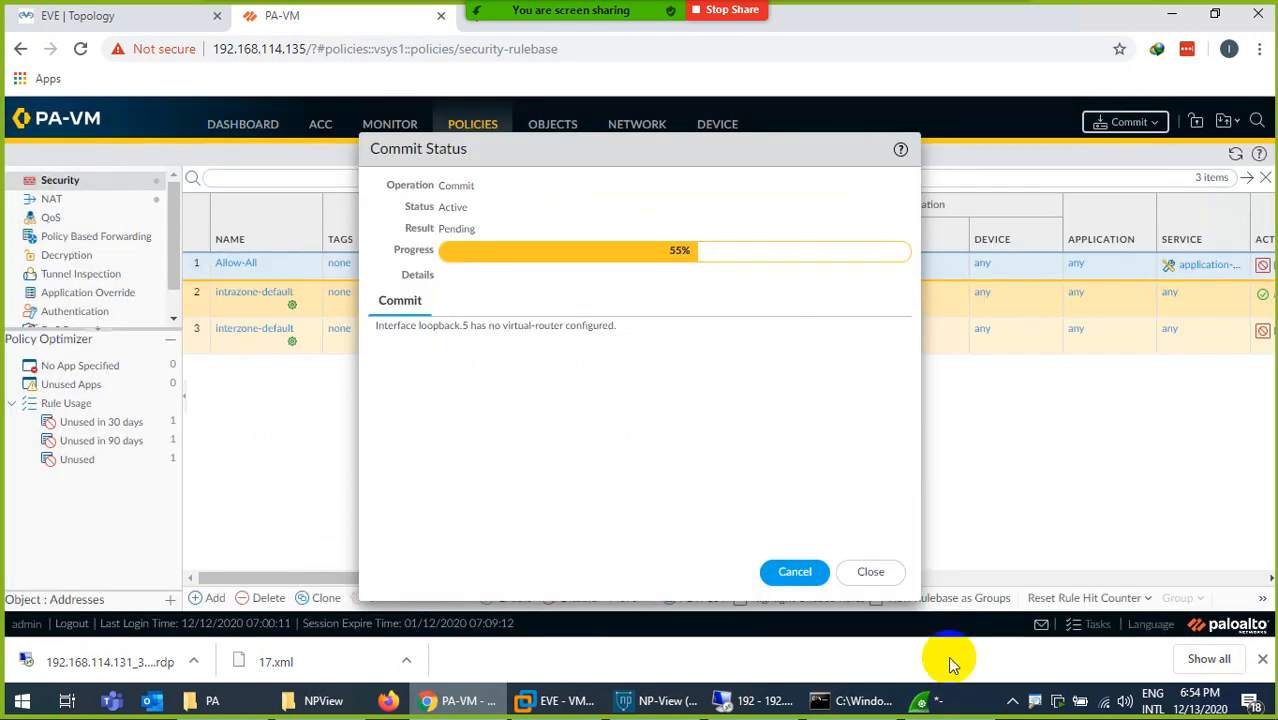
- Switch to Wireshark, examine the source of the captured ICMP packets, and return to PA-VM
click(915, 700)
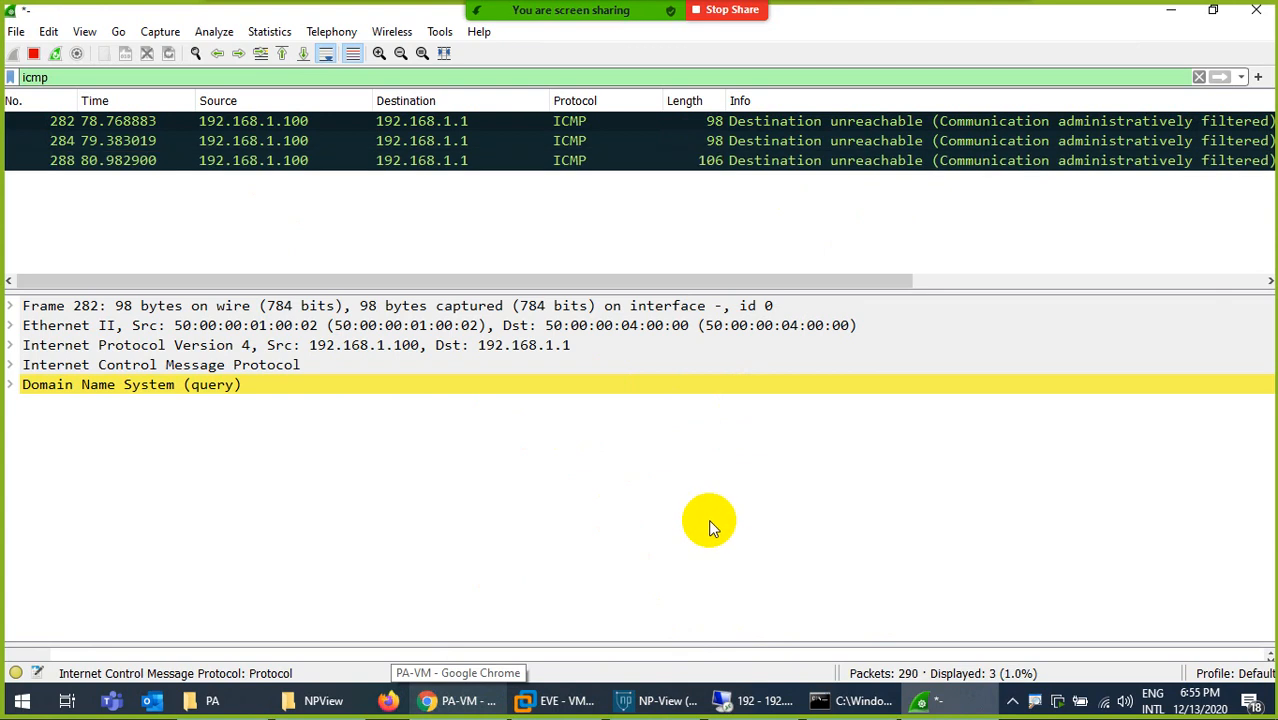
click(257, 118)
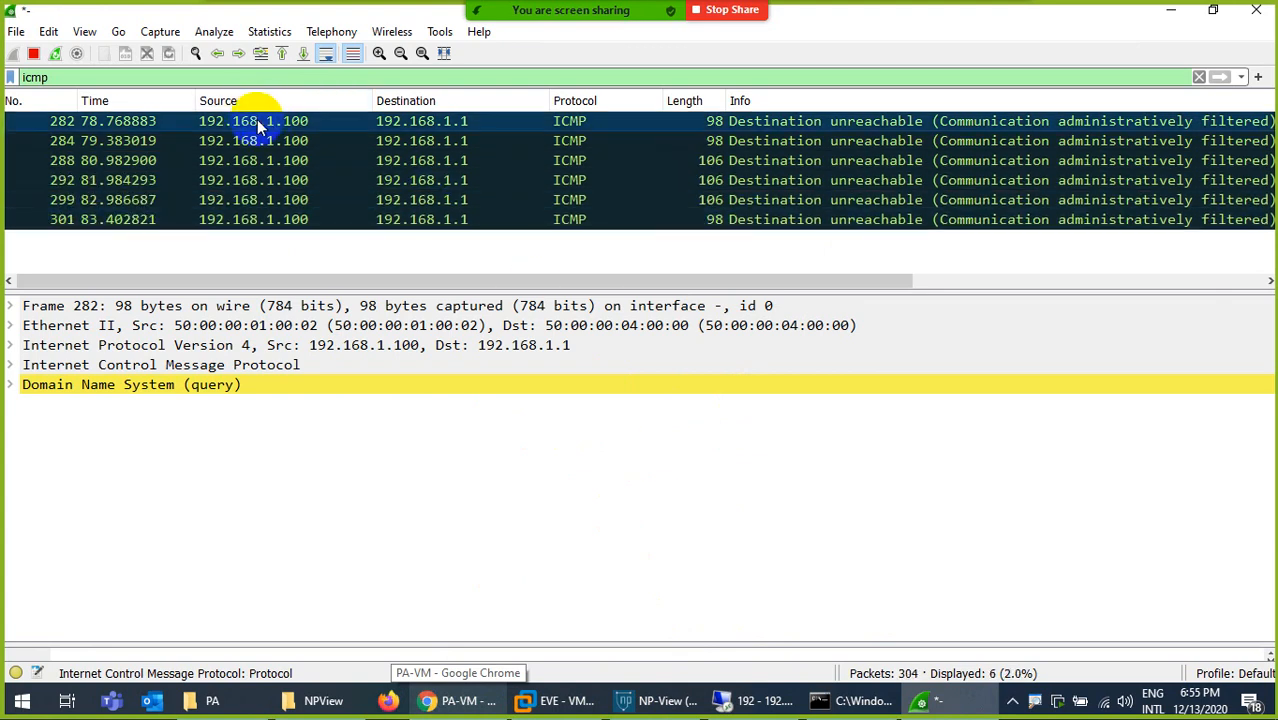
click(460, 701)
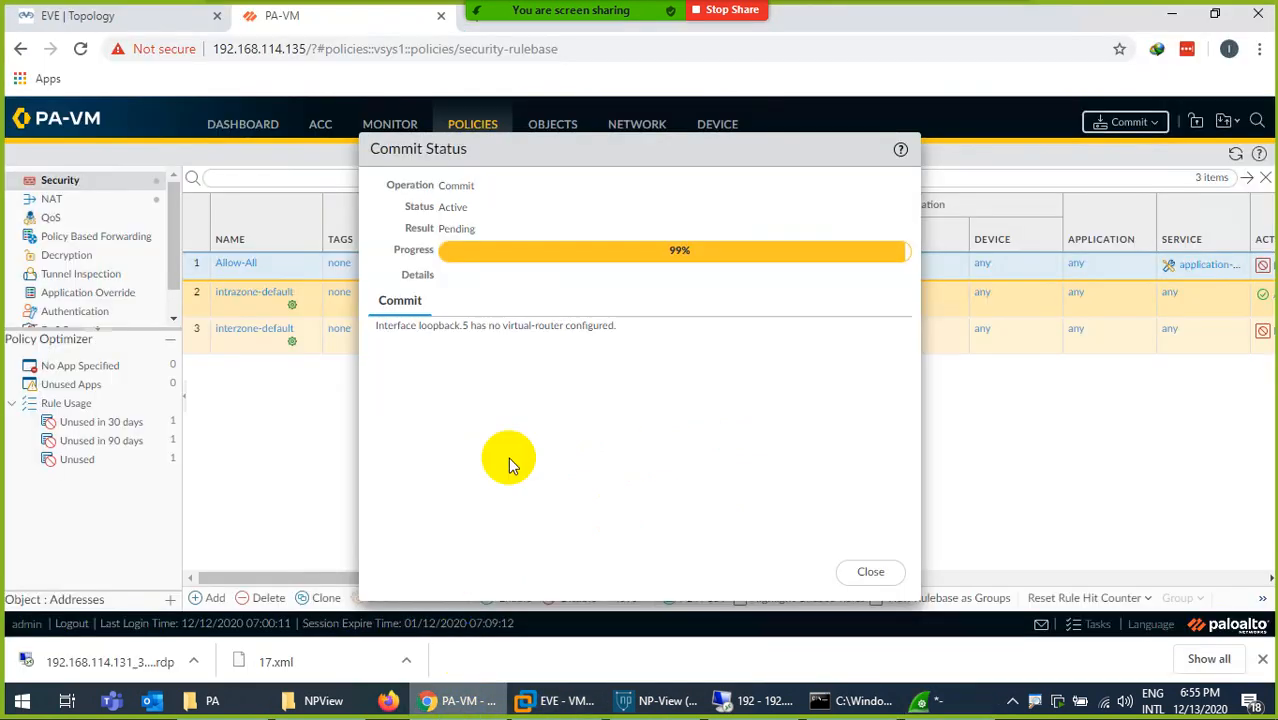
- Close the commit status window and review the Allow-All rule's action options, checking the ICMP packets in Wireshark for comparison
click(870, 574)
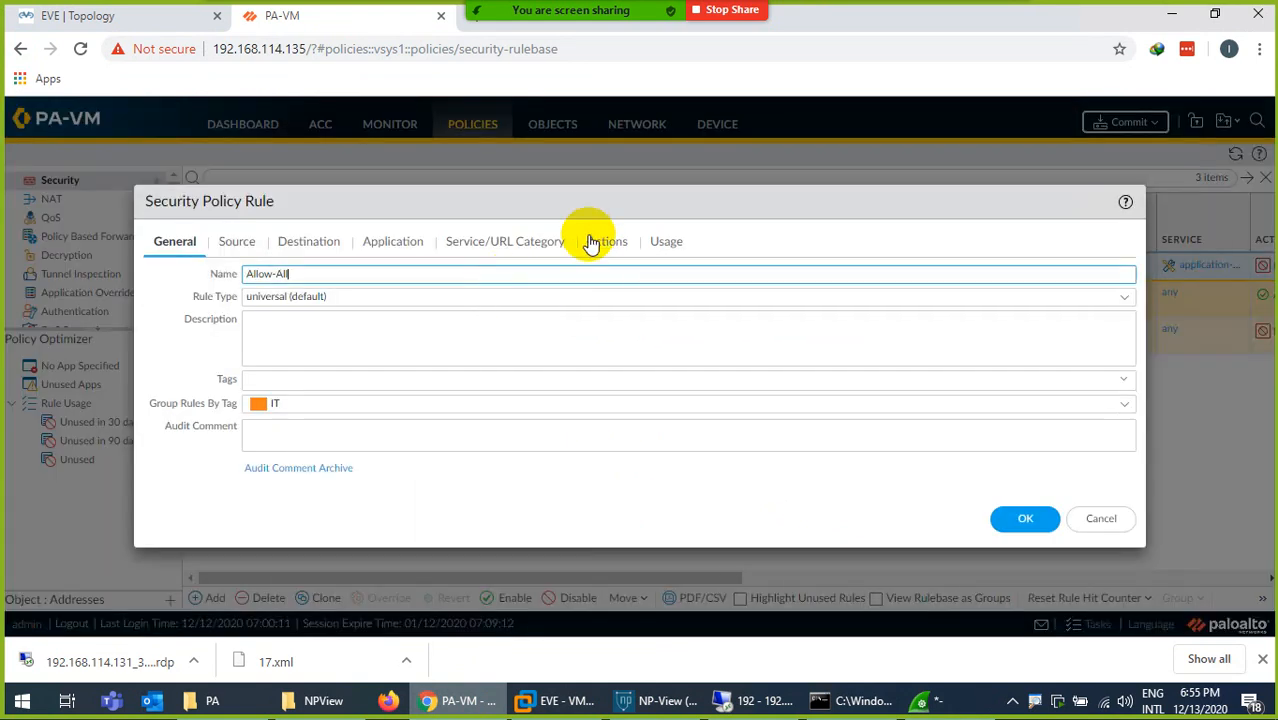
click(592, 243)
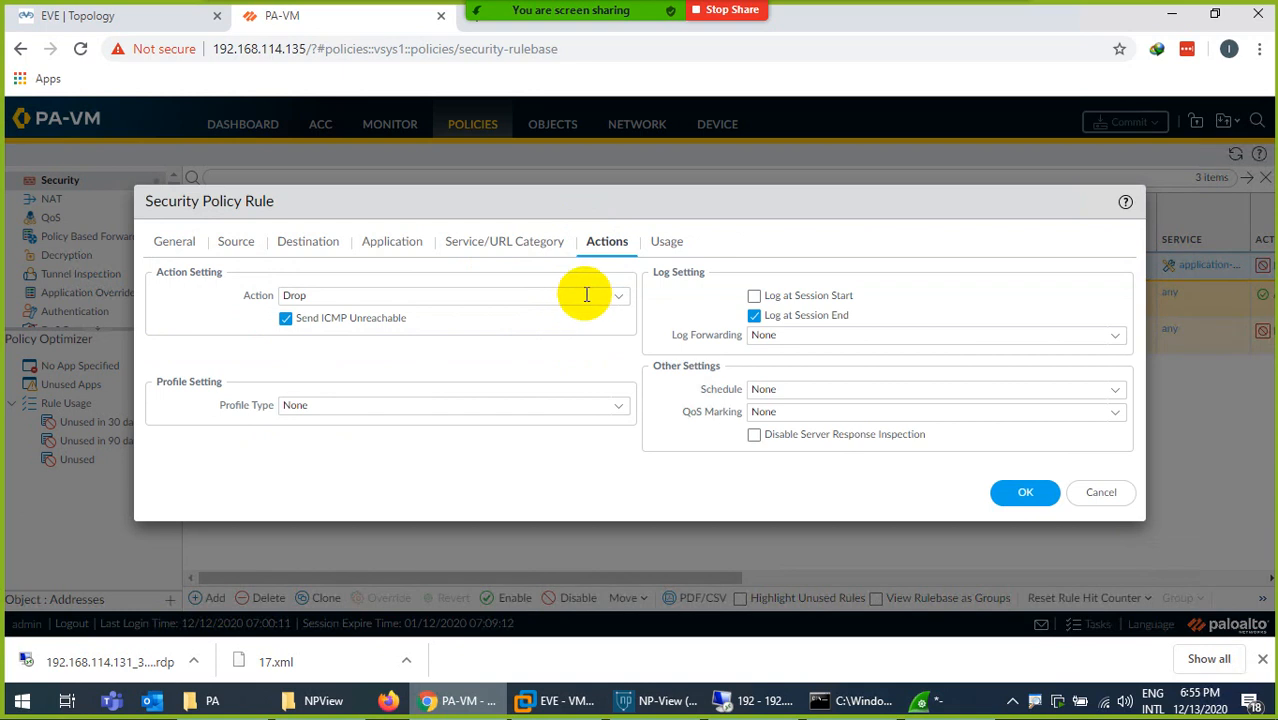
click(617, 295)
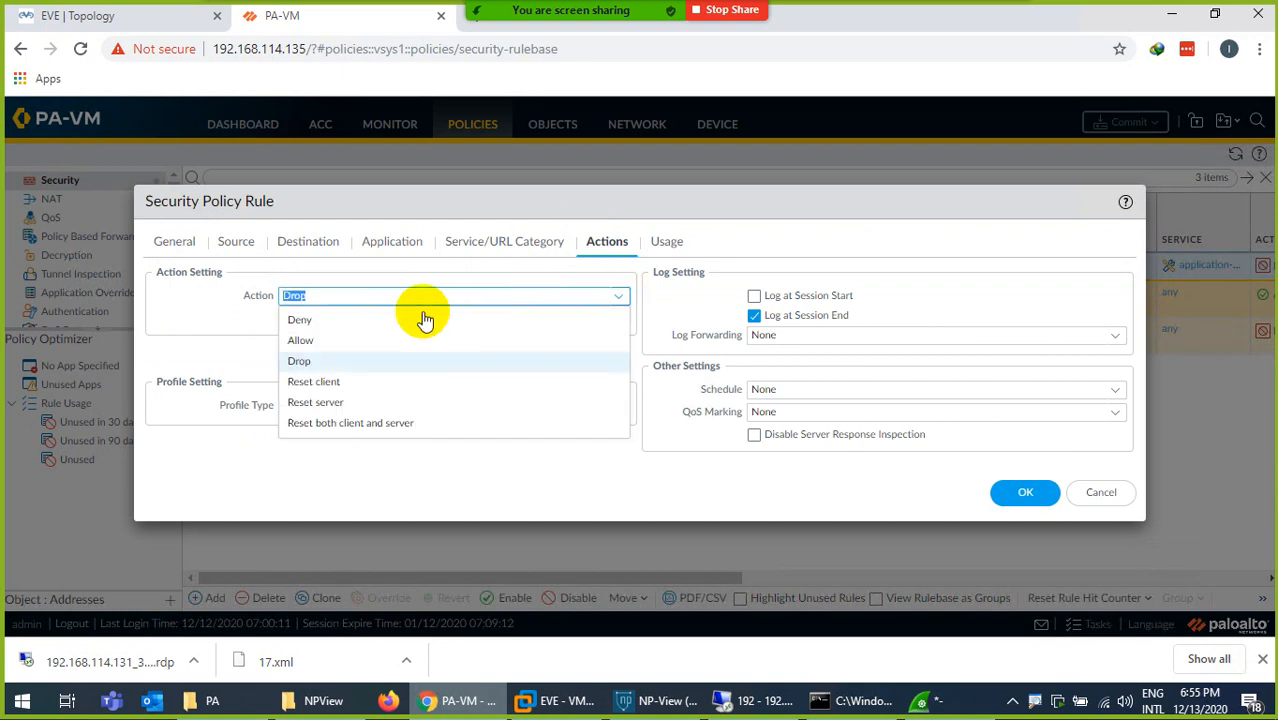
click(312, 361)
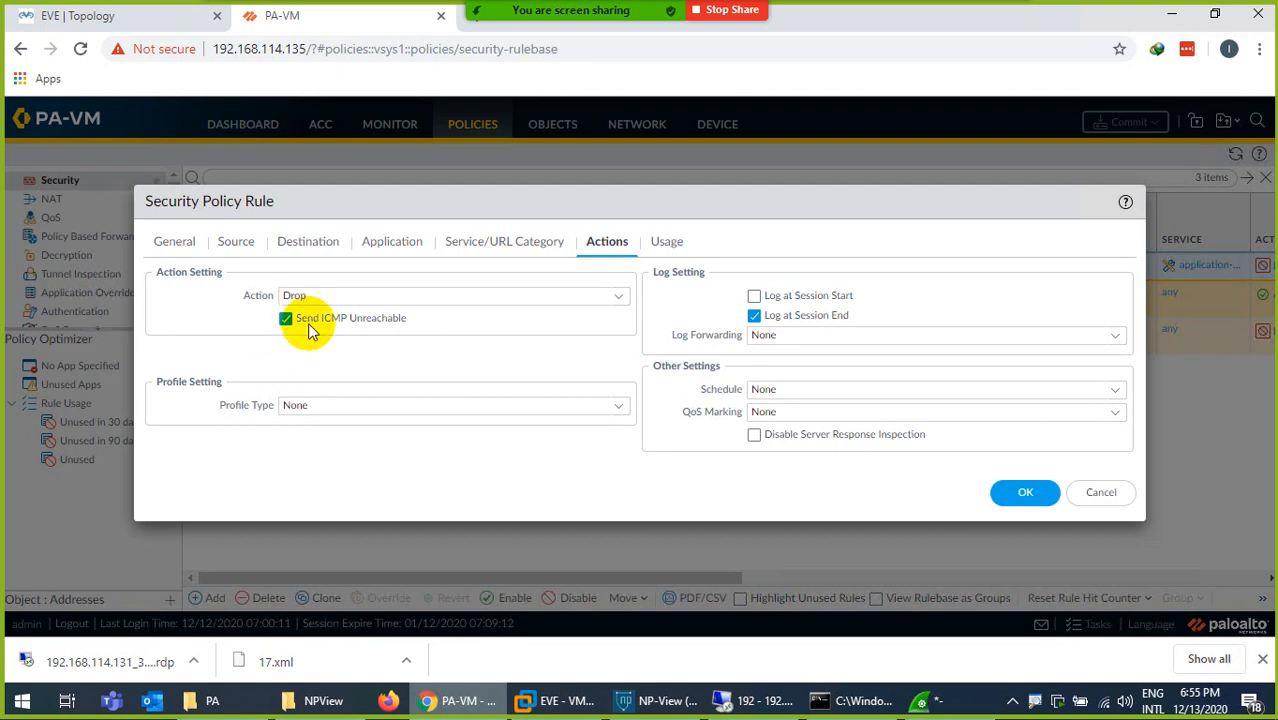
click(617, 297)
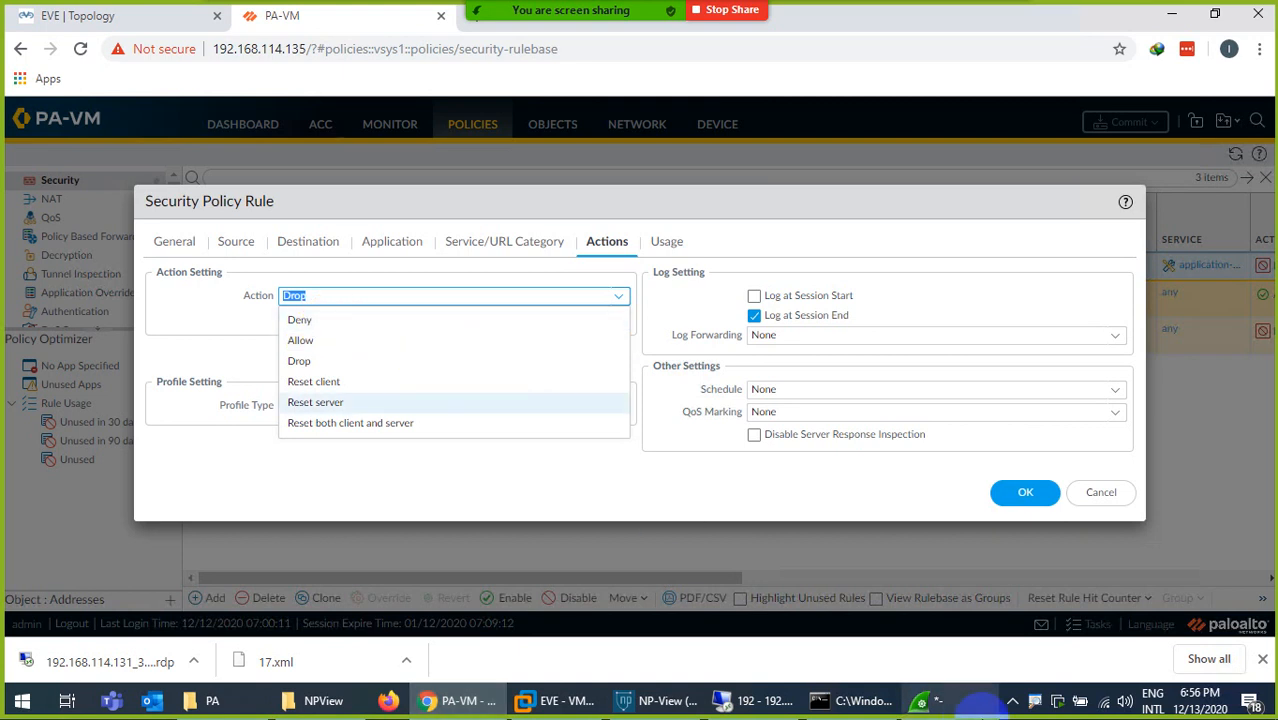
click(945, 704)
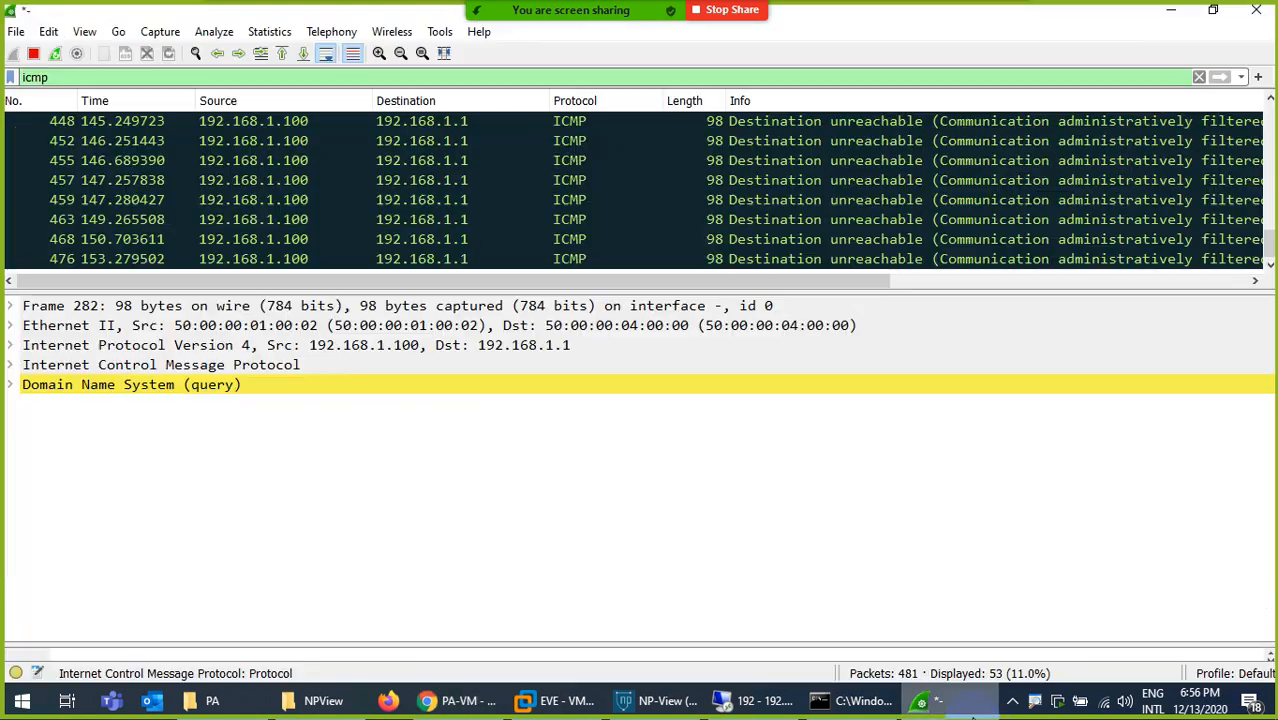
click(972, 716)
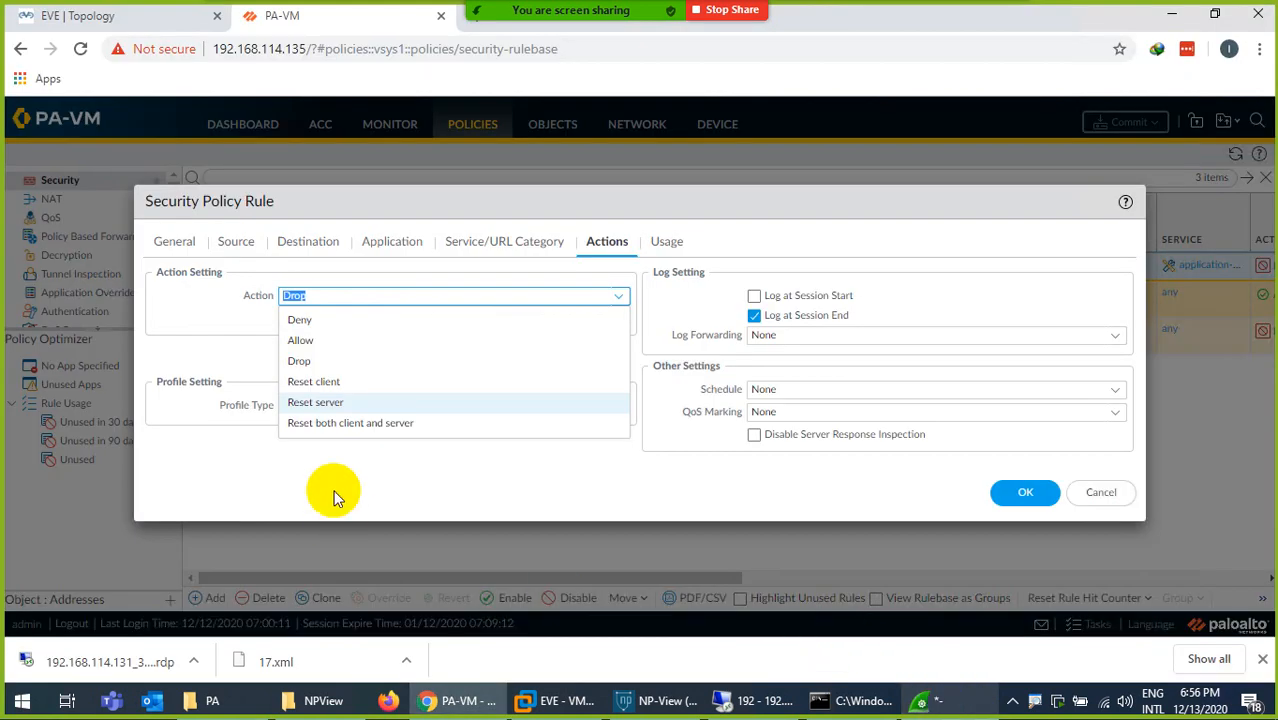
- Set the Allow-All rule's action to Reset client and disable Send ICMP Unreachable
click(299, 361)
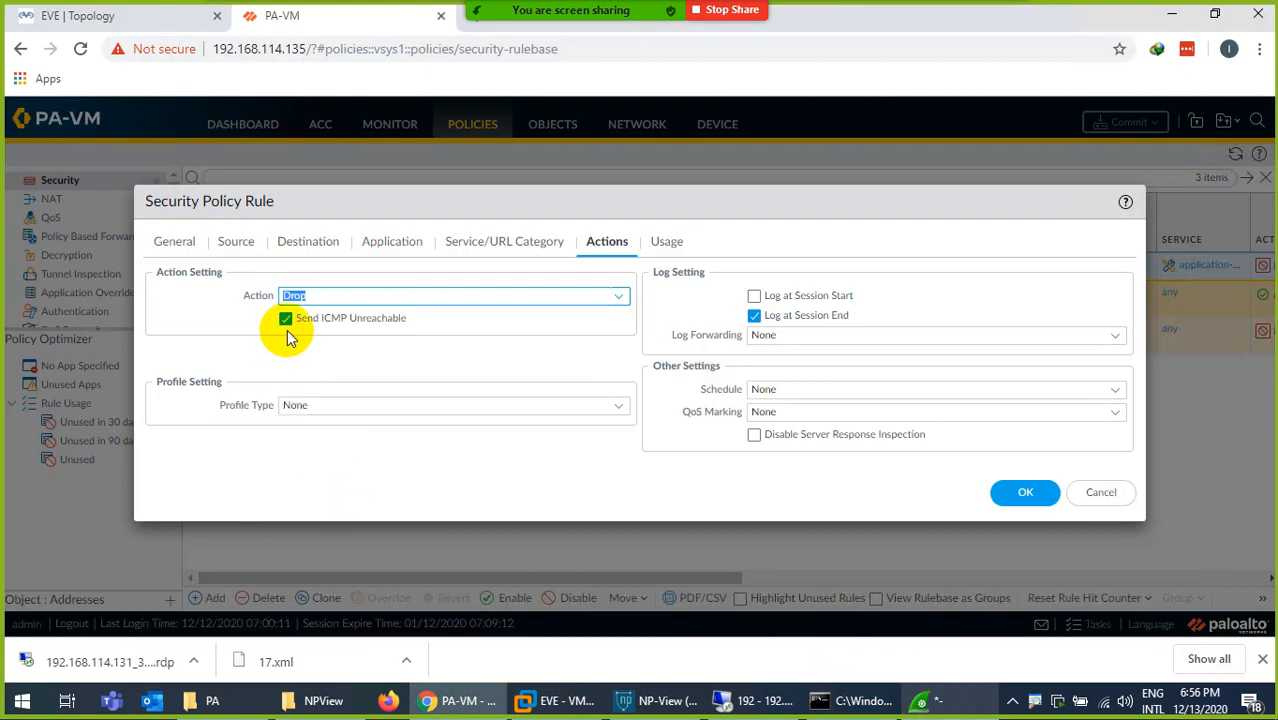
click(286, 322)
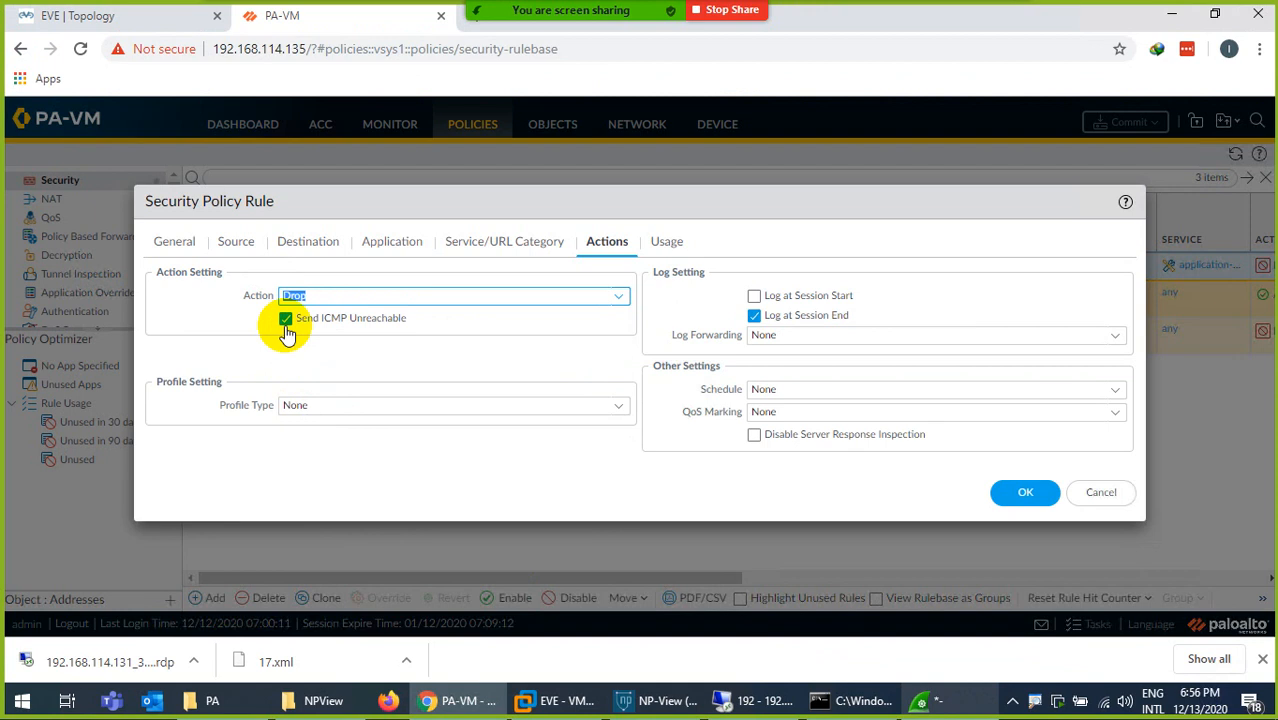
click(611, 302)
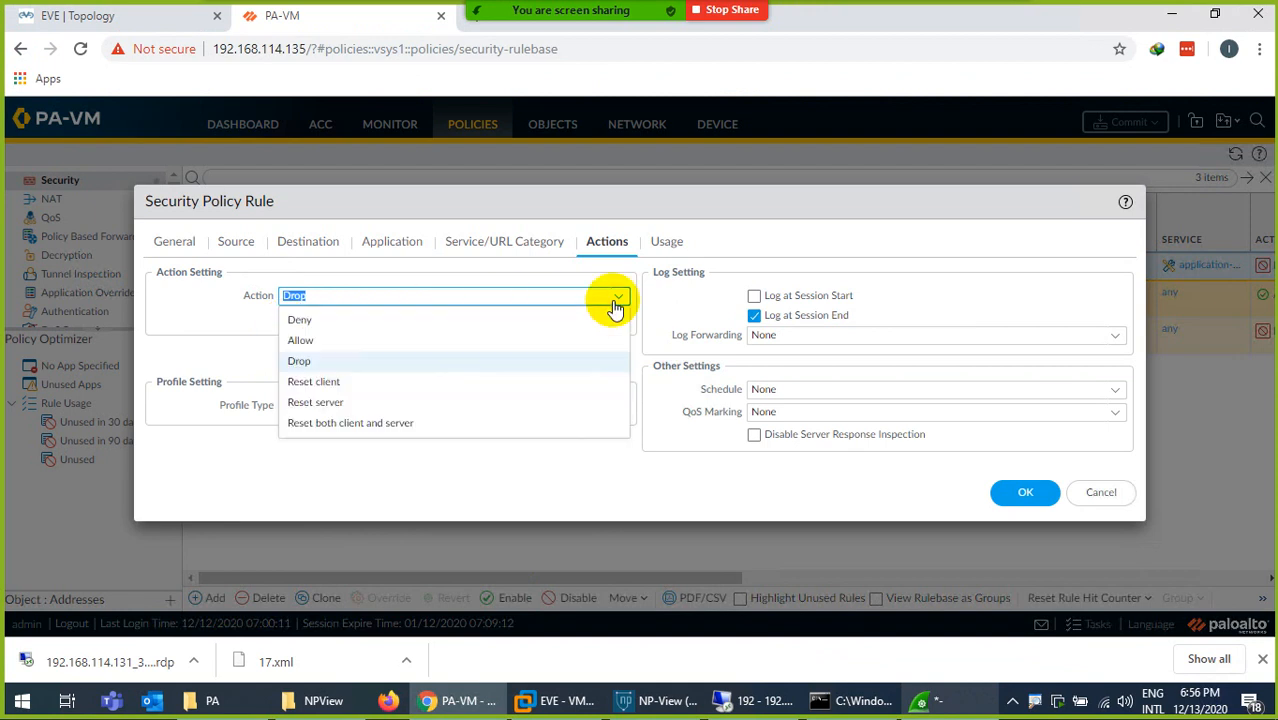
click(329, 382)
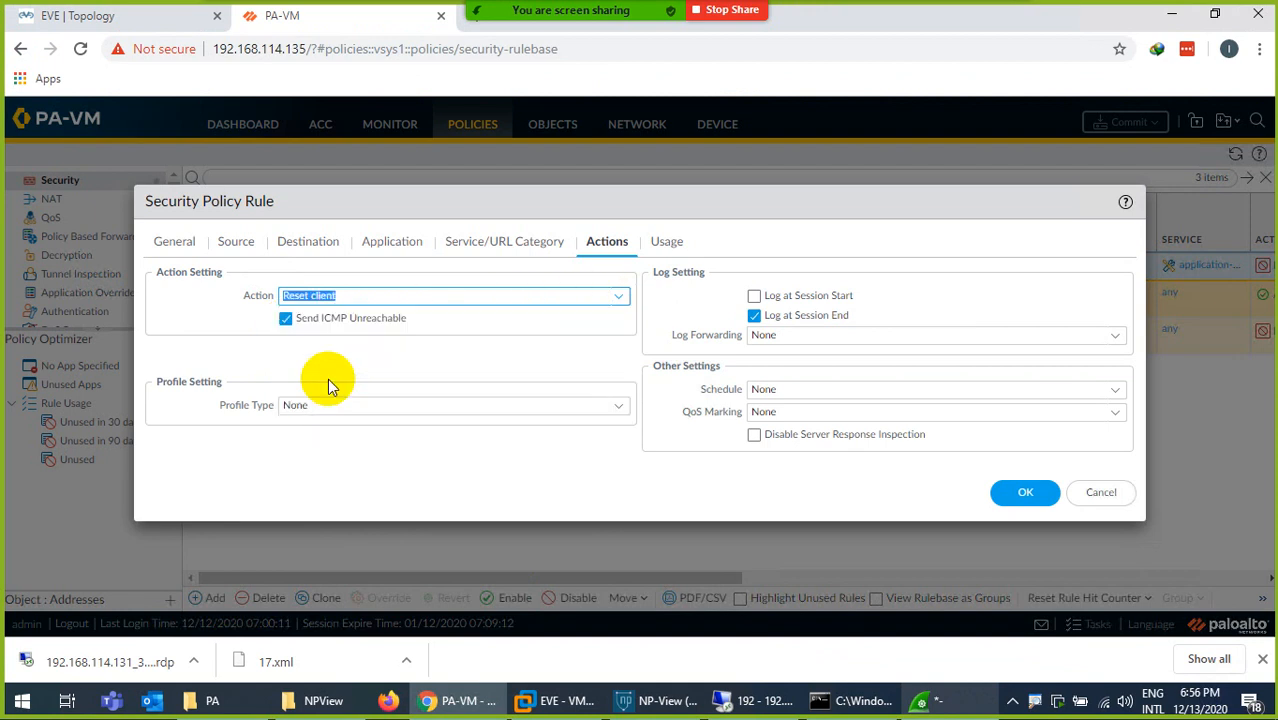
click(286, 320)
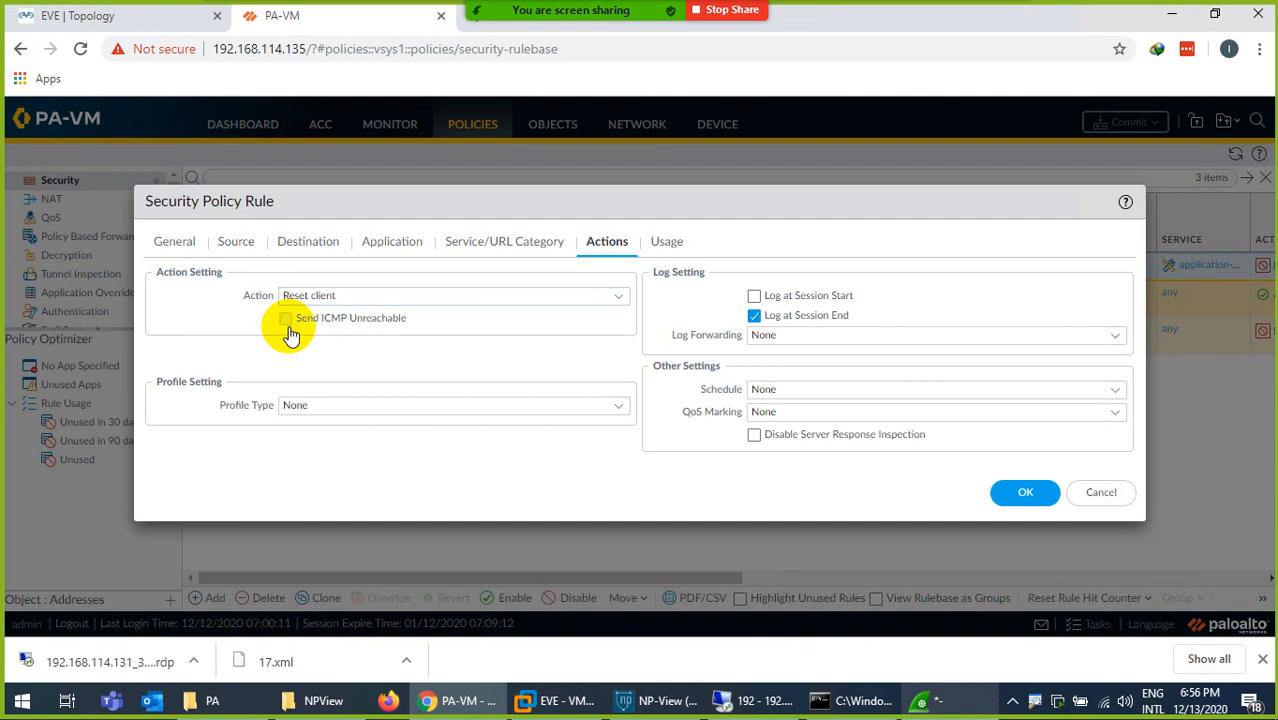
- Save the Allow-All rule and commit all changes
click(1005, 497)
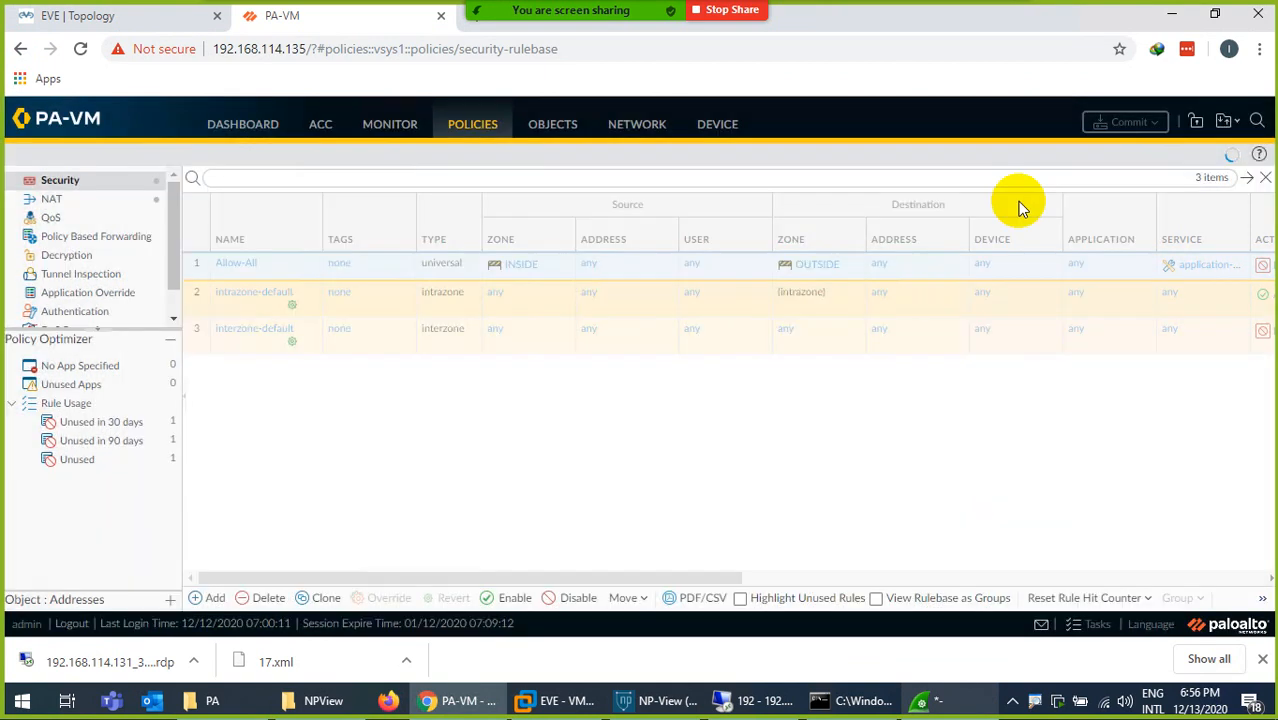
click(1122, 122)
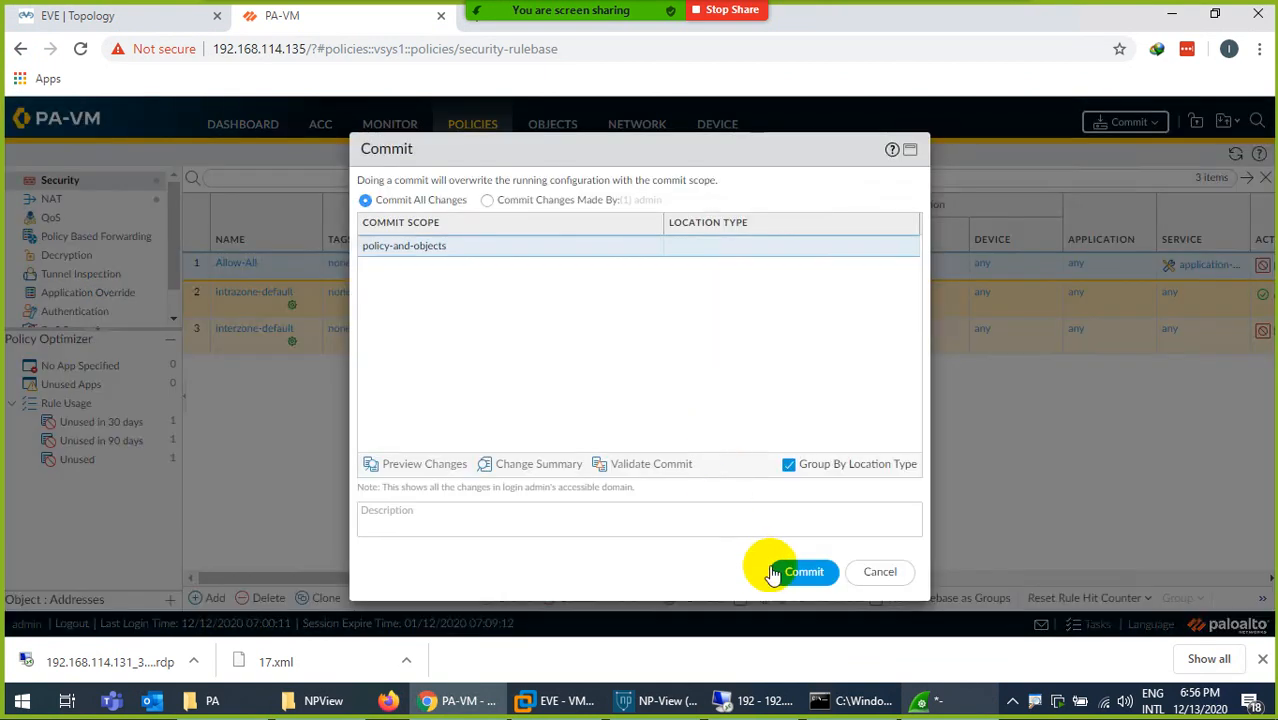
click(786, 571)
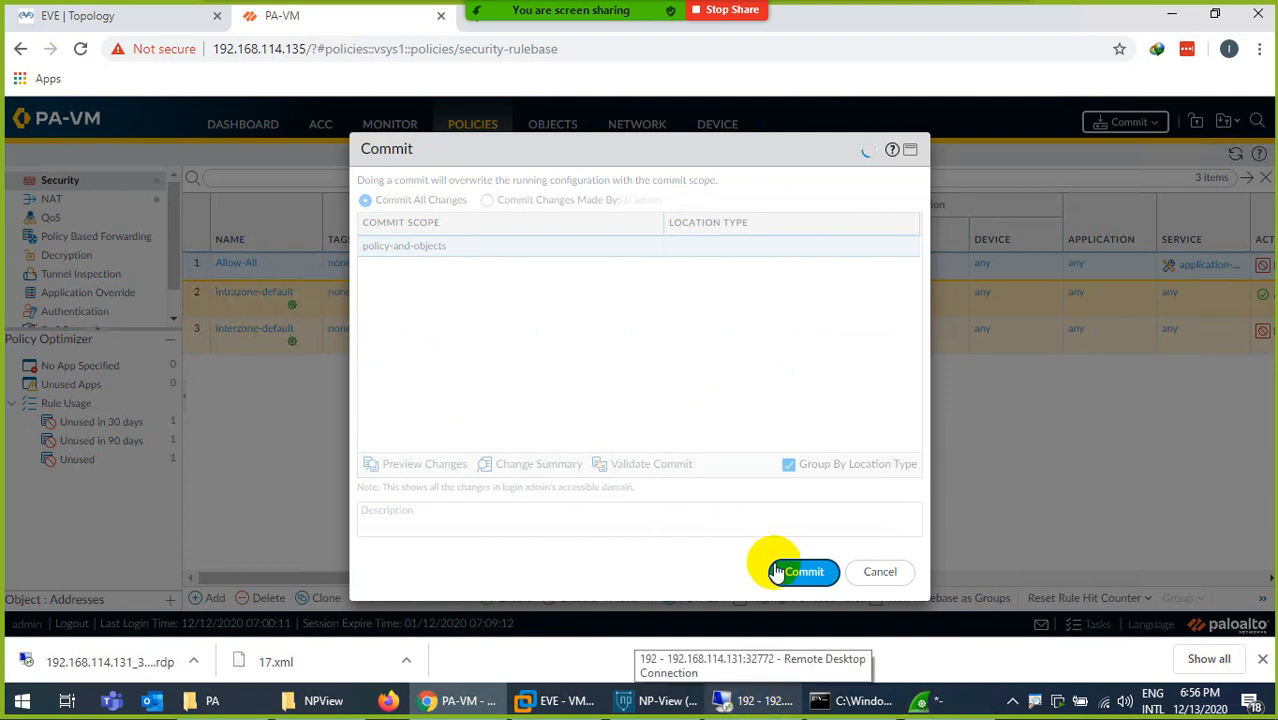
- Switch to Wireshark, filter the capture by tcp, and go to the latest packets
click(948, 702)
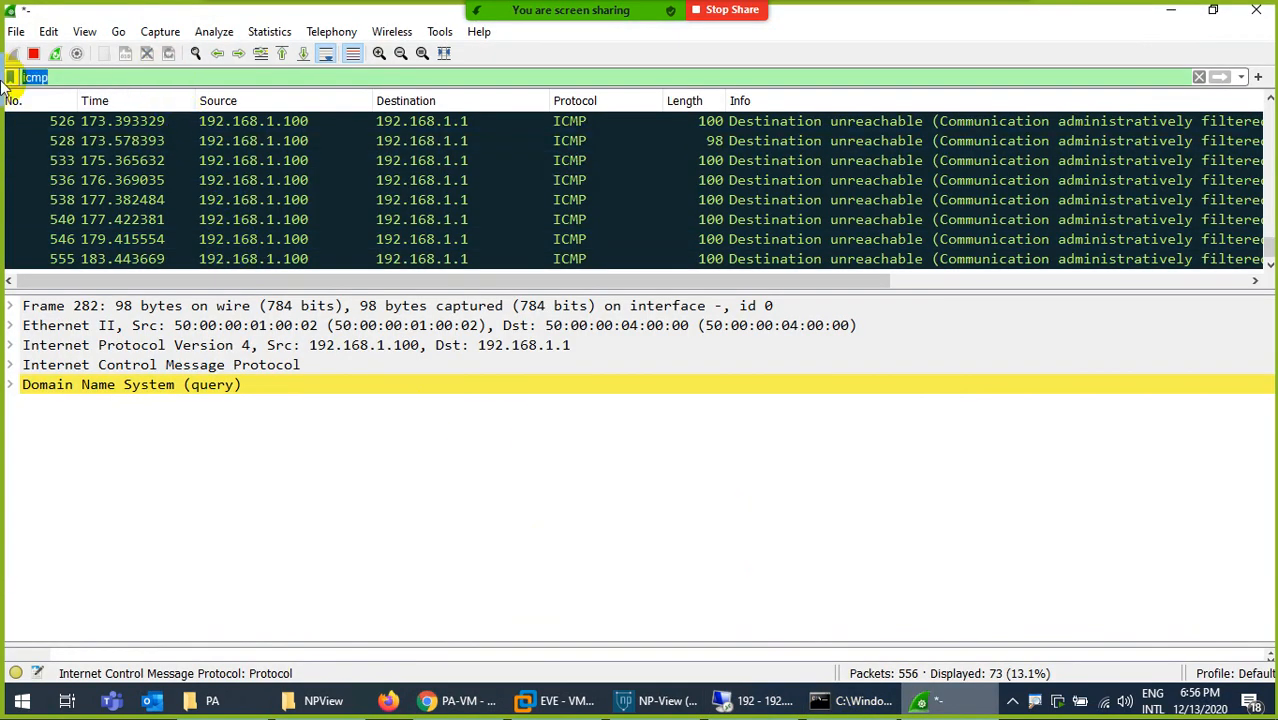
text(tcp)
key(Return)
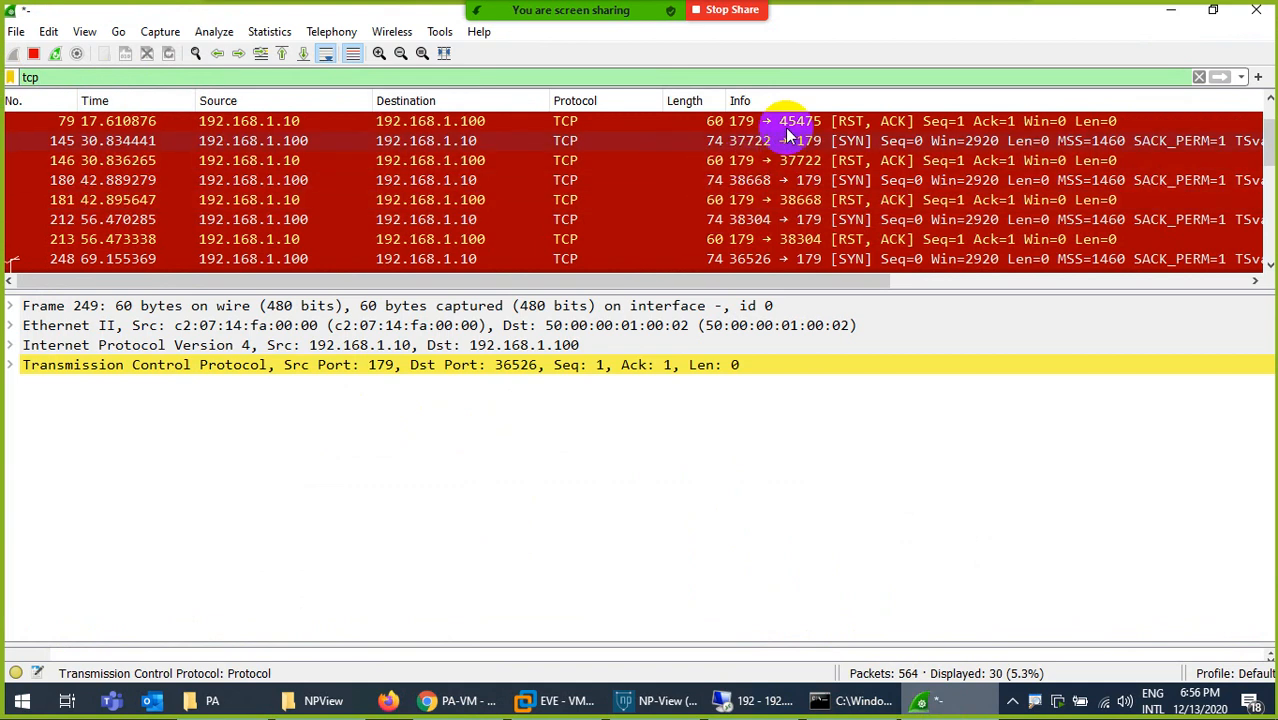
scroll(800, 220, down, 7)
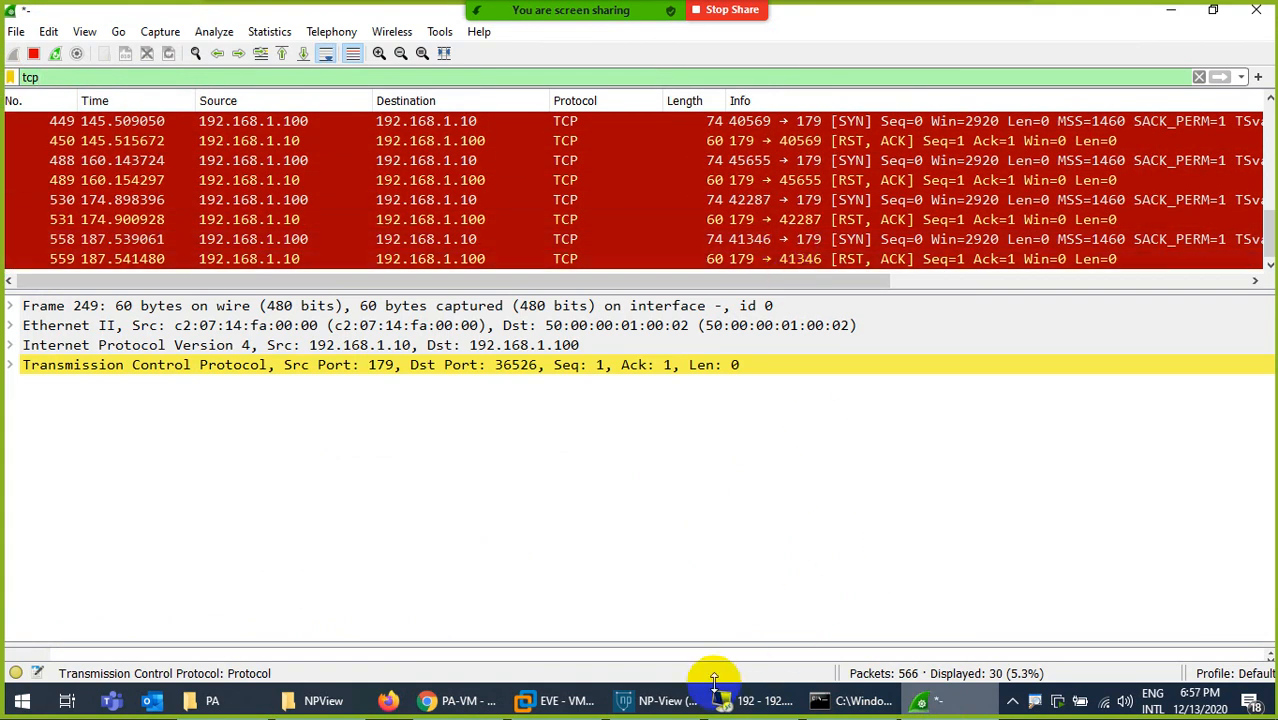
- Check the commit progress in PA-VM and return to Wireshark to inspect RST, ACK packets 531 and 578
click(424, 701)
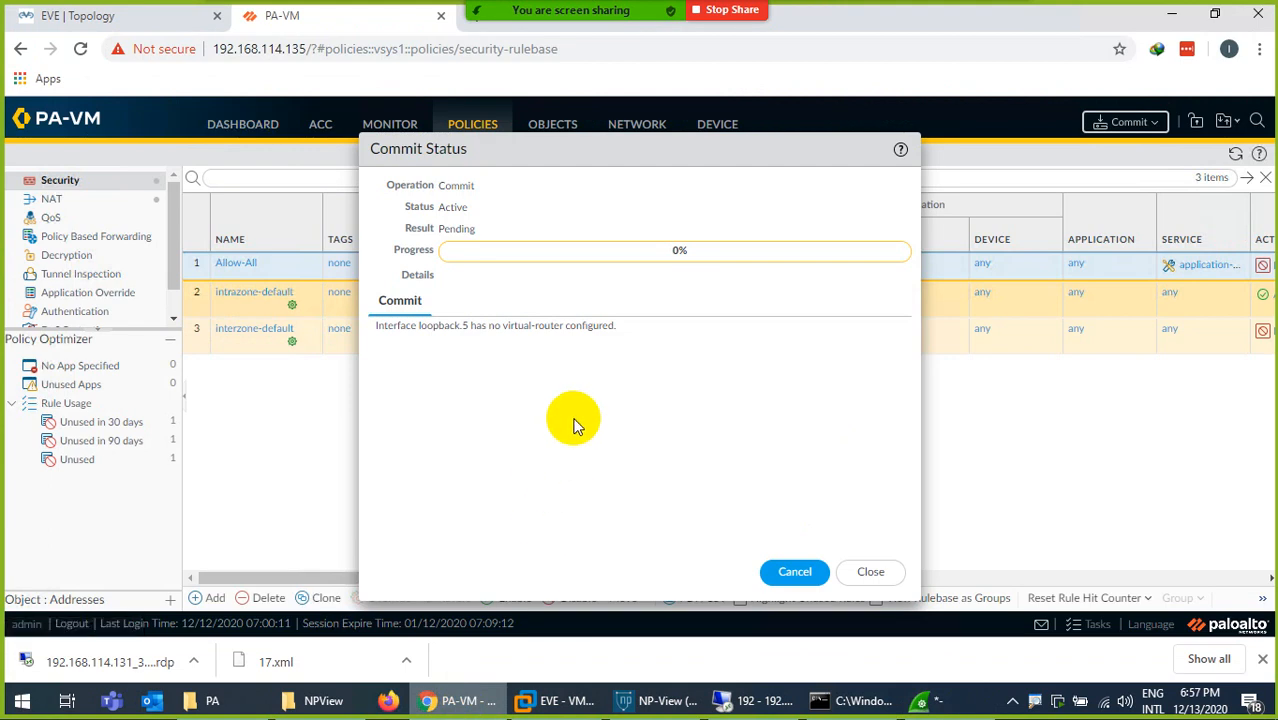
click(943, 706)
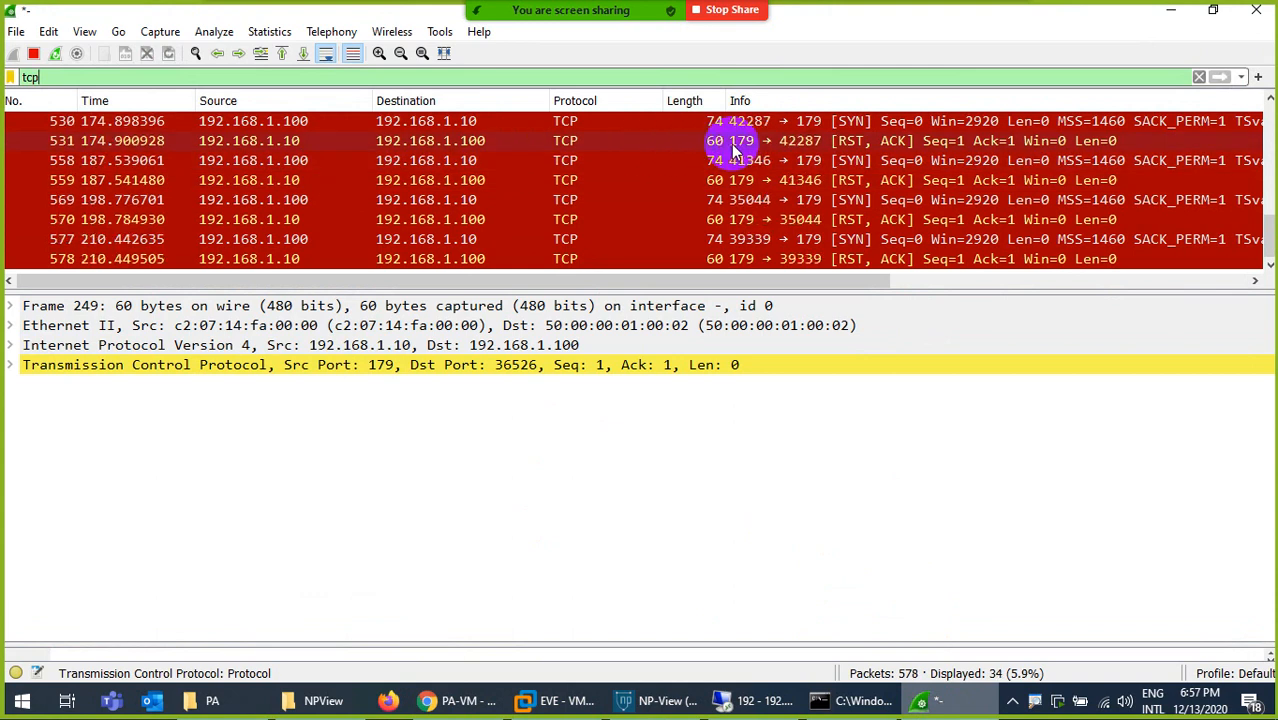
click(692, 143)
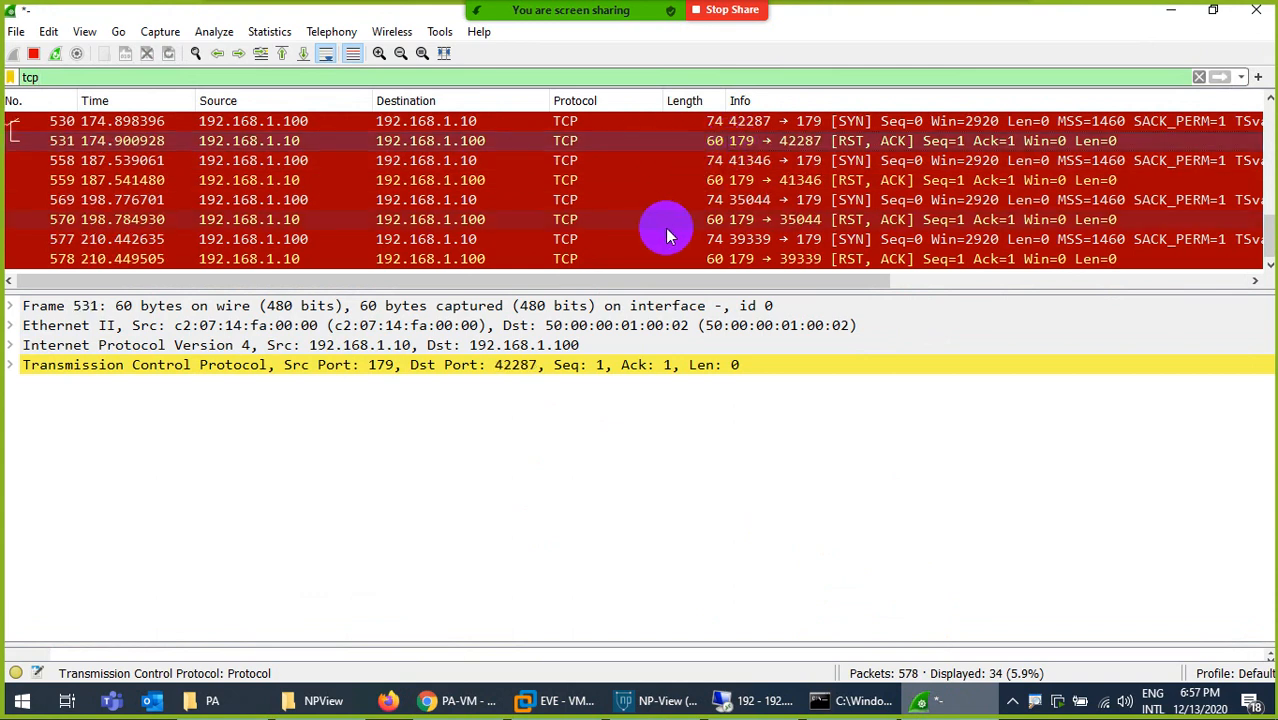
scroll(610, 280, right, 5)
drag(480, 275, 86, 237)
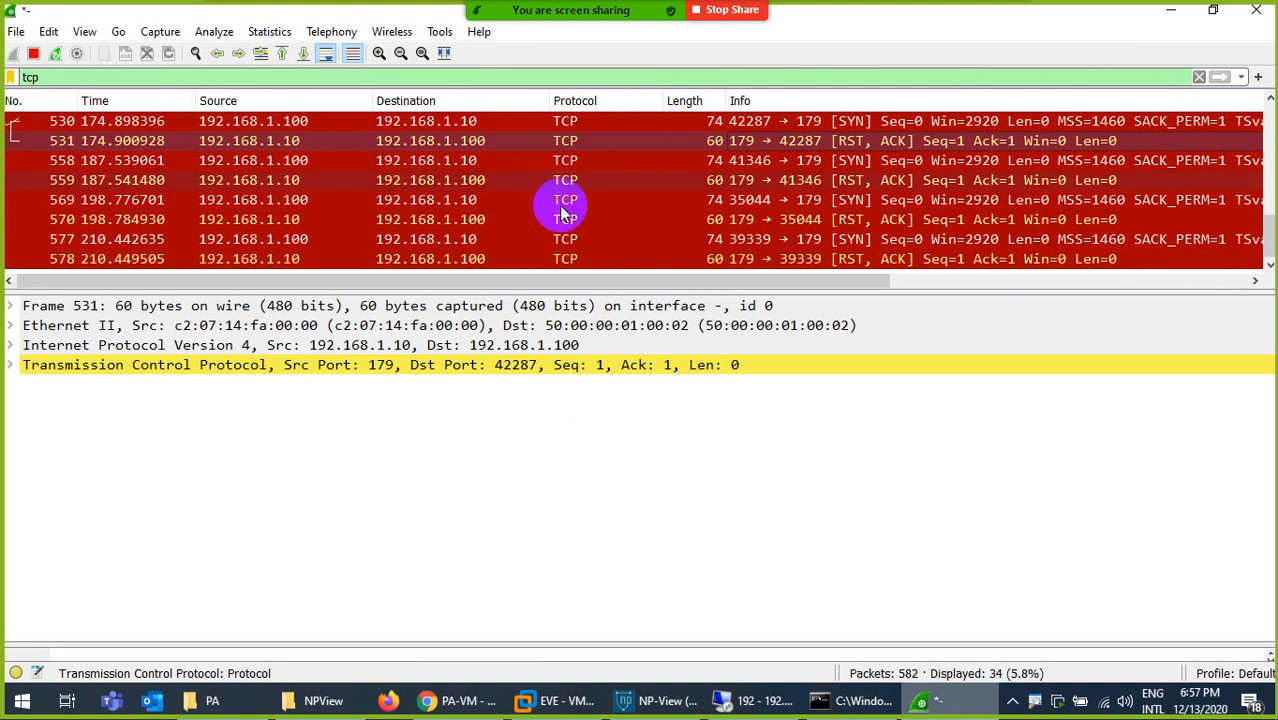
click(745, 259)
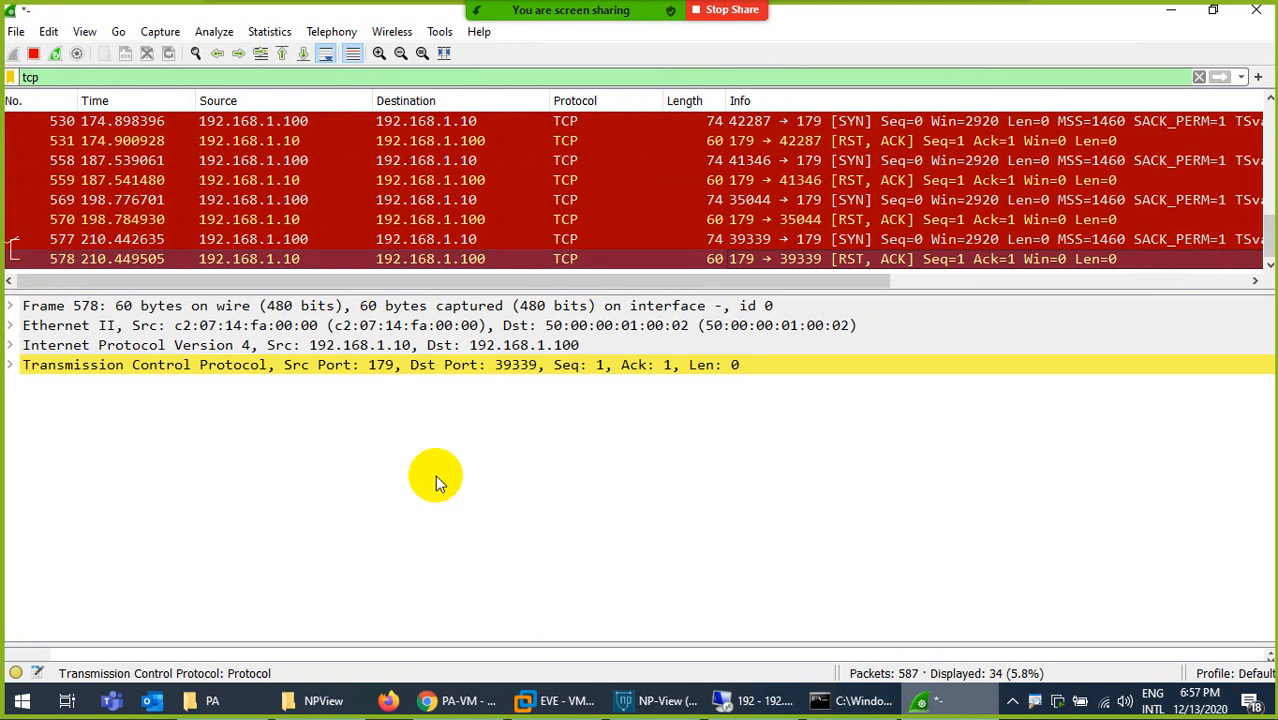
- Recheck the commit in PA-VM, enlarge Wireshark's packet list, and inspect RST, ACK packet 613
click(470, 701)
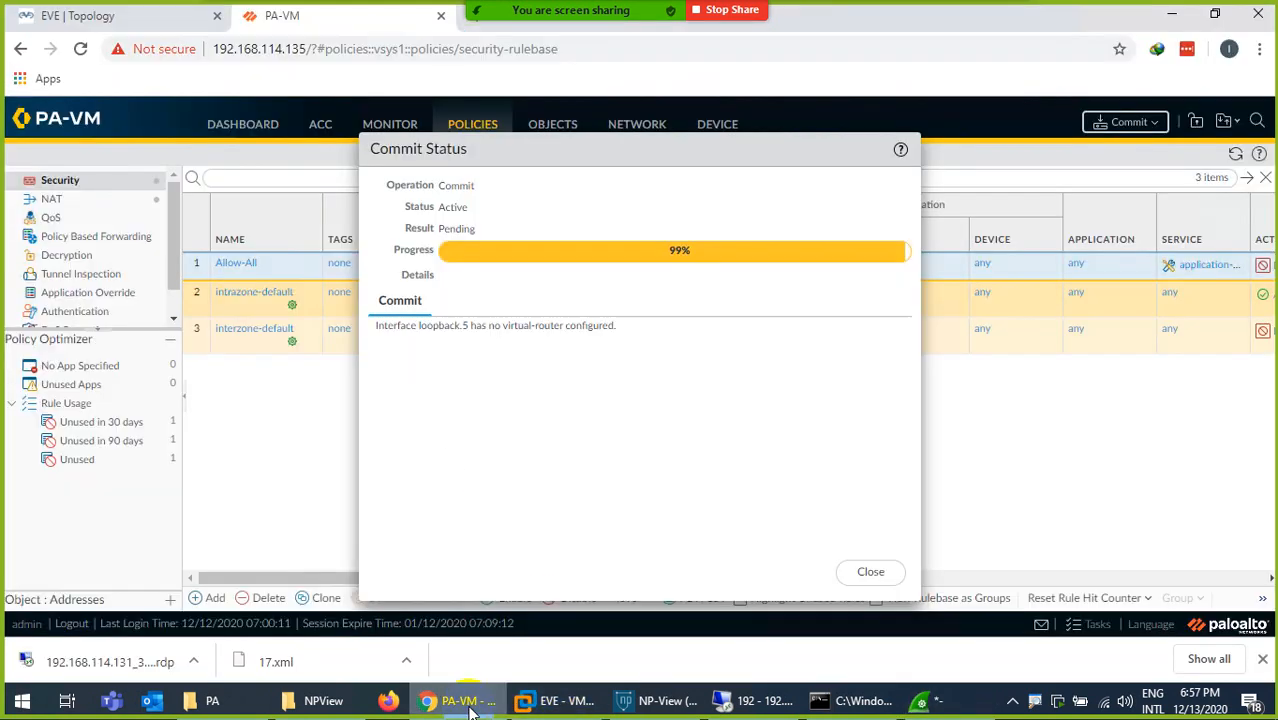
click(470, 701)
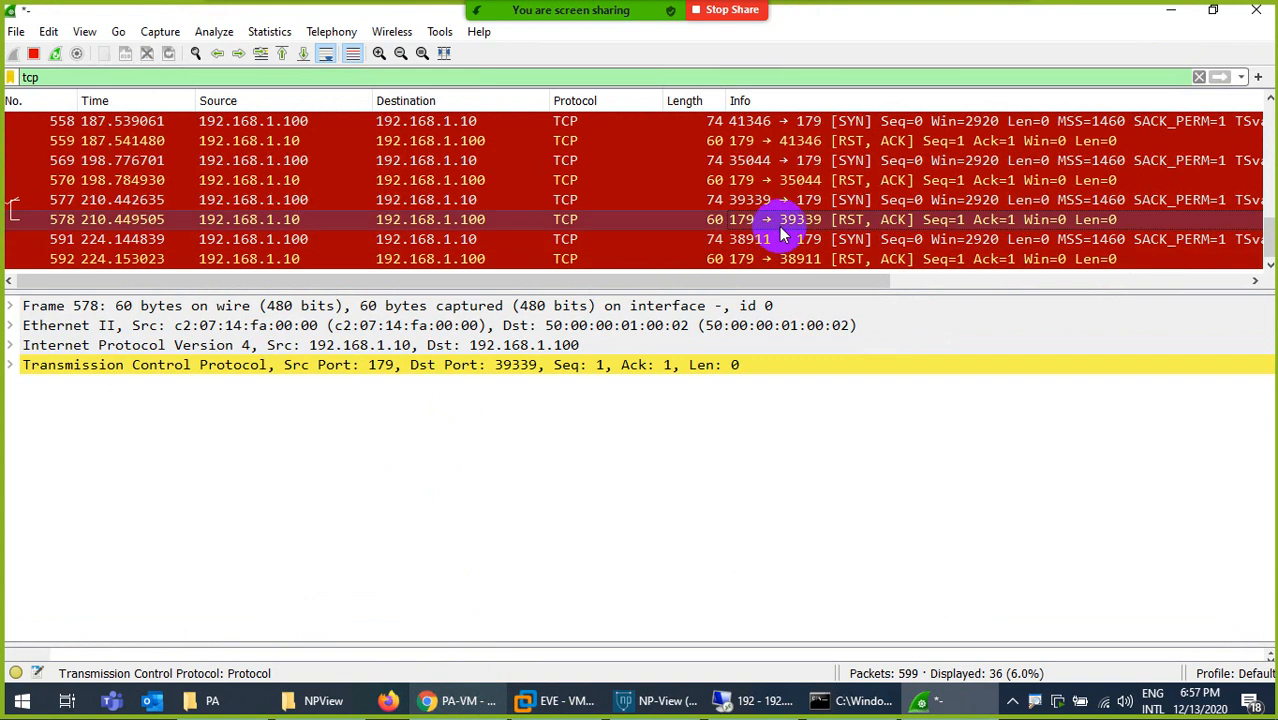
drag(741, 291, 725, 432)
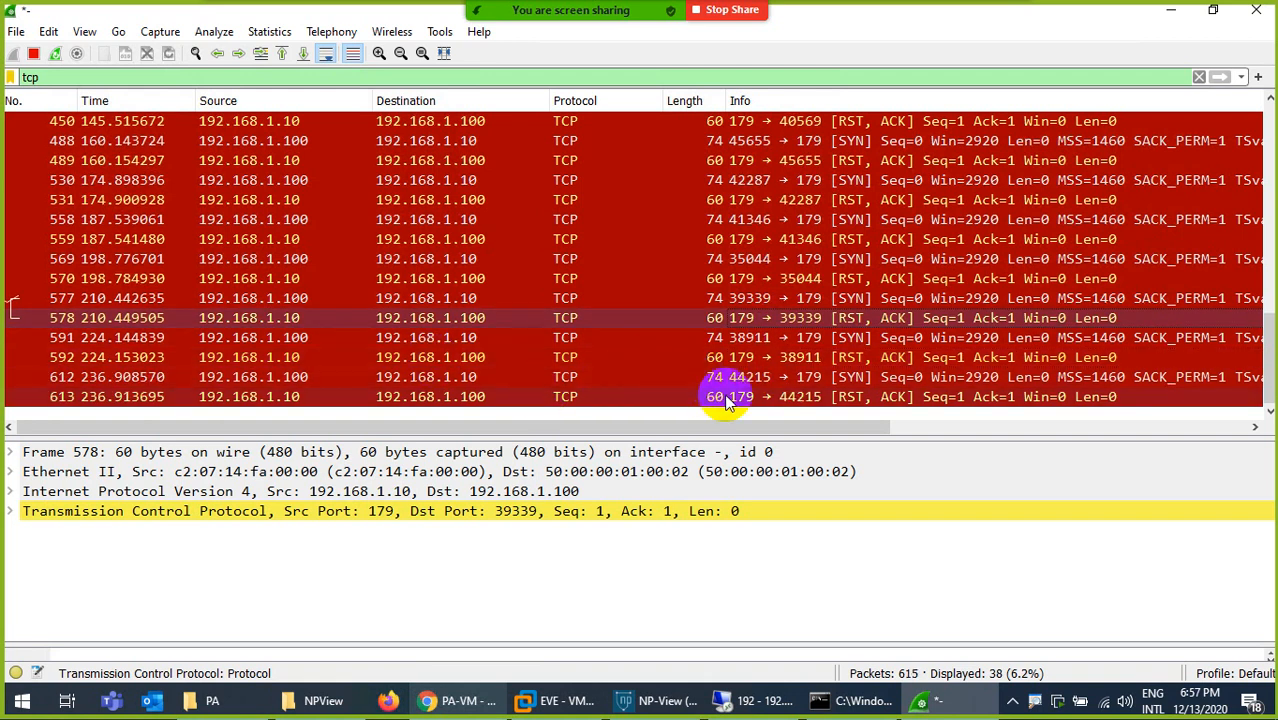
click(727, 400)
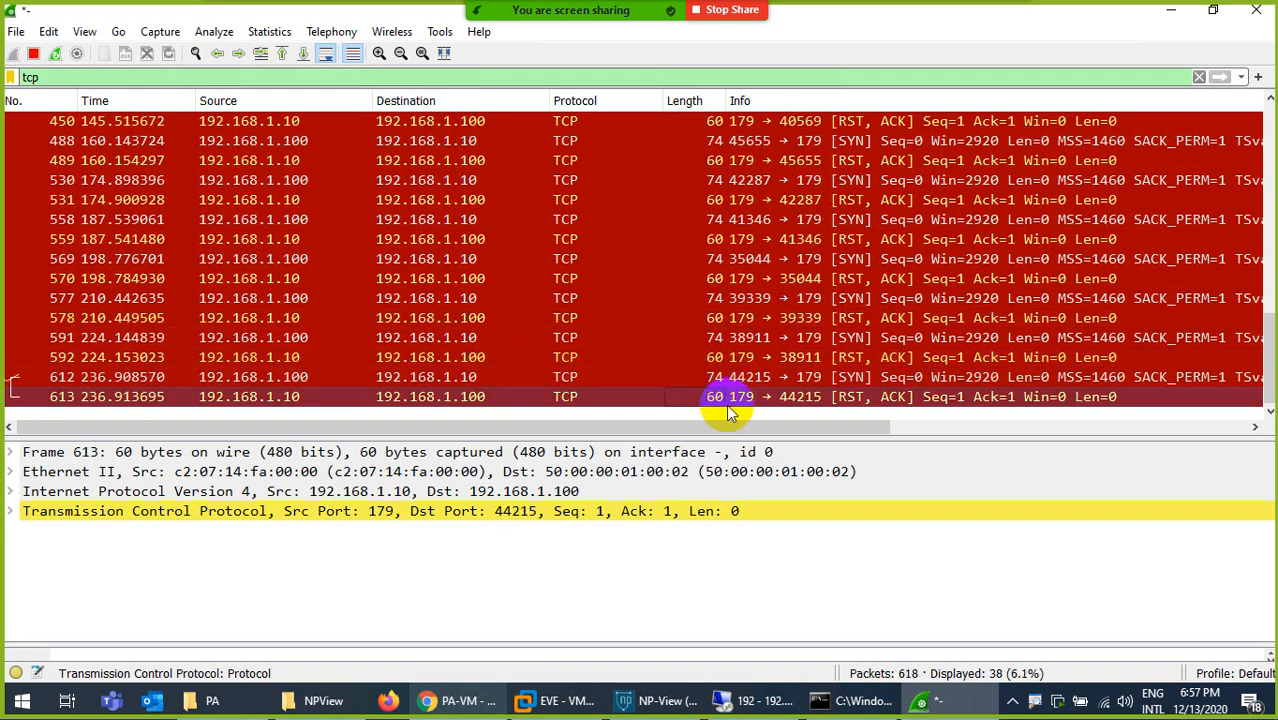
- Check the commit status in PA-VM, and reload facebook.com in the remote desktop session before returning to Wireshark
click(455, 700)
click(455, 700)
click(762, 700)
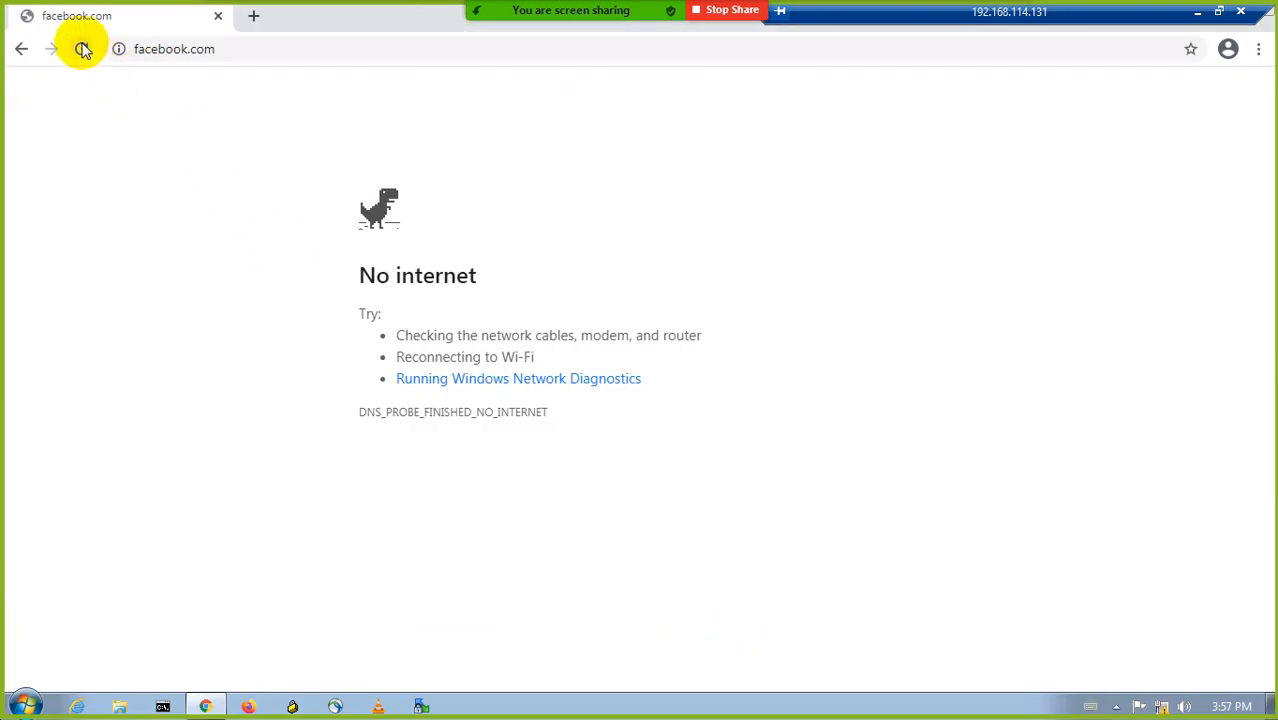
click(82, 48)
click(1197, 12)
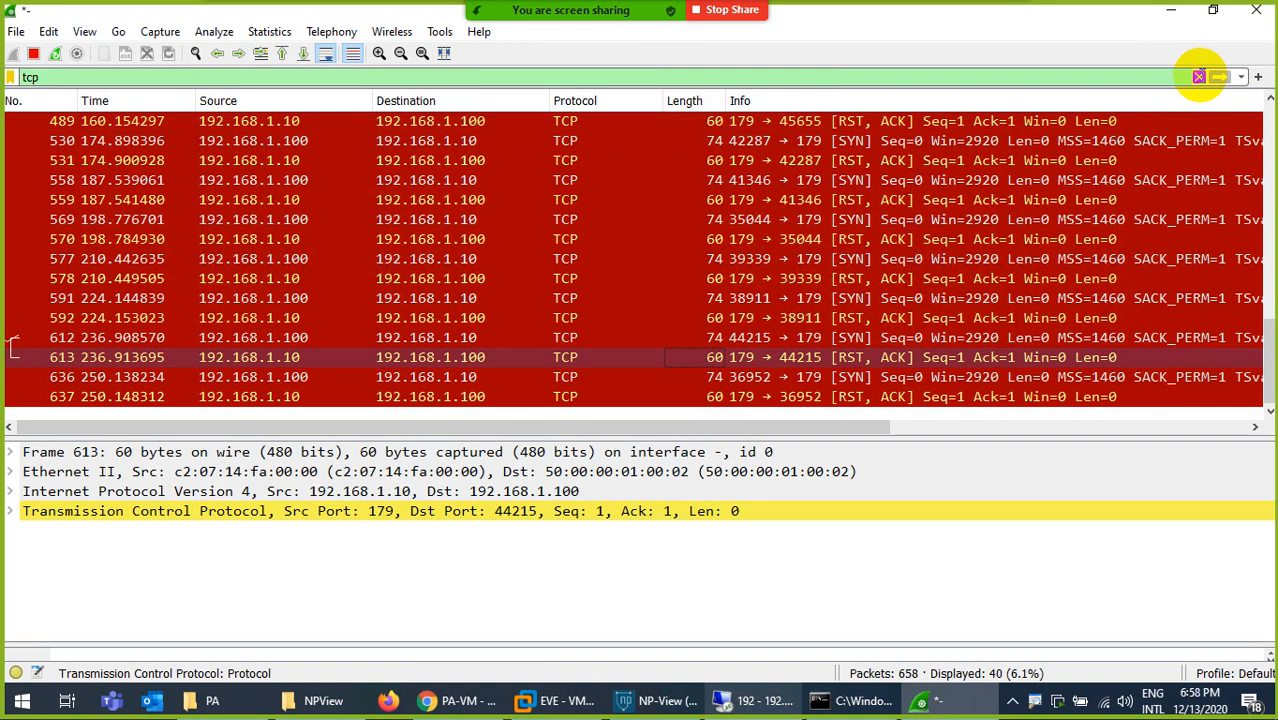
- Try to filter the Wireshark capture by tcp.reset_cause in place of tcp
click(1199, 77)
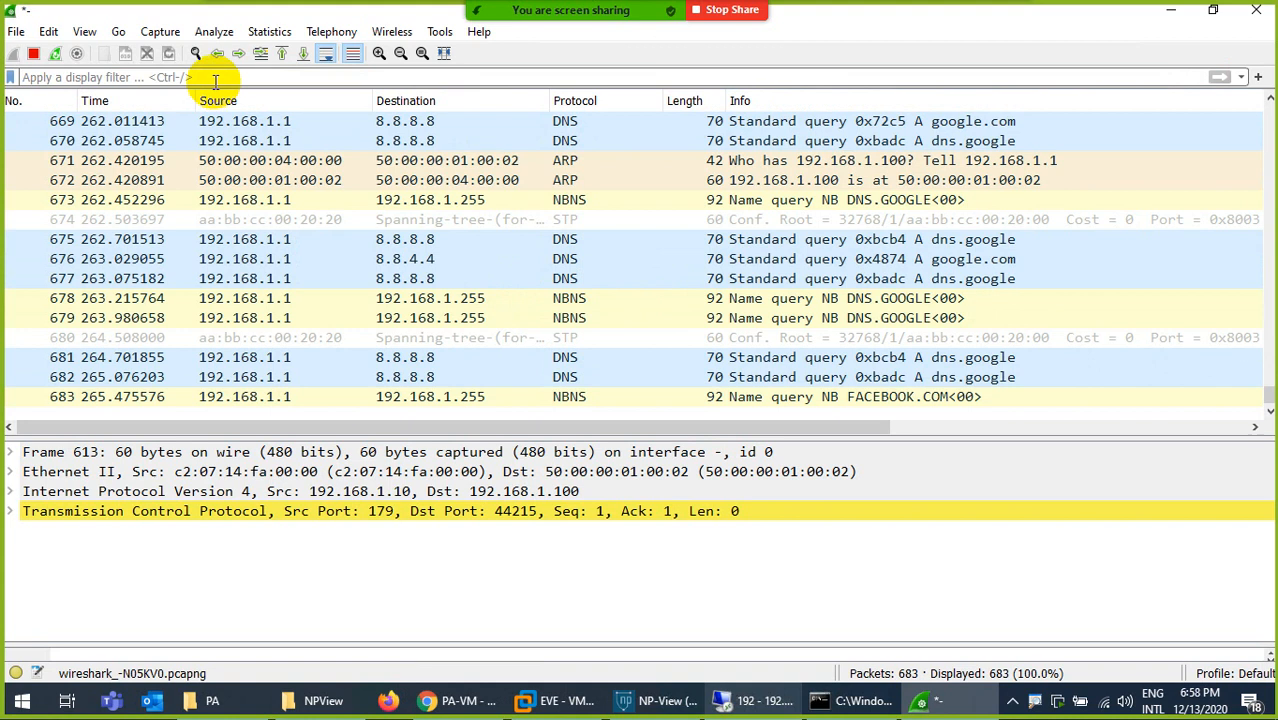
click(210, 78)
text(tcp)
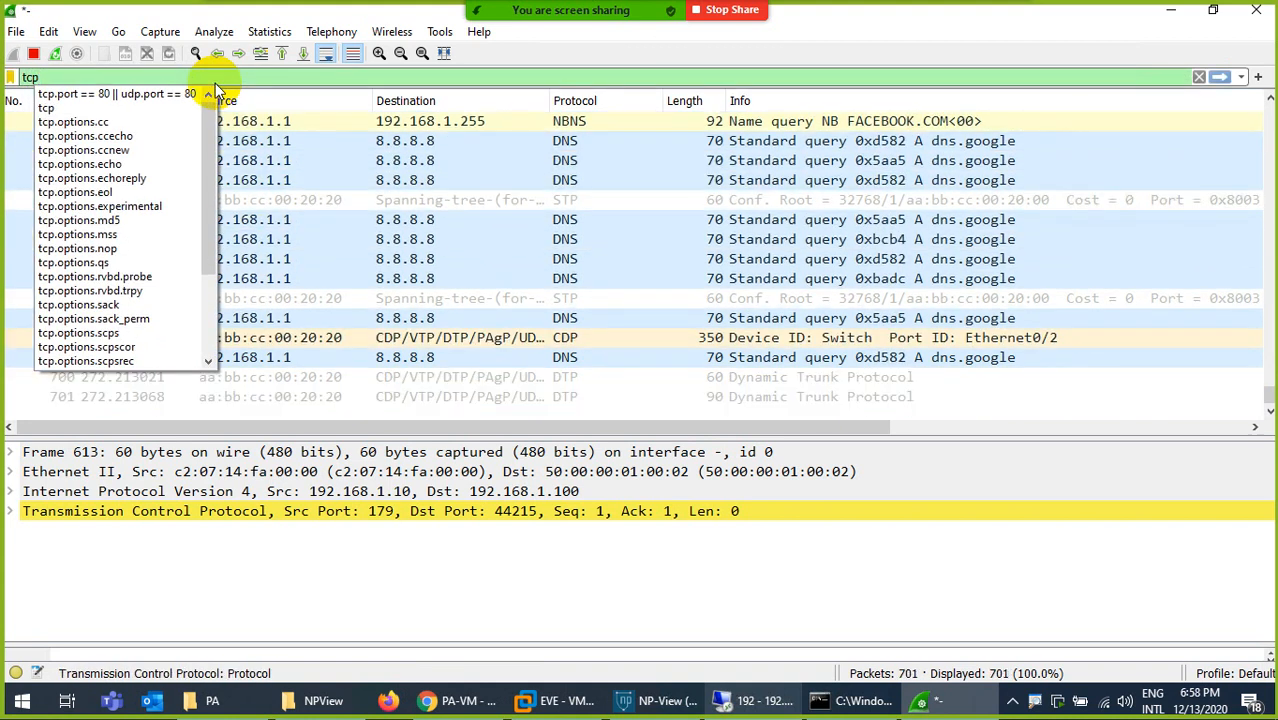
text(.op)
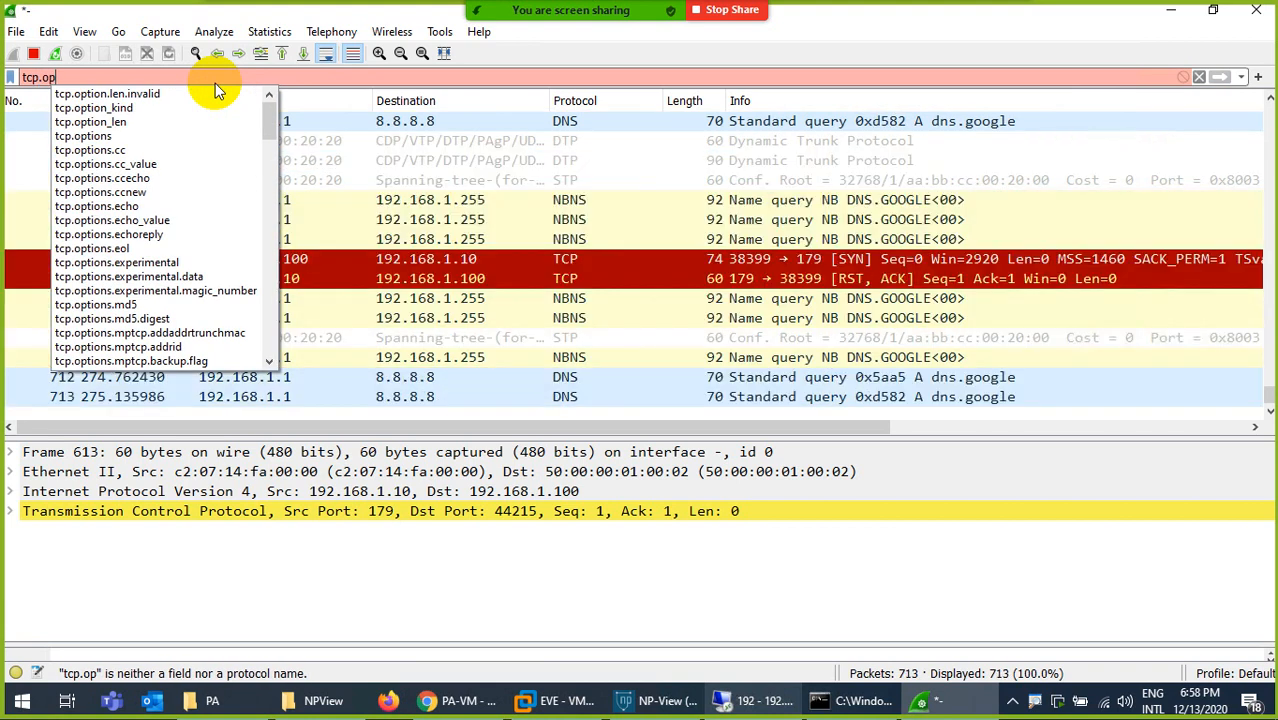
text(tion)
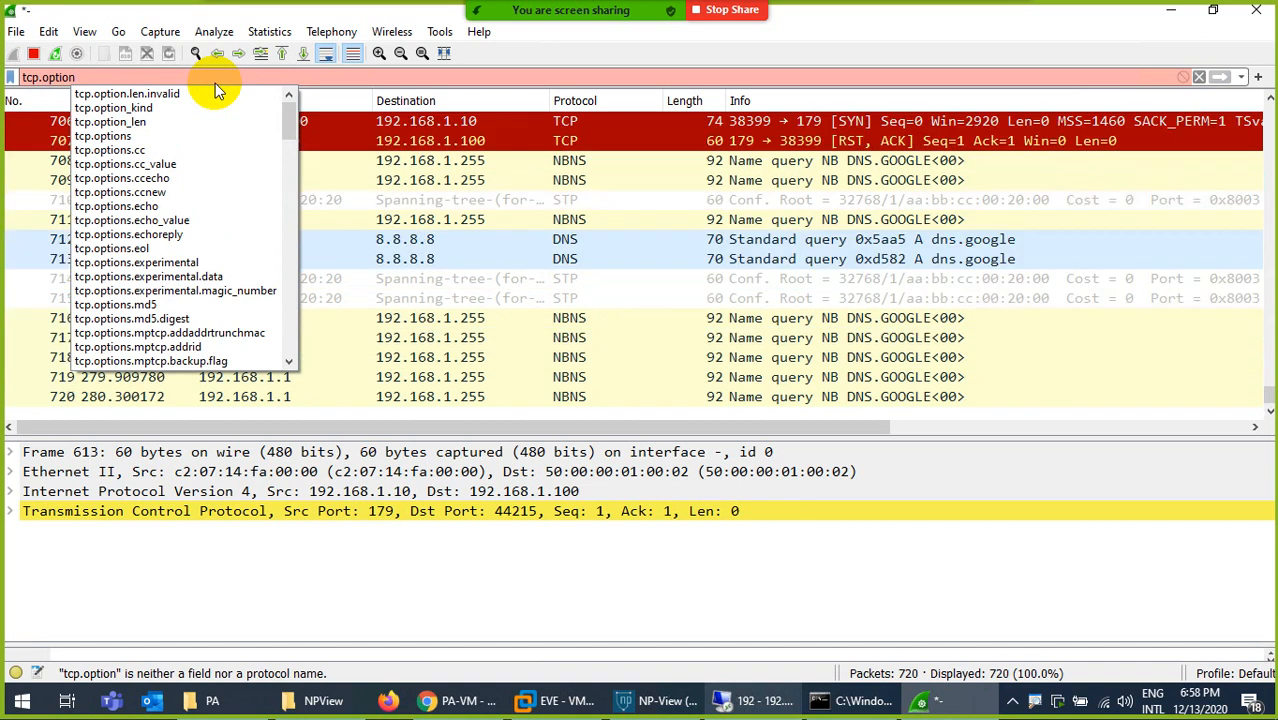
key(BackSpace)
key(BackSpace)
key(BackSpace)
key(BackSpace)
key(BackSpace)
key(BackSpace)
text(r)
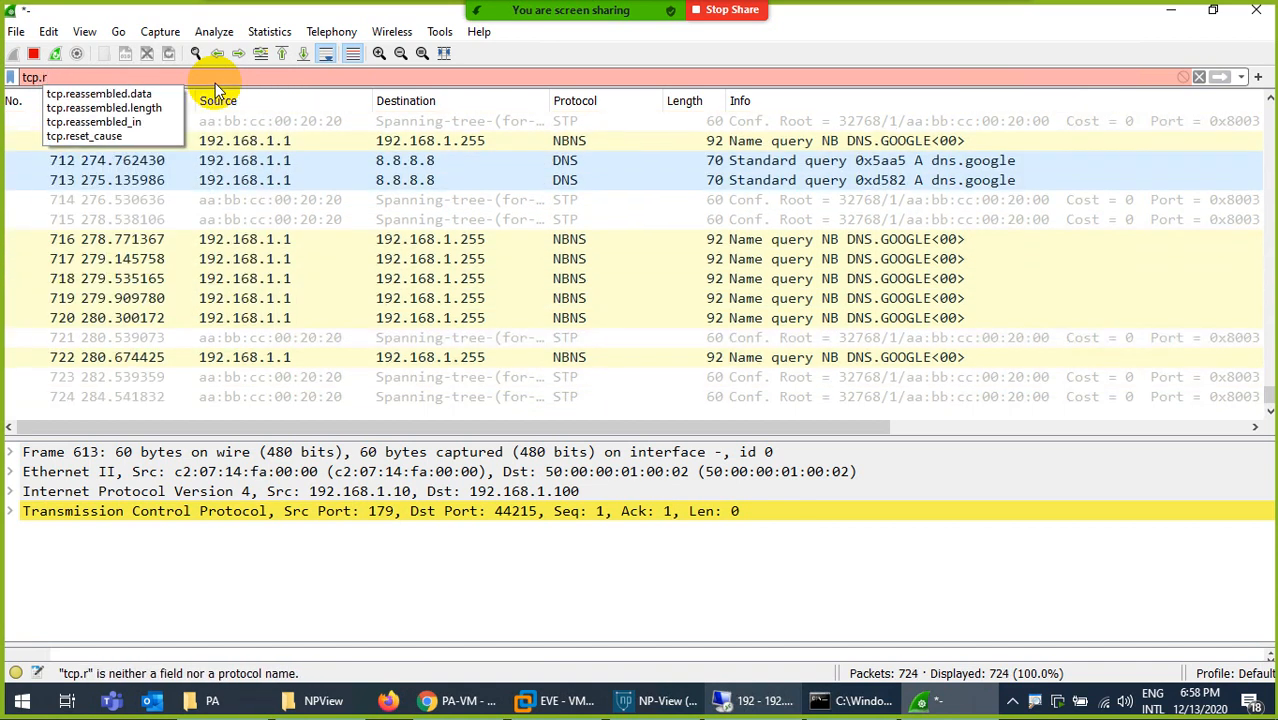
key(Down)
key(Down)
key(Down)
key(Down)
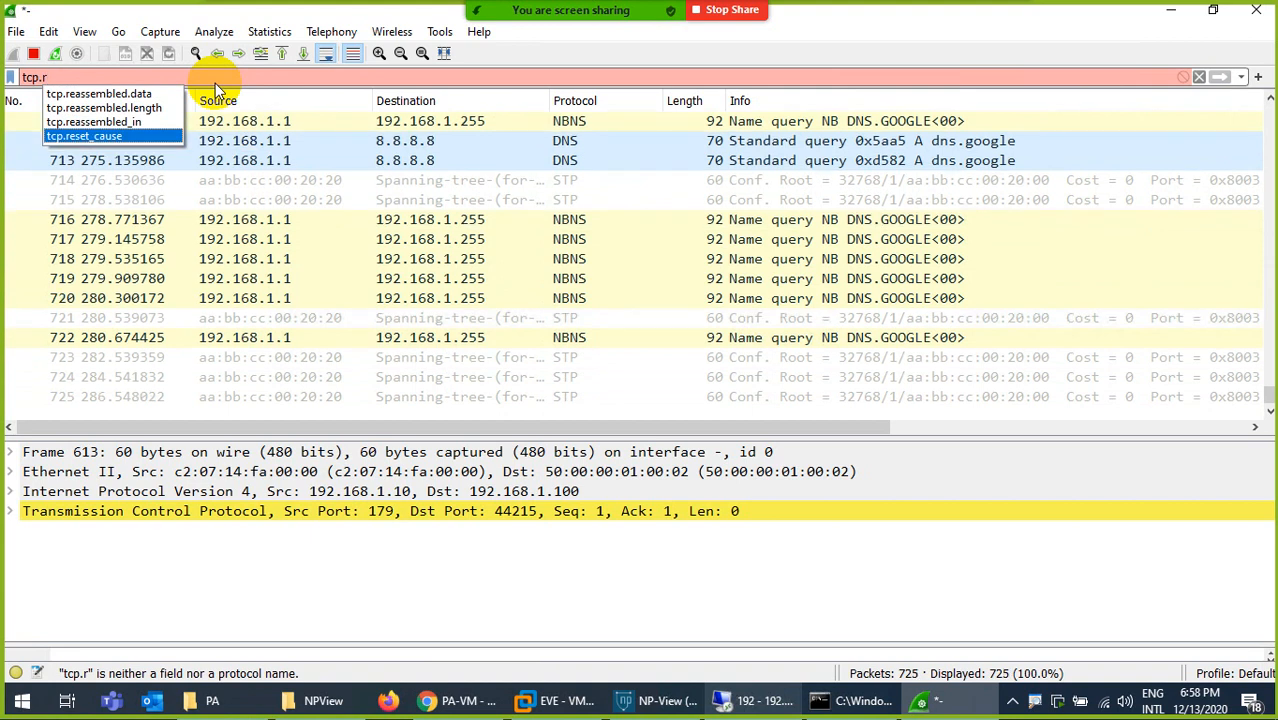
key(Return)
- Restore the tcp display filter and go to the latest packets, bringing their source and destination columns into view
key(Return)
key(BackSpace)
key(BackSpace)
key(BackSpace)
key(BackSpace)
key(BackSpace)
key(BackSpace)
key(BackSpace)
key(BackSpace)
key(BackSpace)
key(BackSpace)
key(BackSpace)
key(BackSpace)
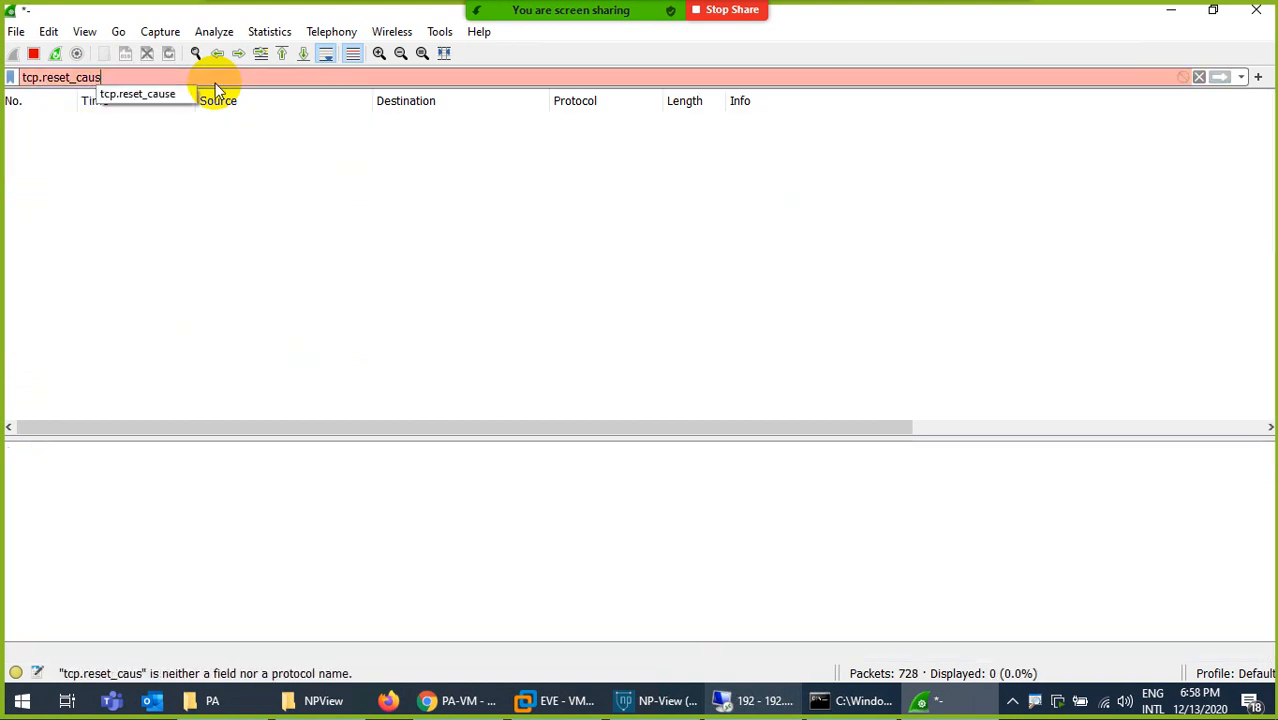
key(Return)
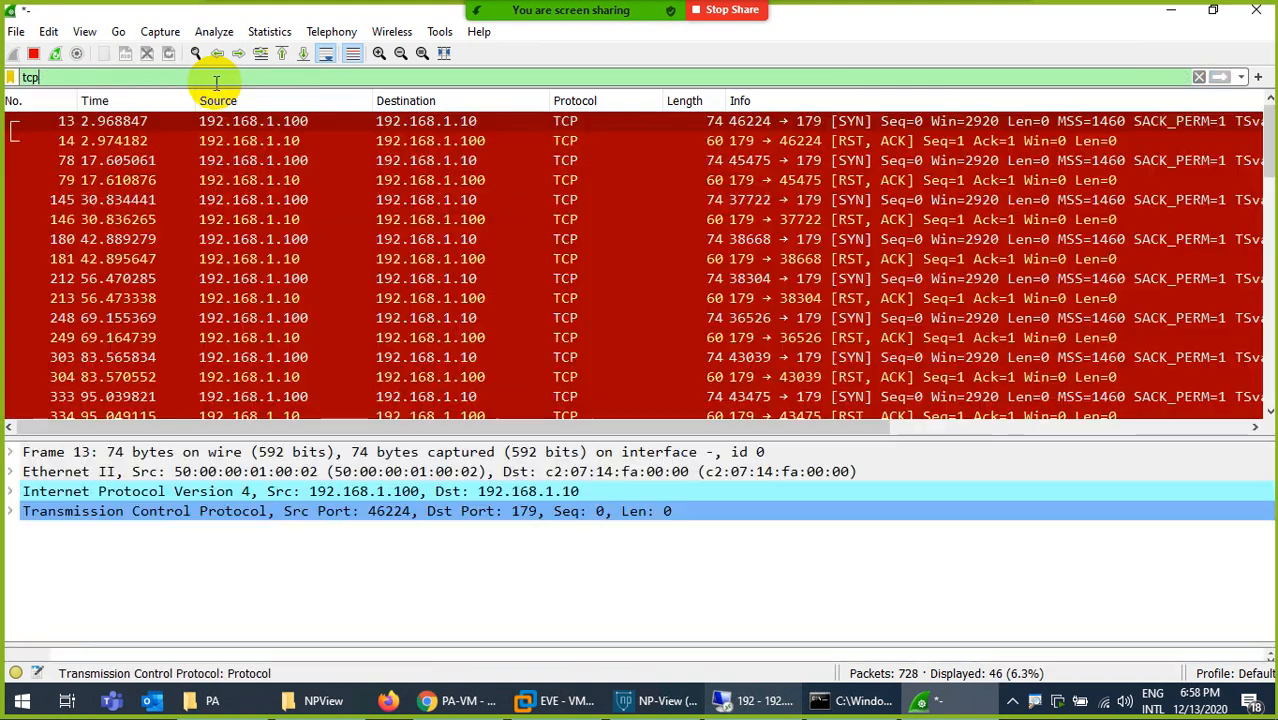
click(894, 427)
scroll(730, 331, down, 10)
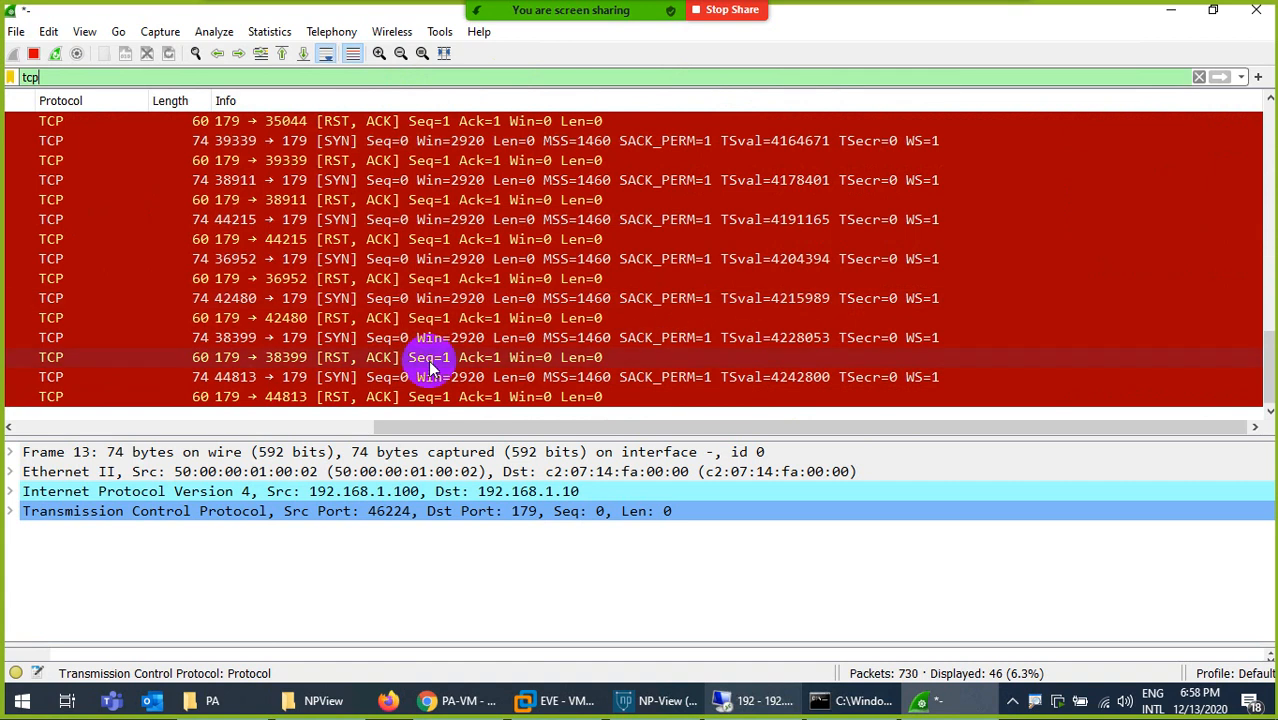
drag(371, 428, 25, 428)
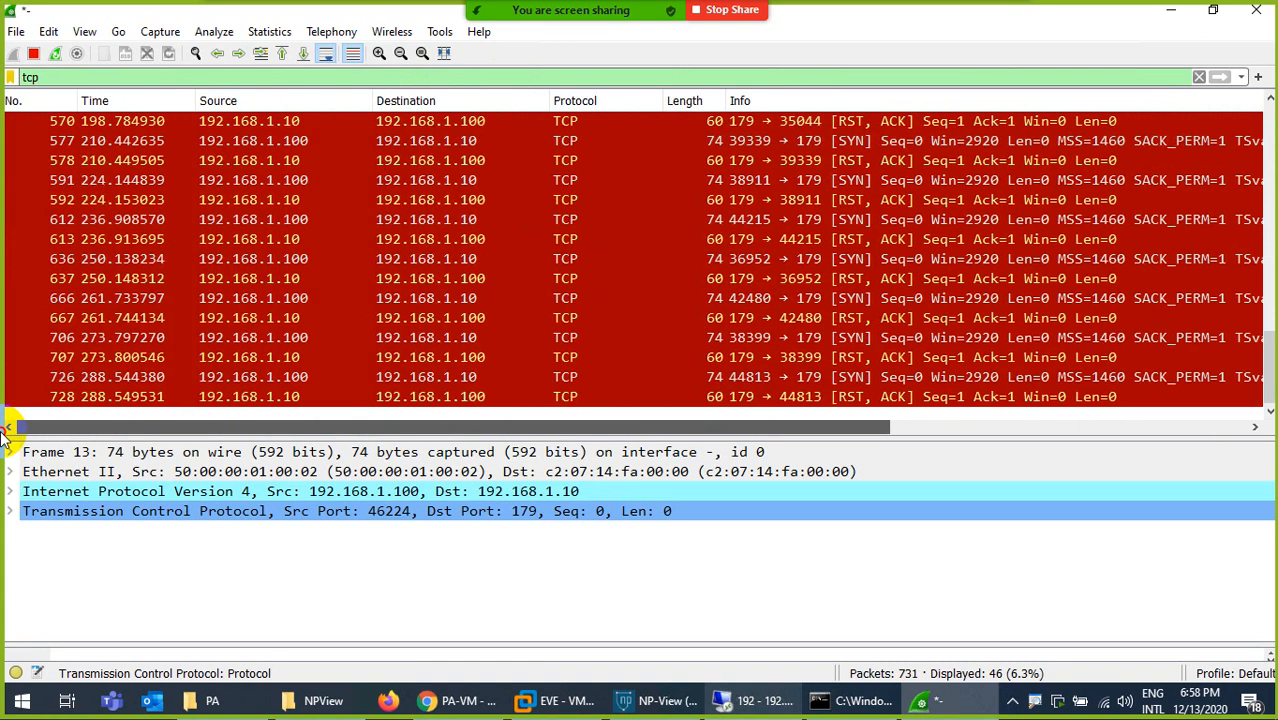
- Check facebook.com in the remote desktop session, and switch to PA-VM to dismiss the commit status
click(757, 700)
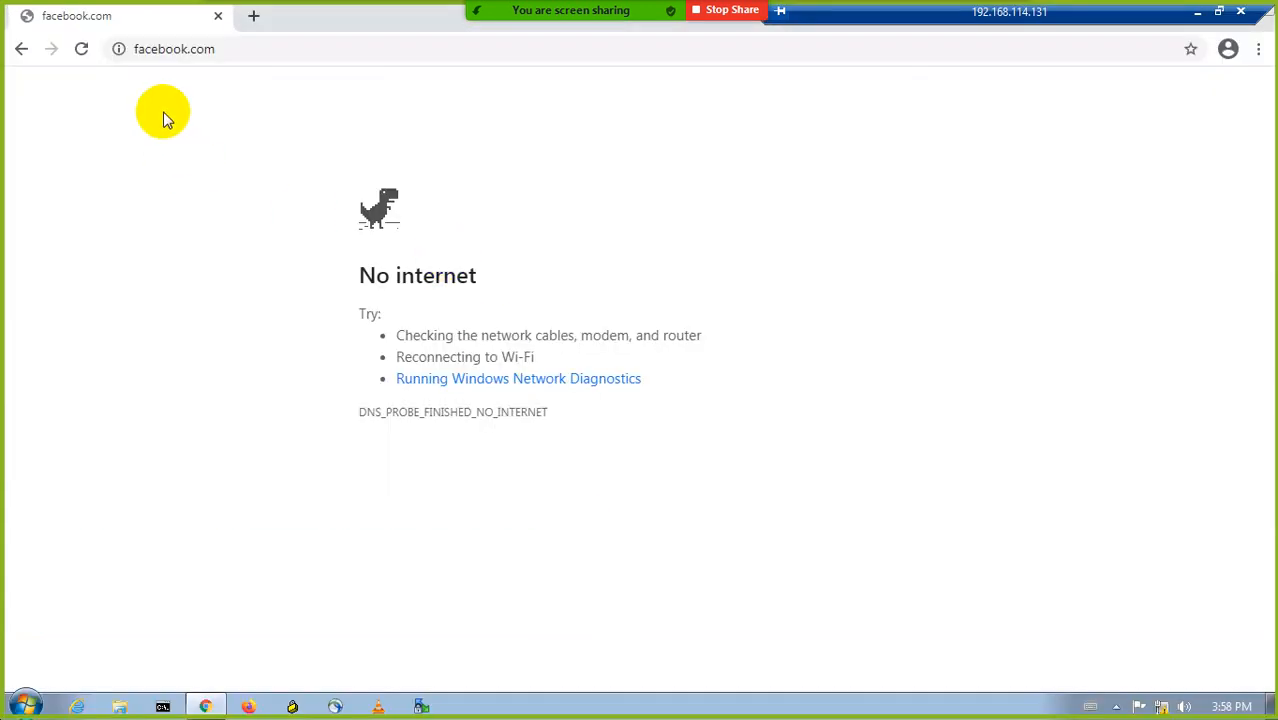
click(1199, 14)
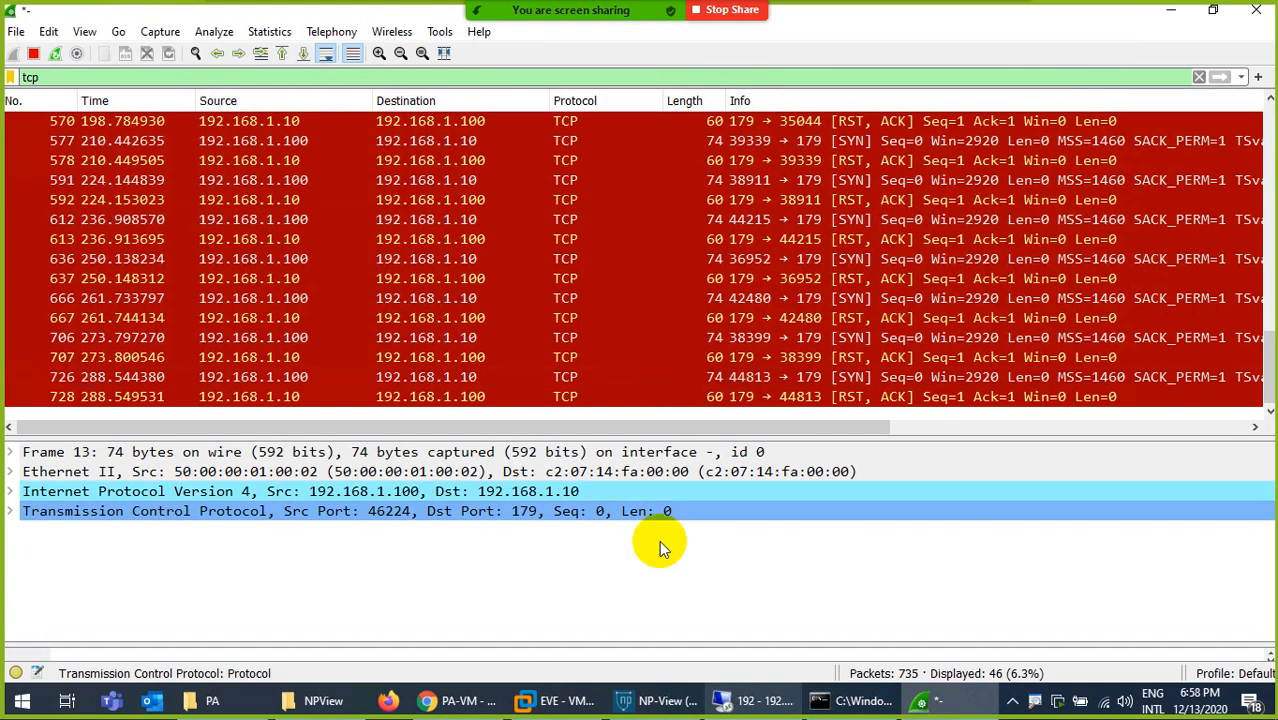
mouse_move(428, 700)
click(492, 580)
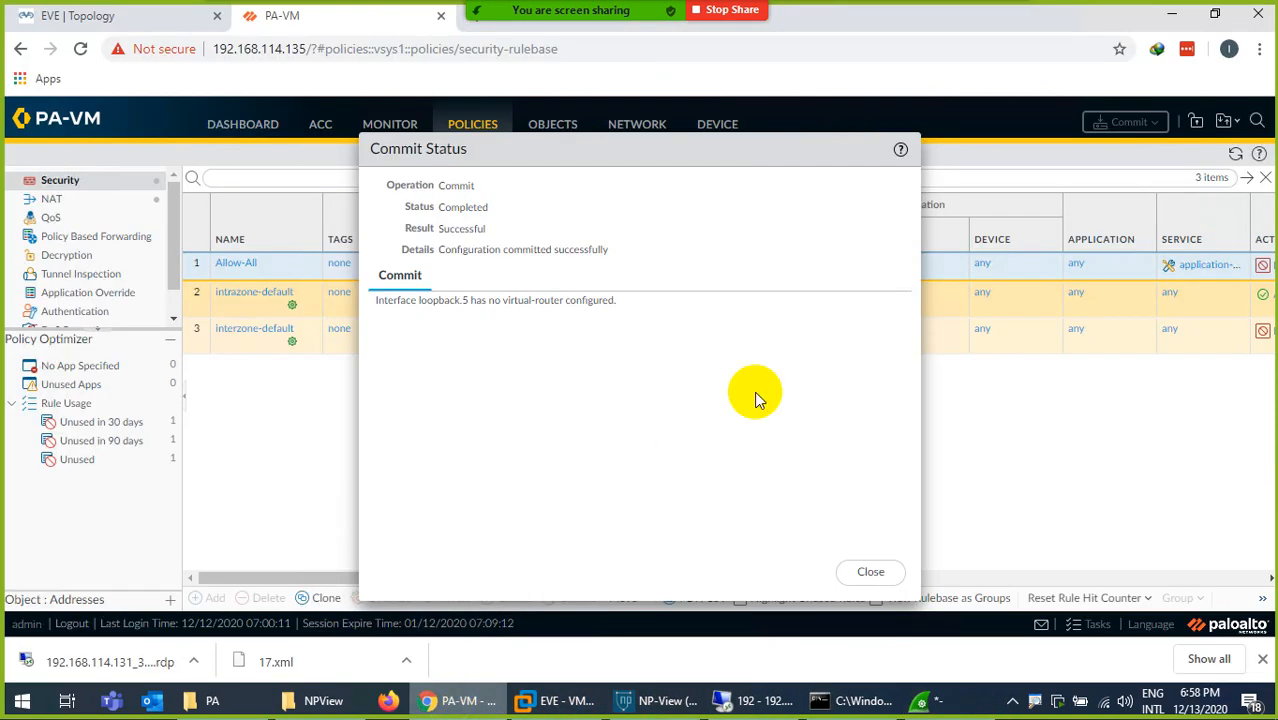
click(870, 571)
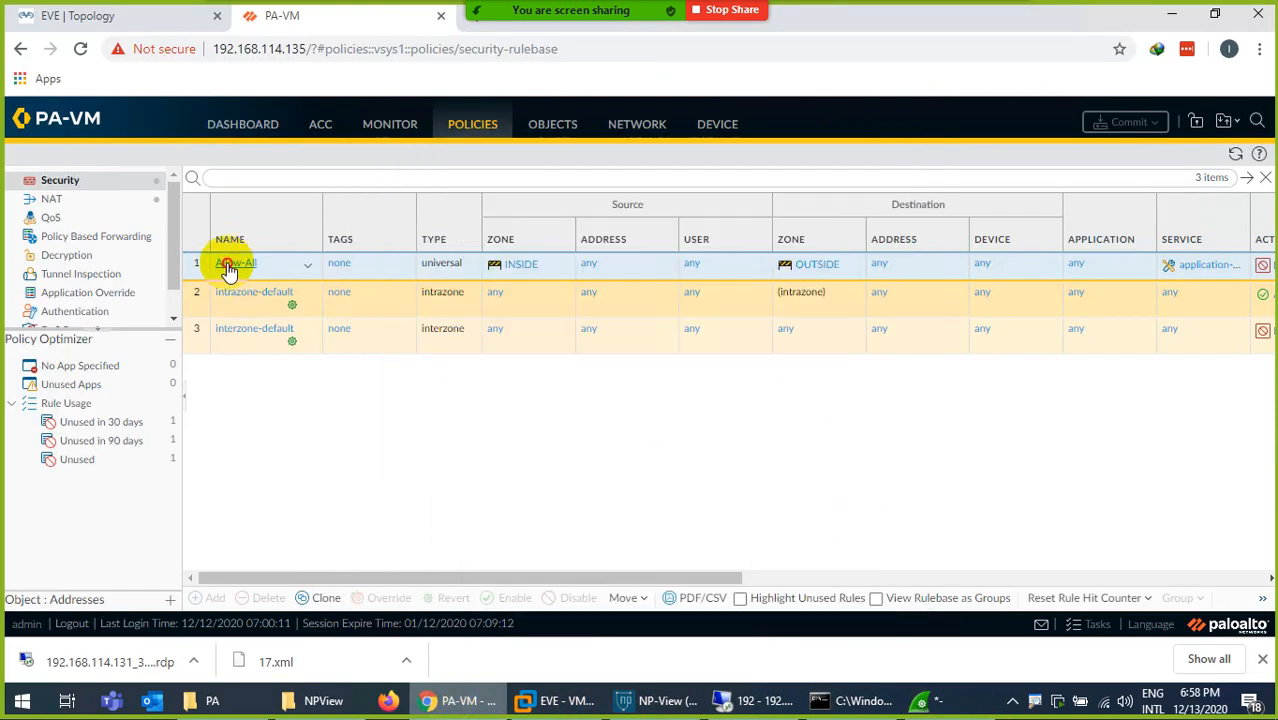
- Open the Allow-All security rule and review its action setting and usage statistics
double_click(478, 308)
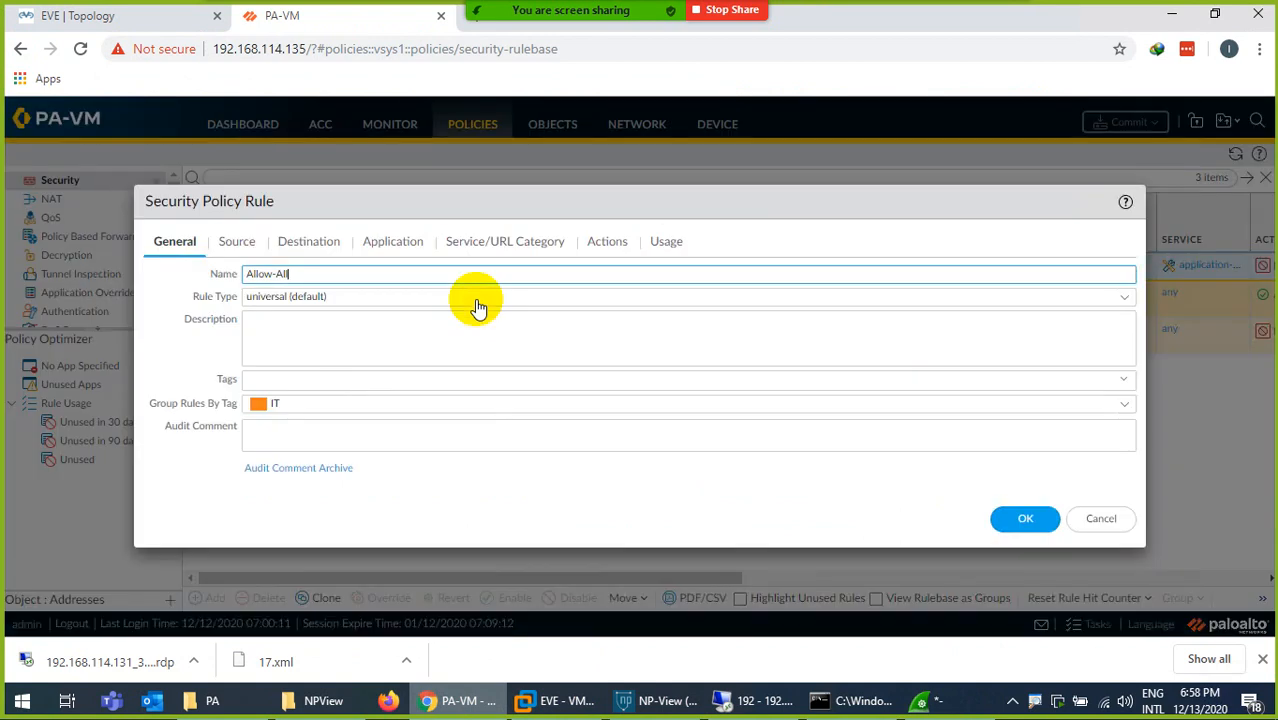
click(611, 247)
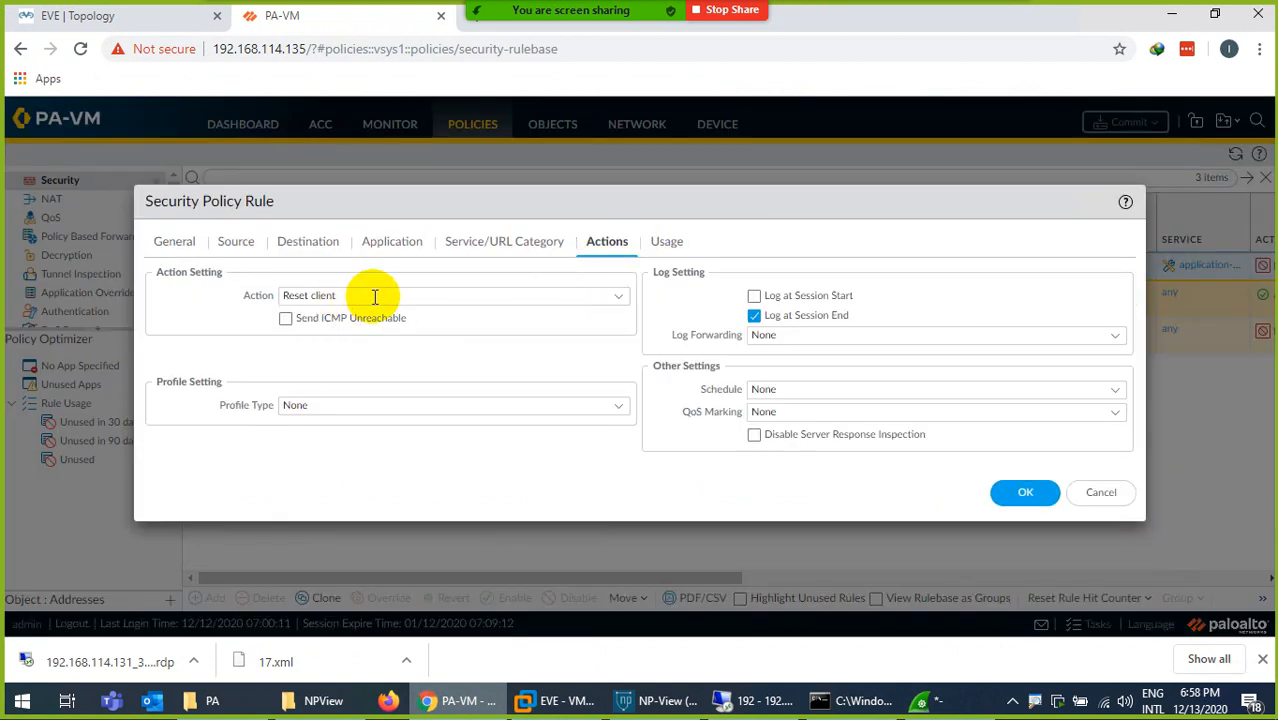
click(667, 243)
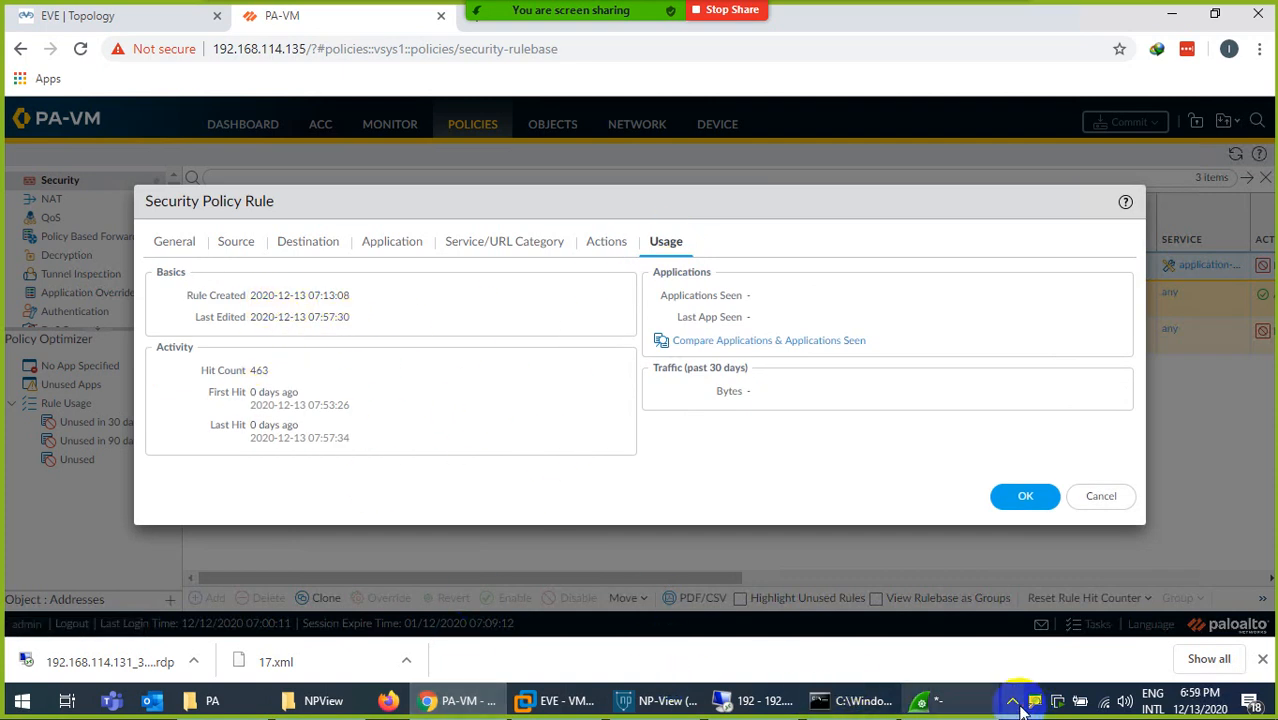
- Switch to Wireshark, review the TCP packets from the first to the latest, and recheck the rule usage in PA-VM
click(948, 701)
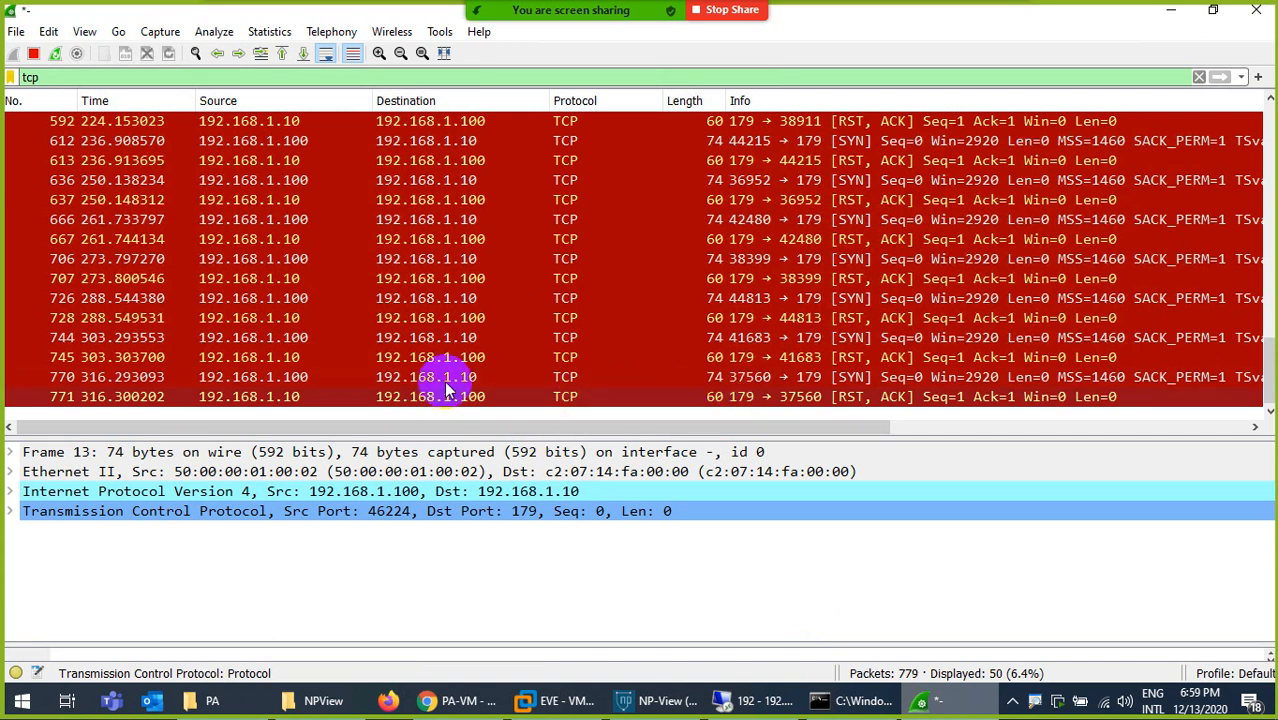
scroll(574, 277, up, 3)
scroll(574, 277, up, 10)
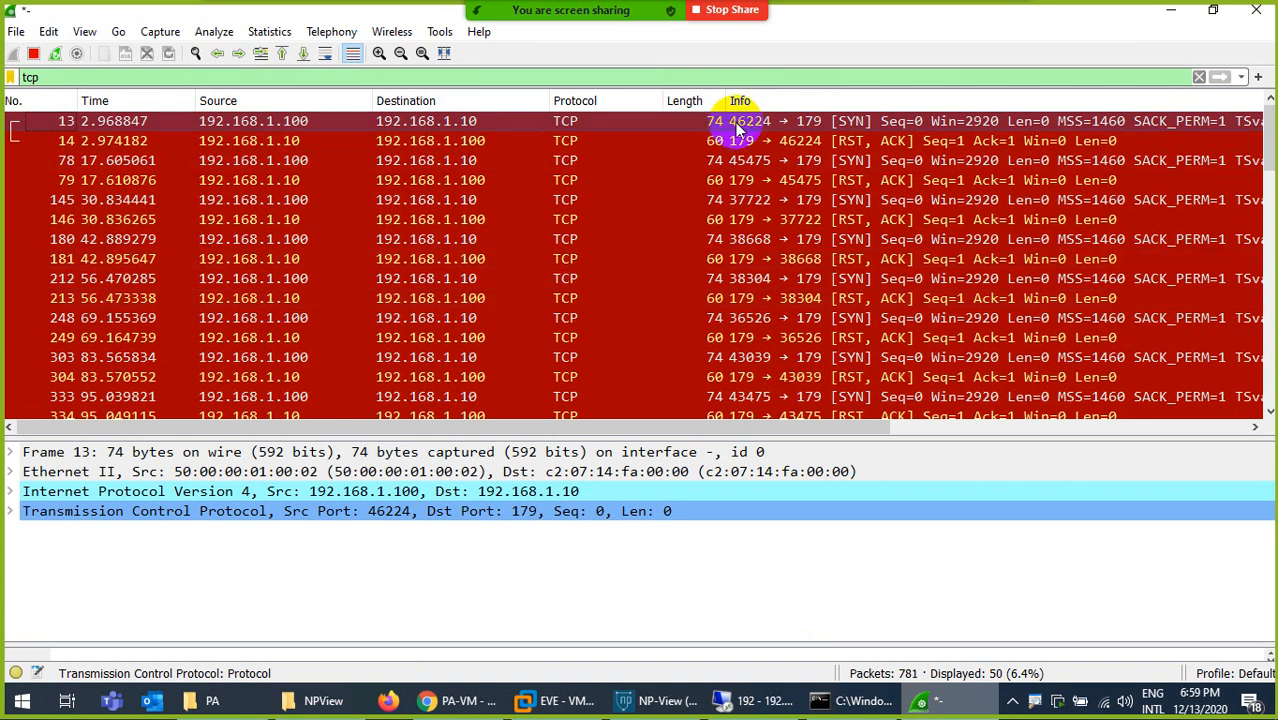
scroll(700, 200, down, 13)
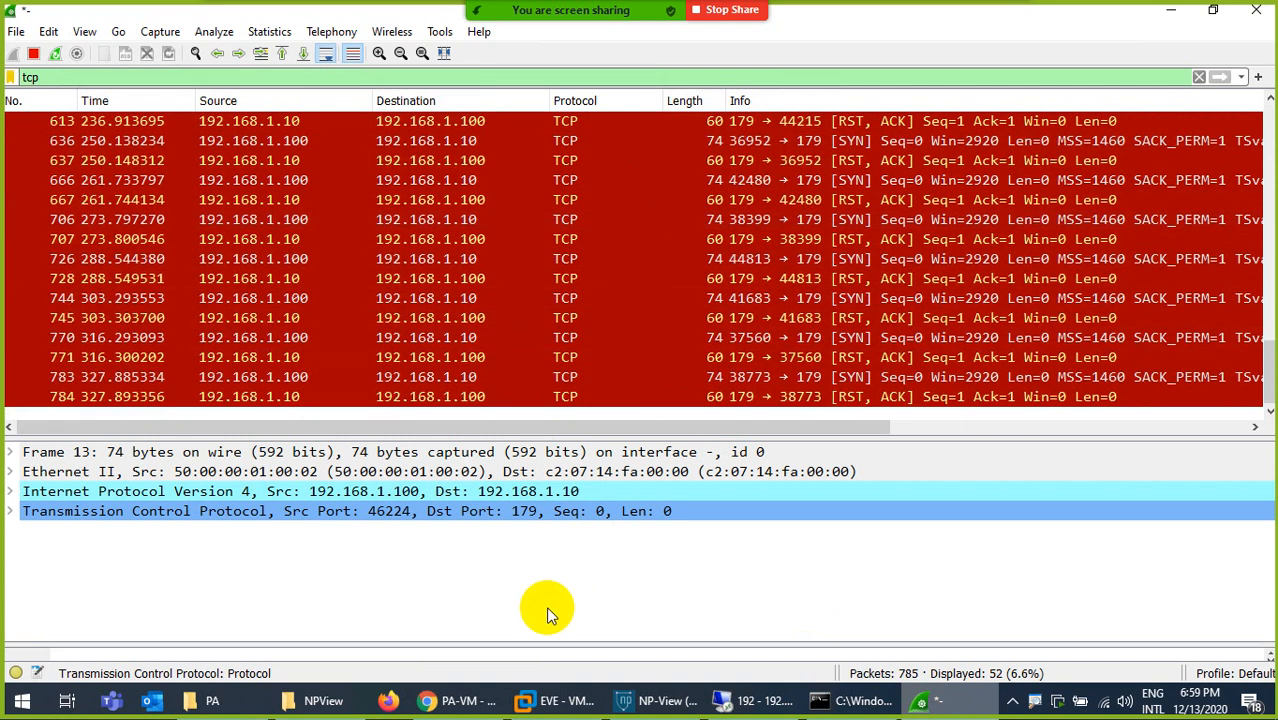
click(458, 700)
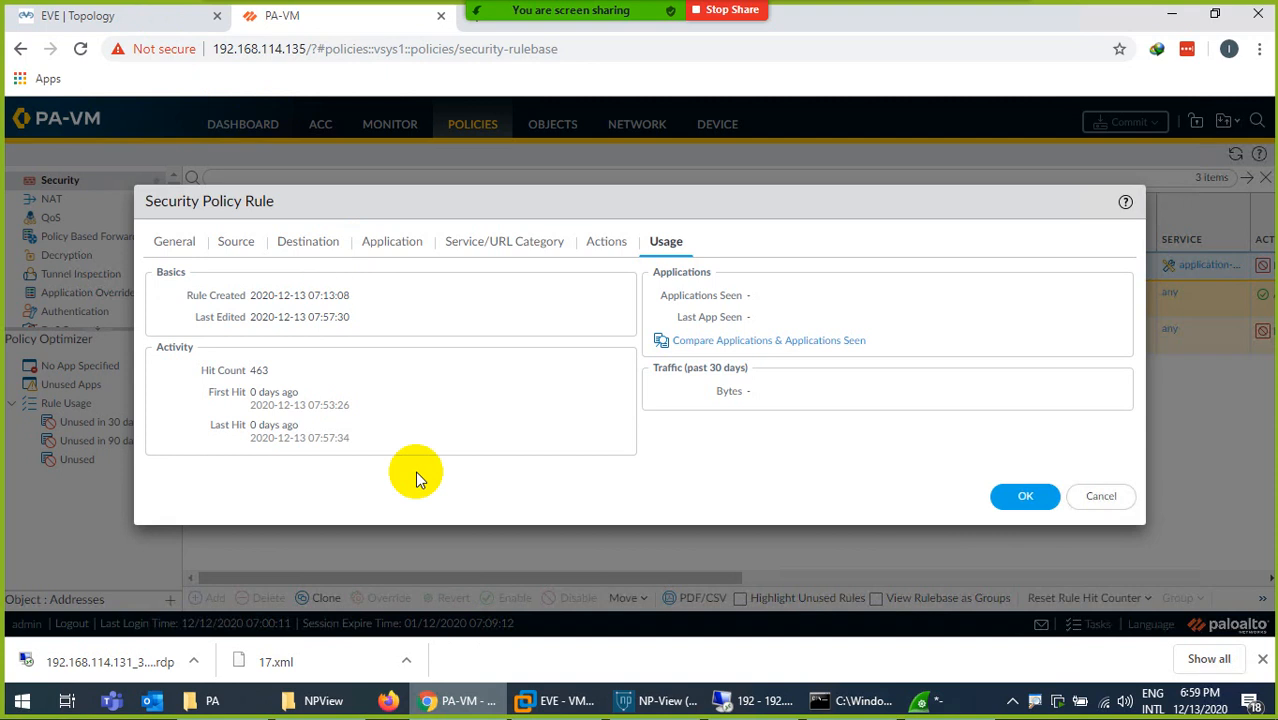
- Return to Wireshark and enter tcp.flags.reset as the display filter expression
click(474, 698)
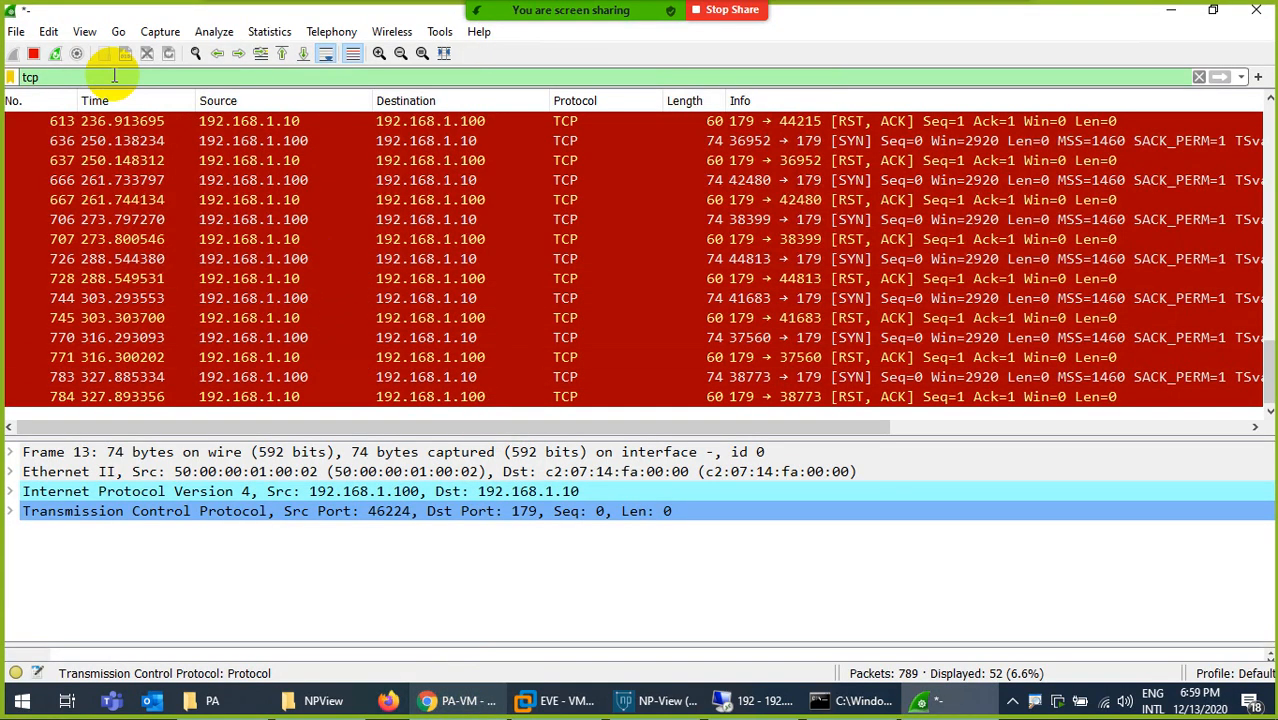
text(.f)
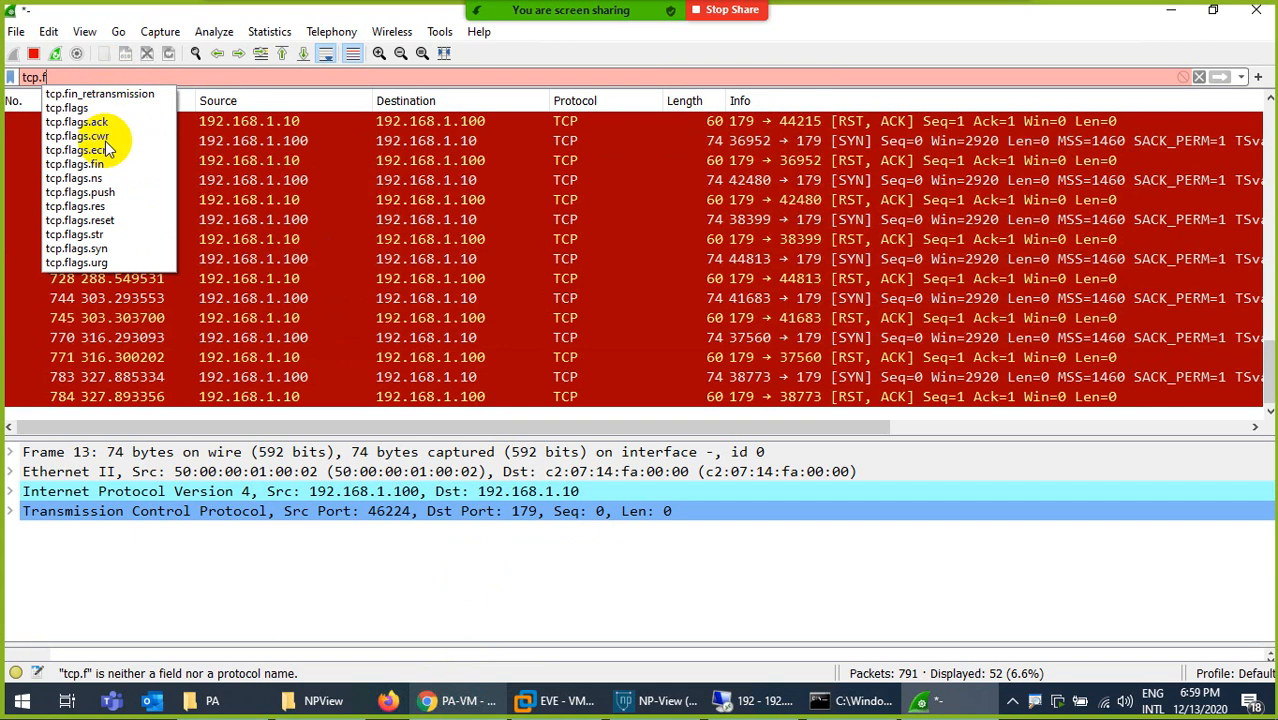
click(108, 221)
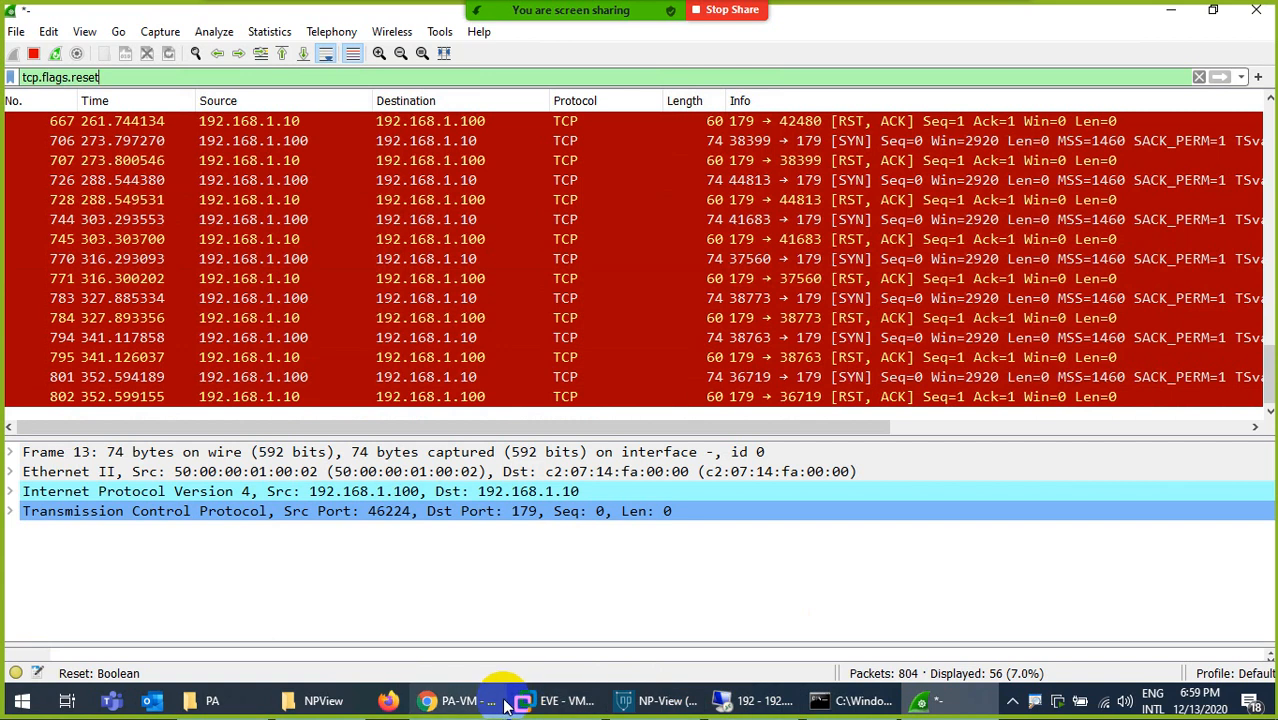
- Reload facebook.com in the remote desktop session and return to Wireshark
click(745, 701)
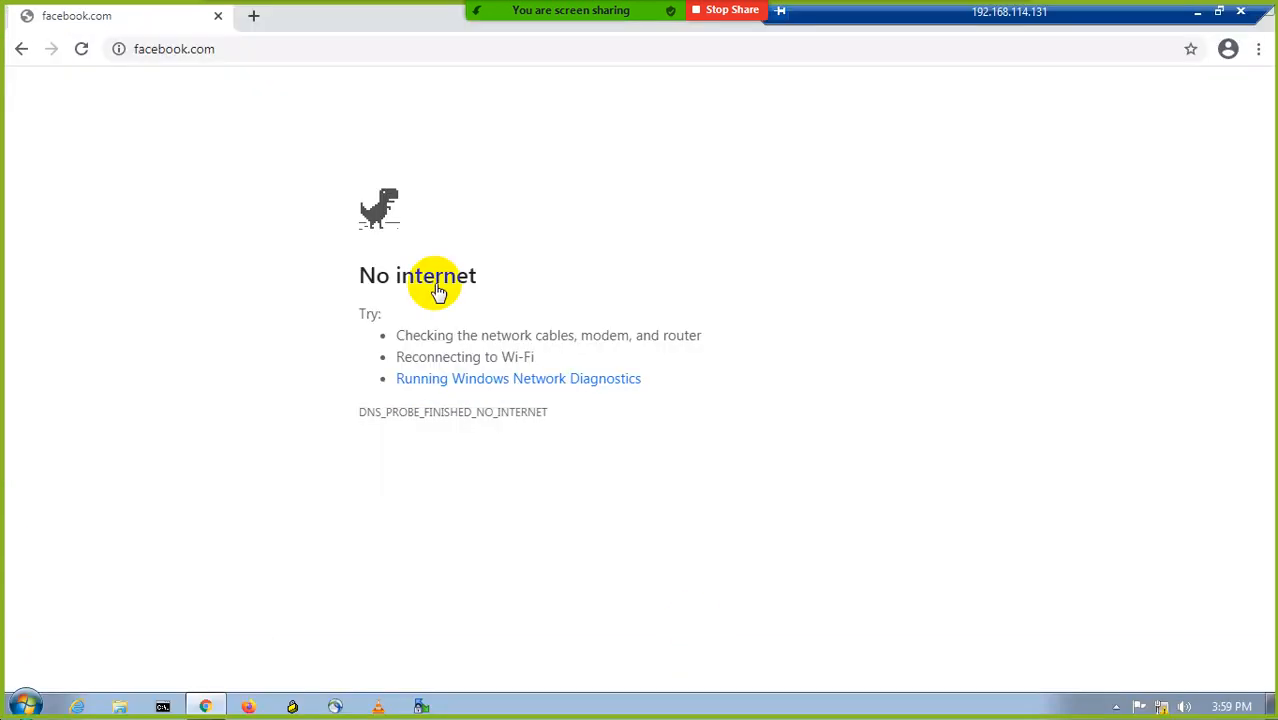
click(81, 50)
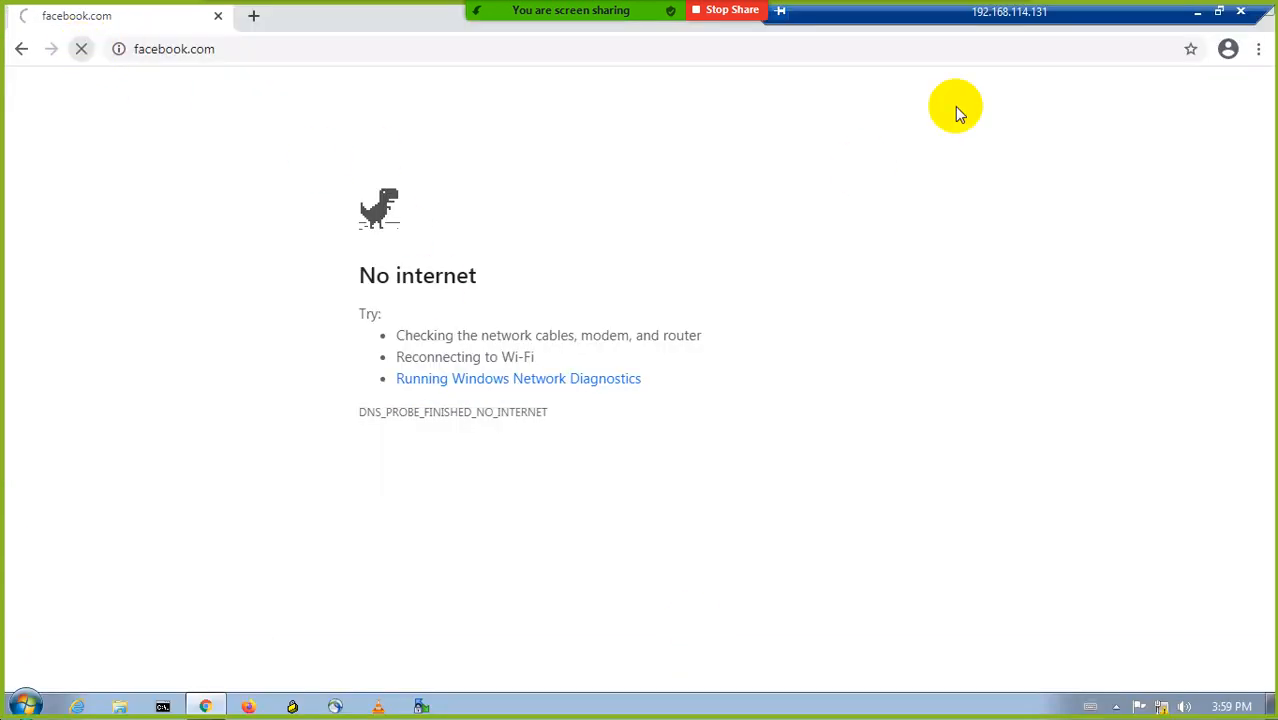
click(1200, 12)
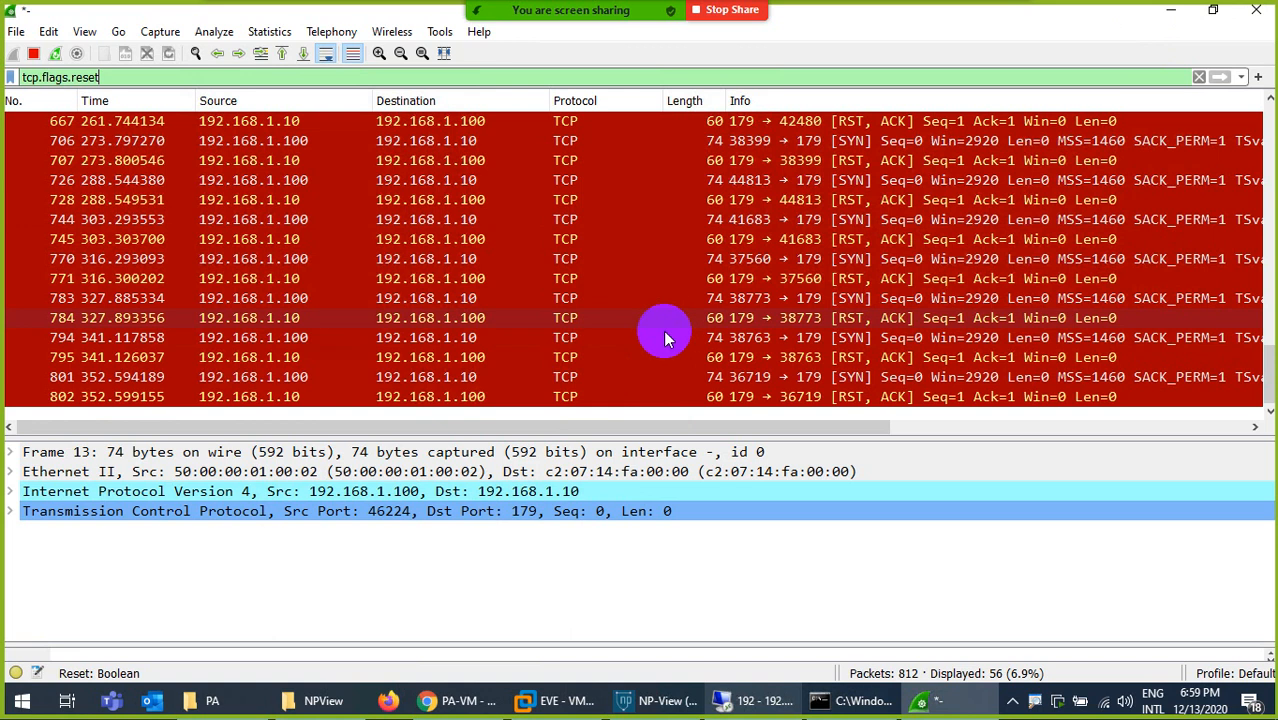
- Switch to PA-VM and set the Allow-All rule's action to Reset both client and server
click(460, 702)
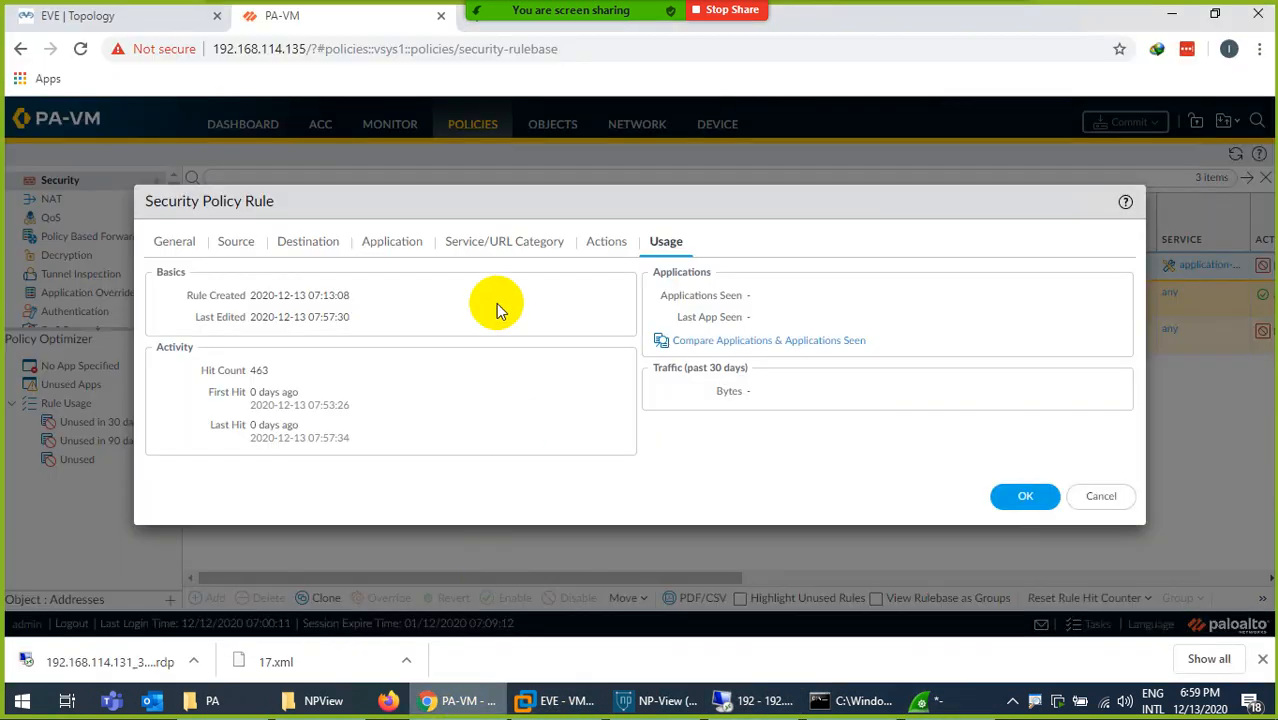
click(602, 243)
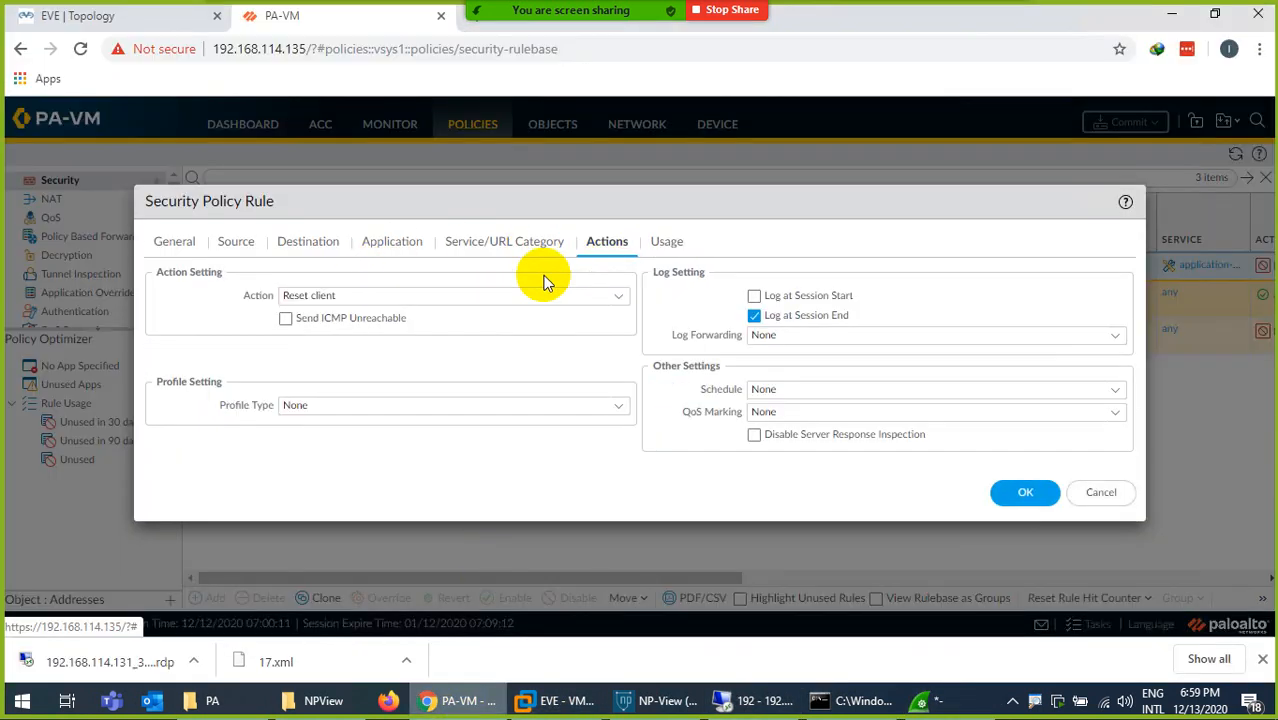
click(613, 295)
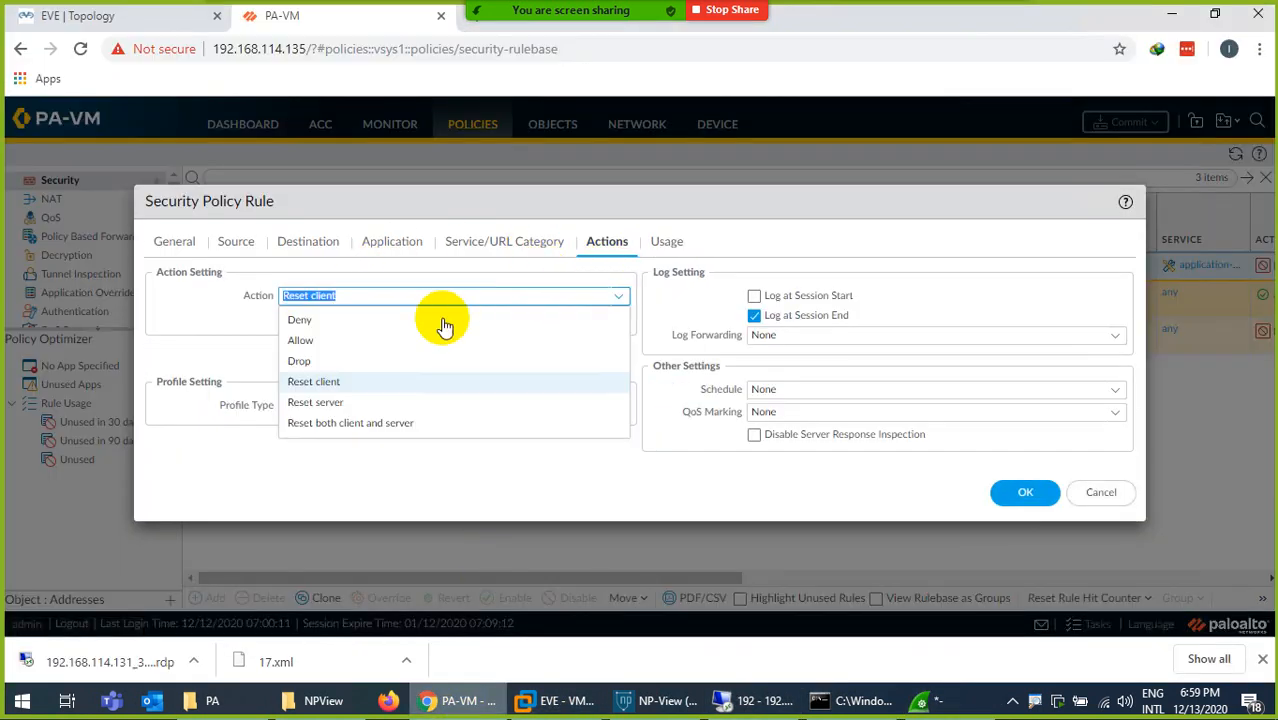
click(325, 428)
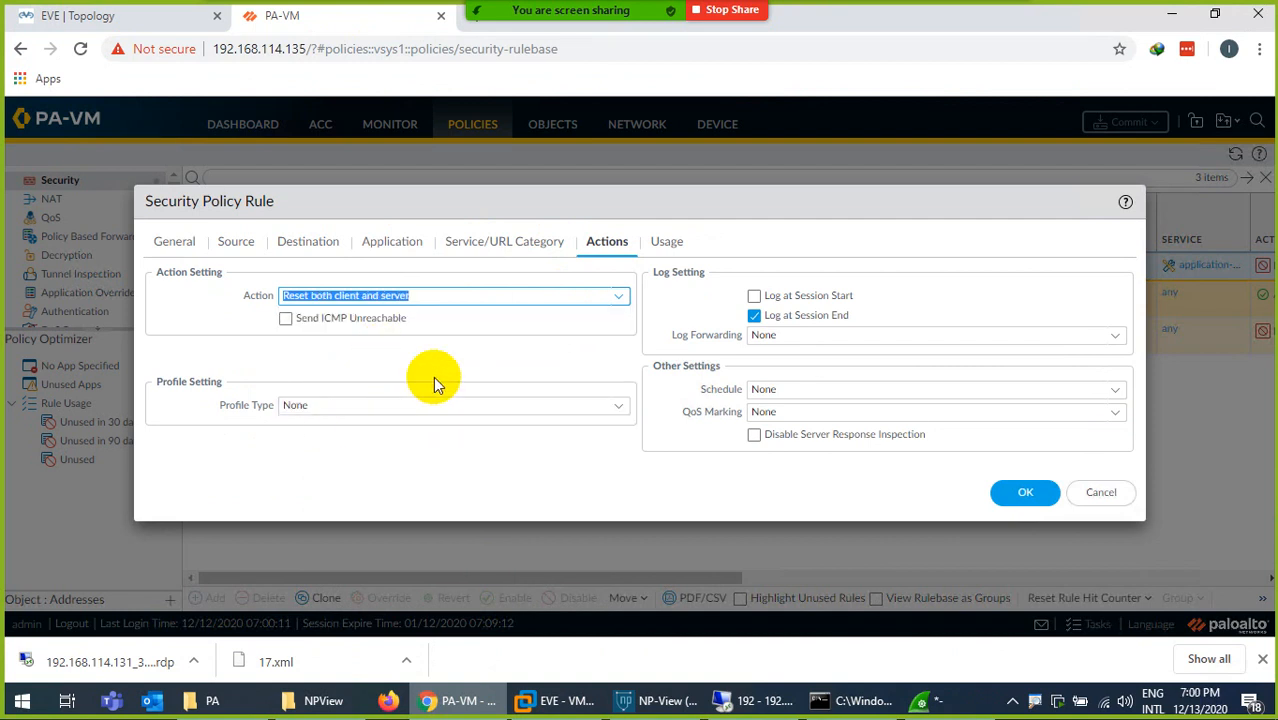
click(1025, 492)
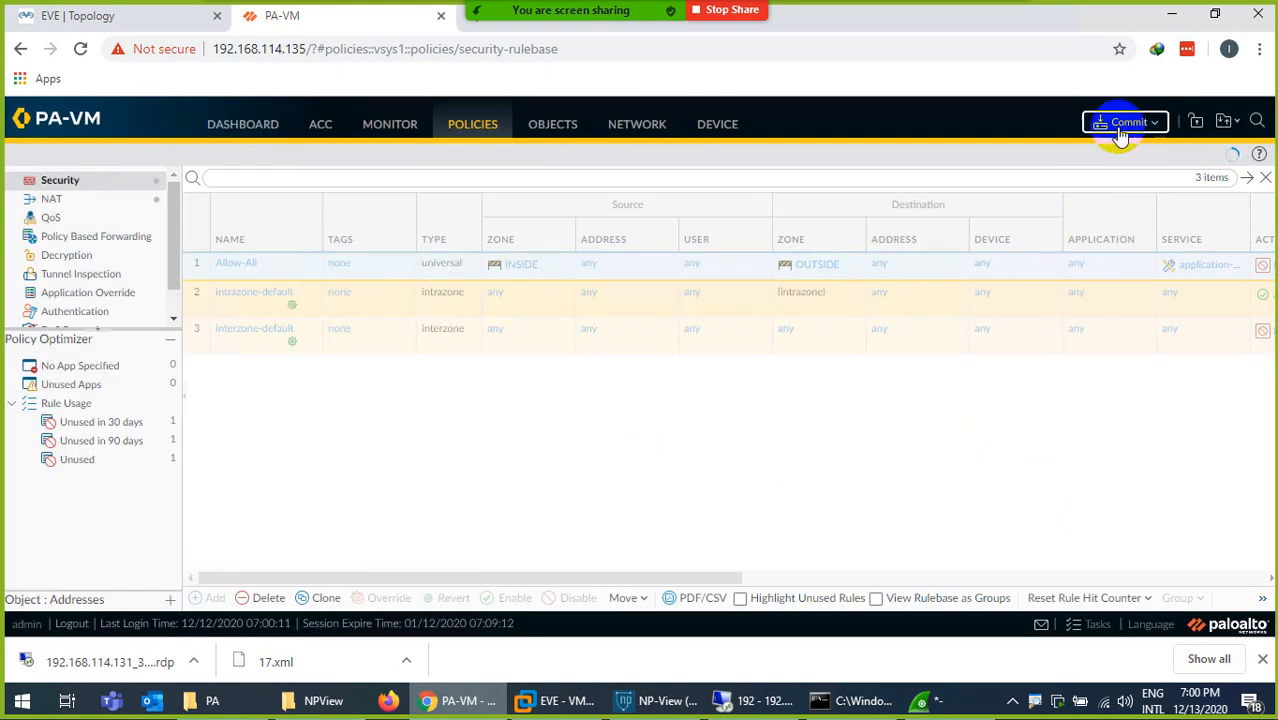
- Commit all policy-and-objects changes and dismiss the commit status
click(1126, 128)
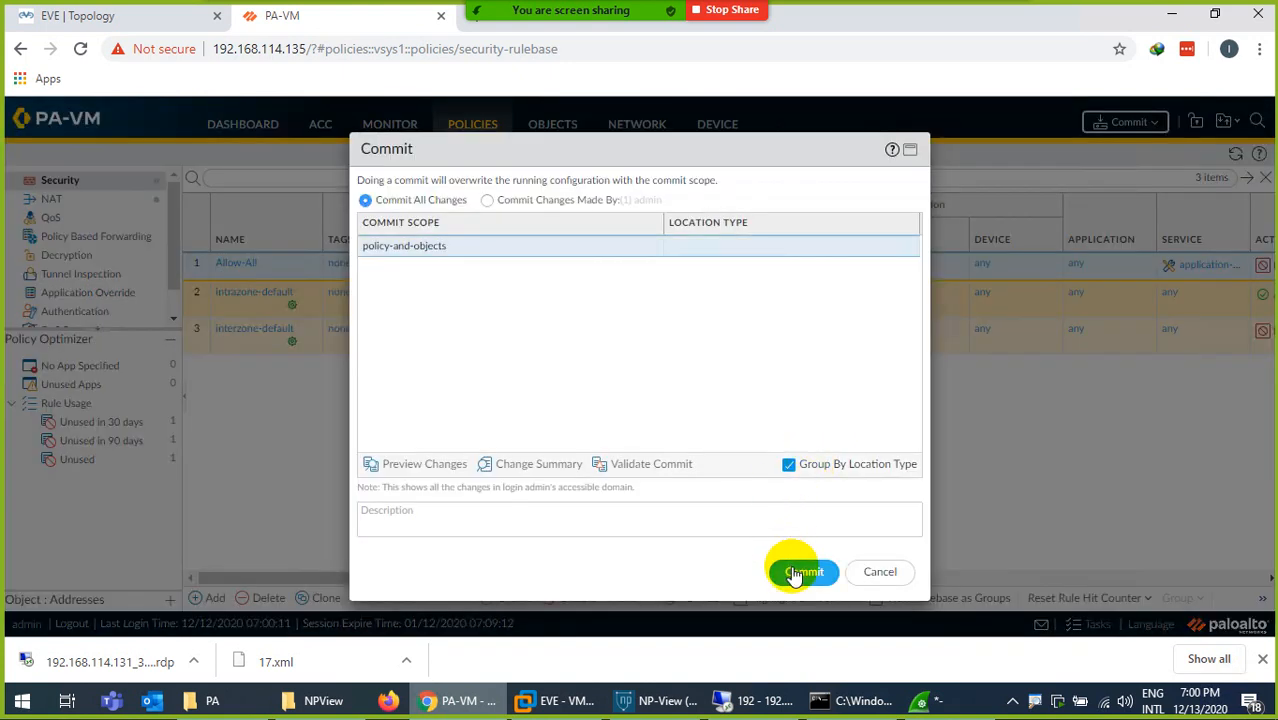
click(795, 574)
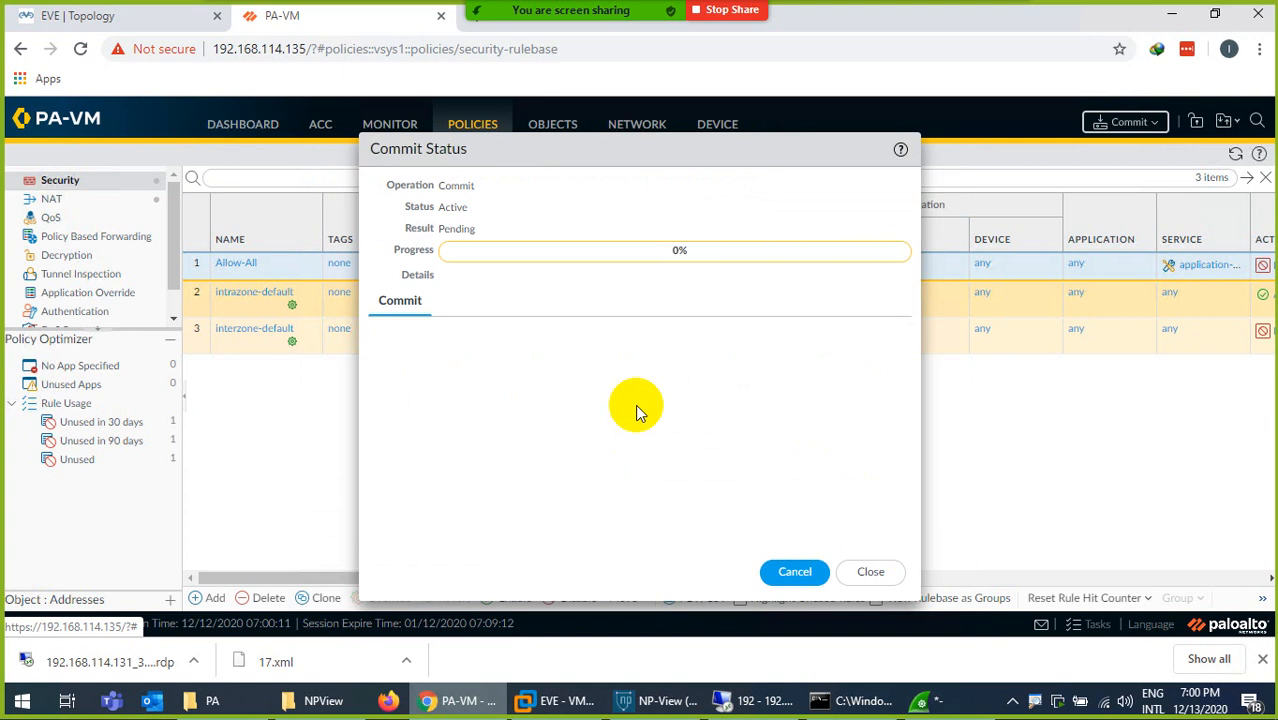
click(870, 571)
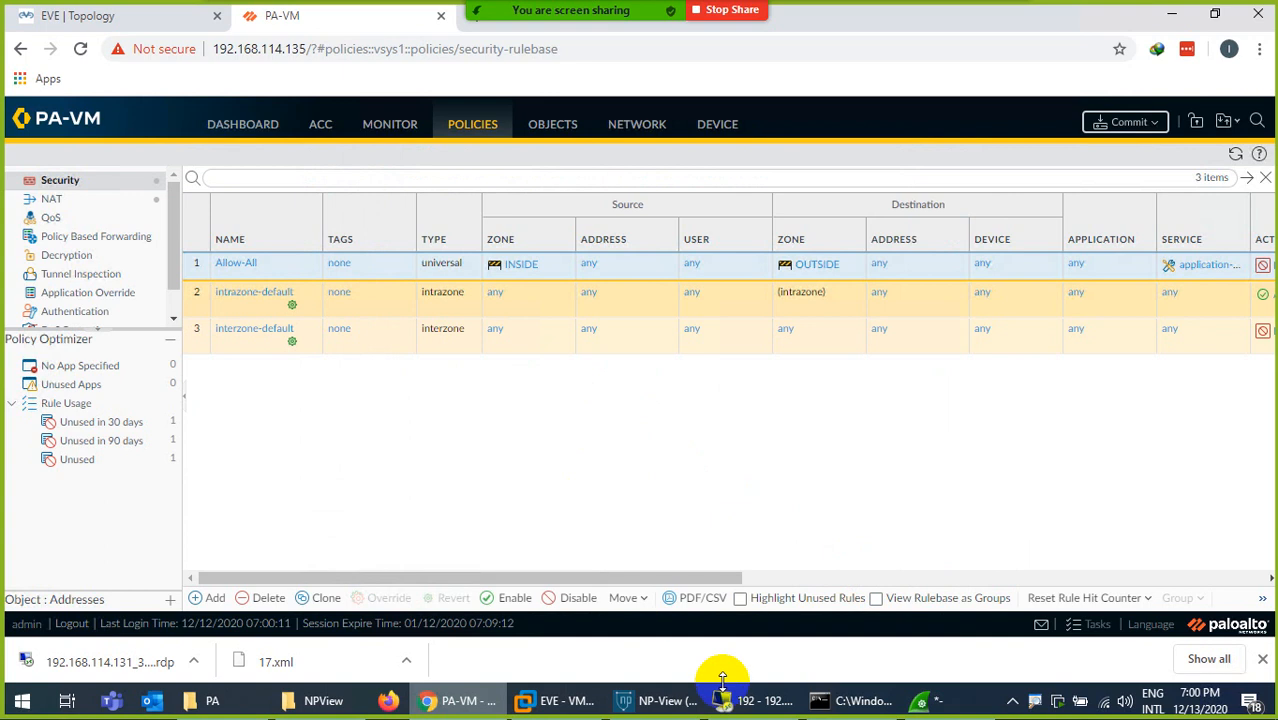
- Create a security policy rule named DNS with source zone INSIDE and destination zone OUTSIDE
click(745, 703)
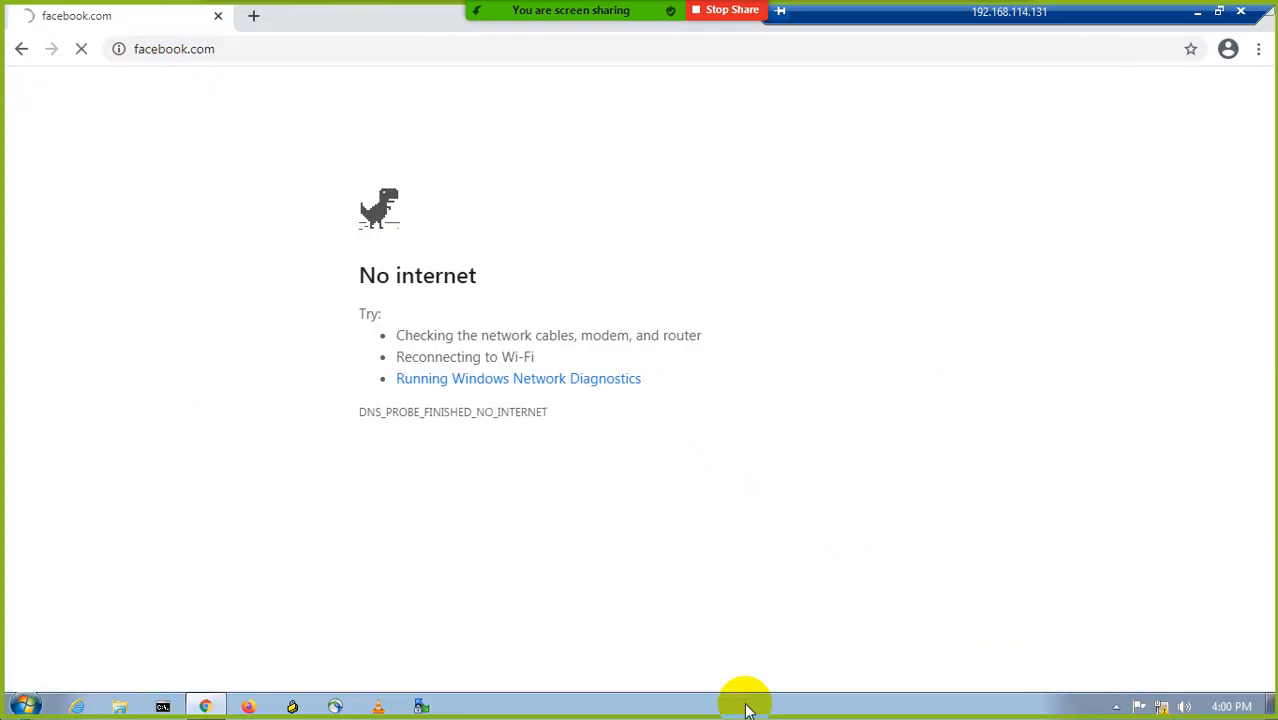
click(1200, 14)
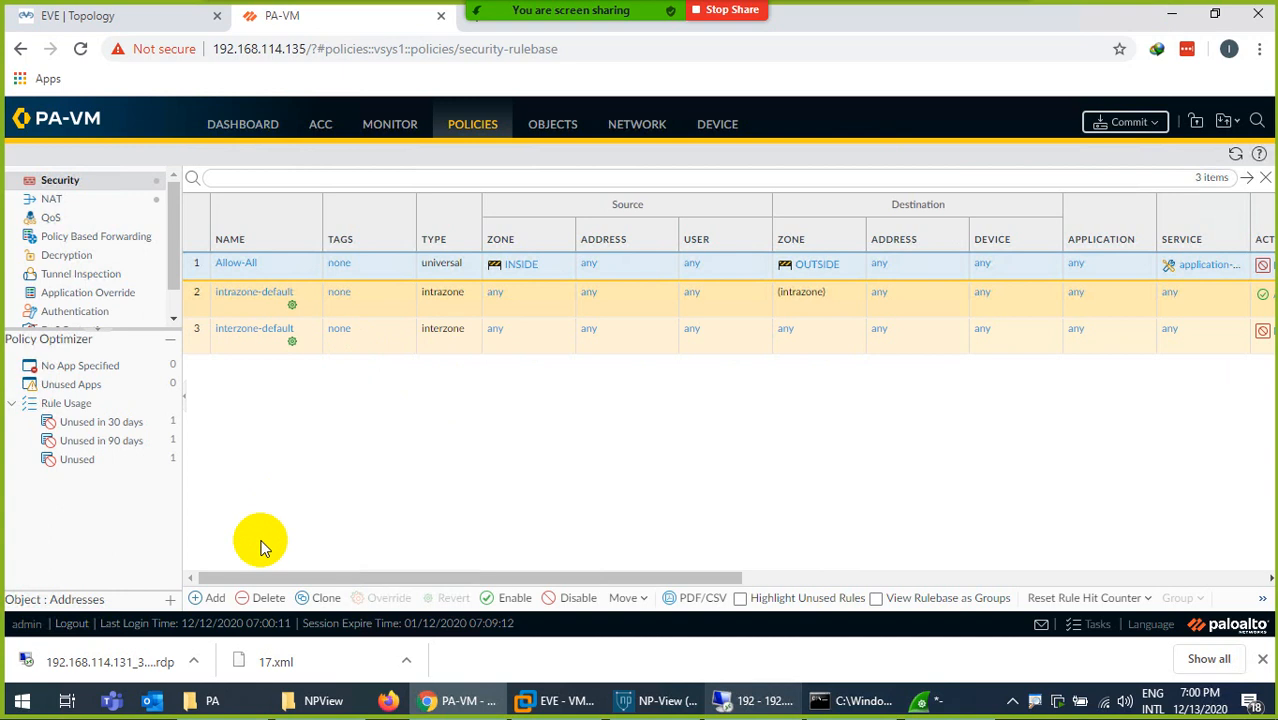
click(207, 596)
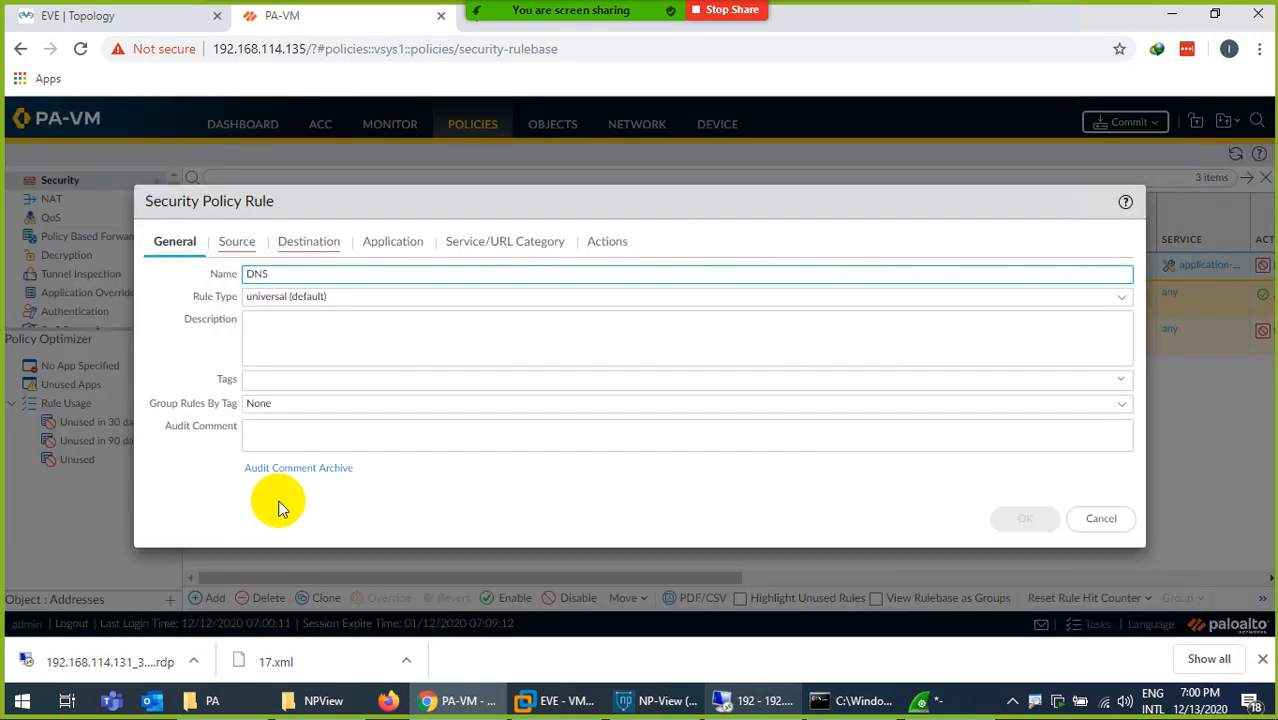
click(237, 244)
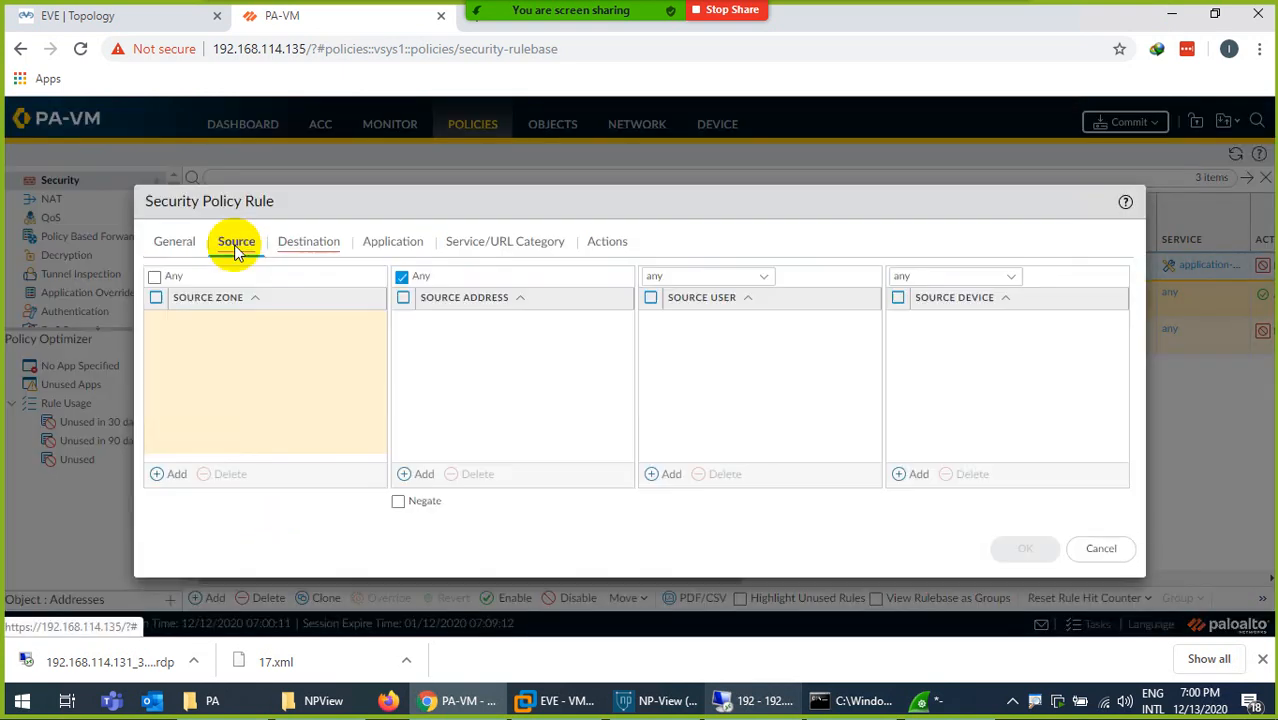
click(171, 474)
click(192, 344)
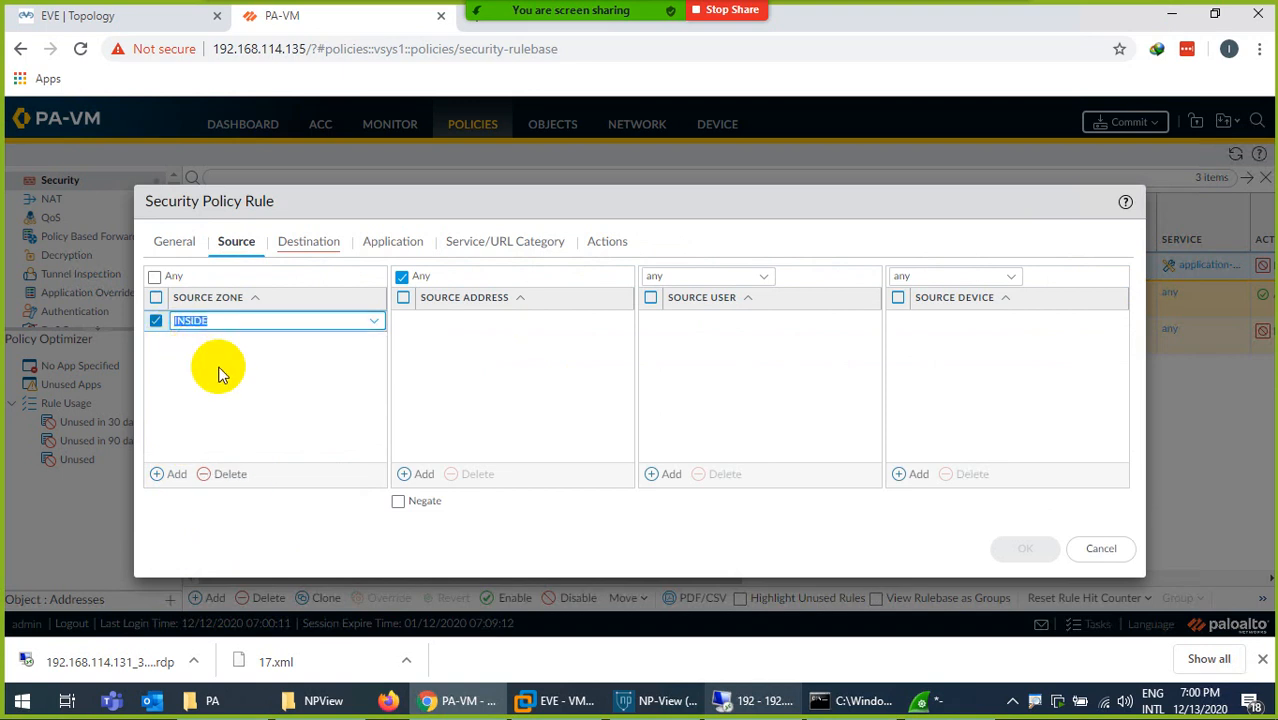
click(305, 242)
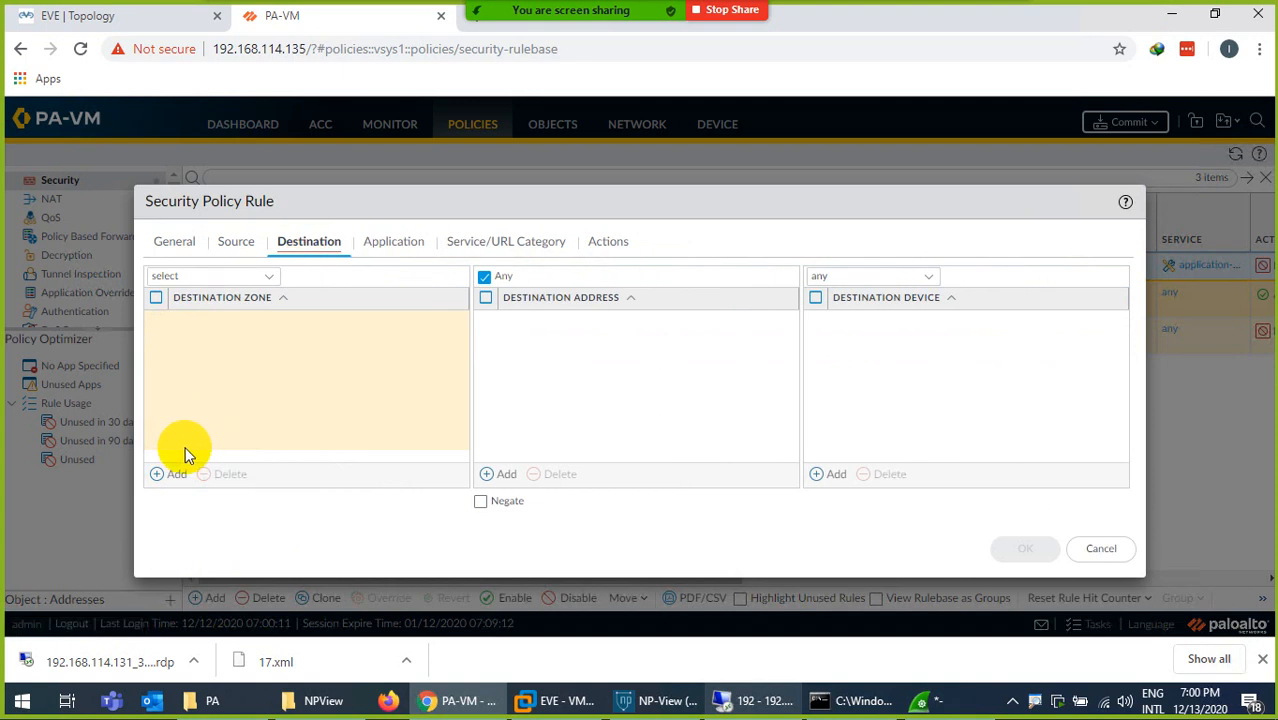
click(176, 473)
click(208, 362)
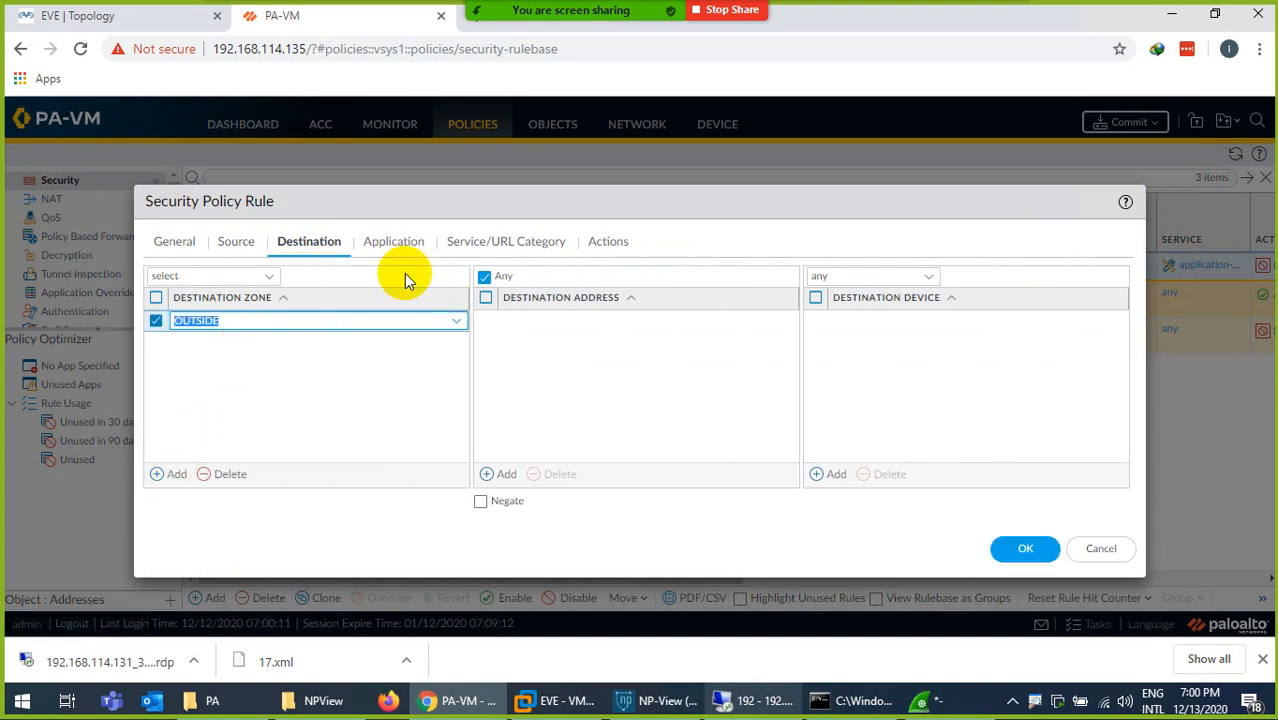
- Add the dns application to the new rule, keep application-default service and the Allow action, and save the rule
click(392, 242)
click(176, 474)
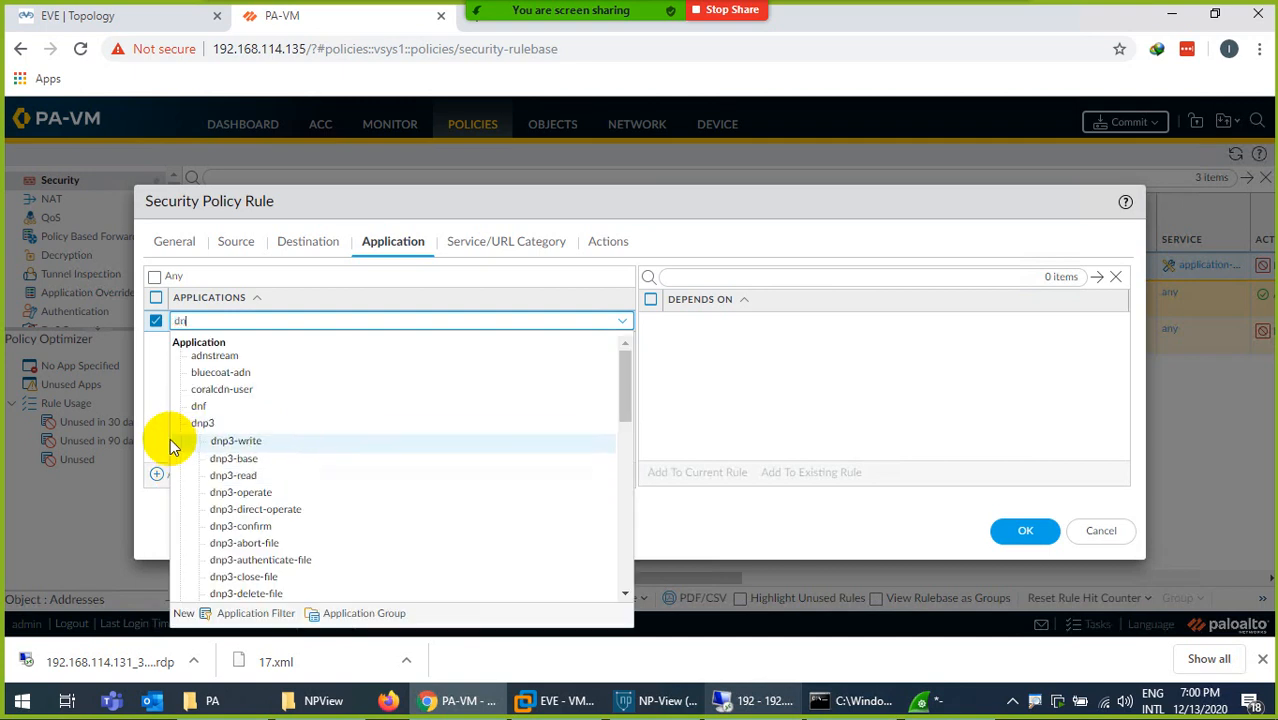
text(s)
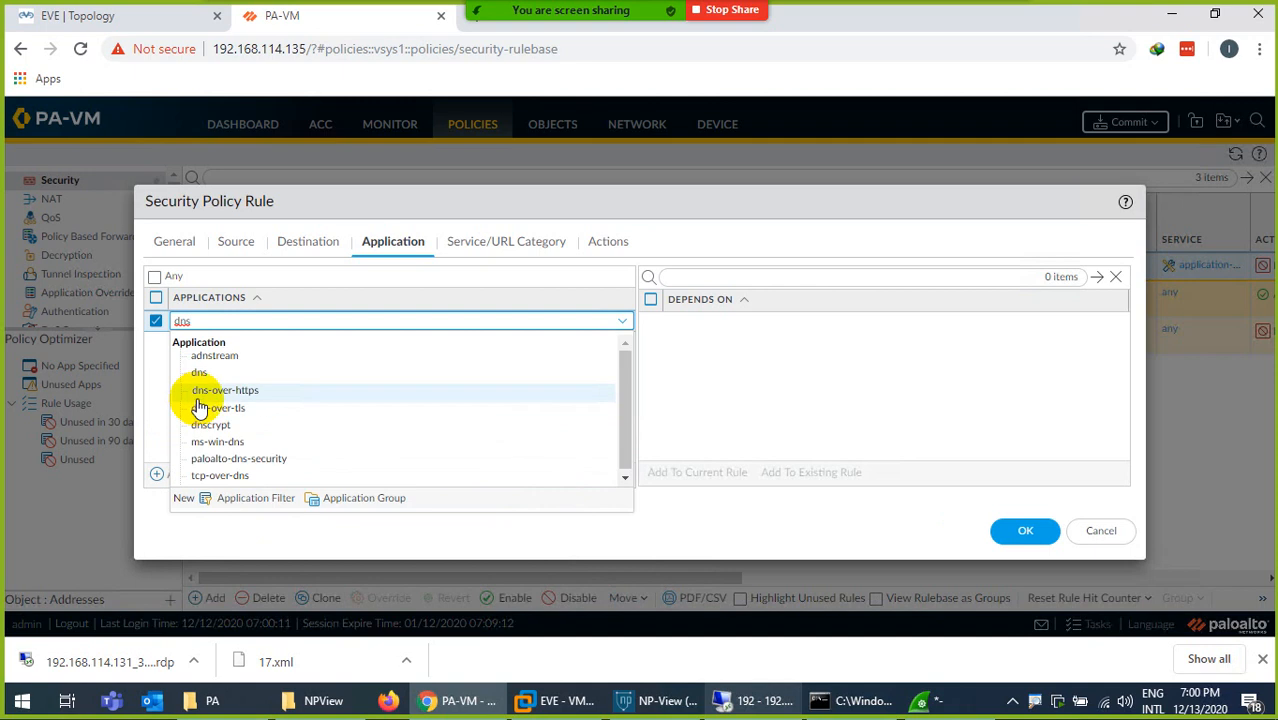
click(197, 386)
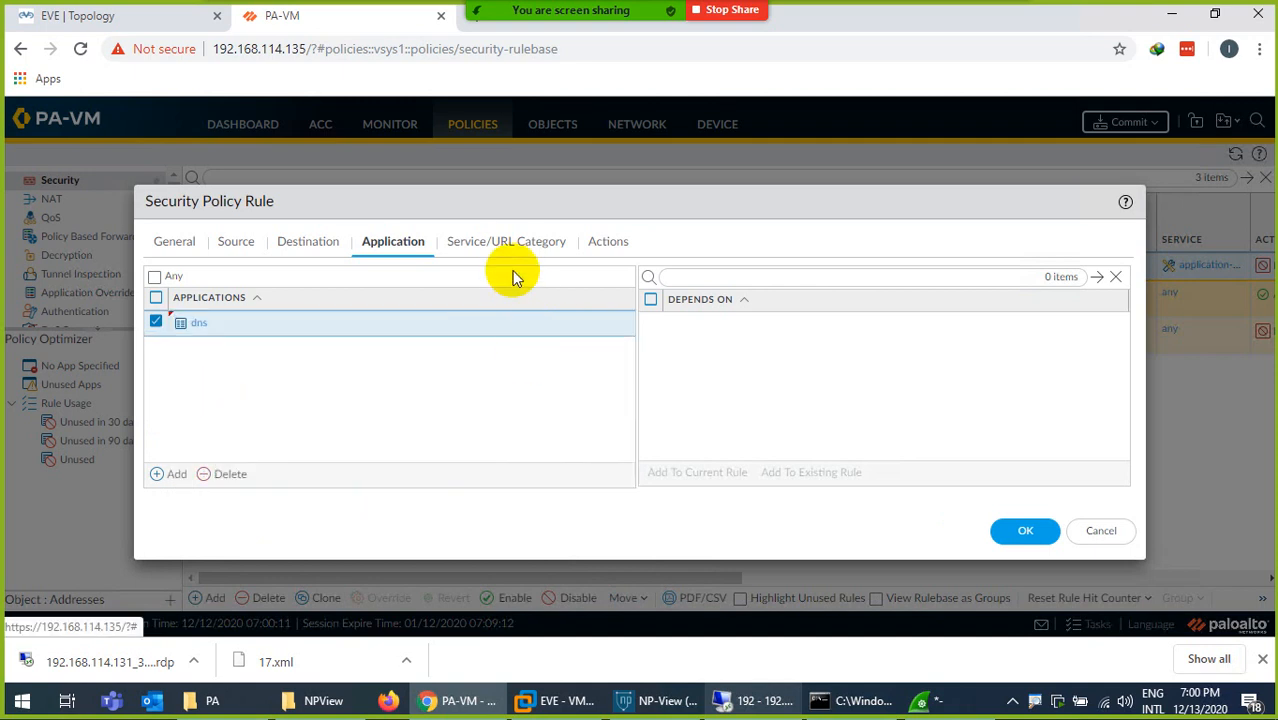
click(505, 243)
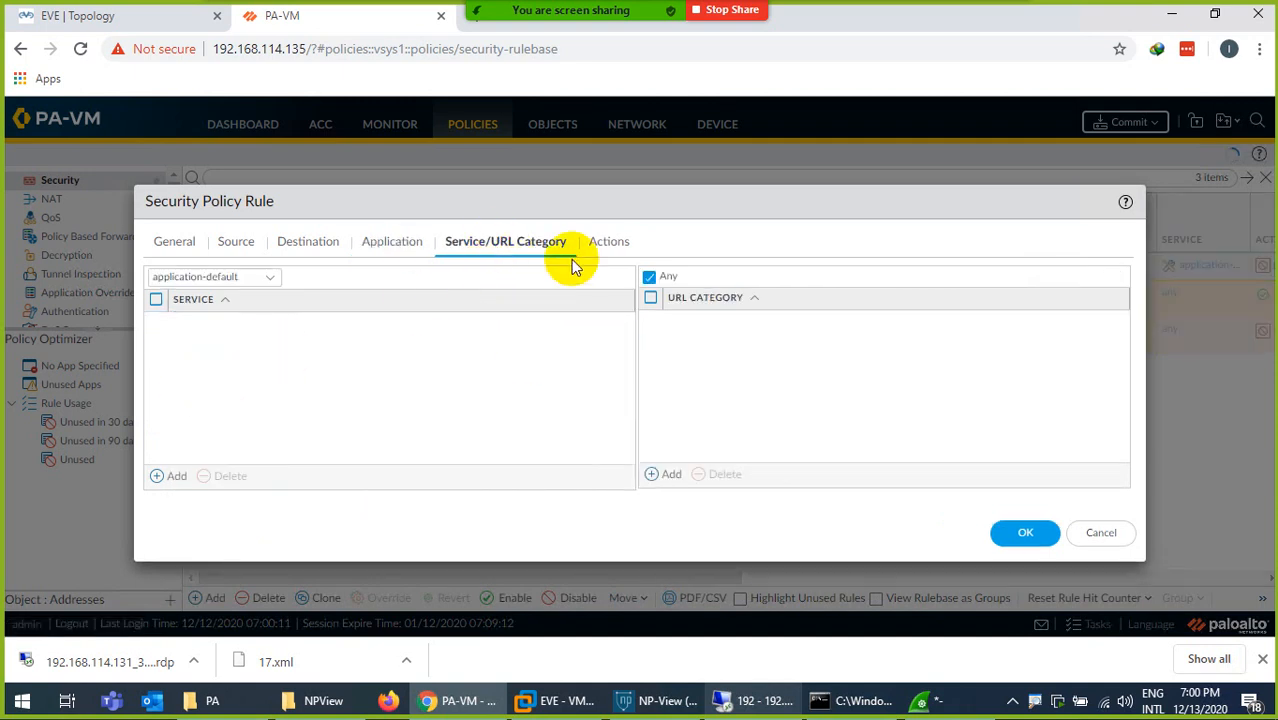
click(605, 243)
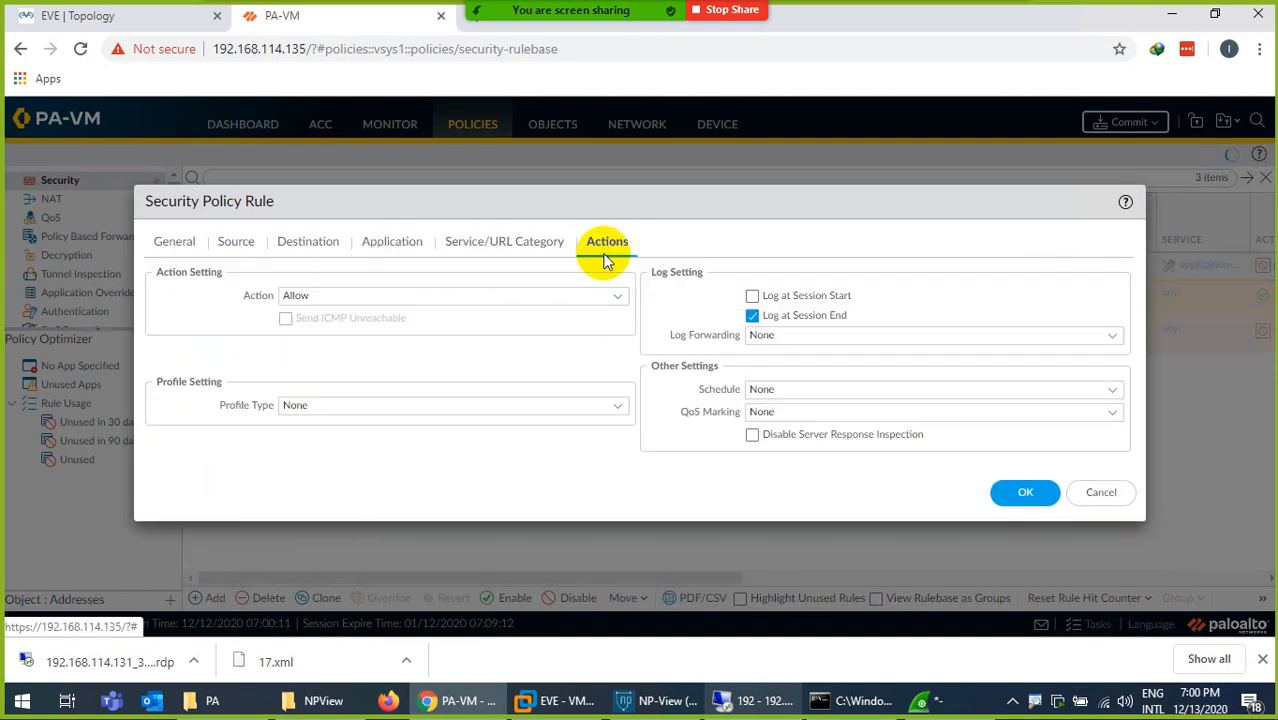
click(1022, 495)
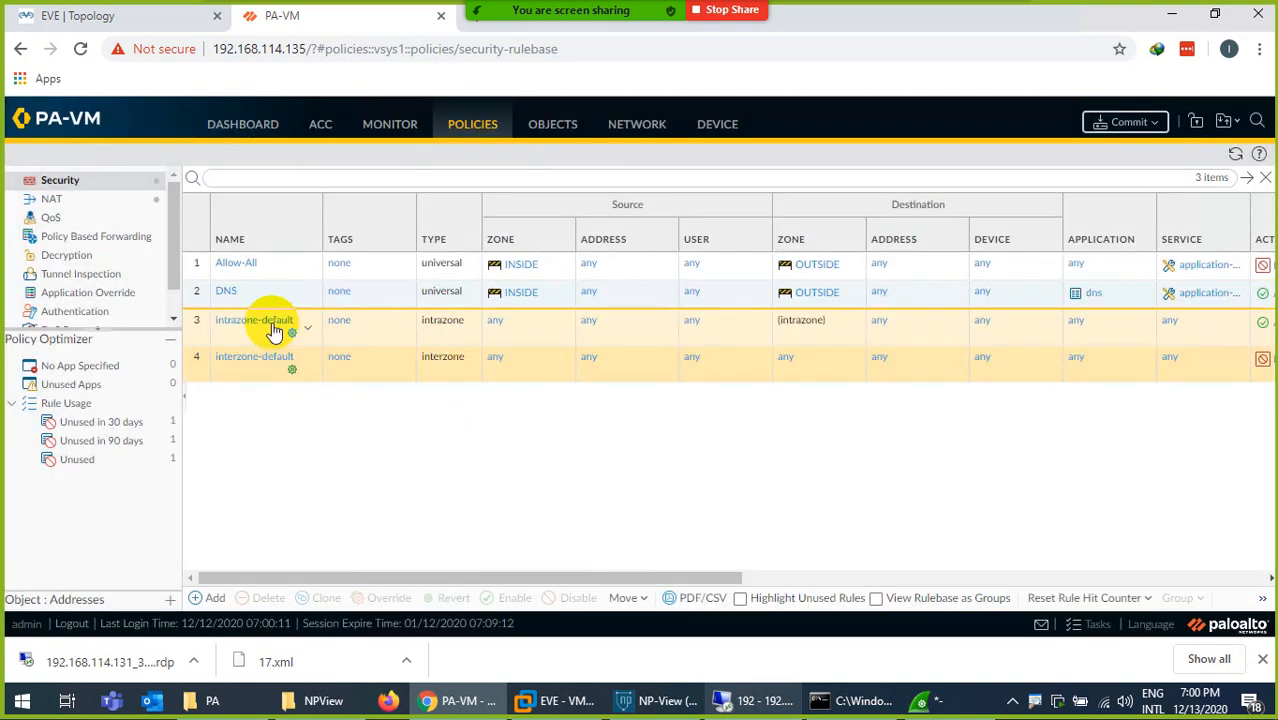
- Move the DNS rule above the Allow-All rule in the security rulebase
click(200, 288)
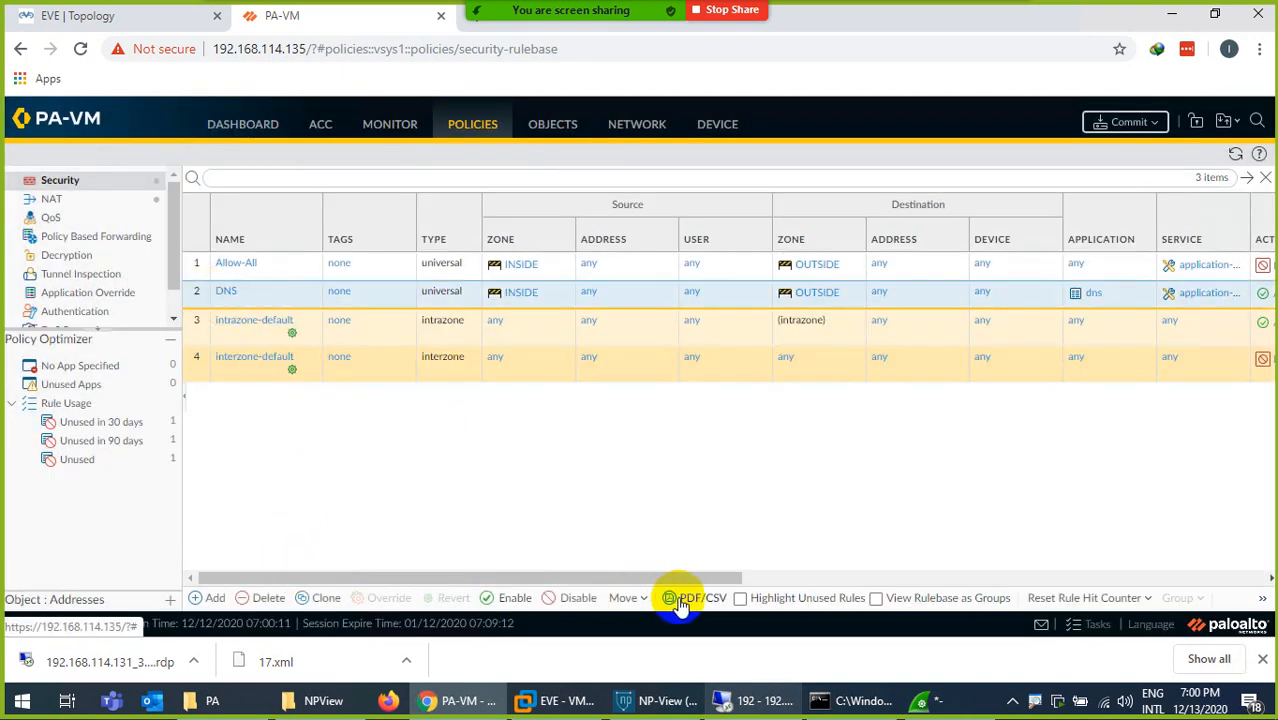
click(627, 597)
click(640, 520)
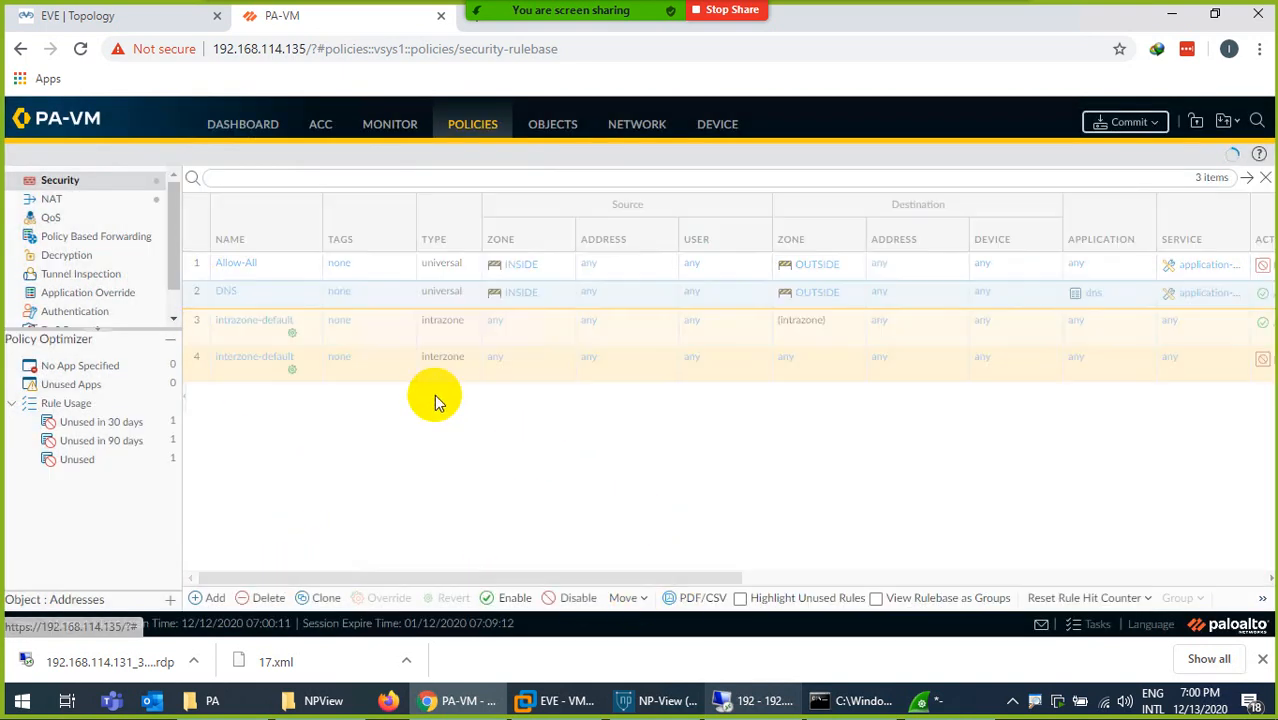
- Commit all changes, checking the Allow-All rule's action settings while the commit runs, and dismiss the commit status
click(1108, 118)
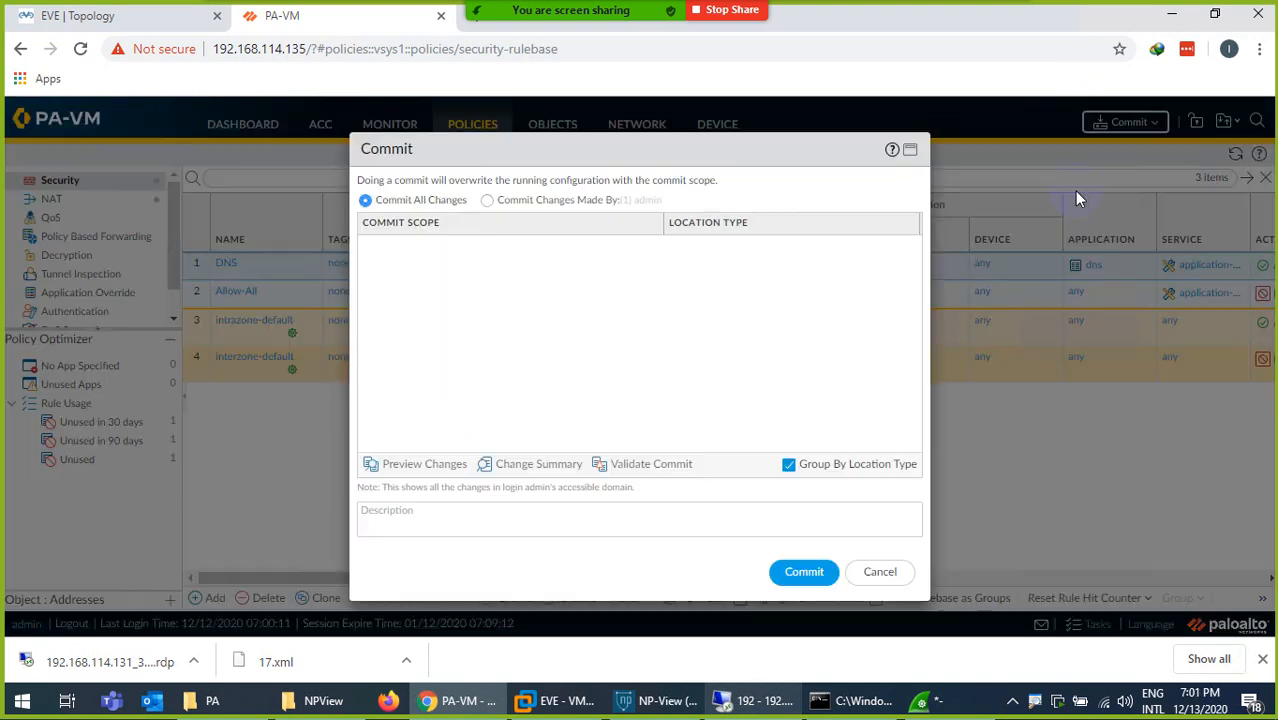
click(804, 571)
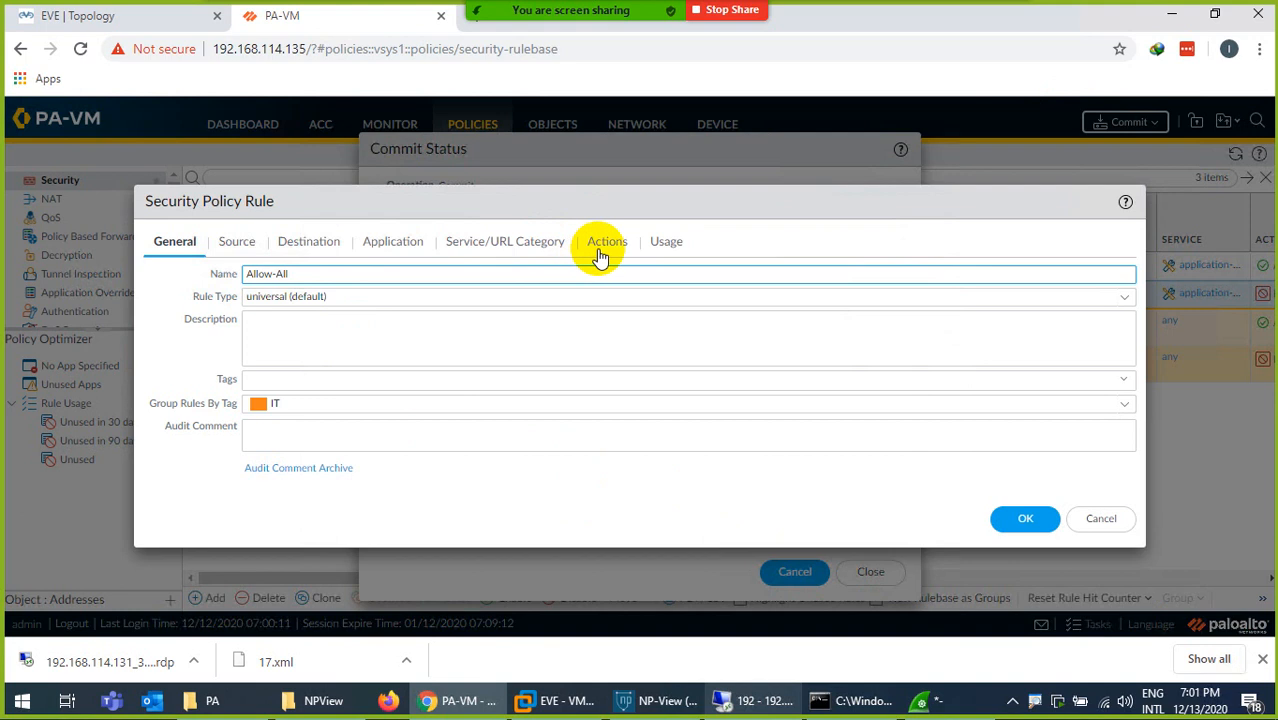
click(601, 250)
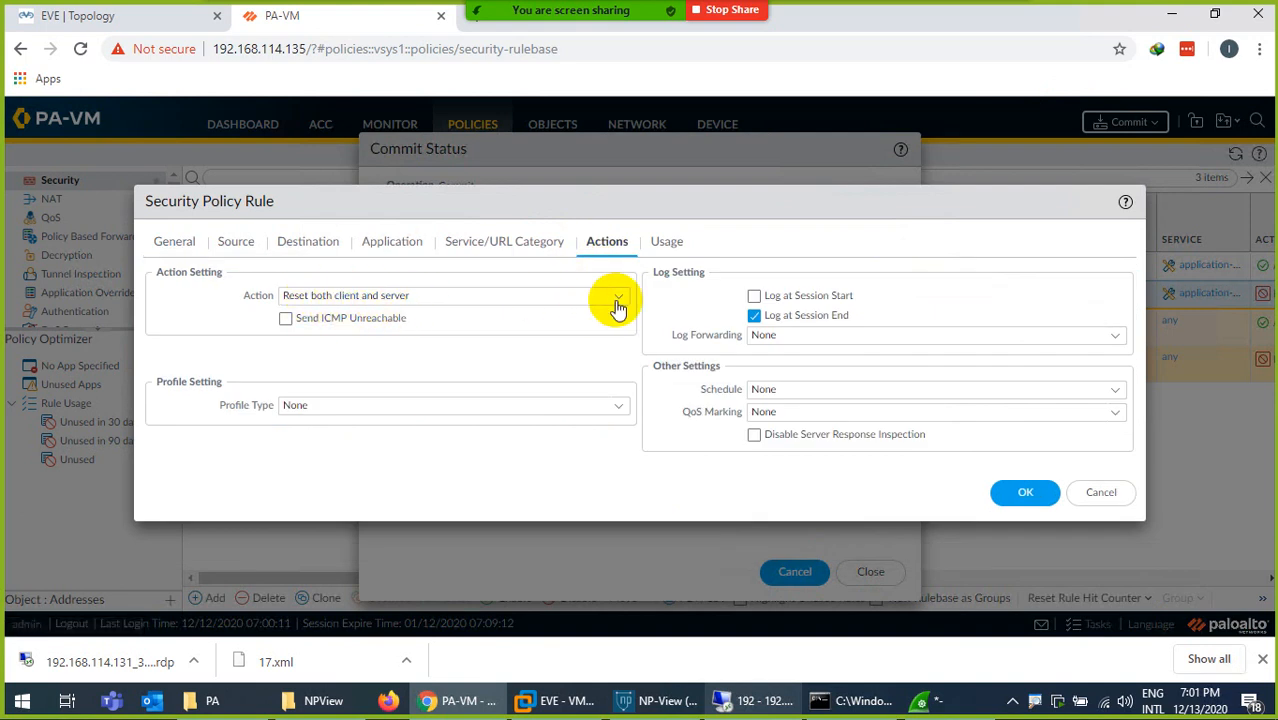
click(1100, 495)
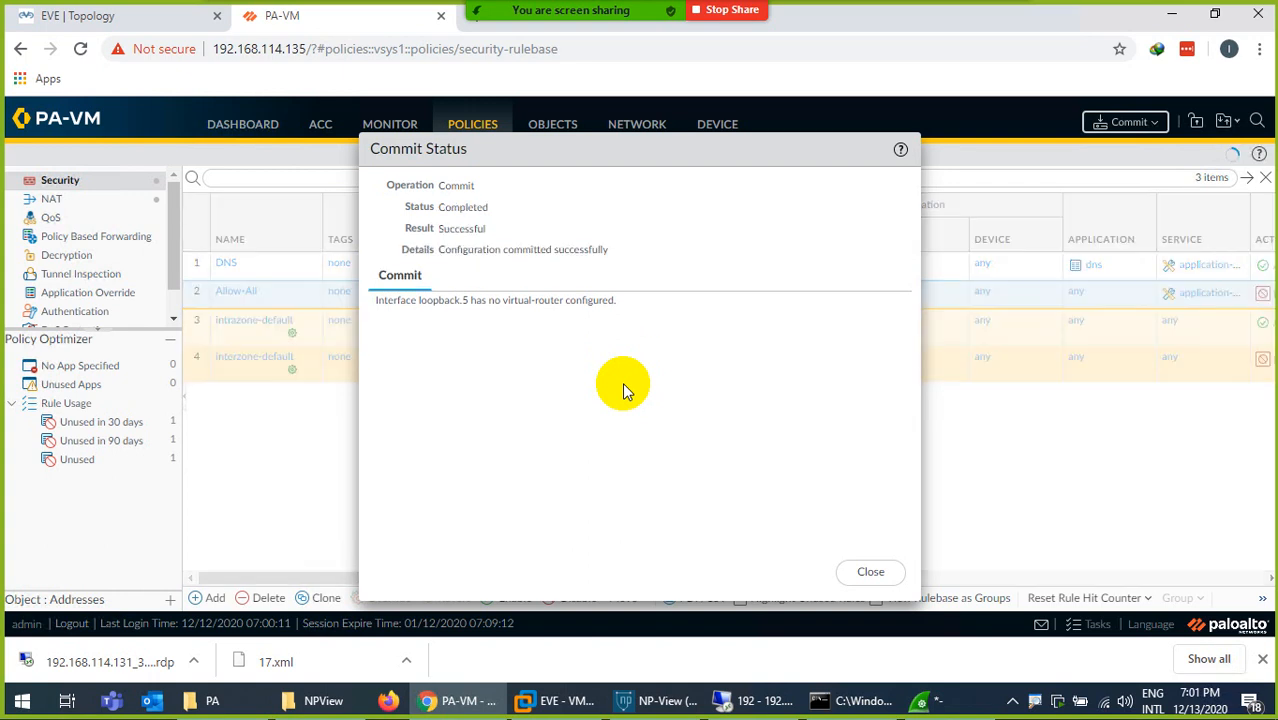
click(870, 568)
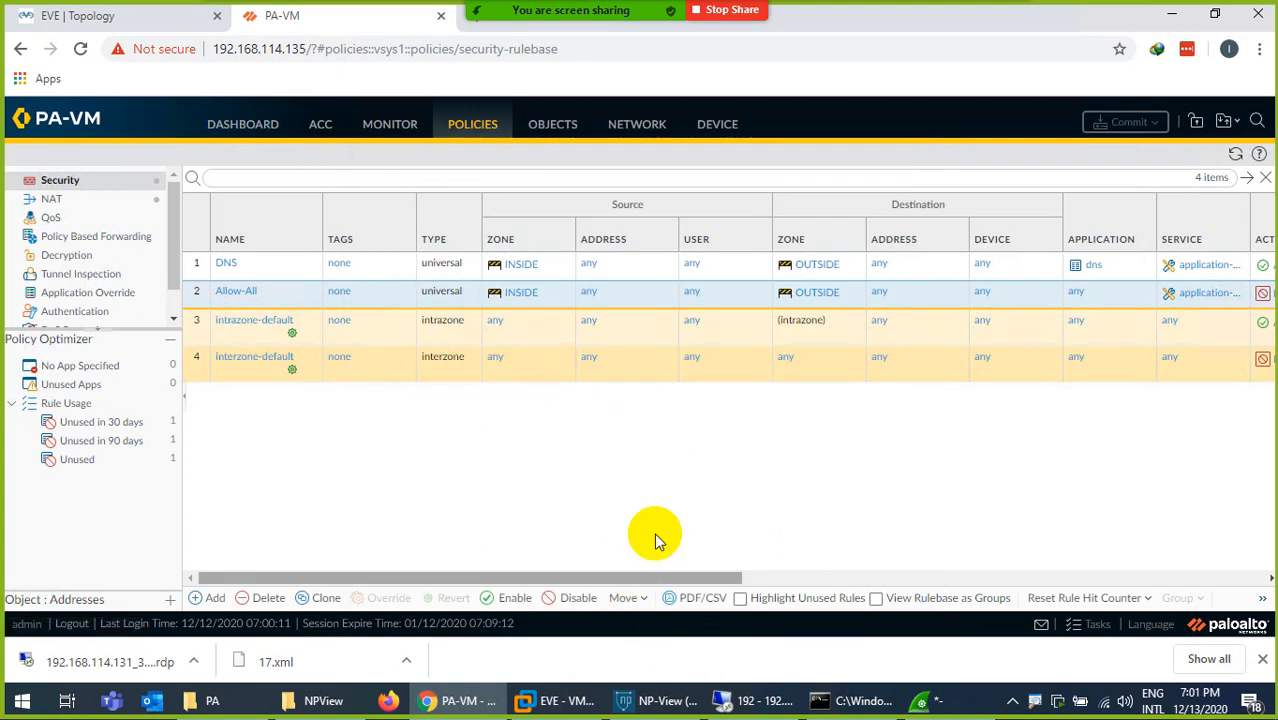
- Load facebook.com again in the remote desktop session and switch back to the Wireshark capture
mouse_move(825, 682)
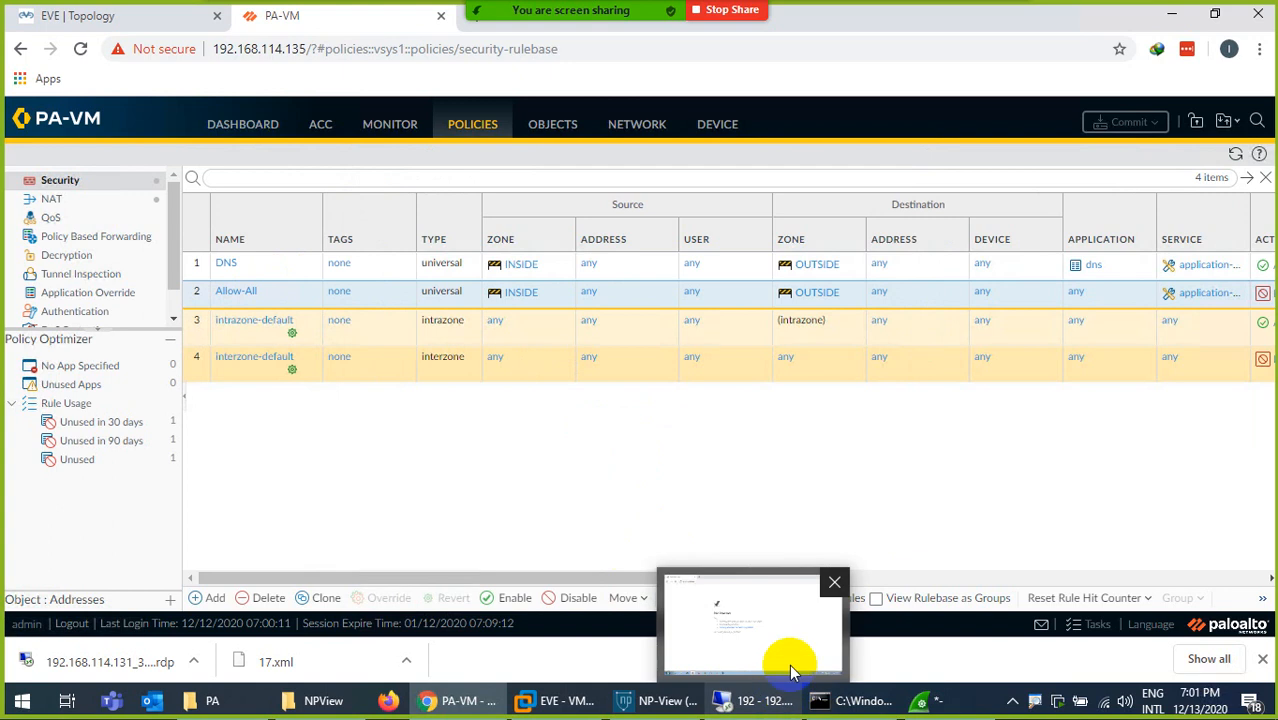
click(778, 664)
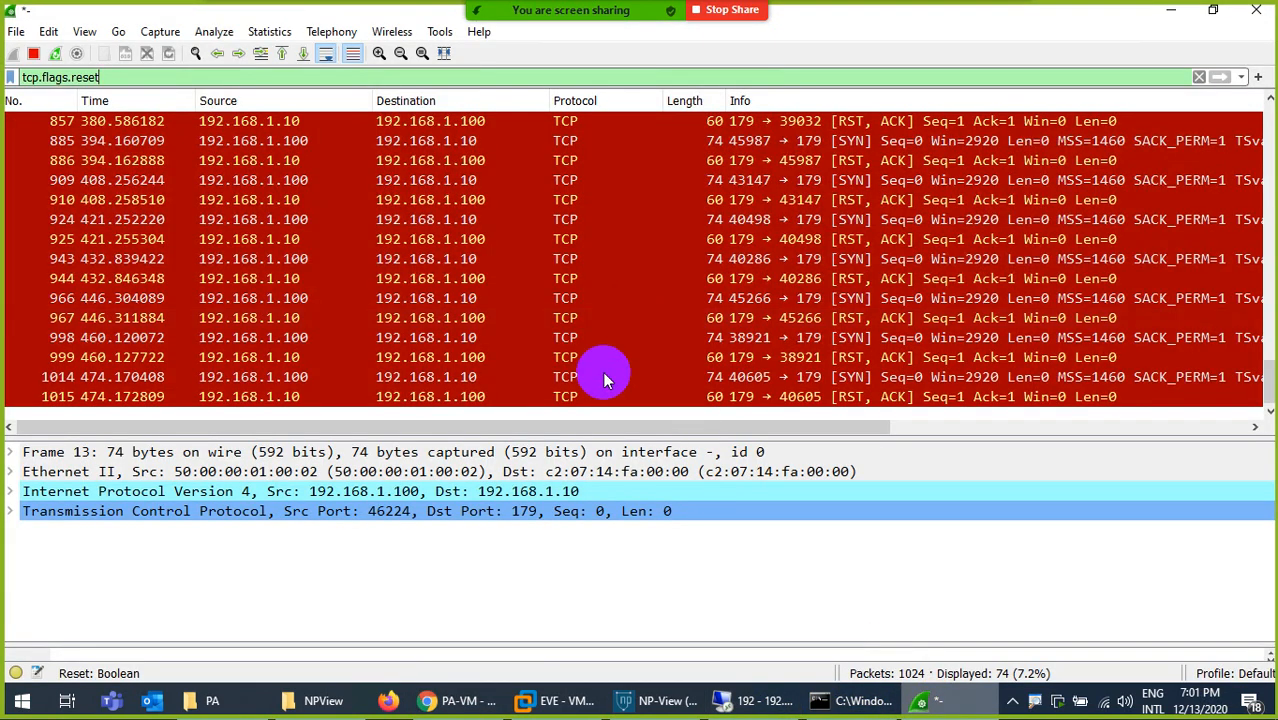
click(474, 706)
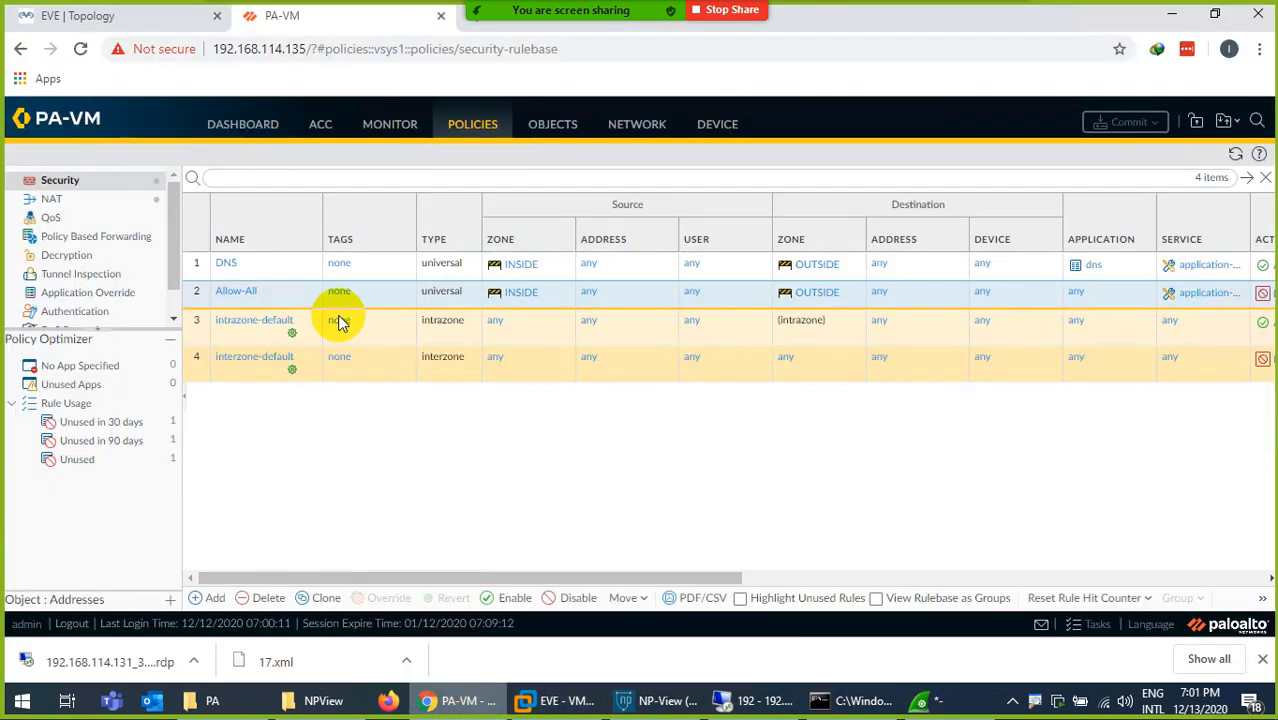
click(722, 700)
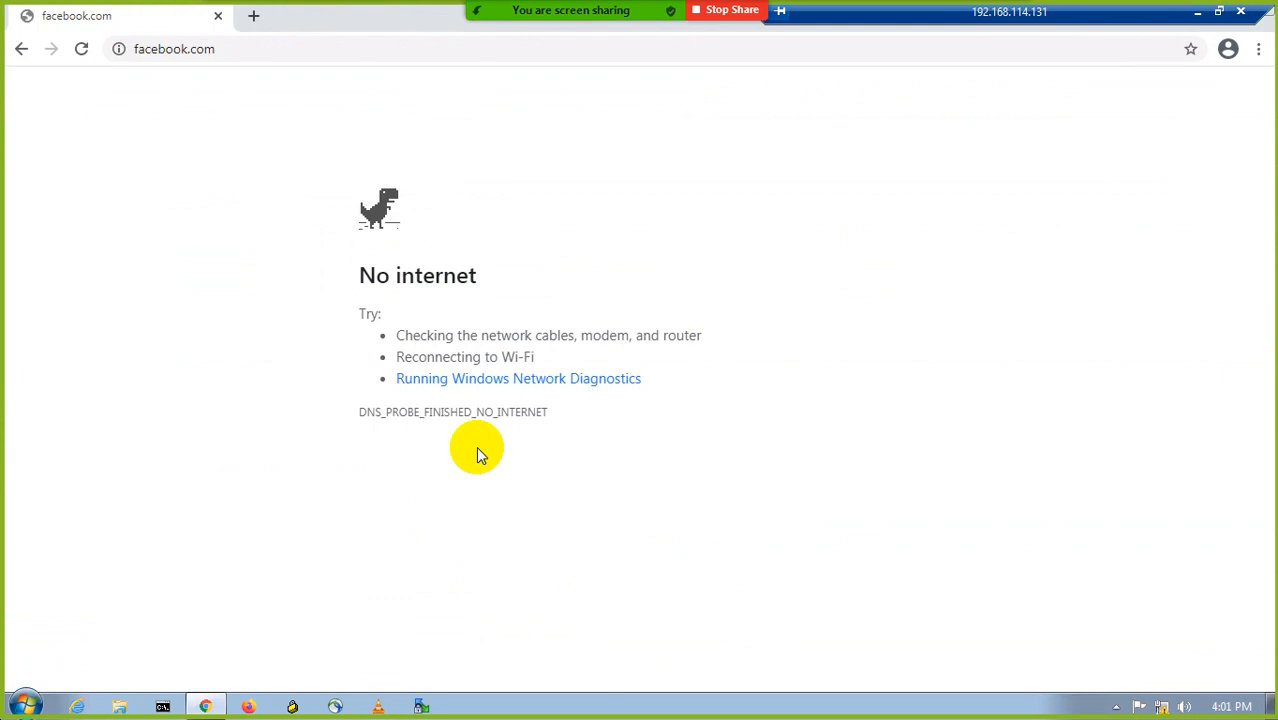
click(256, 57)
key(Return)
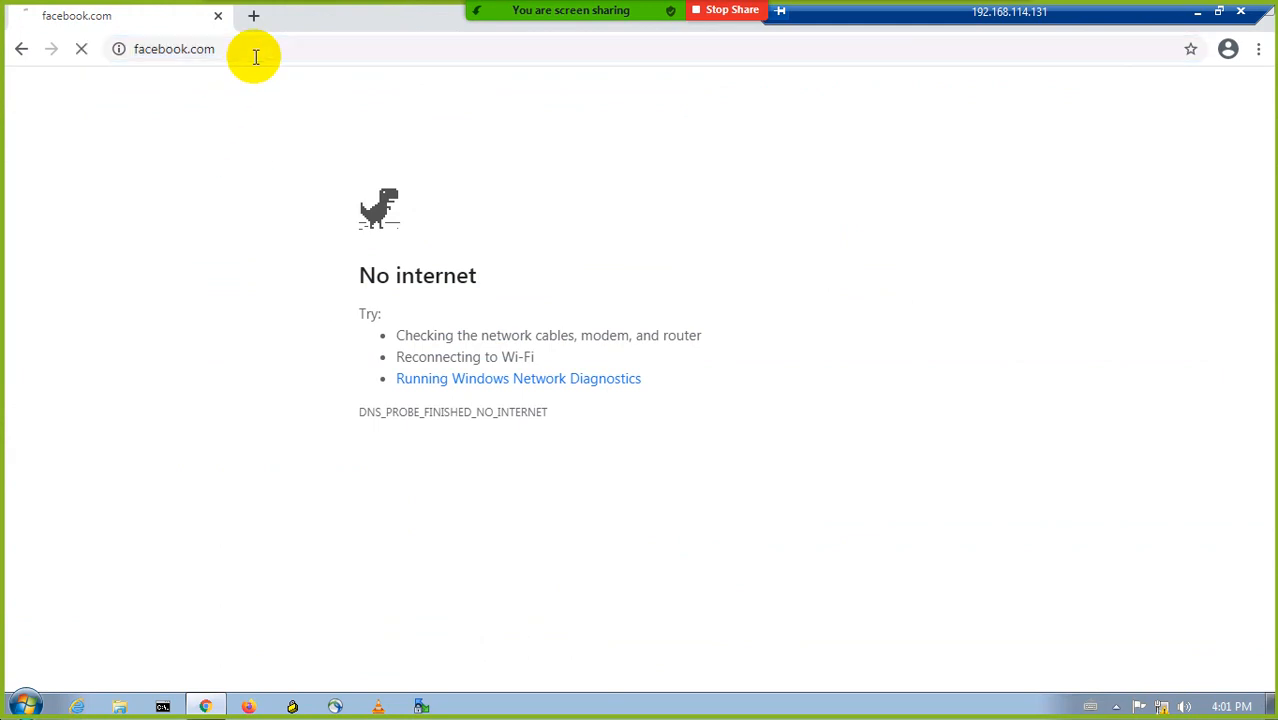
click(1195, 11)
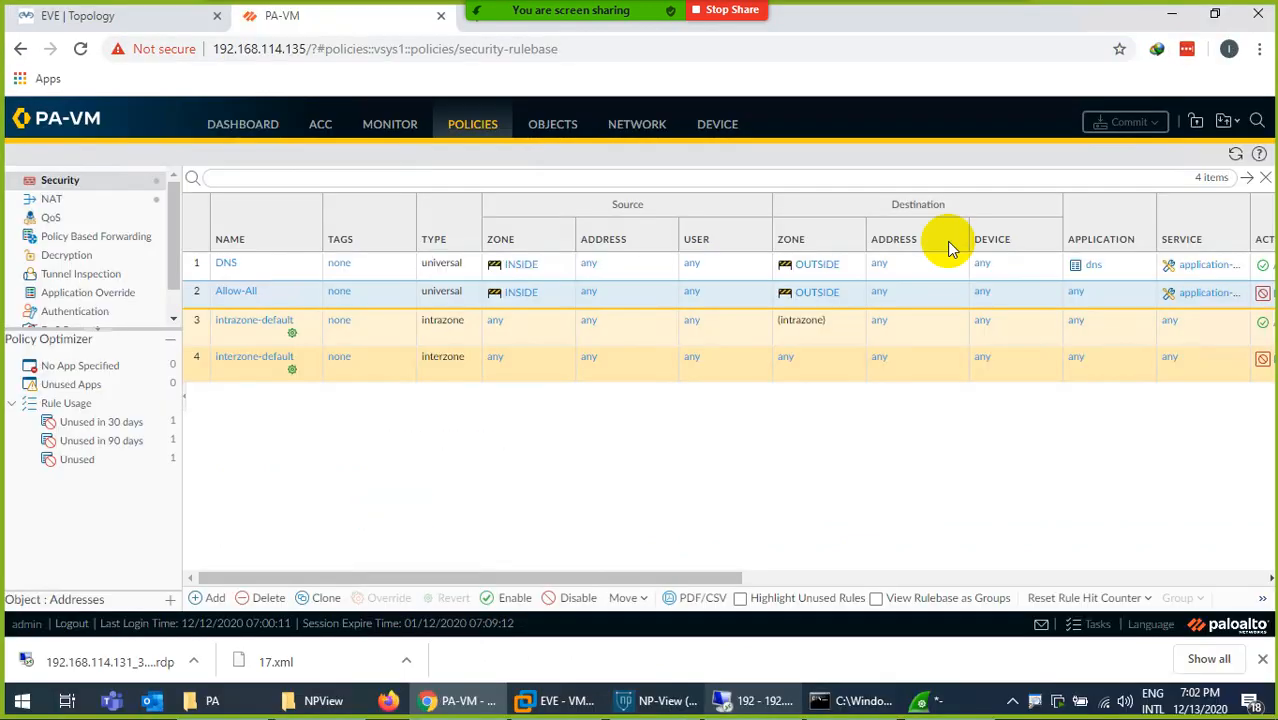
click(920, 700)
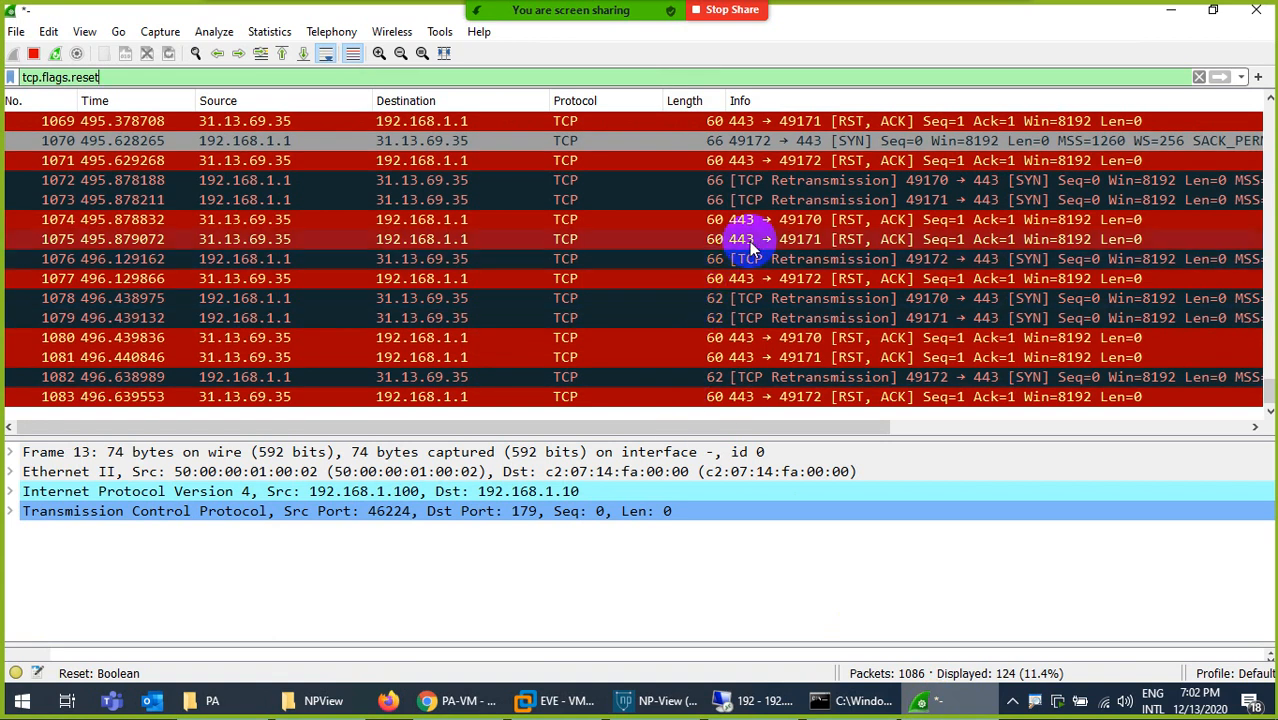
- Examine the TCP retransmission and RST, ACK packets exchanged between the client and the web server in the filtered capture
click(790, 181)
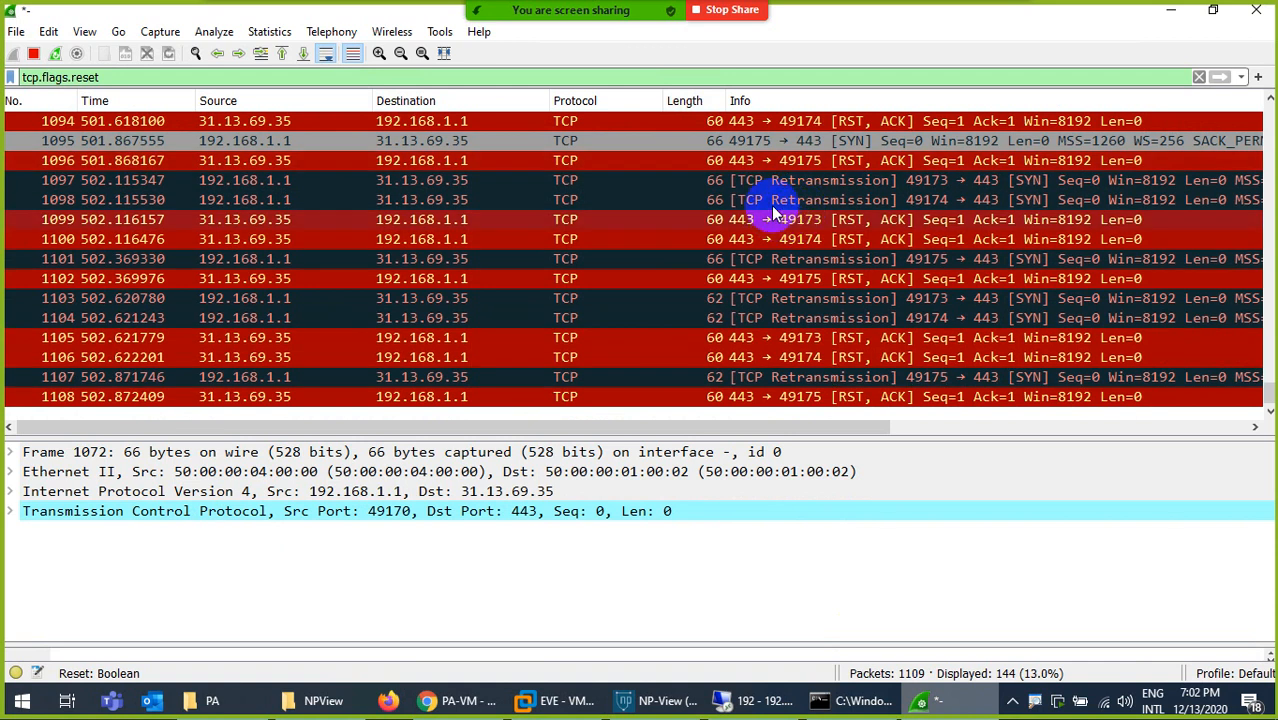
click(754, 186)
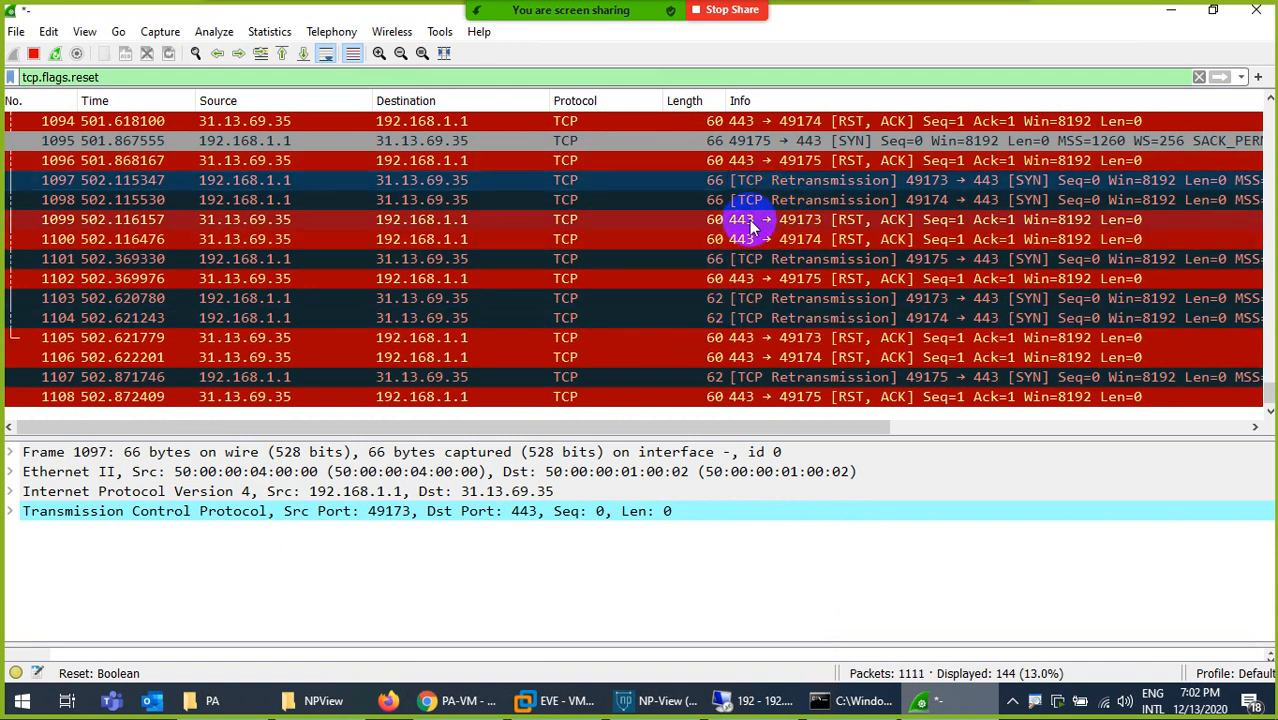
click(758, 165)
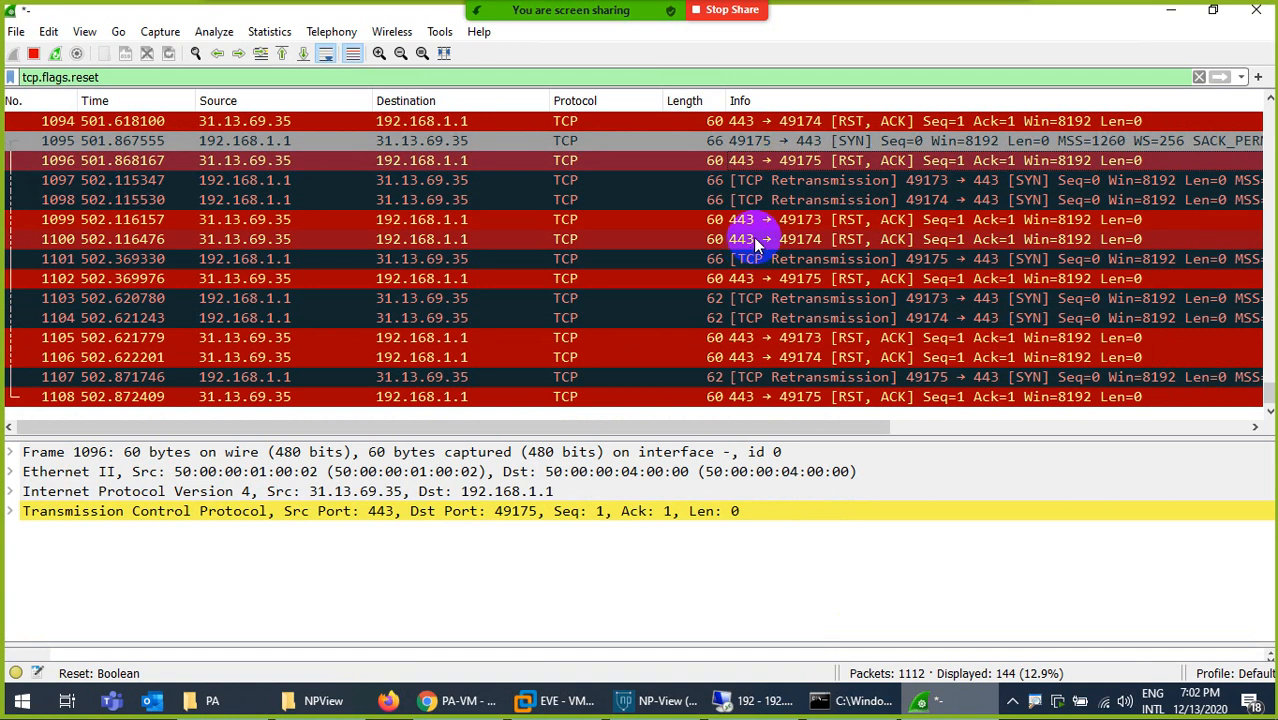
click(778, 201)
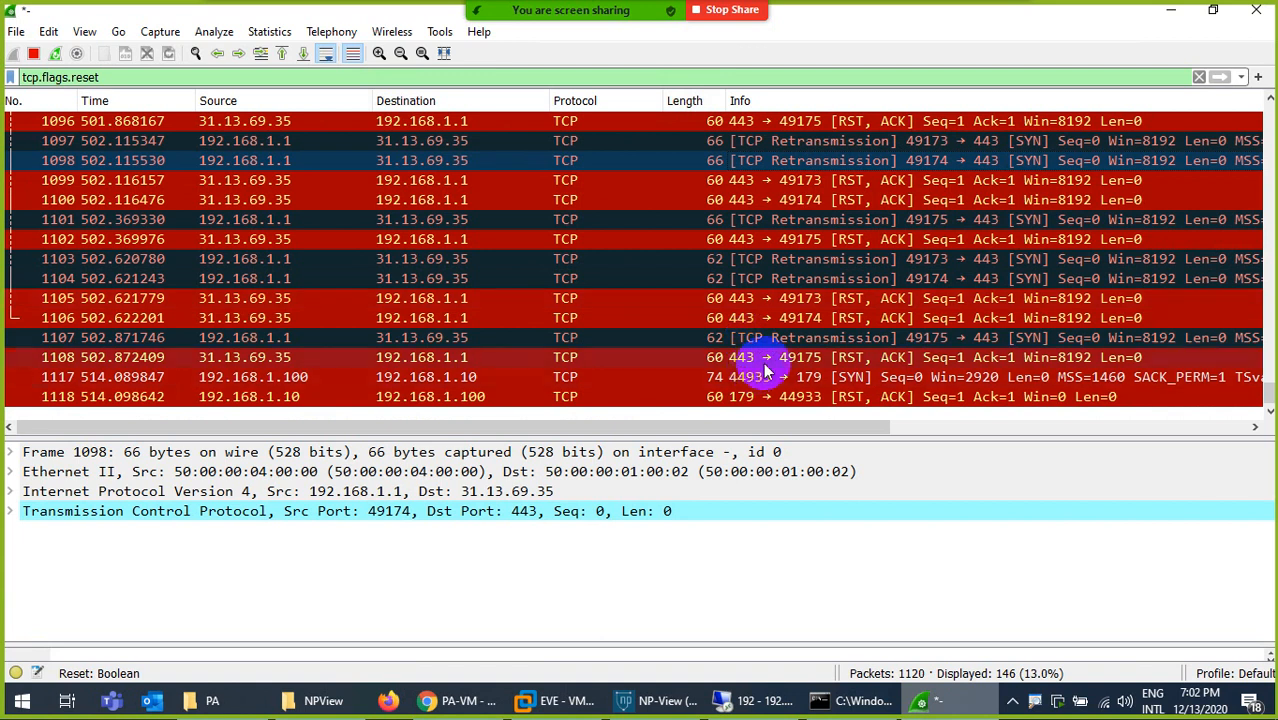
click(758, 379)
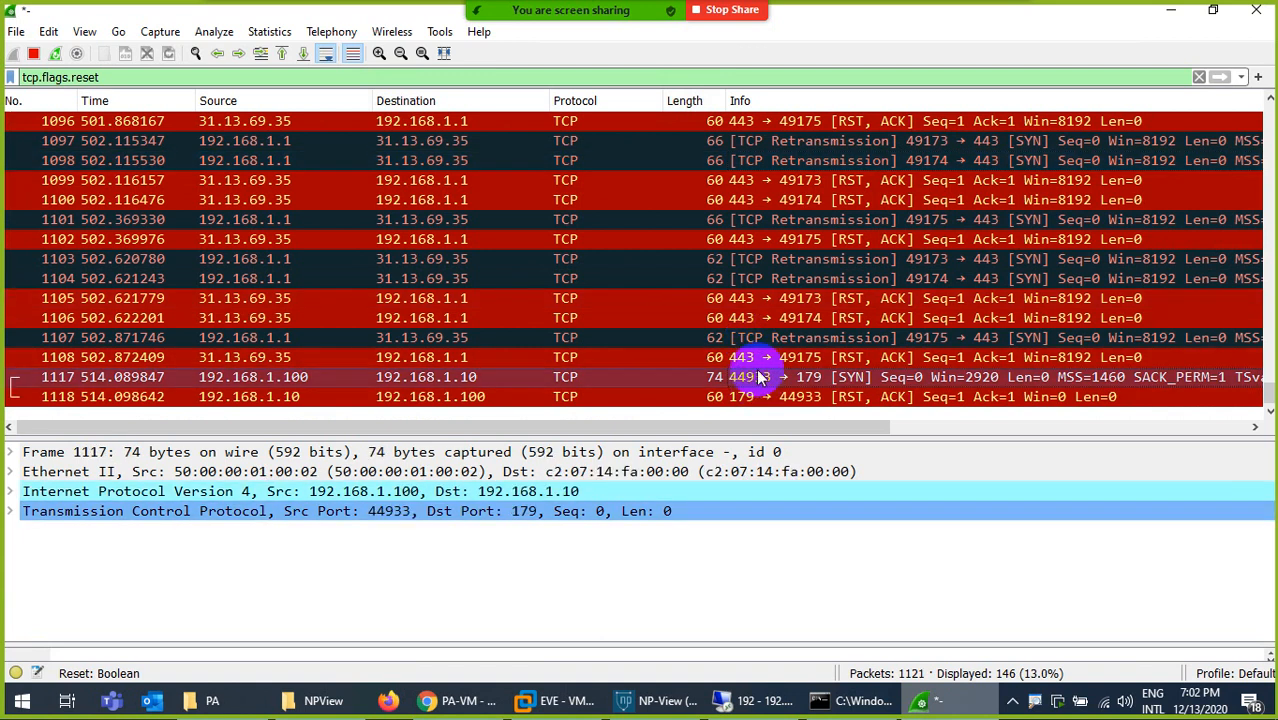
click(768, 259)
click(762, 281)
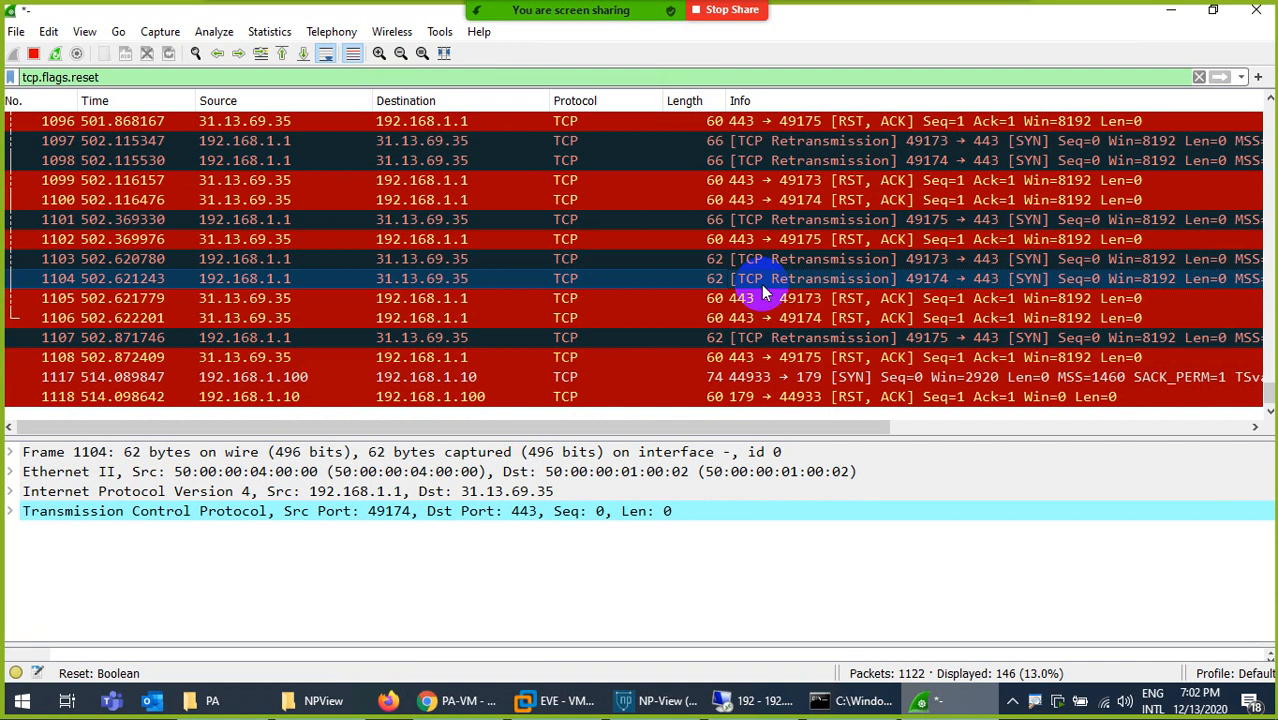
- Reload facebook.com in the remote desktop session and return to the Wireshark capture
click(740, 698)
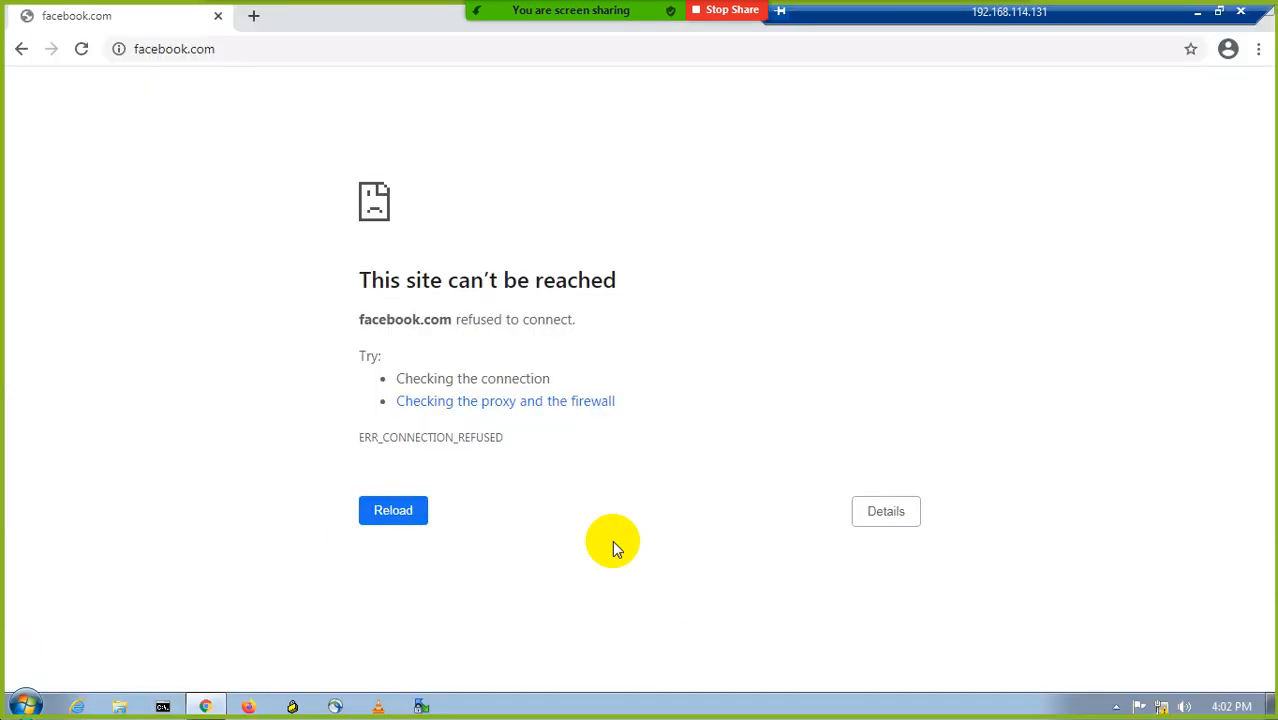
click(82, 50)
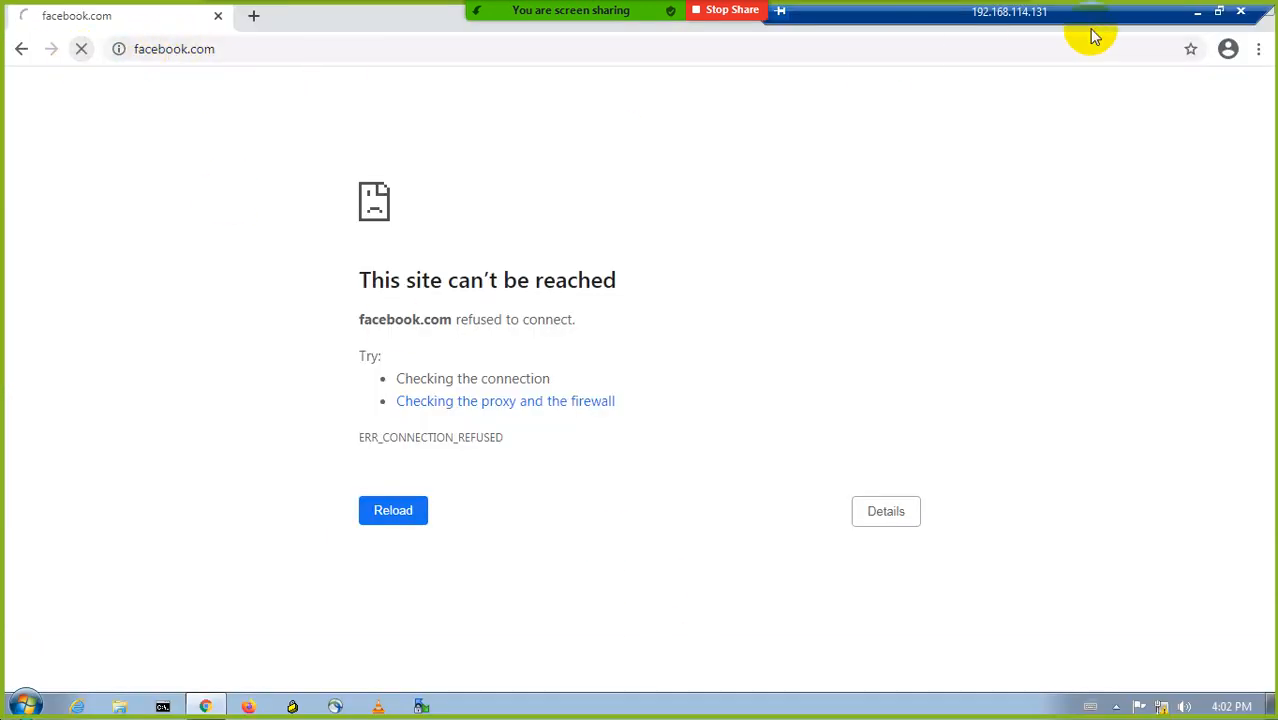
click(1197, 12)
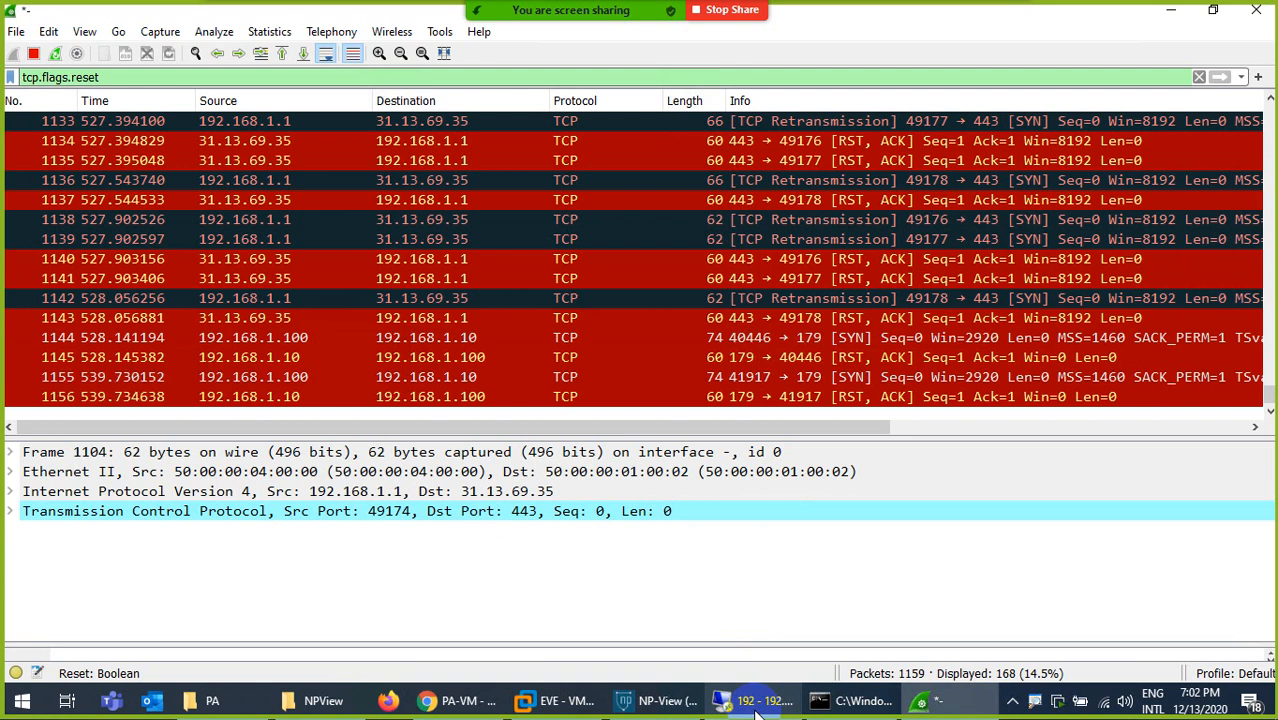
click(757, 703)
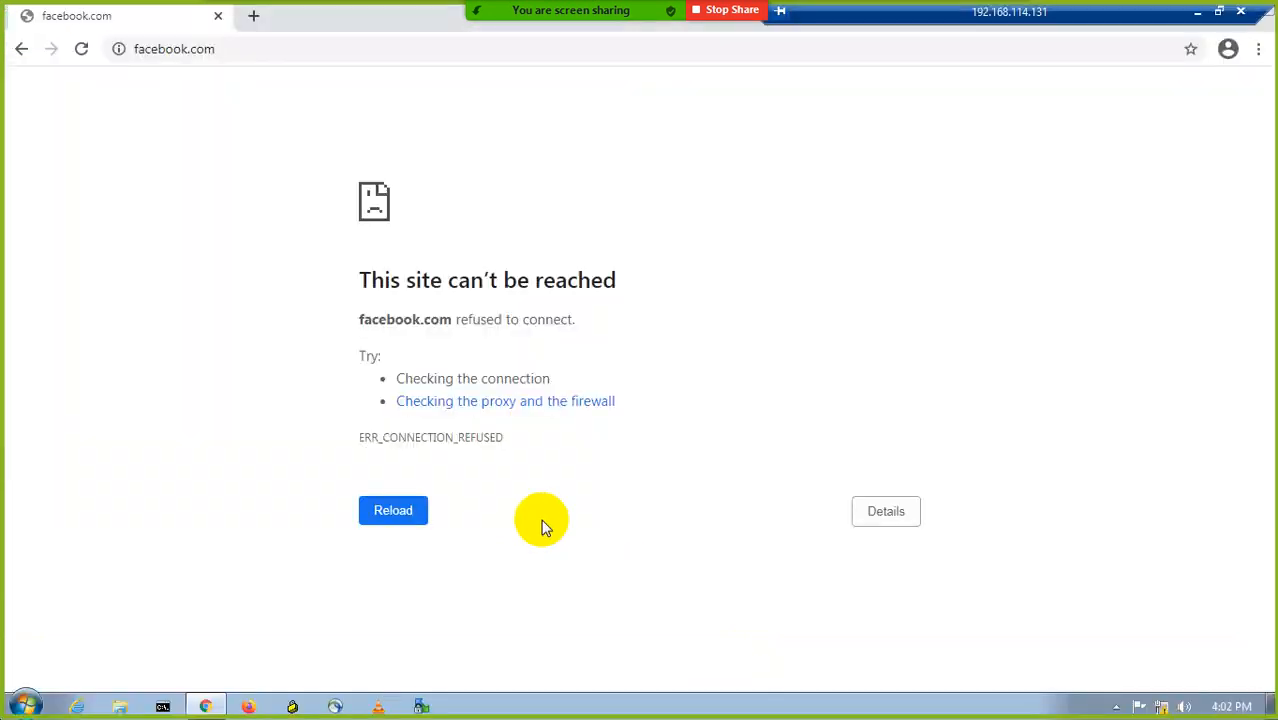
click(163, 707)
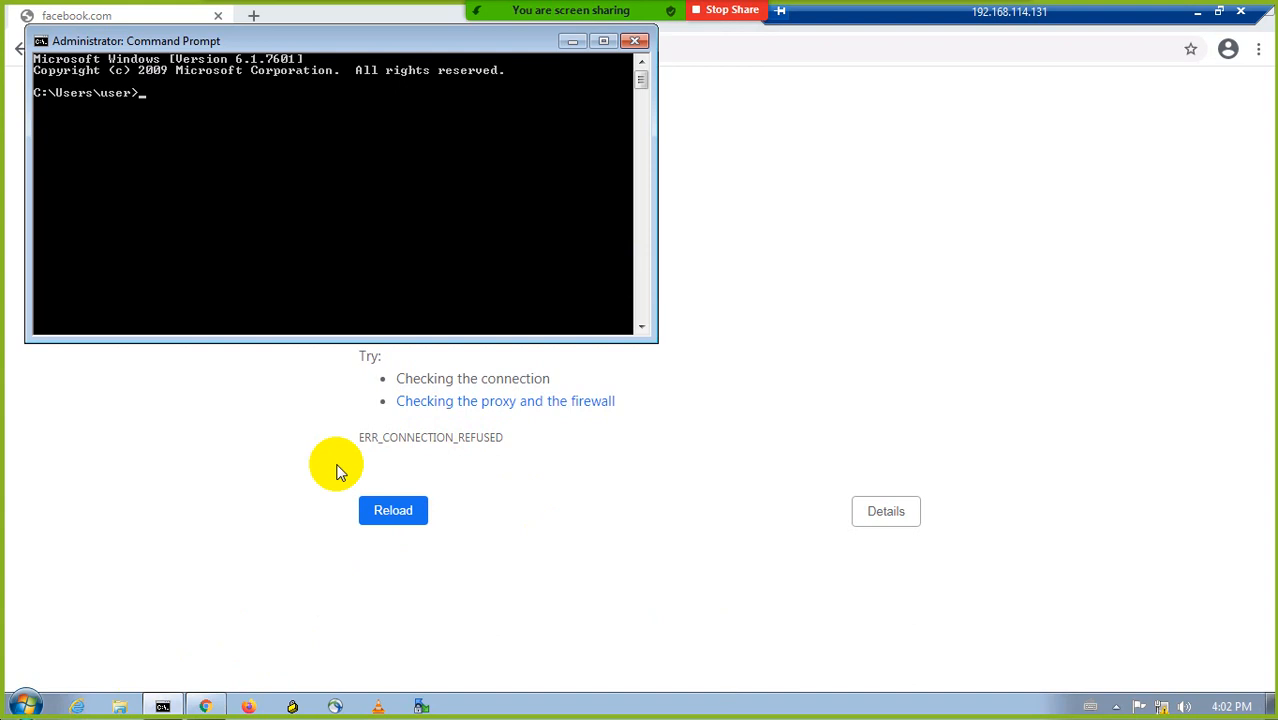
text(nslookup www.google.)
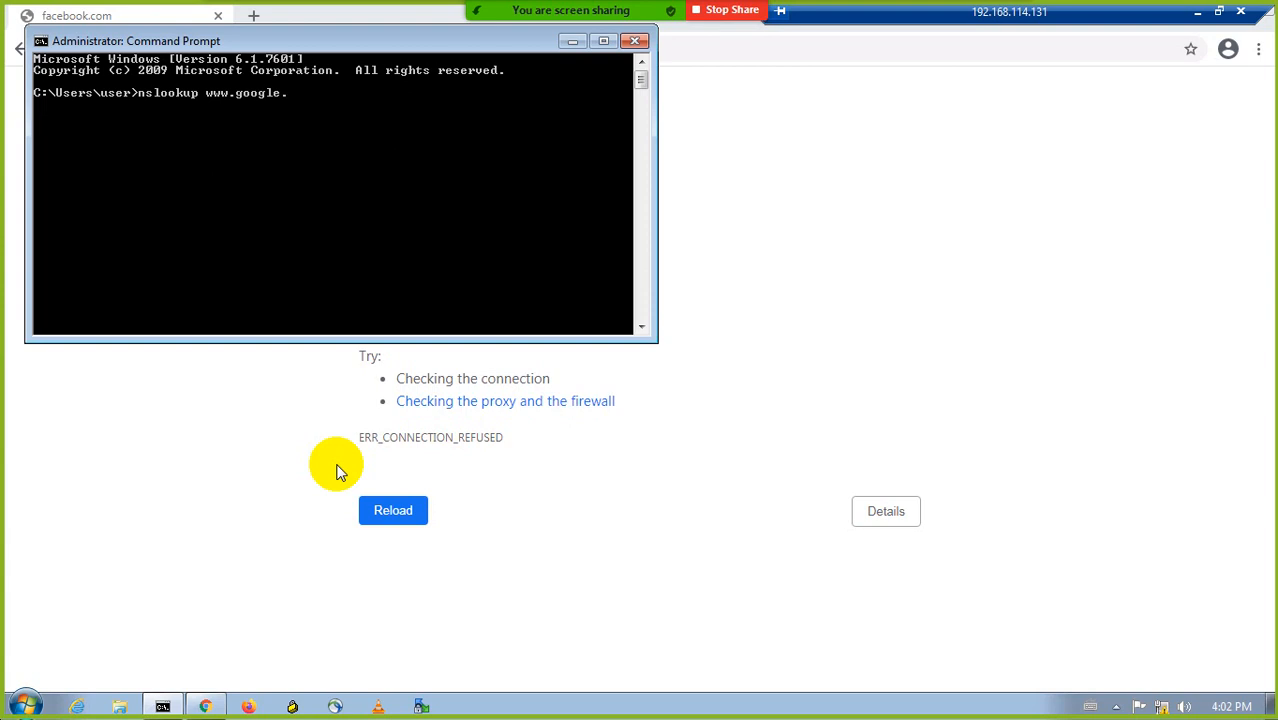
text(com)
key(Return)
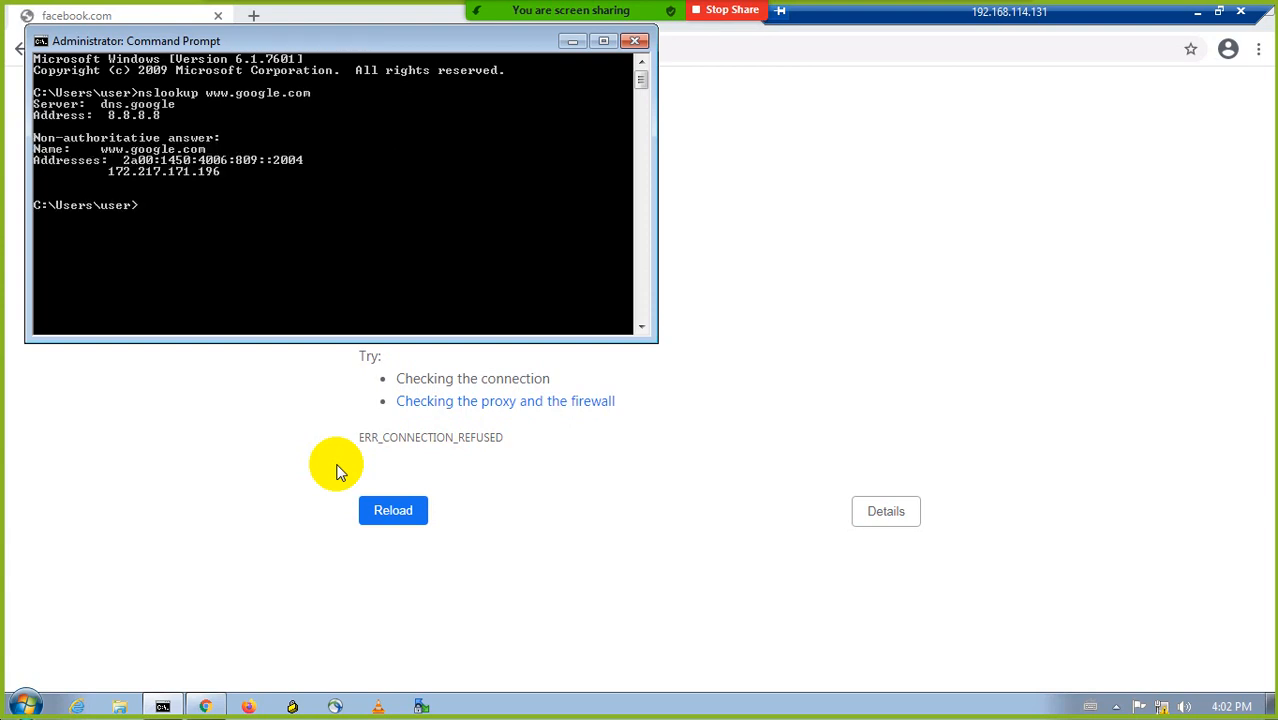
click(1197, 11)
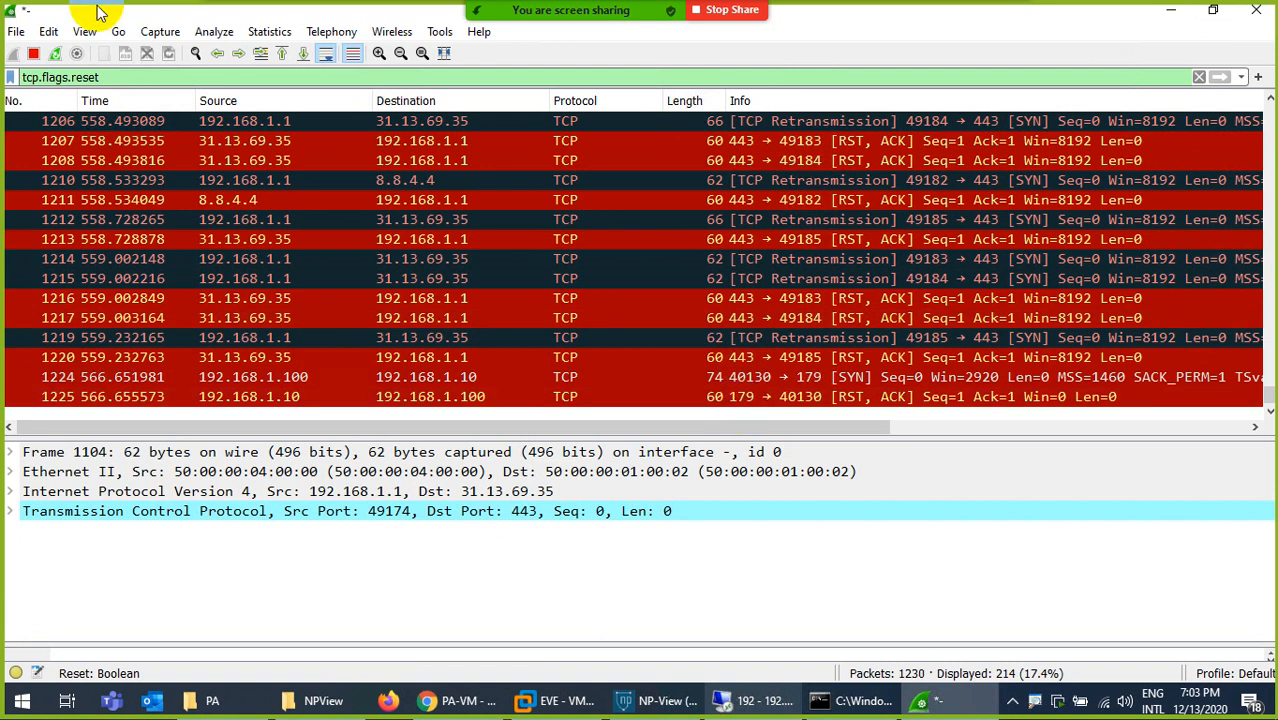
- Filter the capture by icmp, select the last listed packet, and enlarge the packet list pane
key(BackSpace)
key(BackSpace)
key(BackSpace)
key(BackSpace)
key(BackSpace)
key(BackSpace)
key(BackSpace)
key(BackSpace)
key(BackSpace)
key(BackSpace)
key(BackSpace)
key(BackSpace)
key(BackSpace)
key(BackSpace)
key(BackSpace)
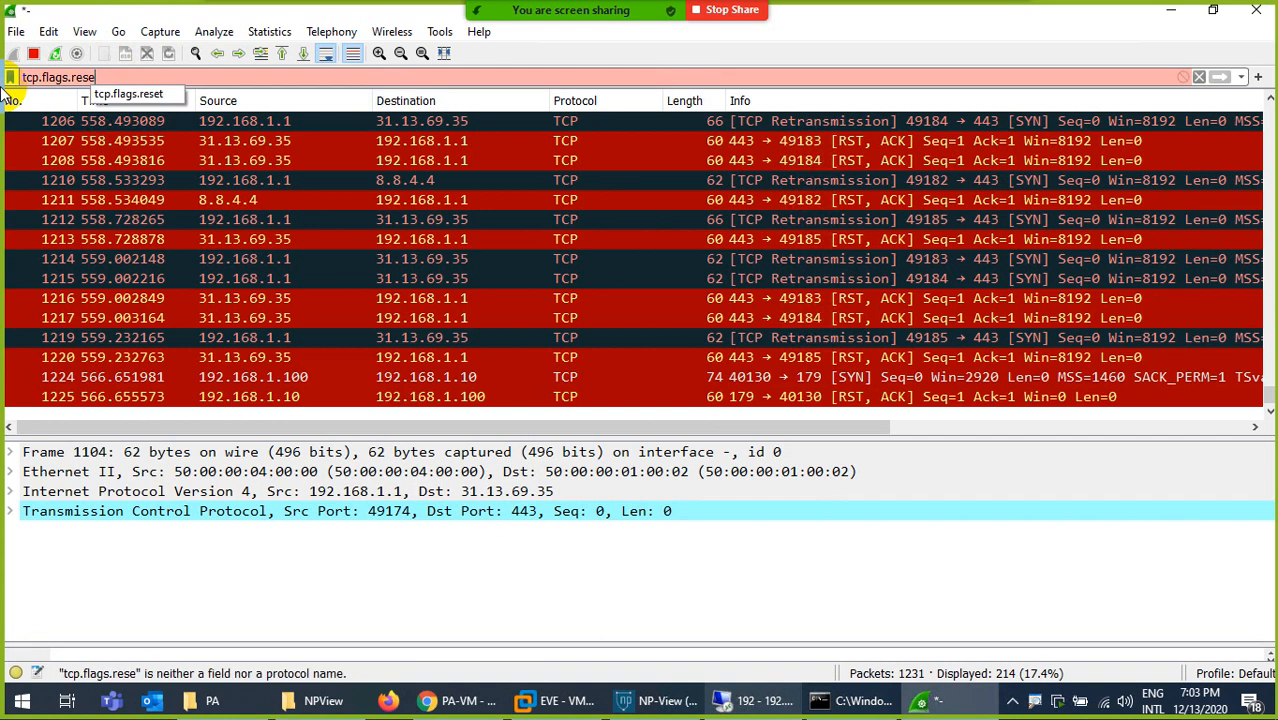
text(icmp)
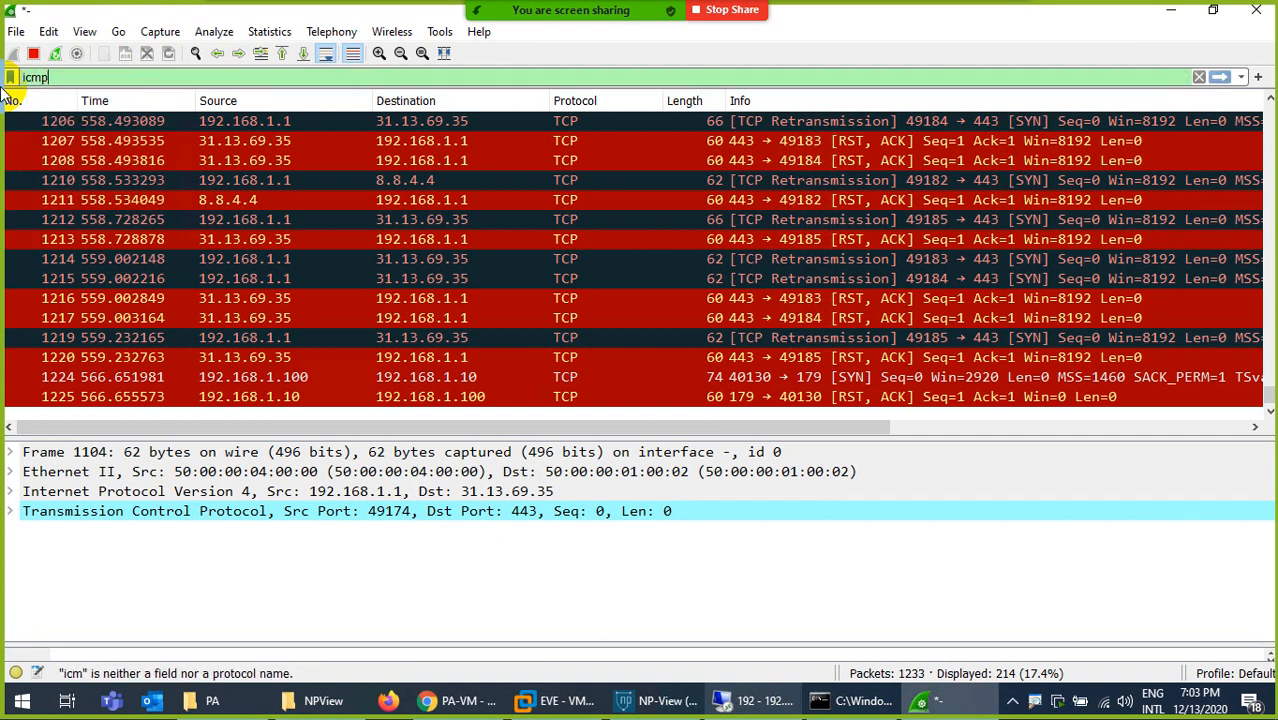
key(Return)
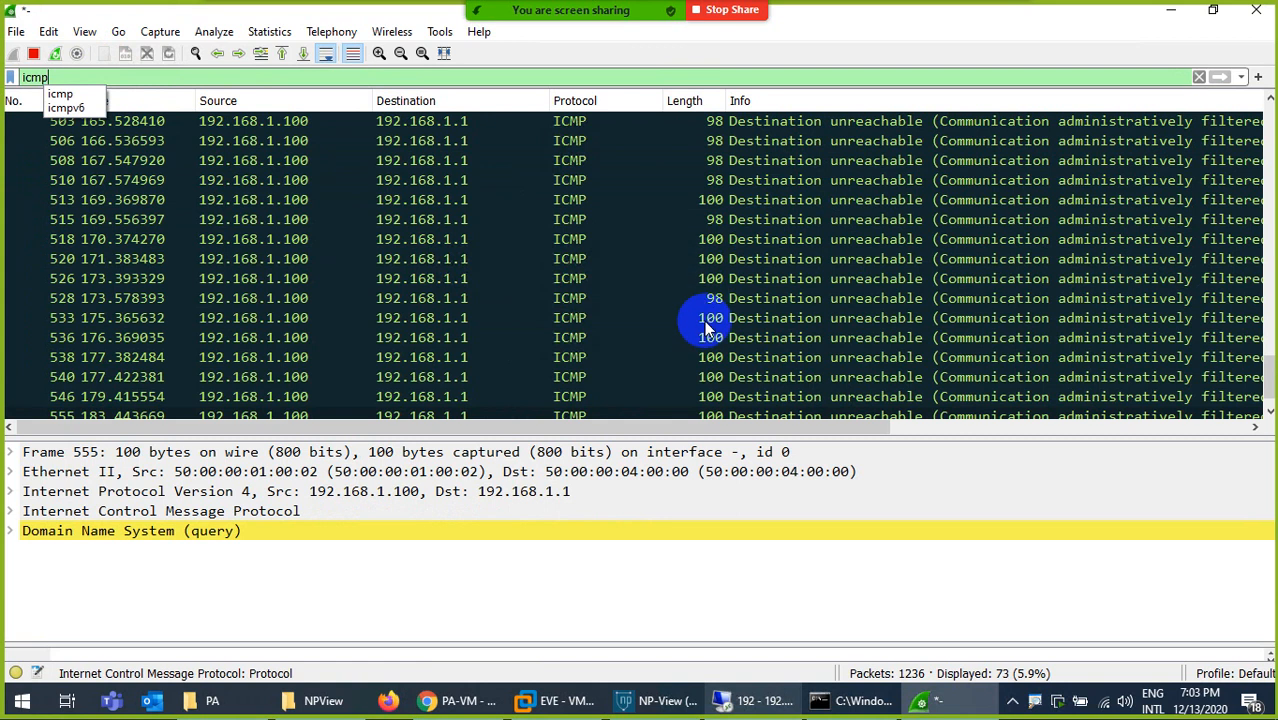
click(723, 415)
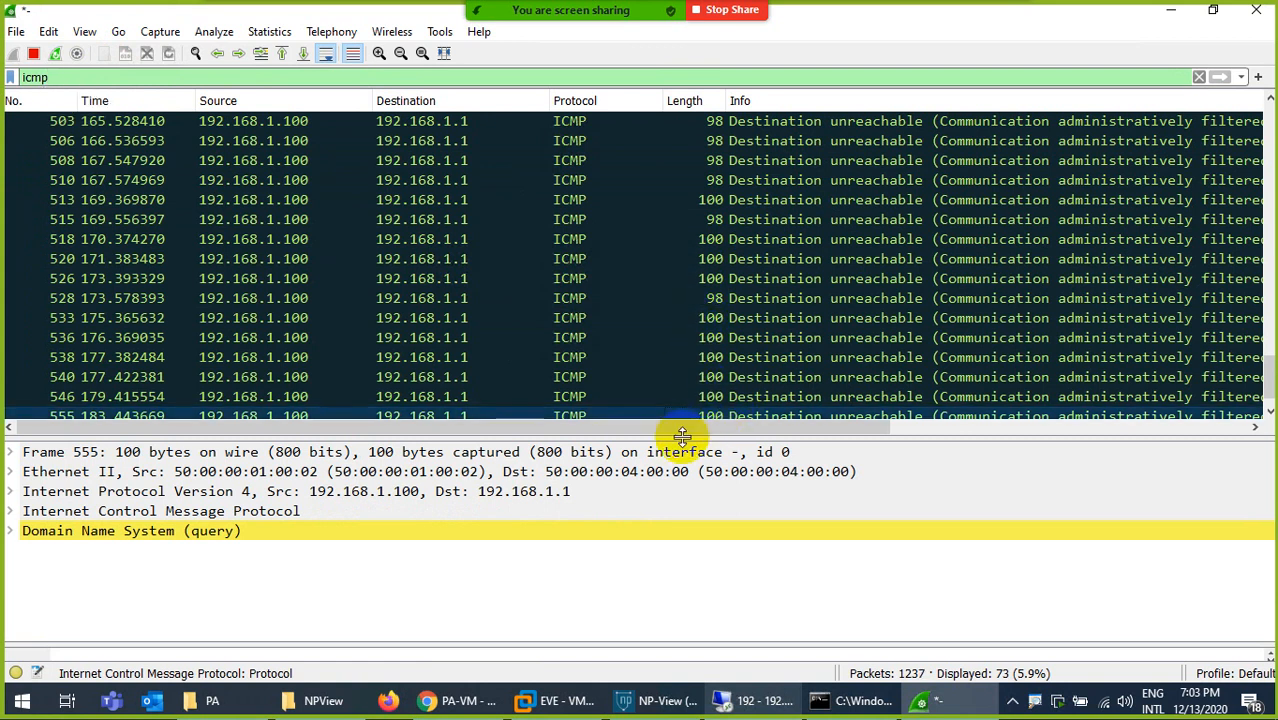
drag(685, 434, 345, 487)
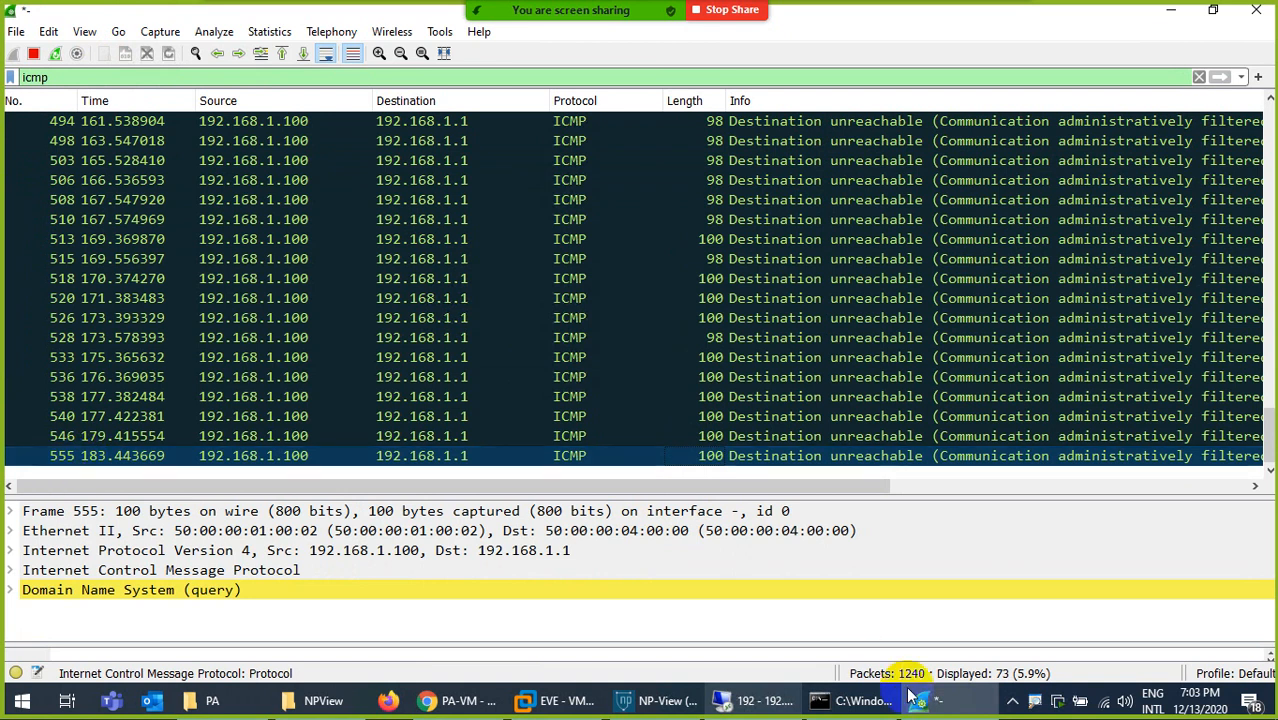
click(760, 702)
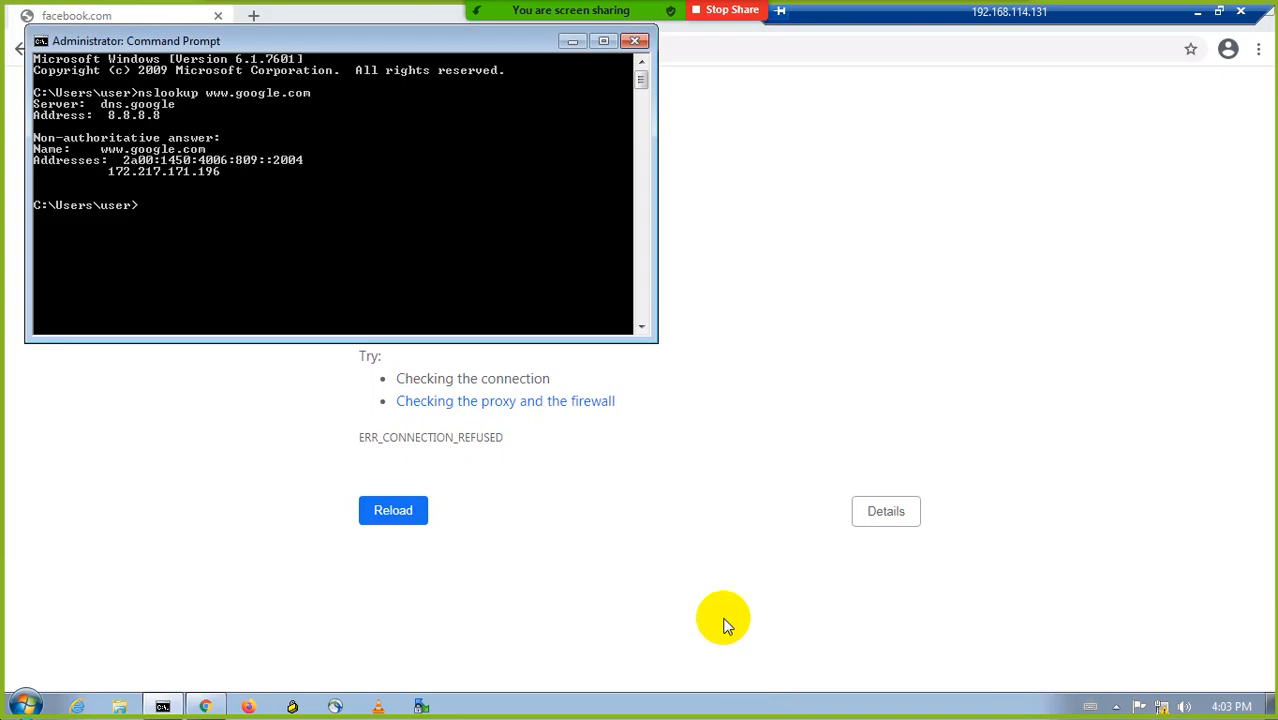
key(Up)
key(Return)
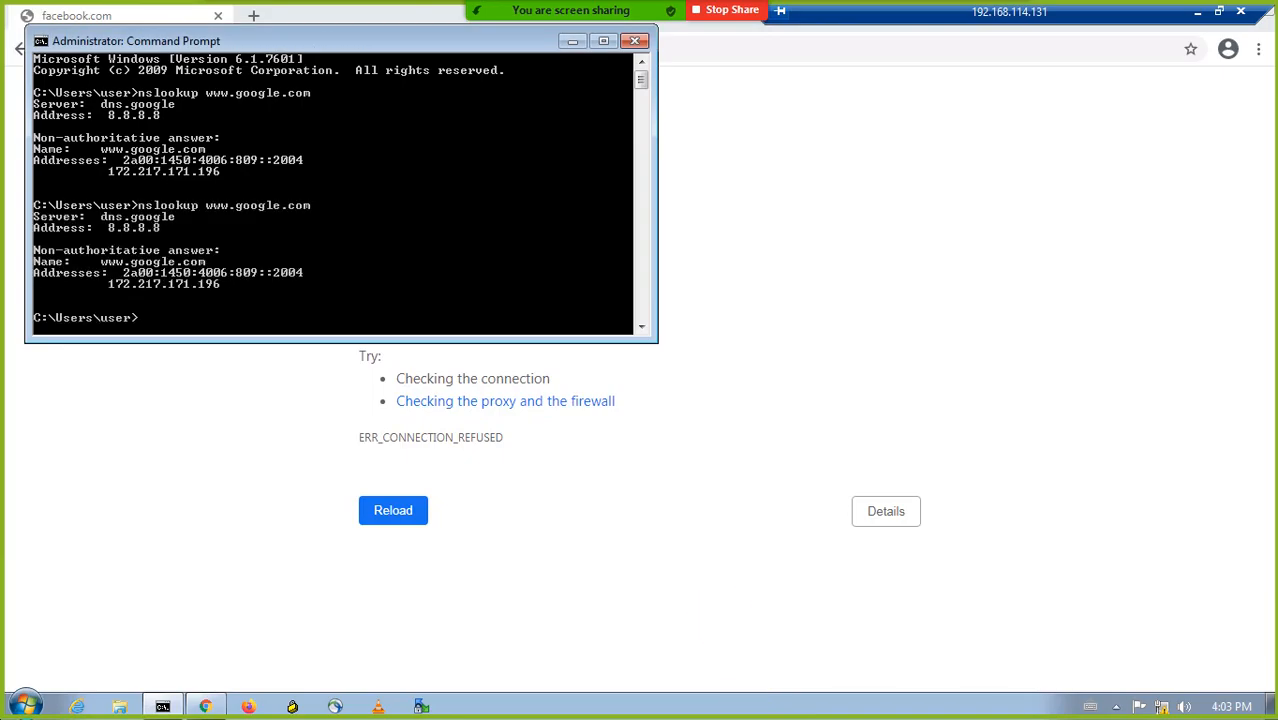
click(1197, 10)
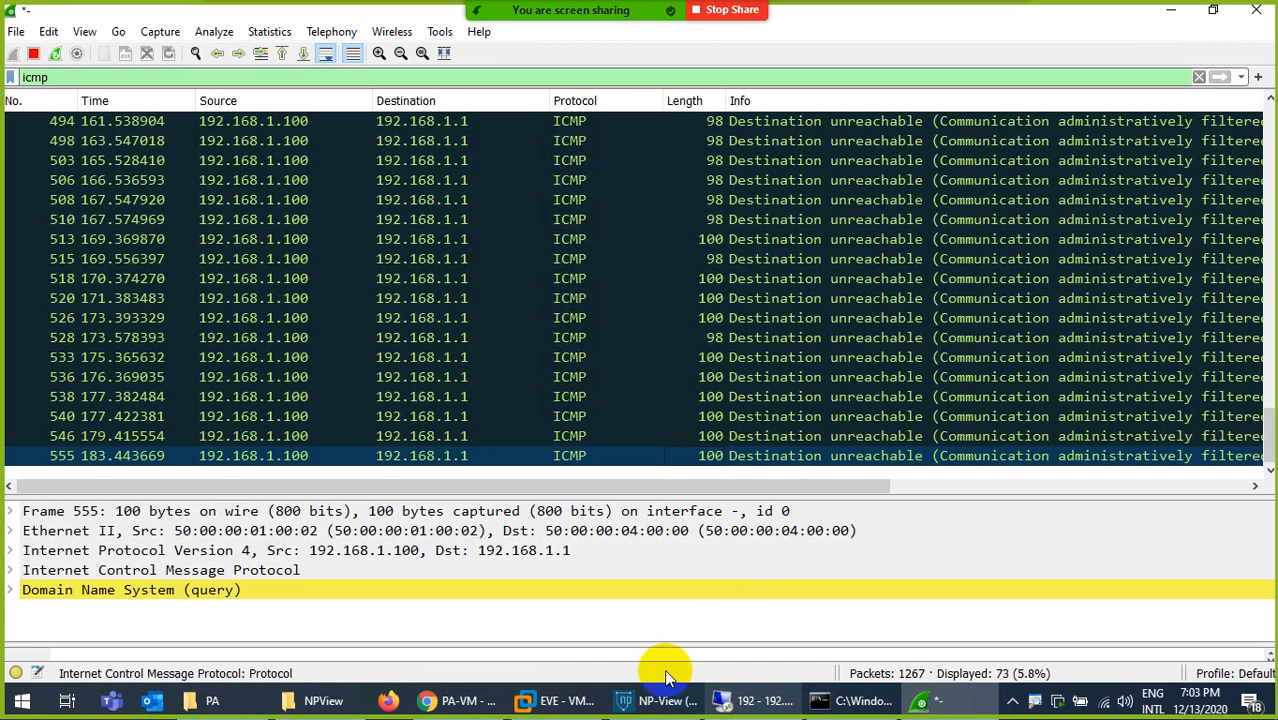
- Set the Allow-All security rule's action to Deny in the PA-VM web interface
mouse_move(474, 692)
click(444, 637)
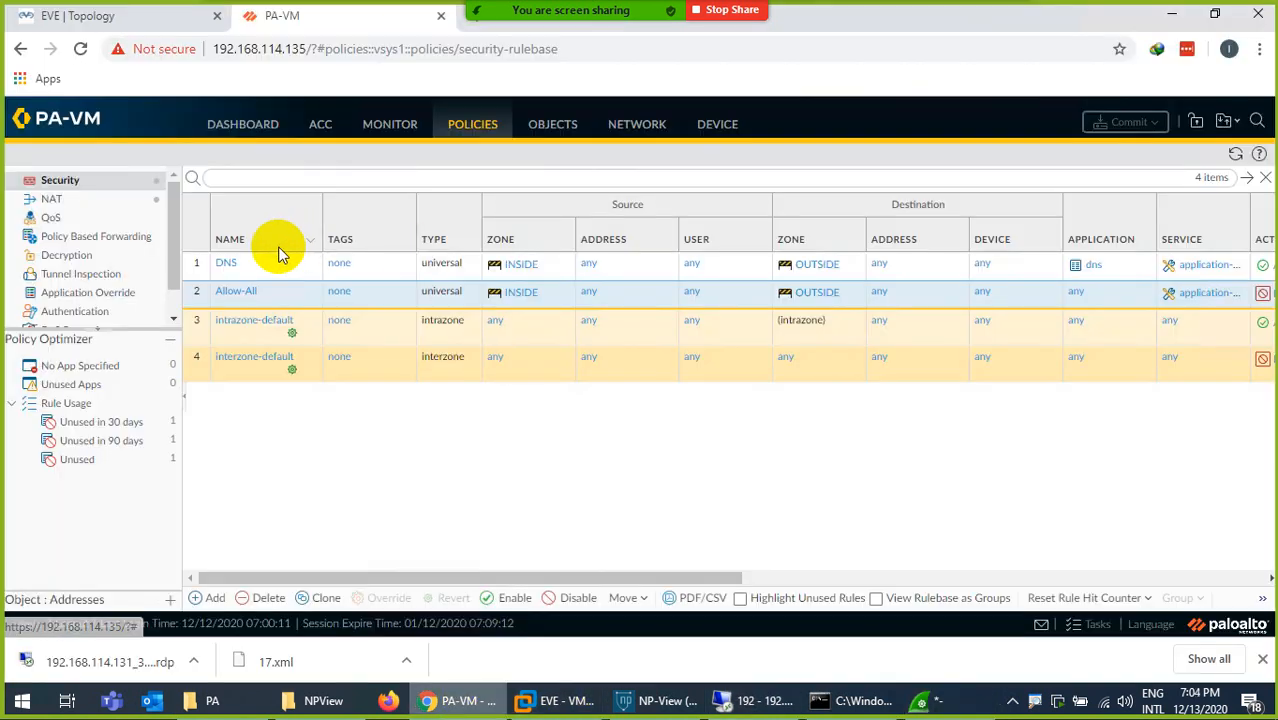
click(240, 291)
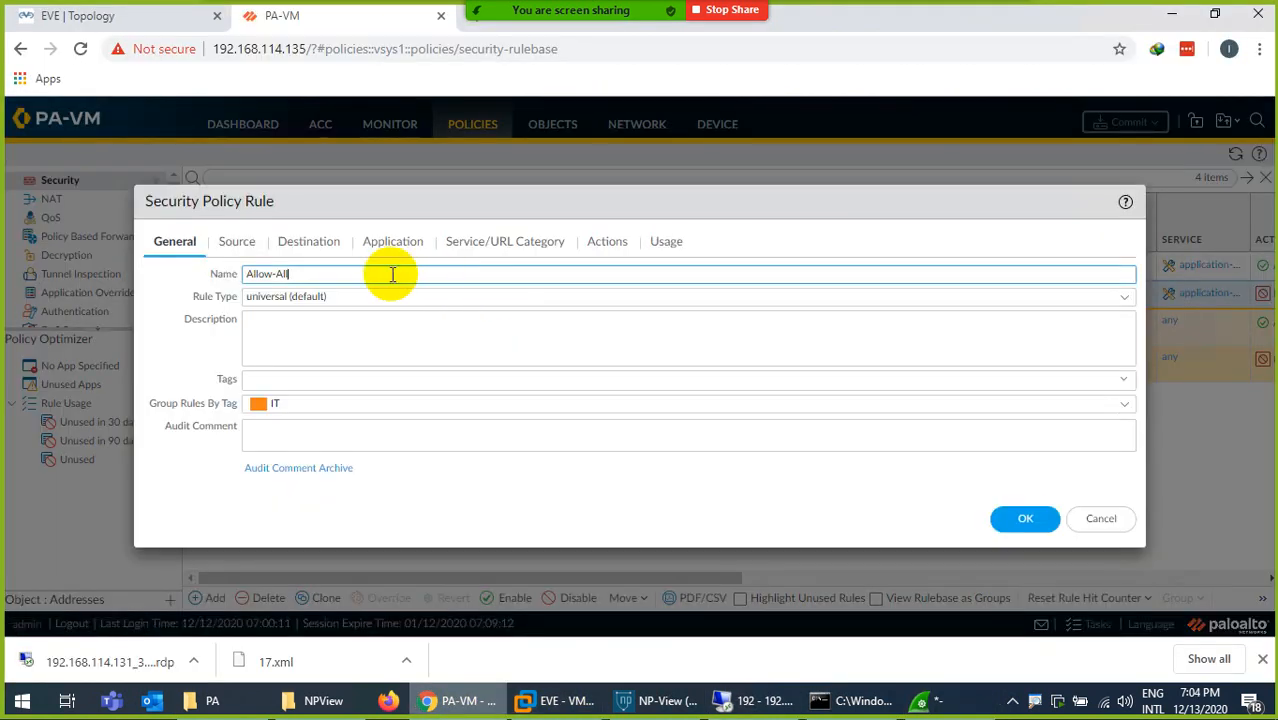
click(606, 244)
click(616, 296)
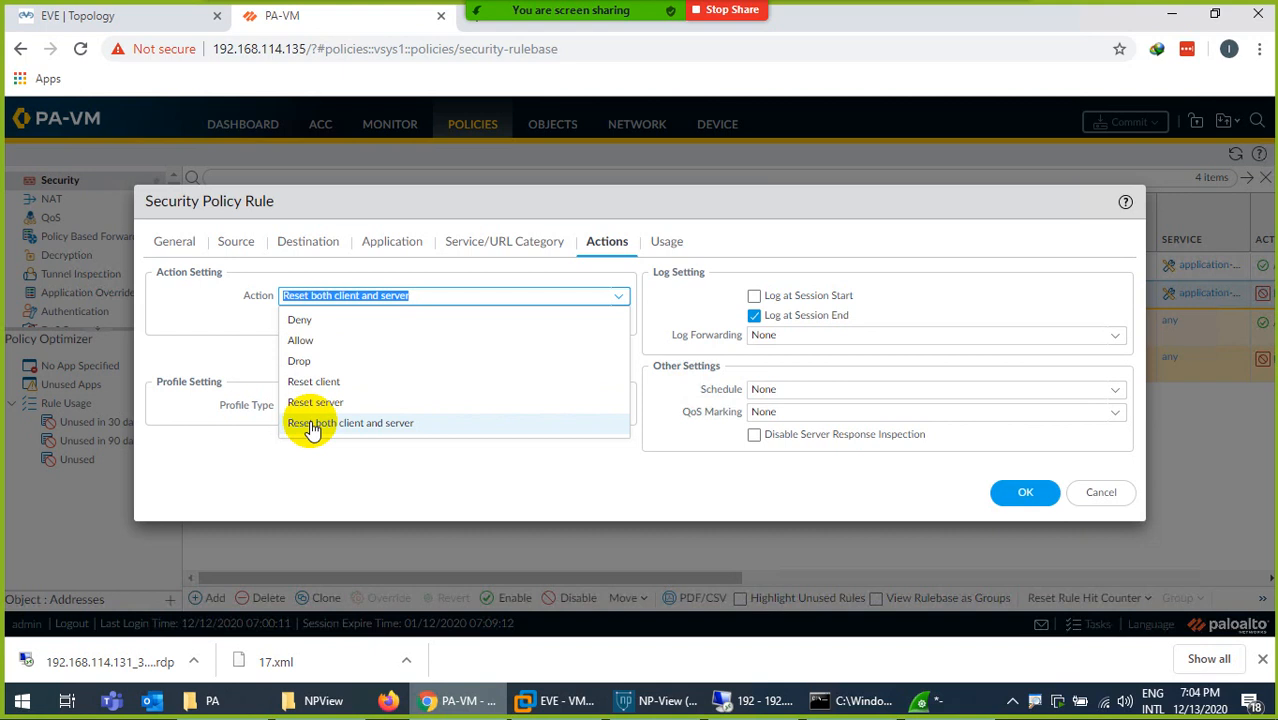
click(311, 325)
click(1020, 500)
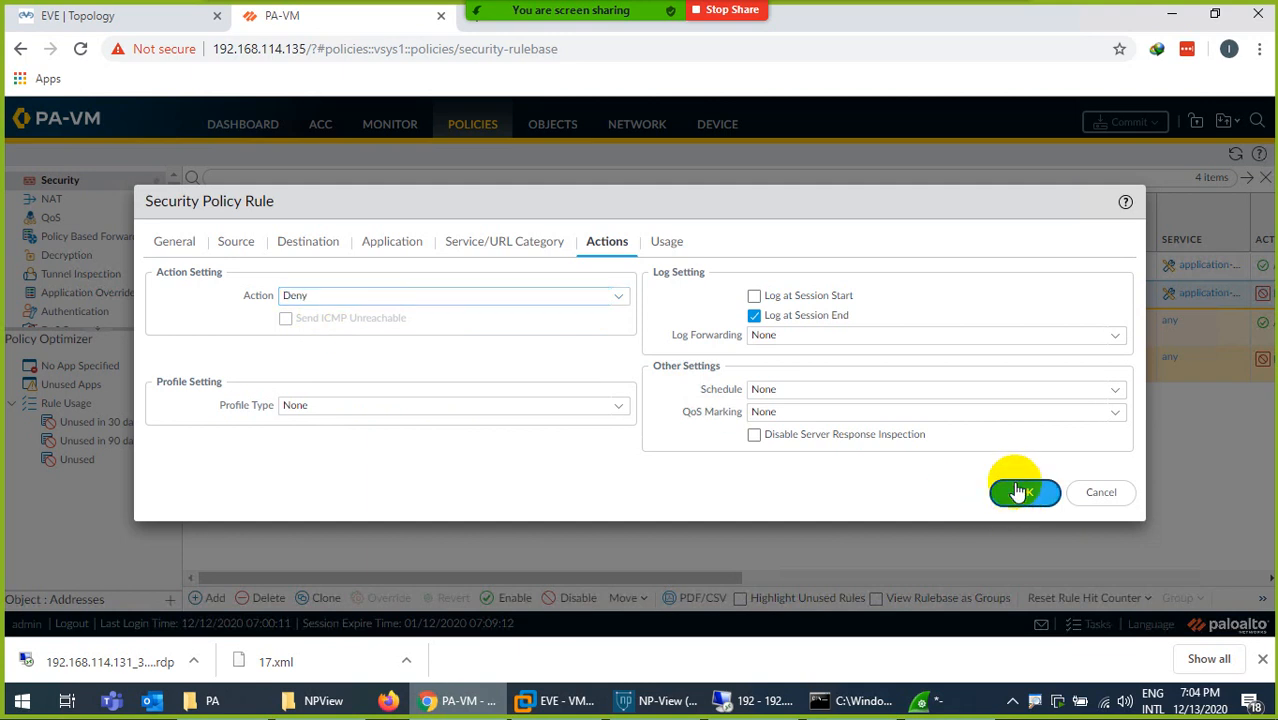
- Commit all changes to the firewall, glancing at the Wireshark capture while the commit runs
click(1125, 121)
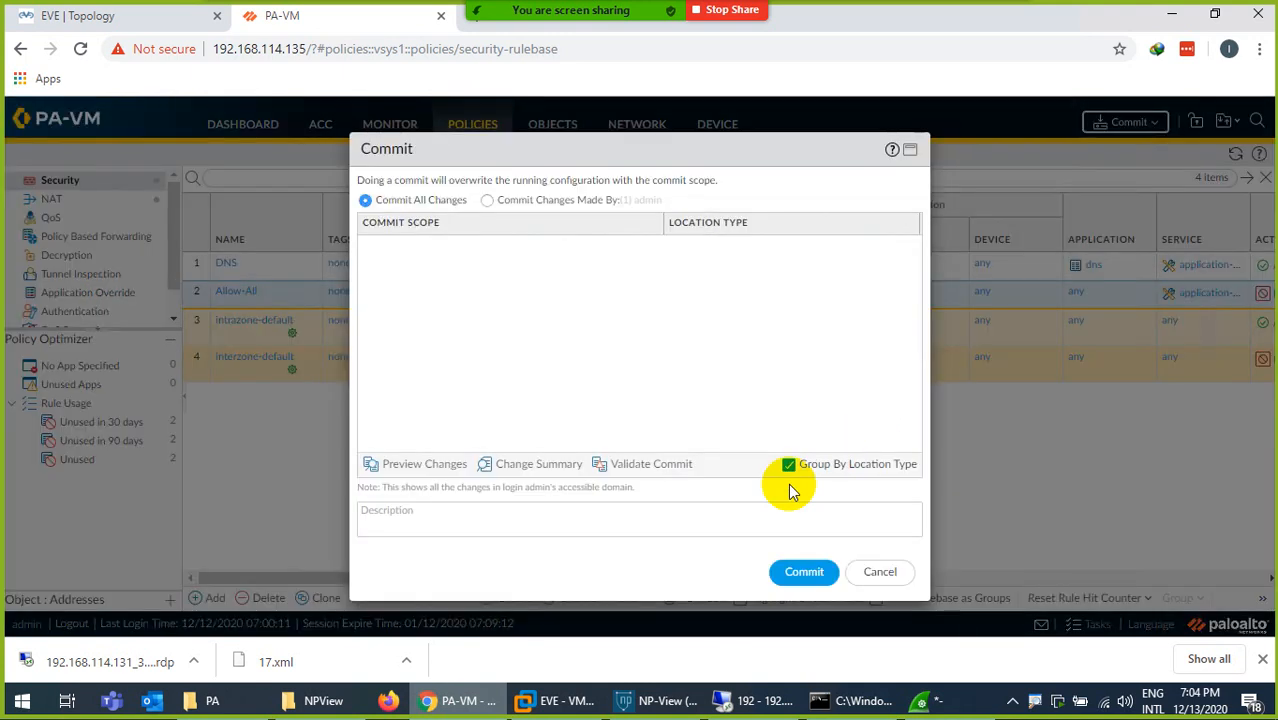
click(800, 571)
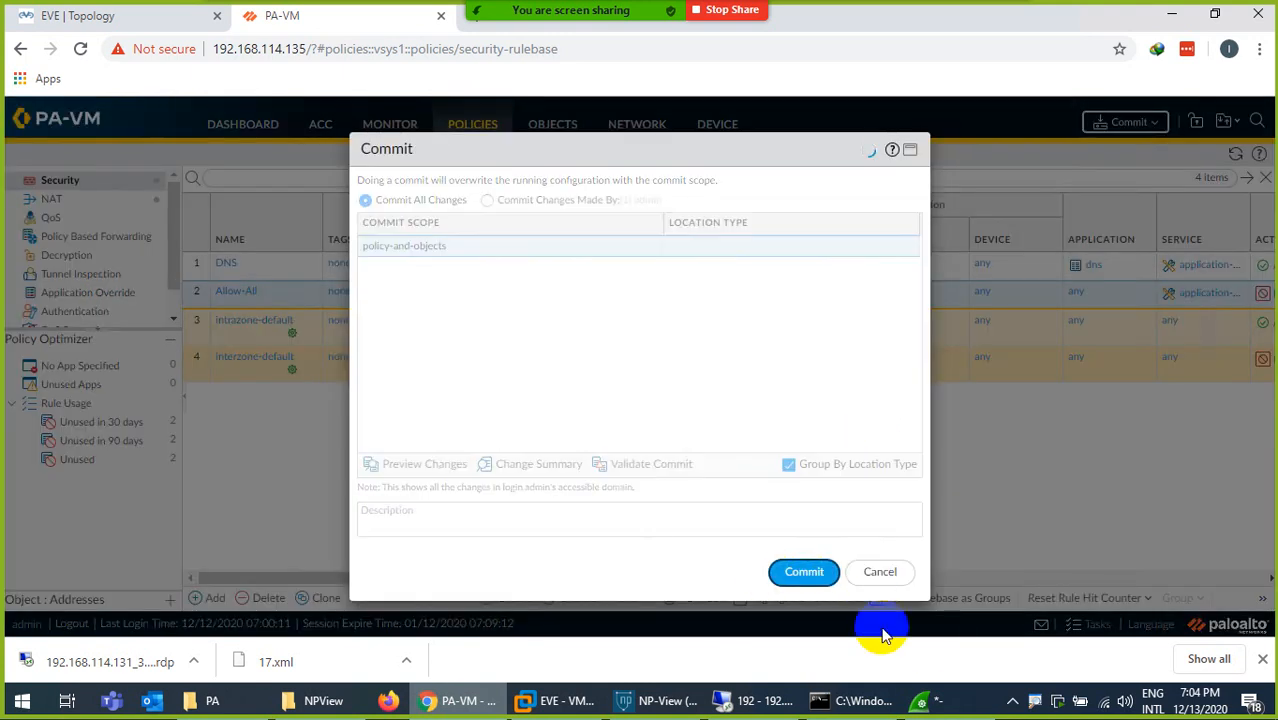
click(930, 704)
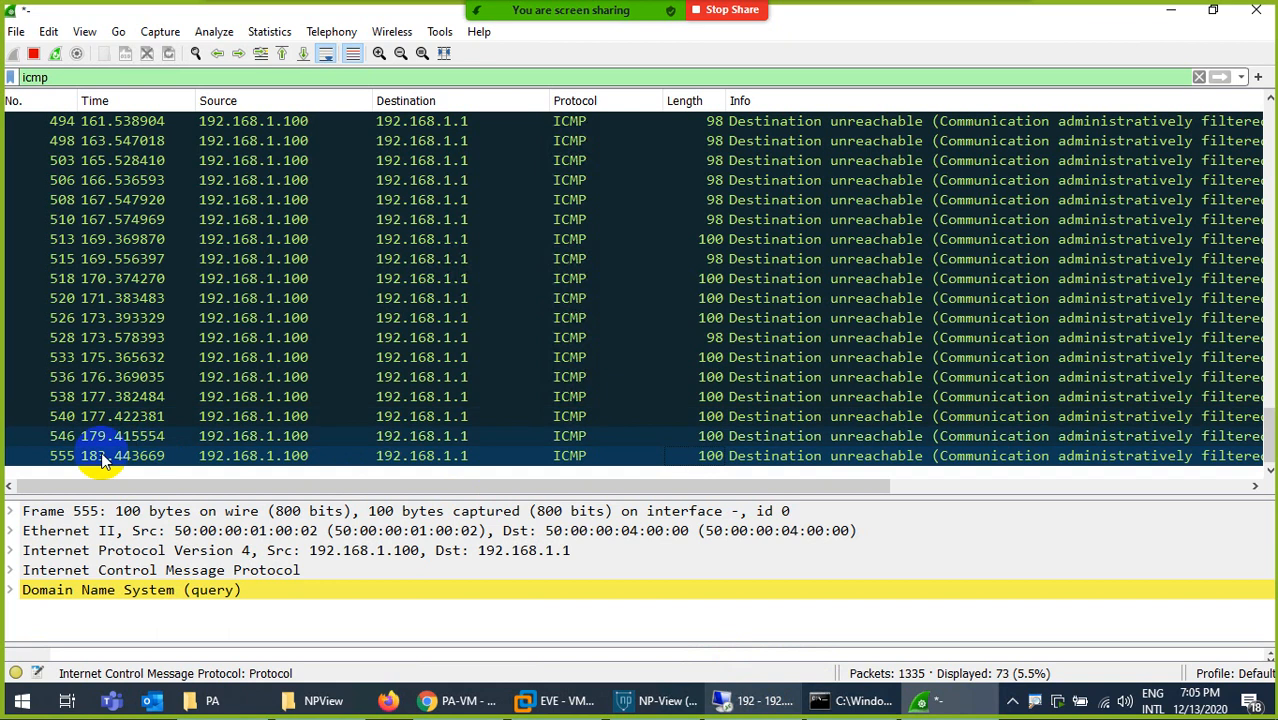
click(468, 701)
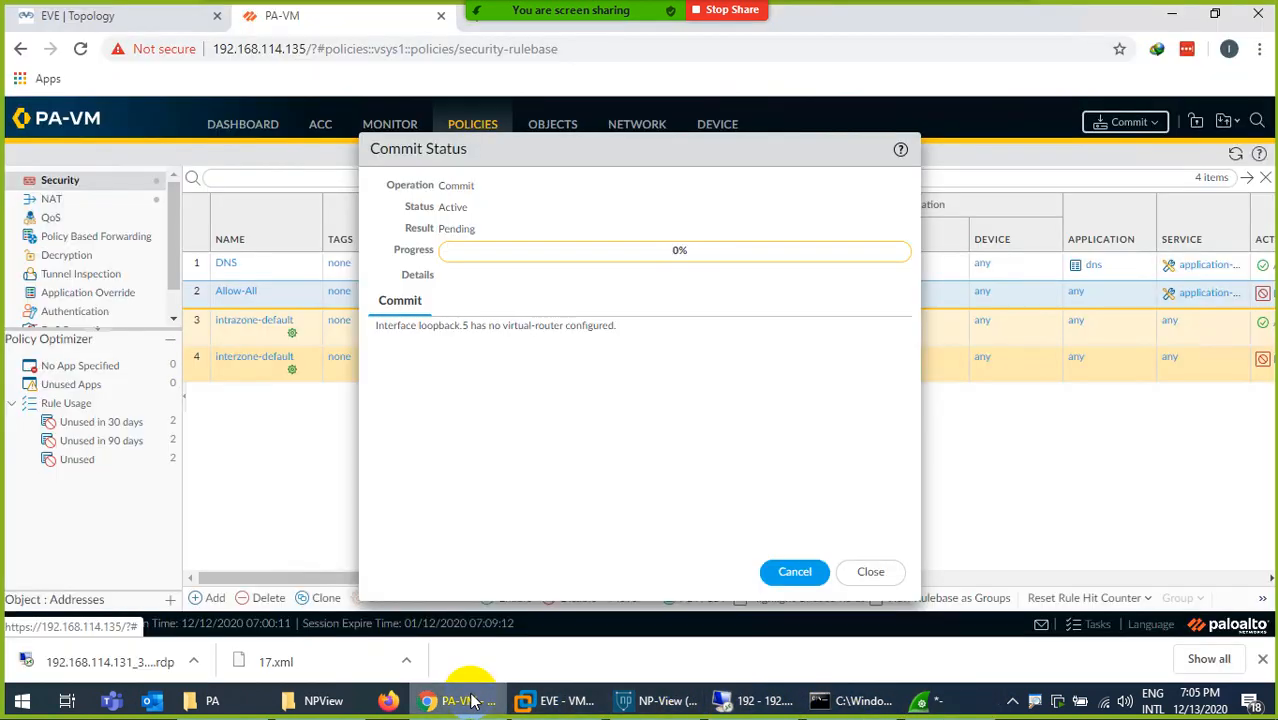
- Review the Allow-All rule's action settings during the commit and close the rule without changes
click(233, 297)
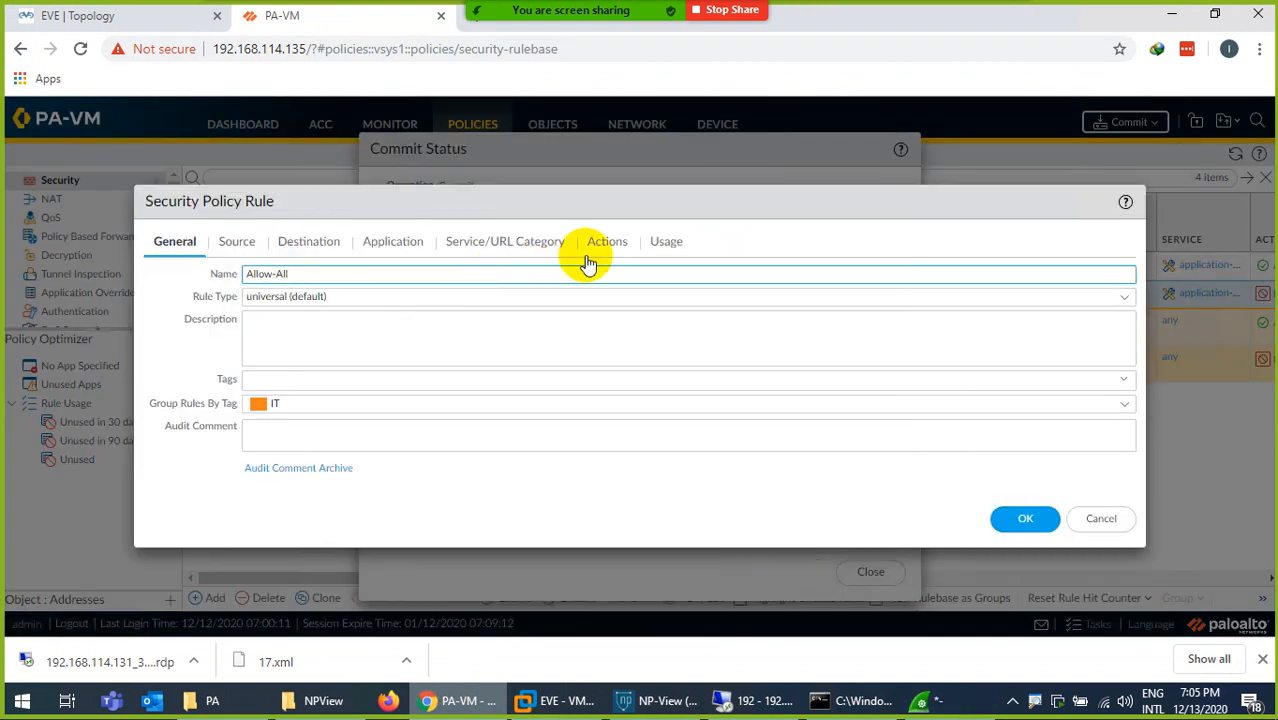
click(600, 244)
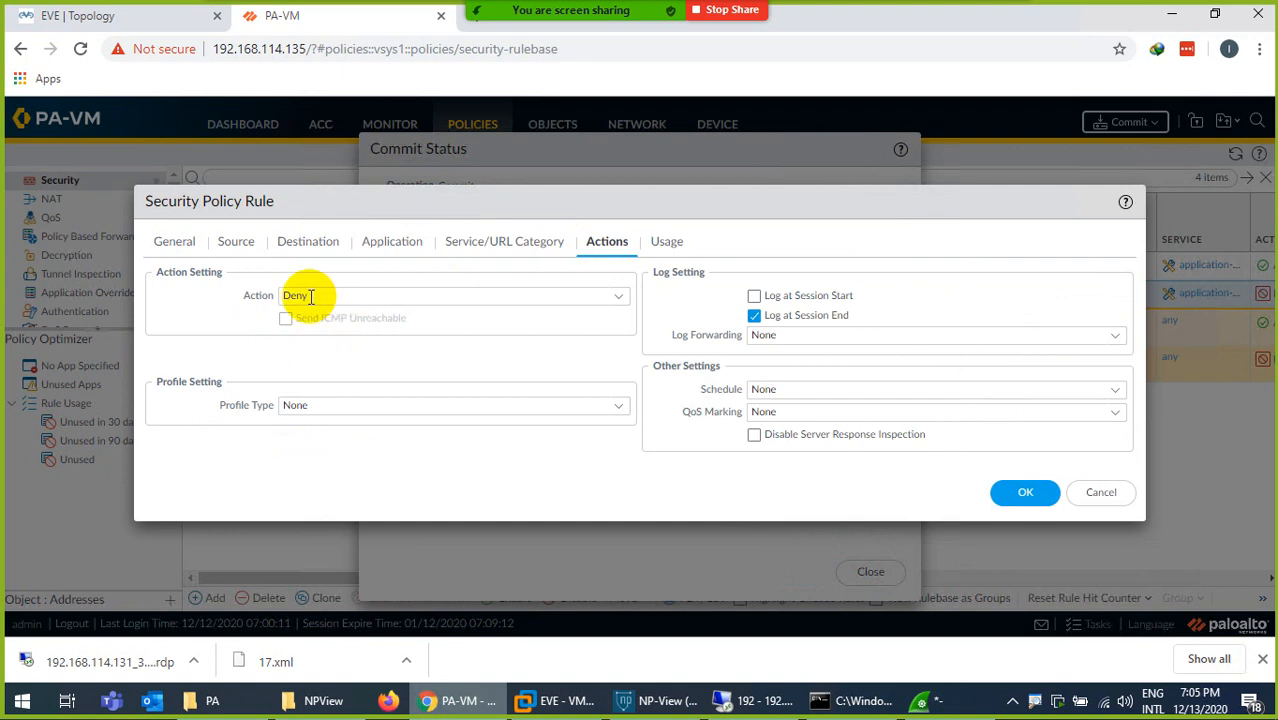
click(1099, 493)
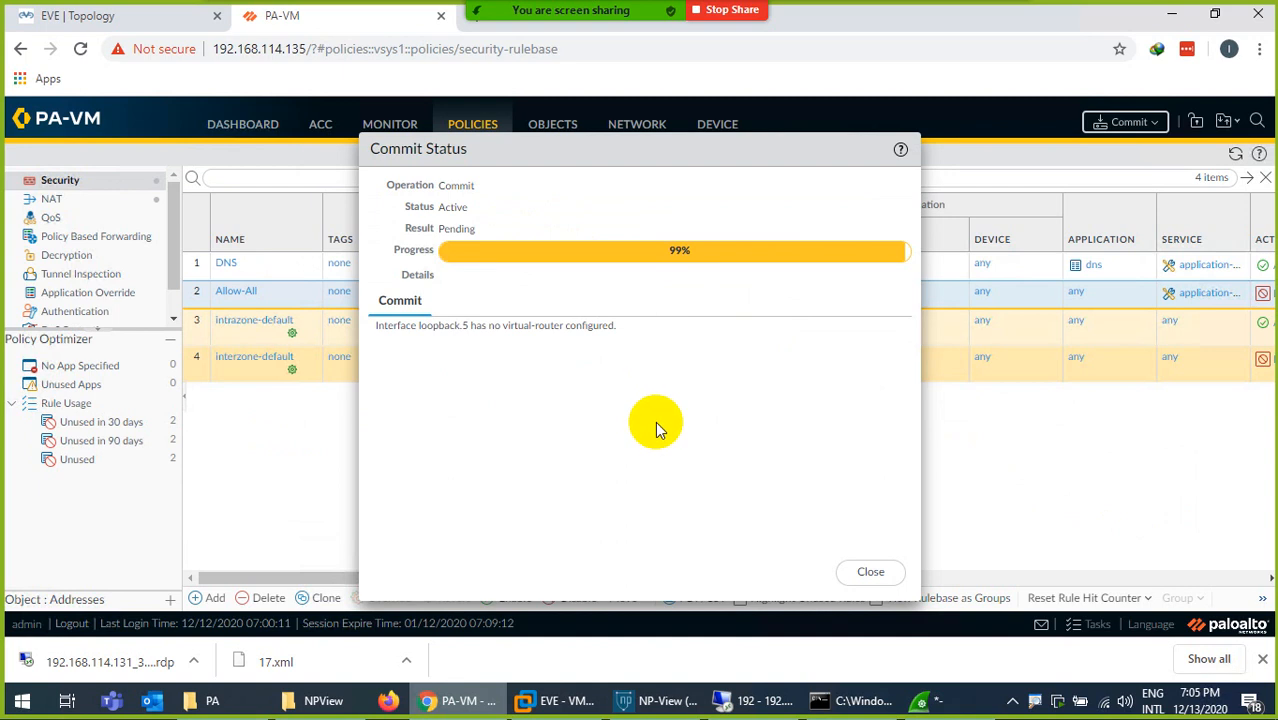
- Alternate between the Wireshark capture and the commit status to check the commit's progress, ending on the capture
click(920, 700)
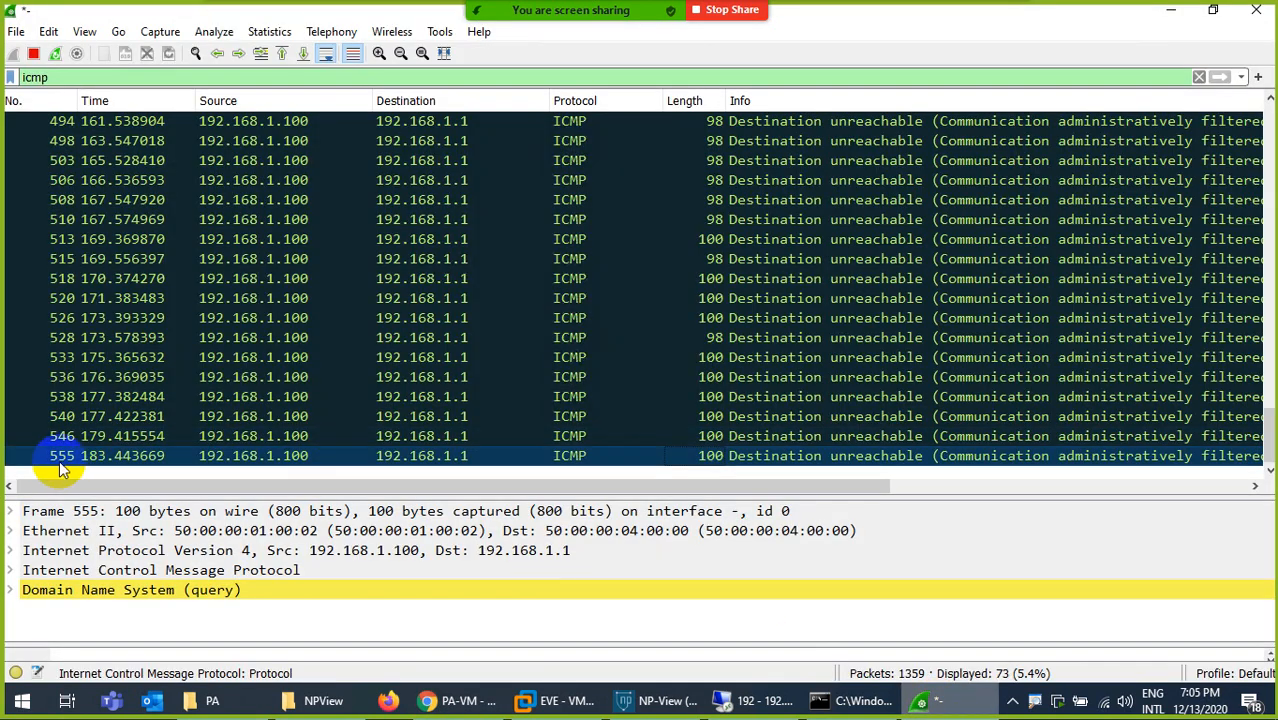
click(924, 702)
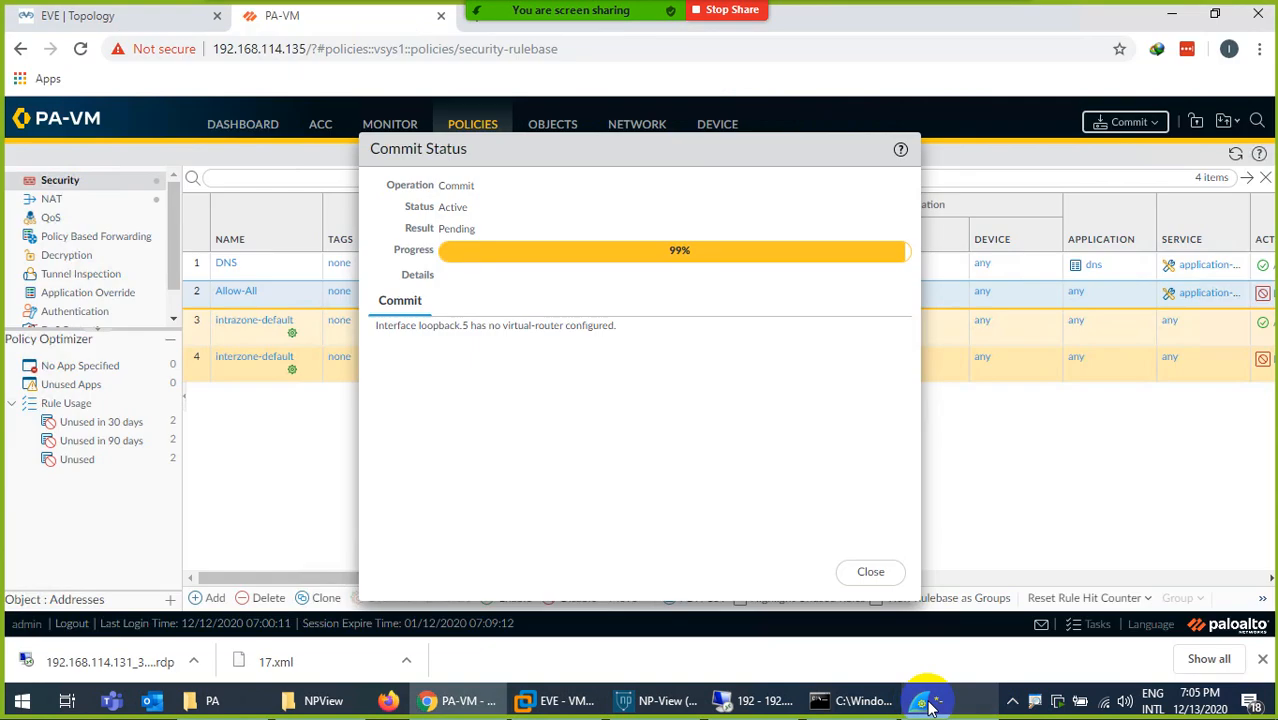
click(924, 702)
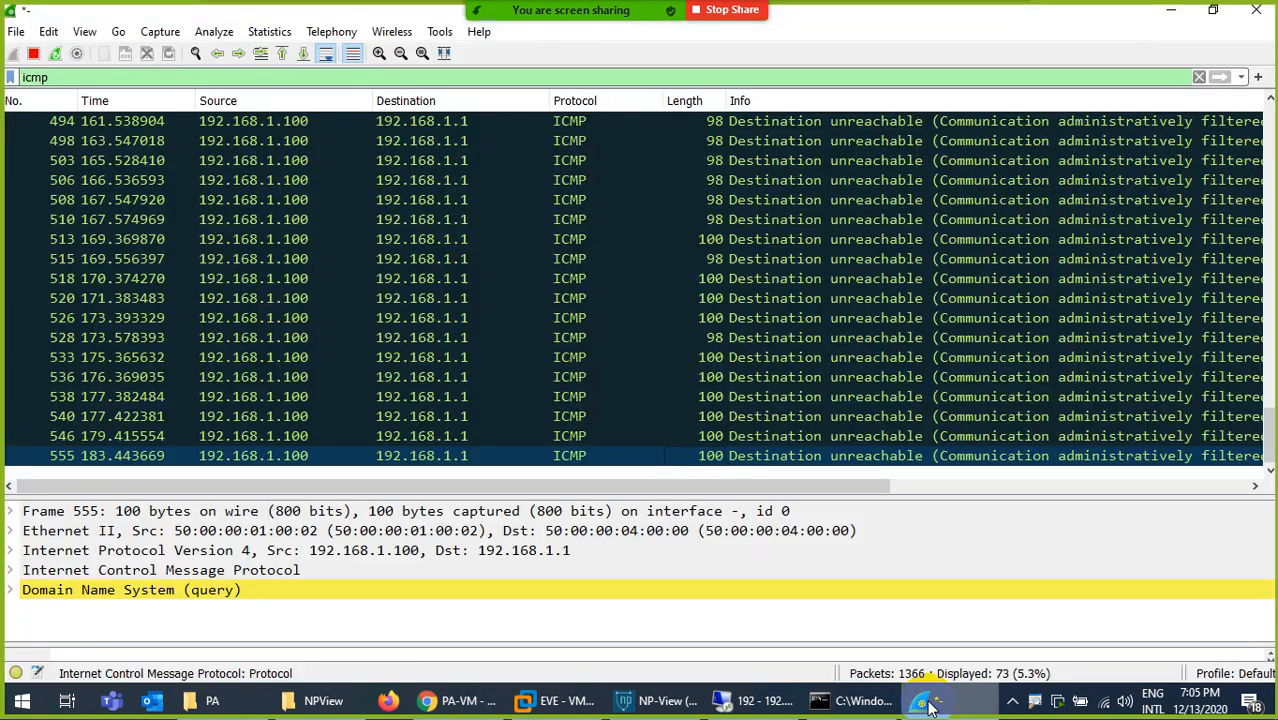
click(924, 702)
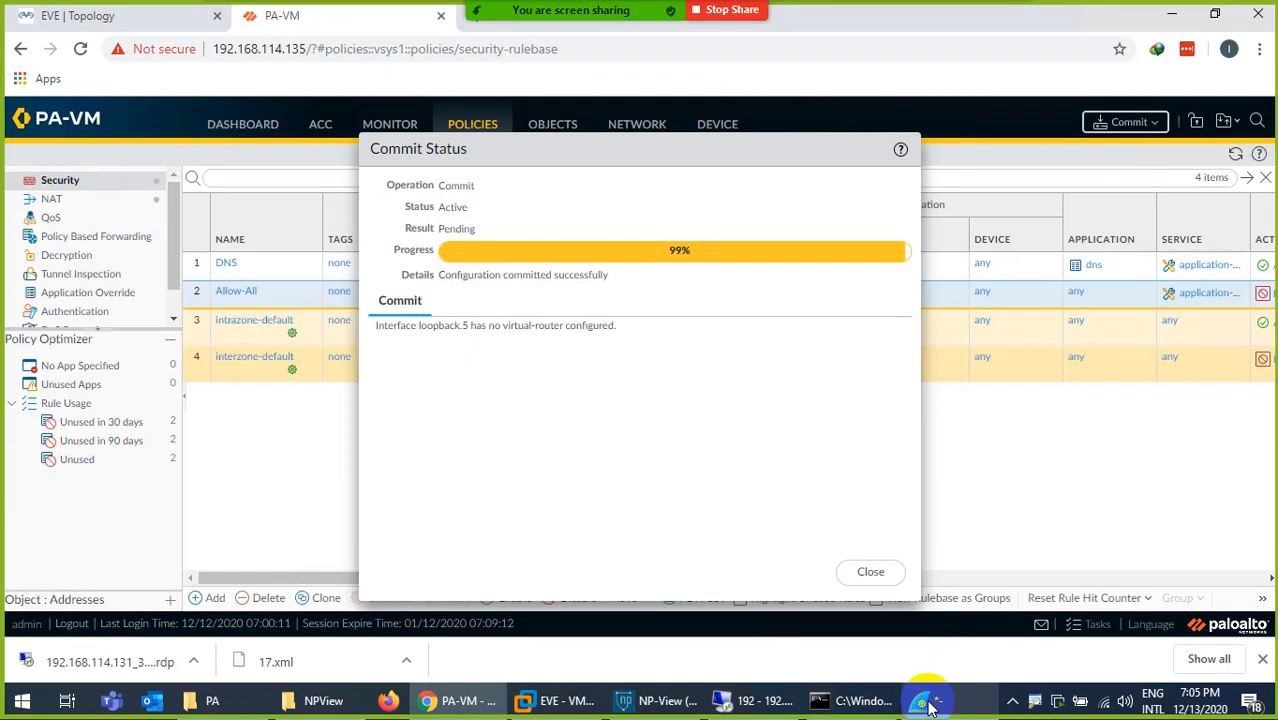
click(927, 702)
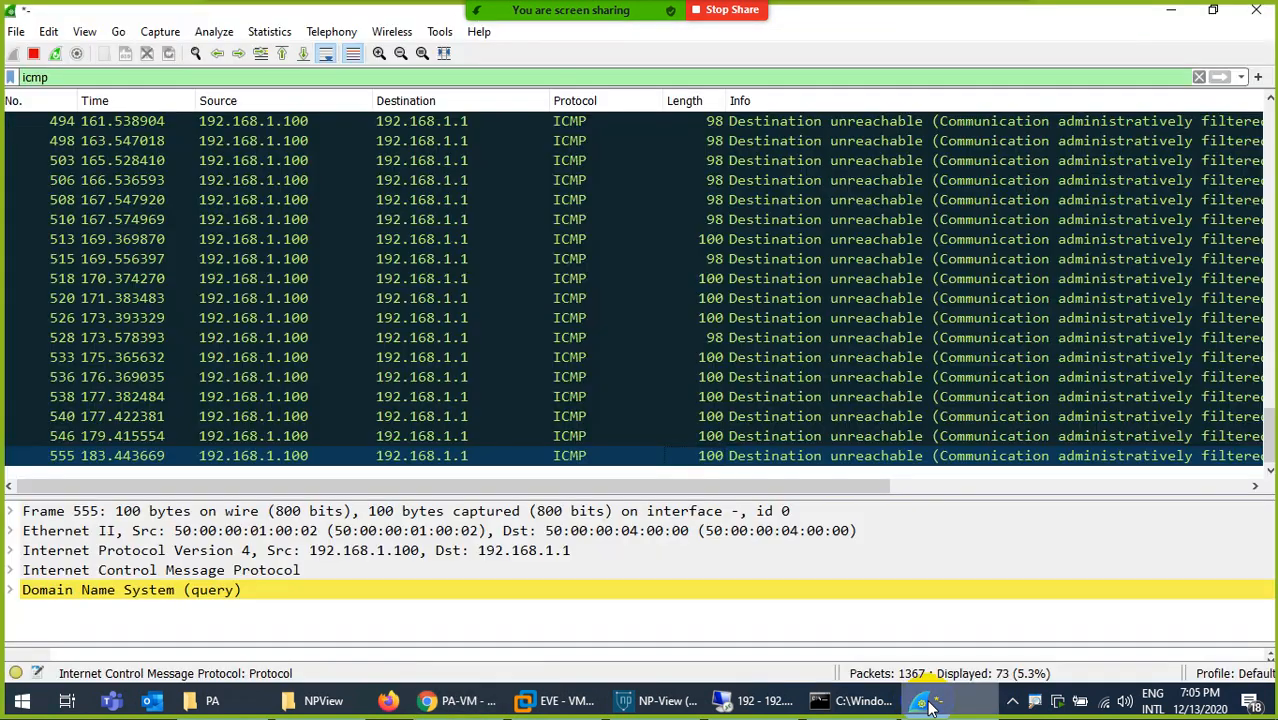
- Reload facebook.com in the remote desktop browser to test the Deny action, and return to the Wireshark capture
click(755, 700)
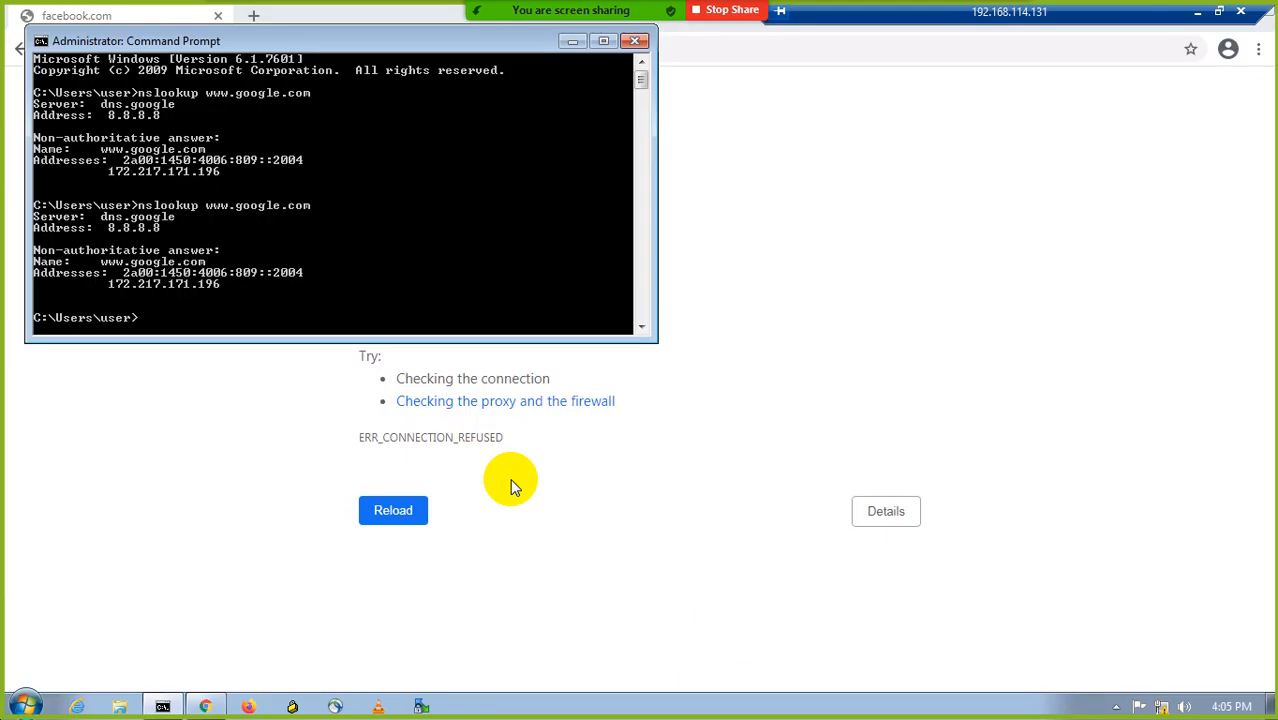
click(177, 22)
click(82, 48)
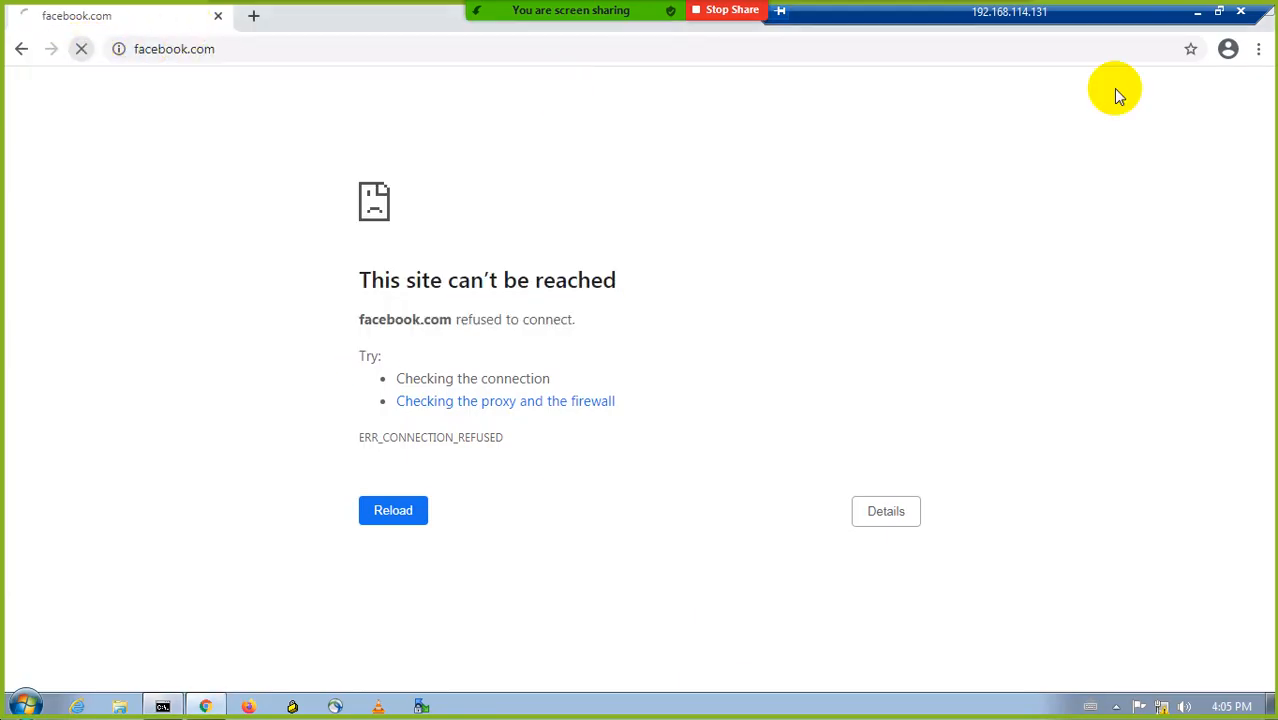
click(1197, 11)
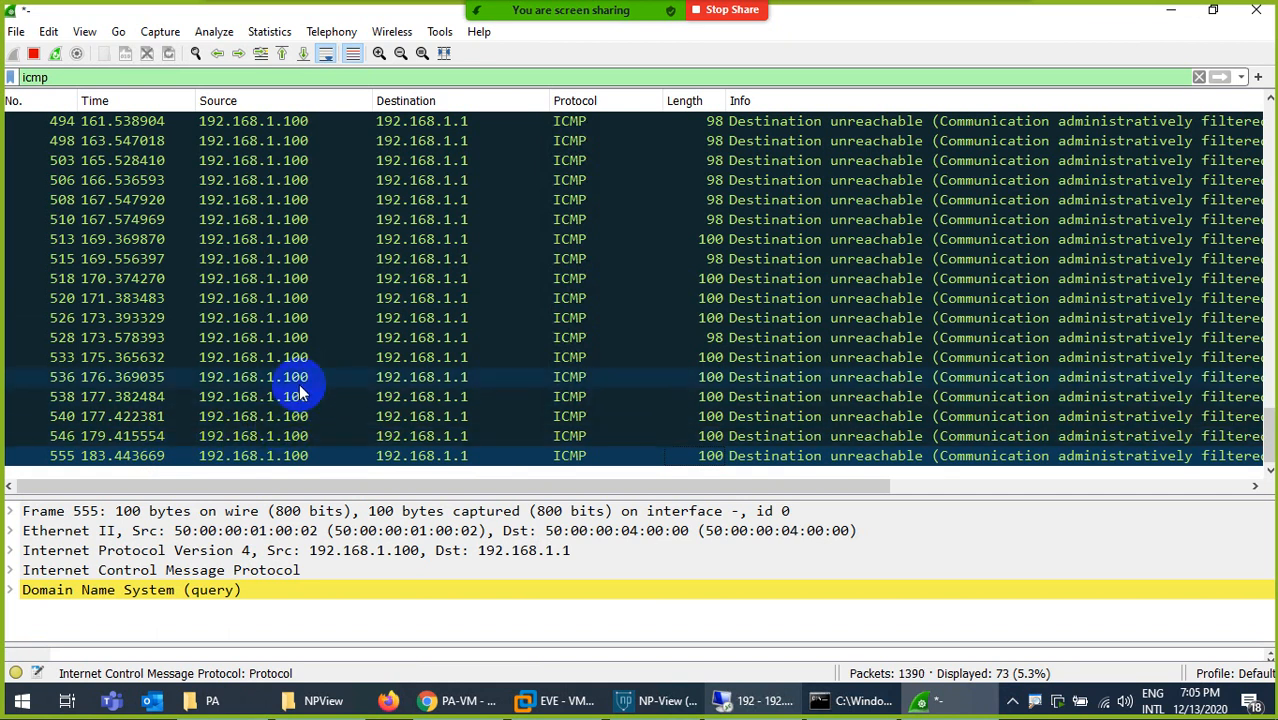
- Open google.com in a new tab of the remote desktop browser, and select the last ICMP packet in the Wireshark capture
click(1217, 77)
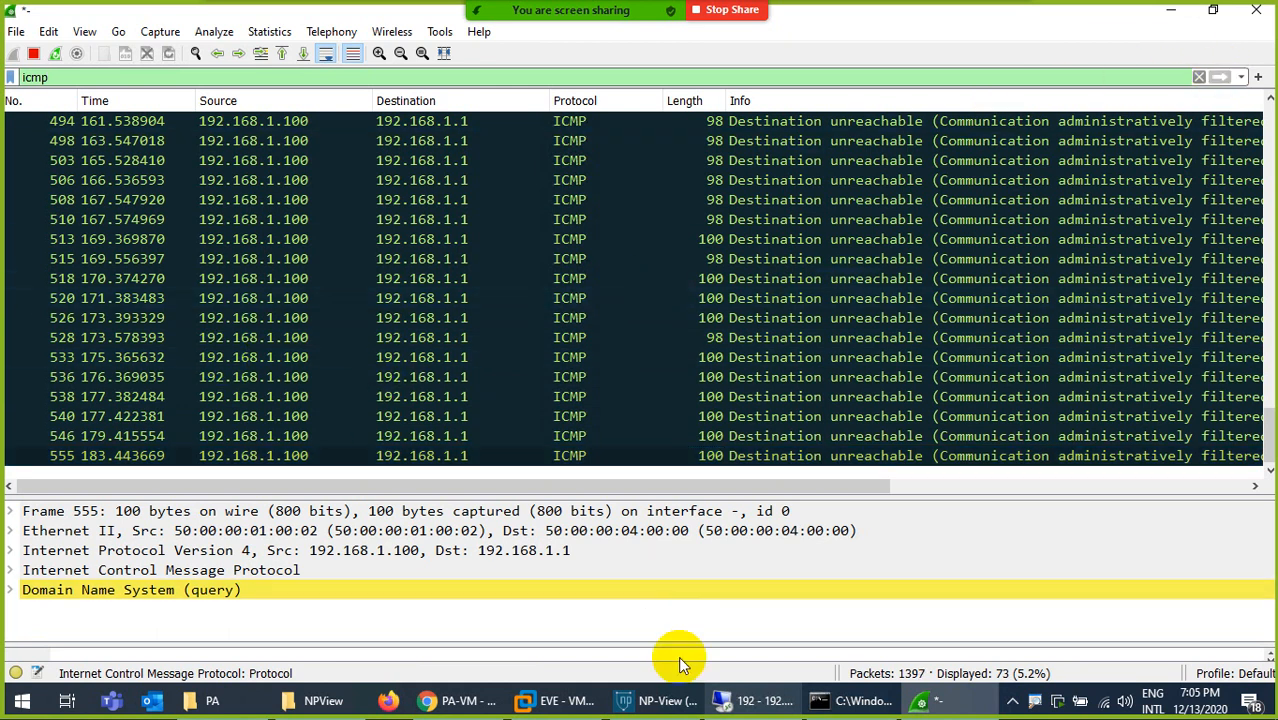
click(743, 706)
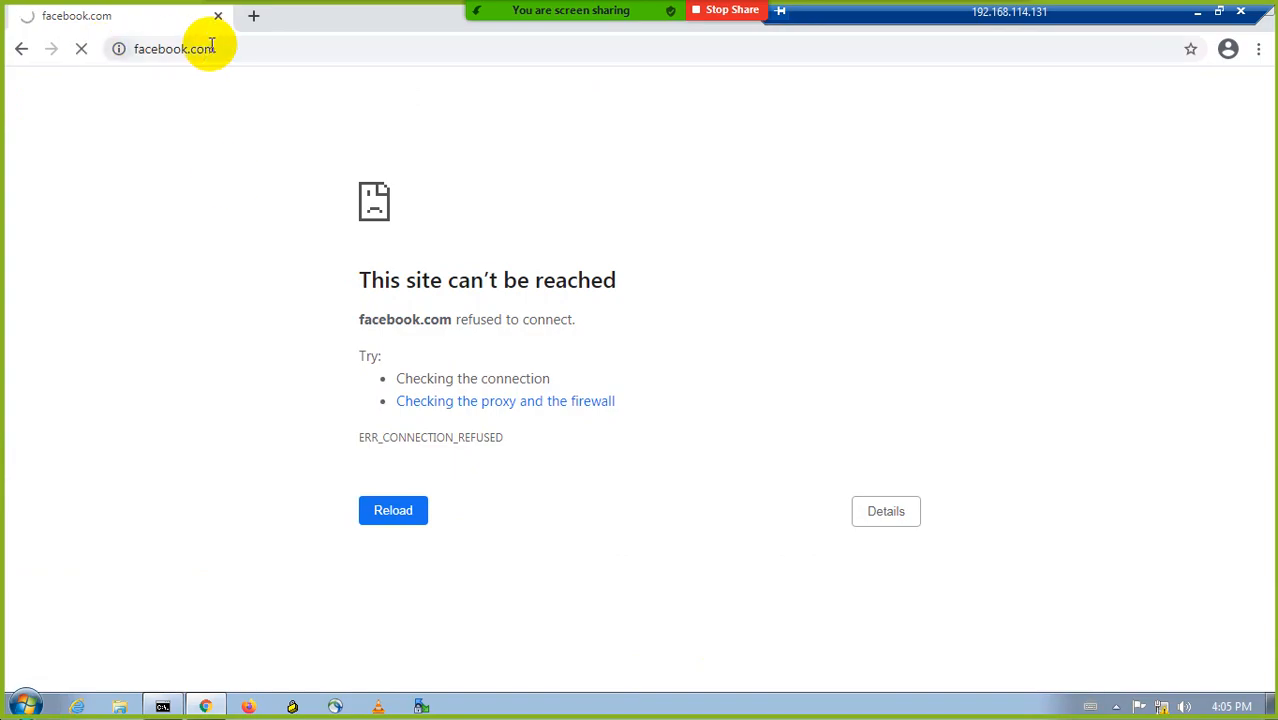
click(250, 17)
text(go)
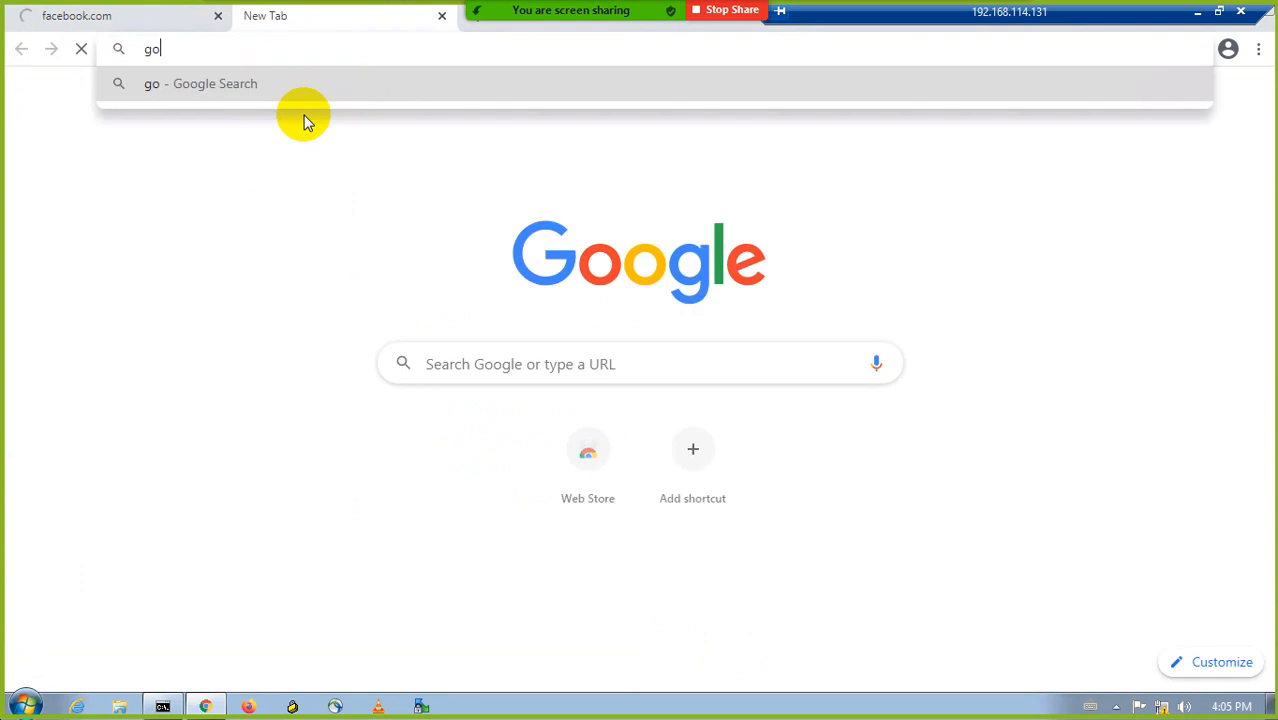
text(ogle.com)
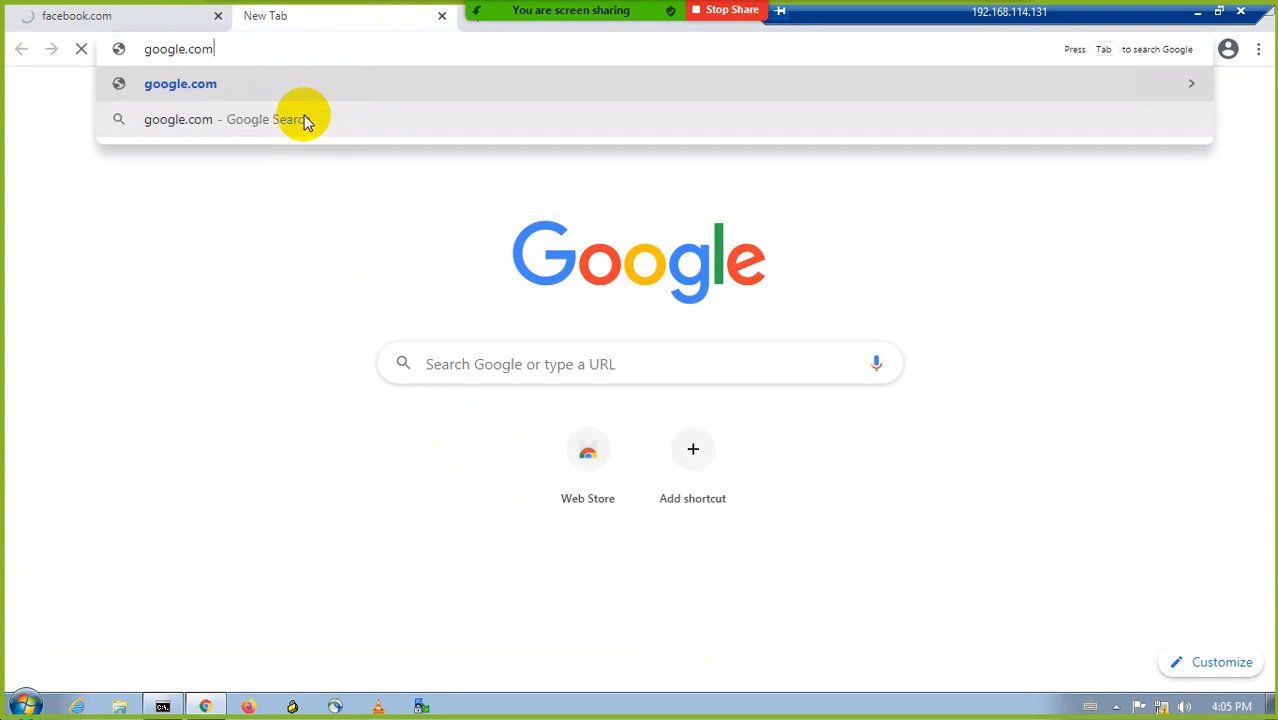
key(Return)
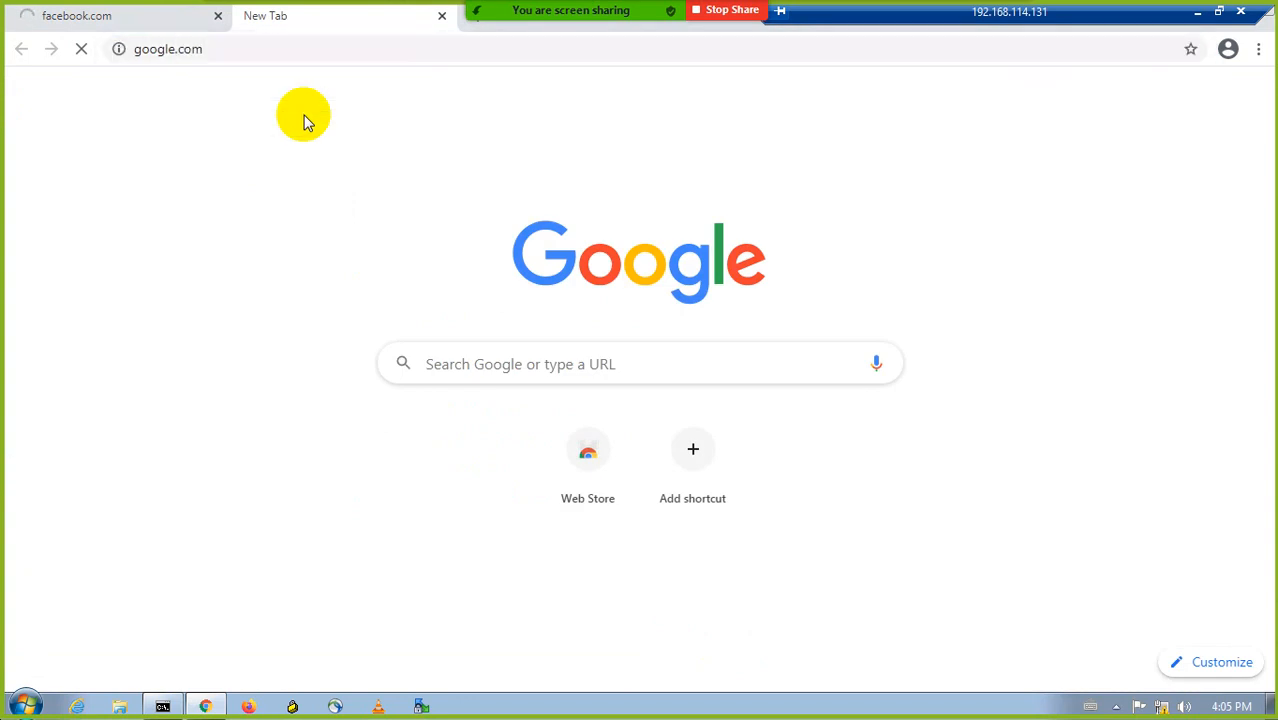
click(1197, 11)
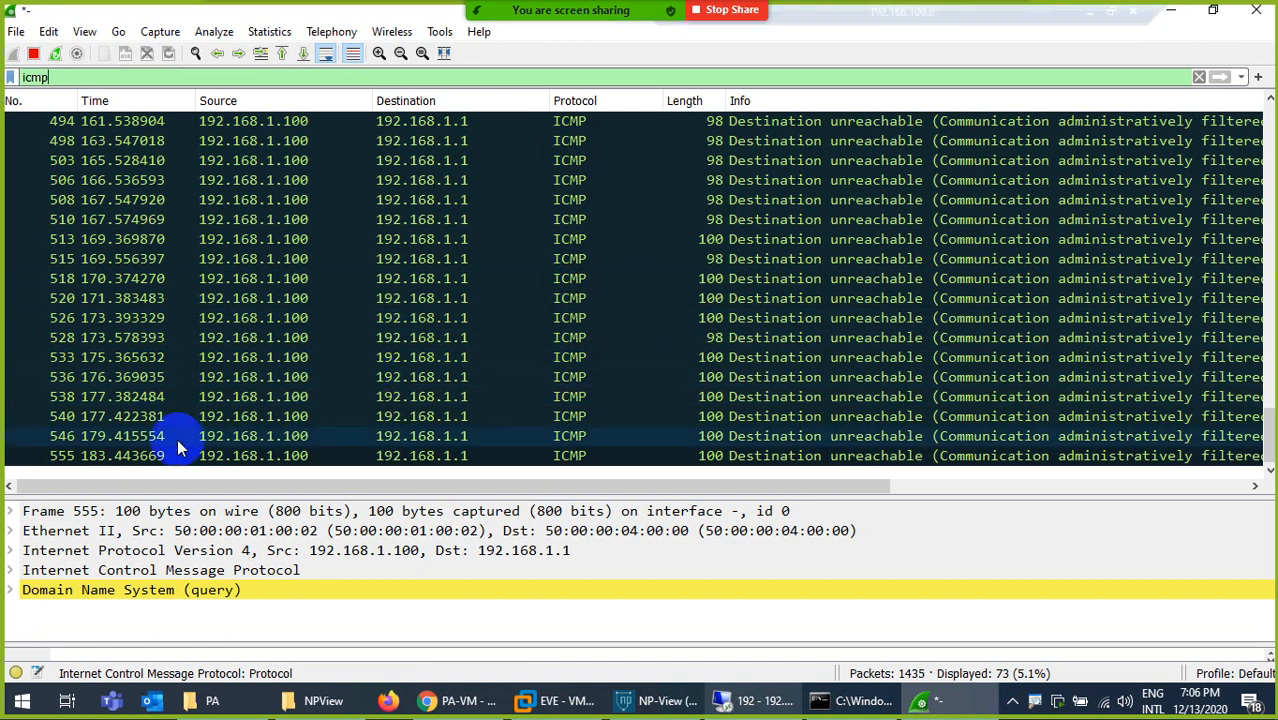
click(122, 457)
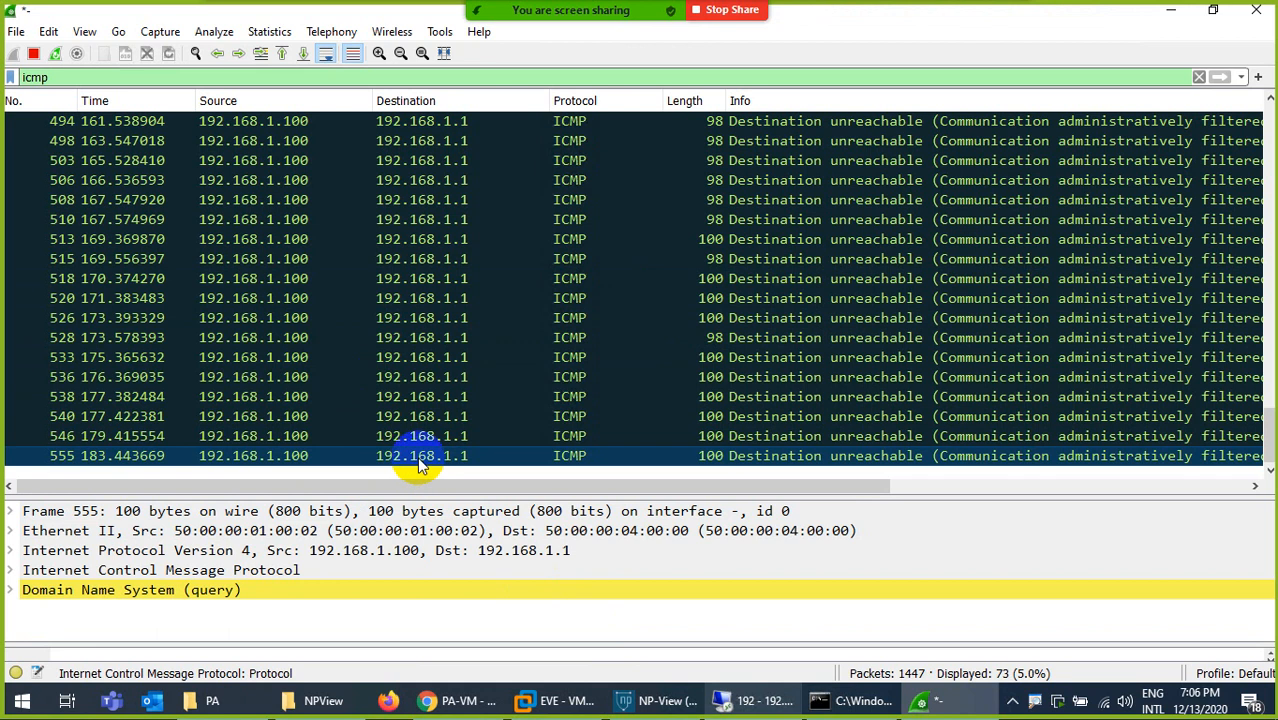
- Copy the address 172.217.171.196 from the latest nslookup output in the remote desktop's Command Prompt
click(755, 705)
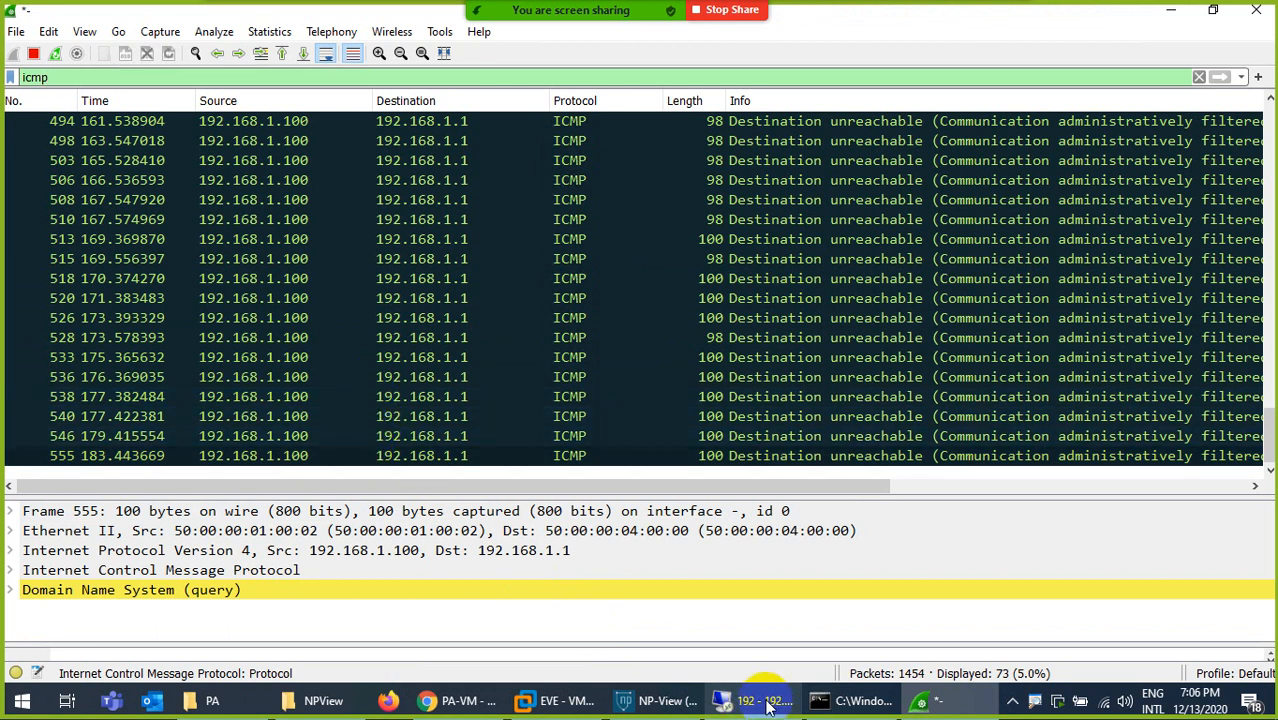
click(768, 705)
click(165, 705)
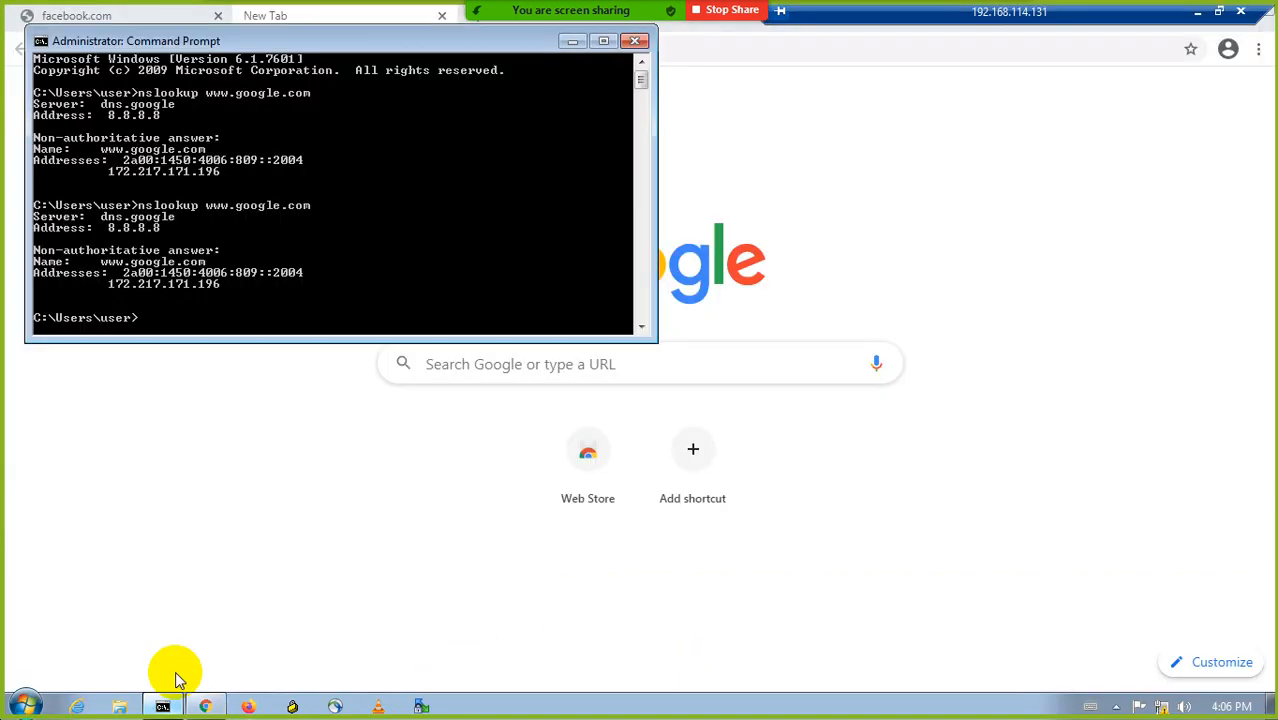
right_click(170, 285)
click(224, 296)
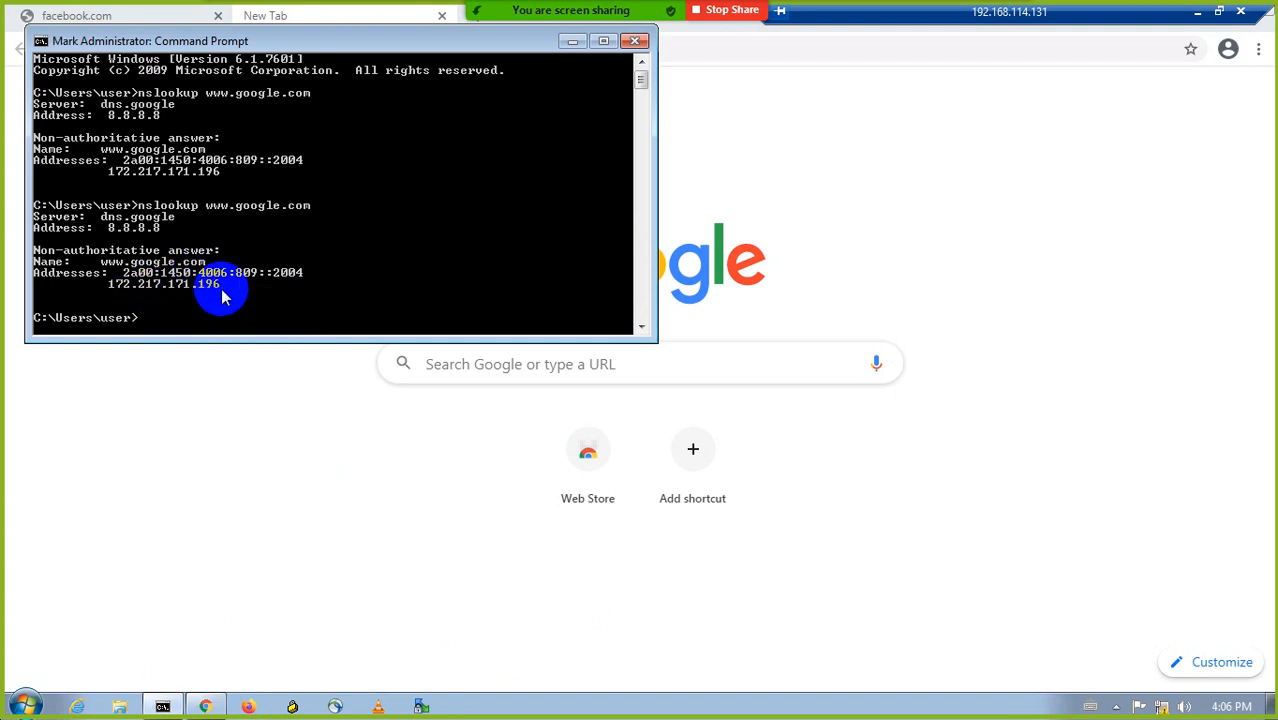
drag(222, 288, 117, 290)
key(ctrl+c)
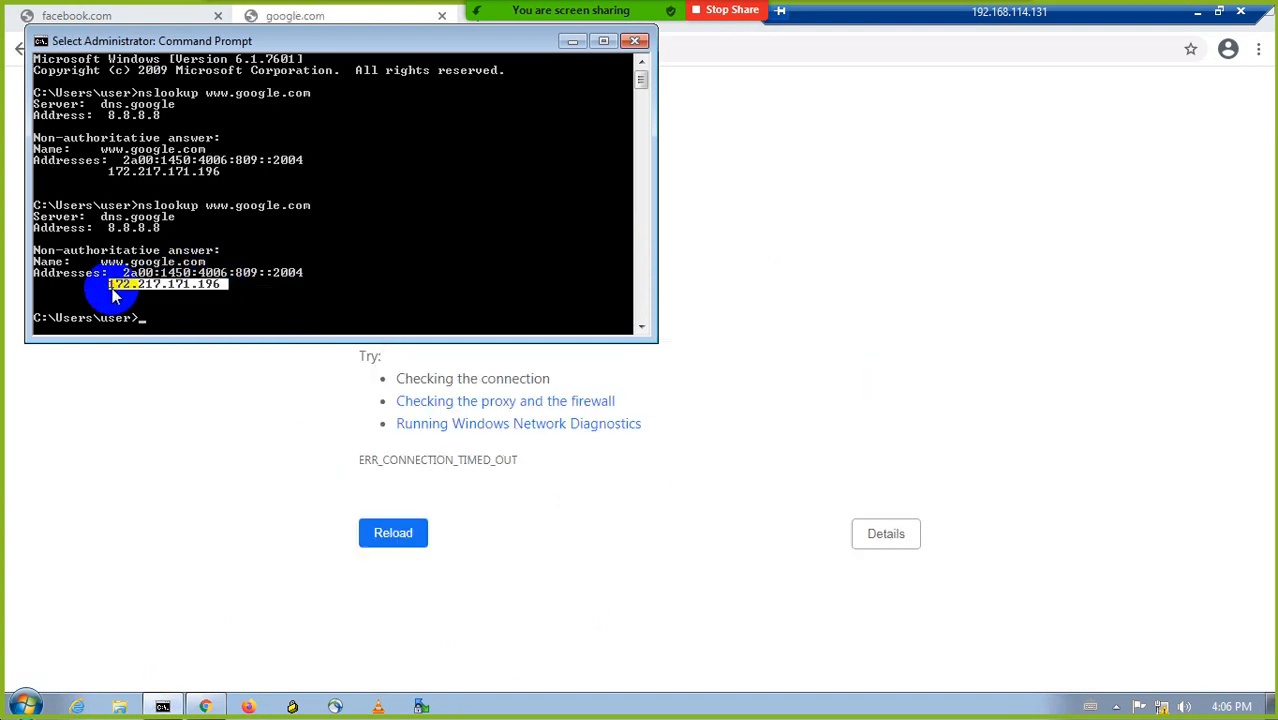
key(Return)
- Browse to the copied address 172.217.171.196 in the google.com tab, and return to the Wireshark capture
click(284, 18)
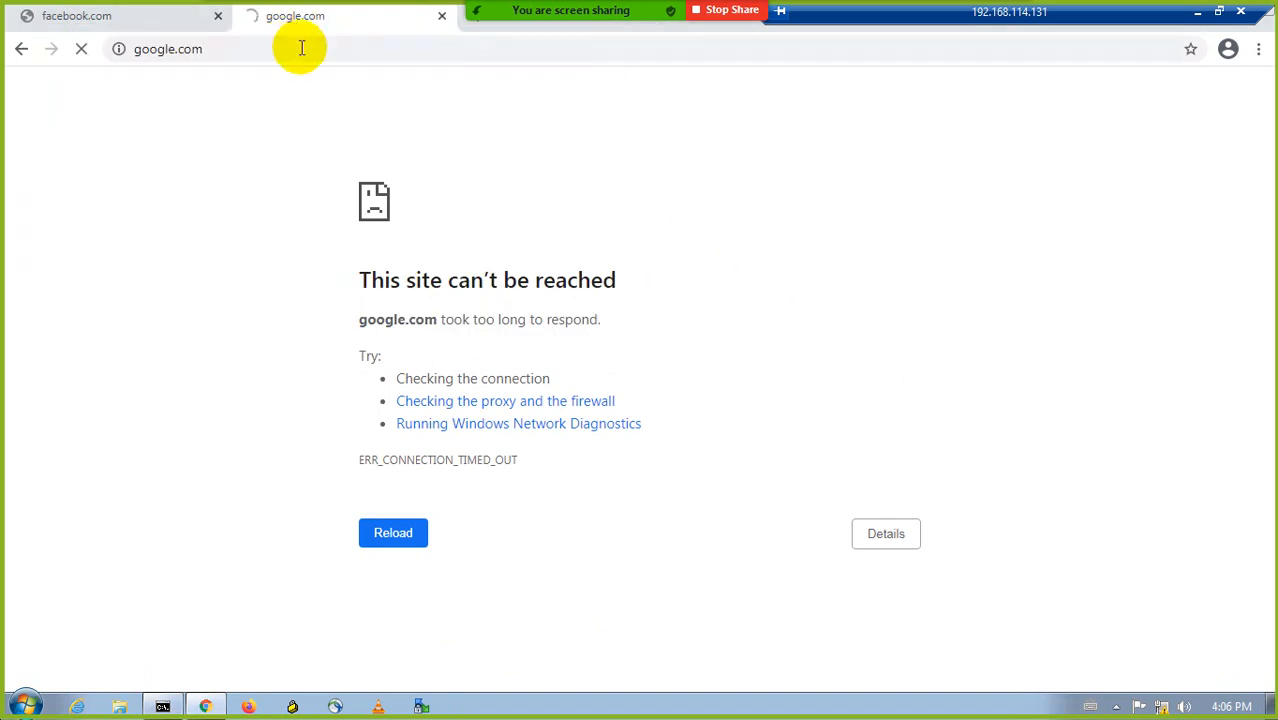
double_click(237, 48)
drag(235, 48, 108, 46)
key(ctrl+v)
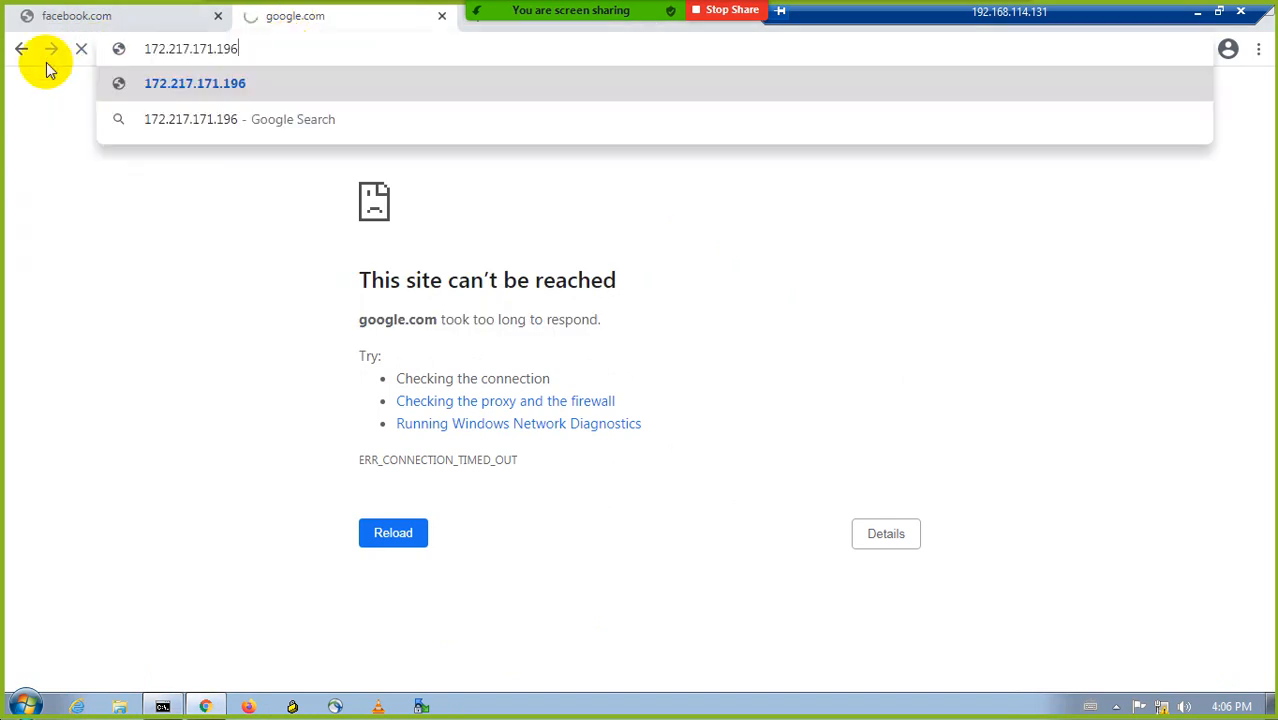
key(Return)
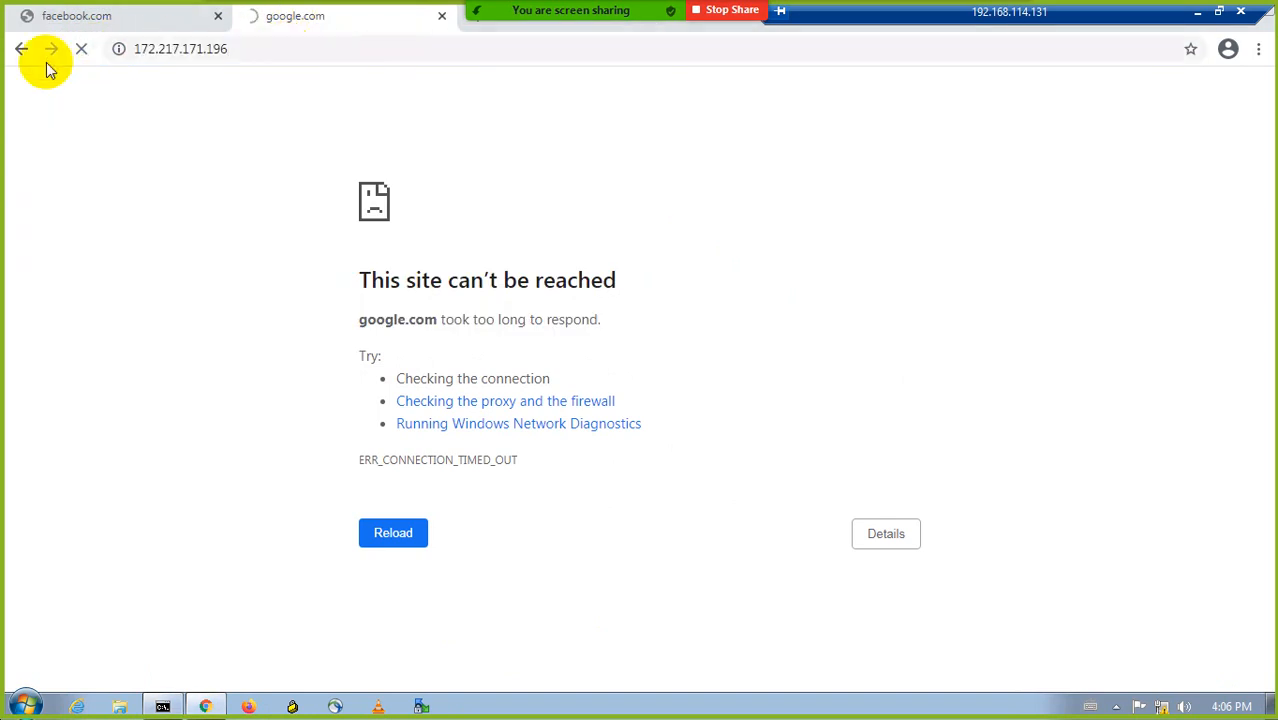
click(1197, 11)
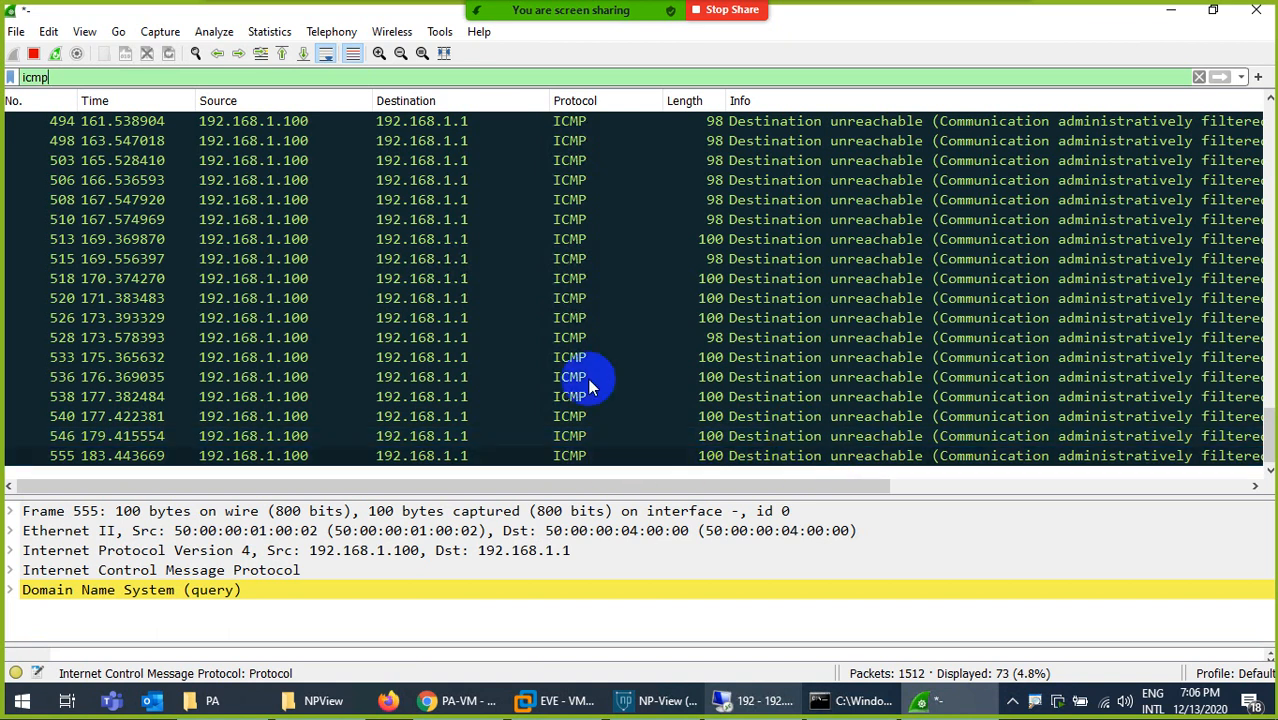
- Re-enter and apply the icmp display filter, and enlarge the packet list pane
key(BackSpace)
key(BackSpace)
key(BackSpace)
key(BackSpace)
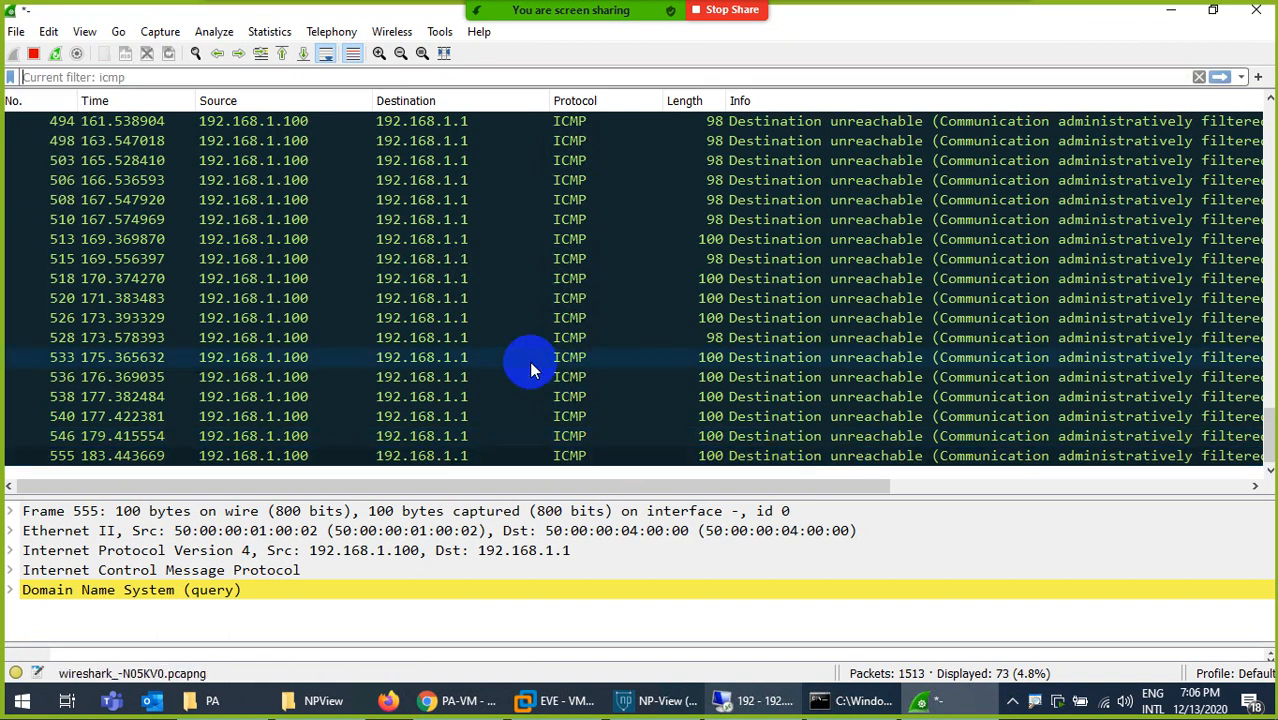
text(icm)
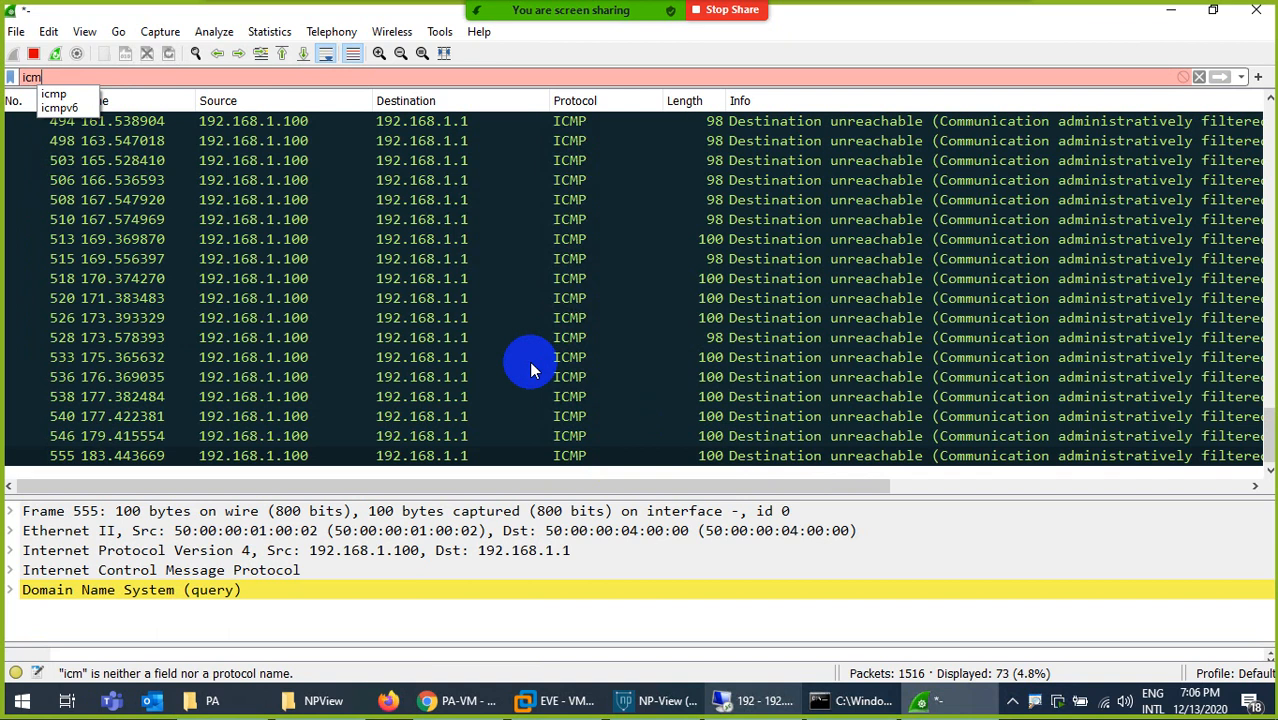
text(p)
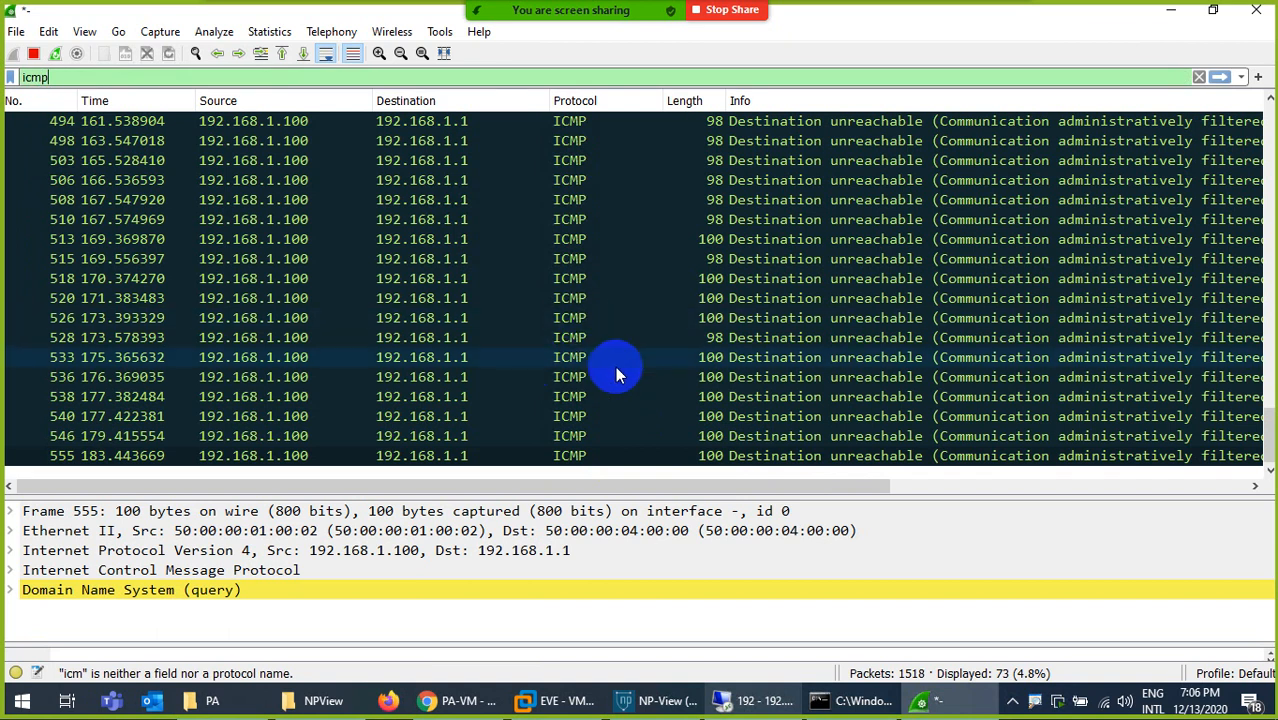
key(Return)
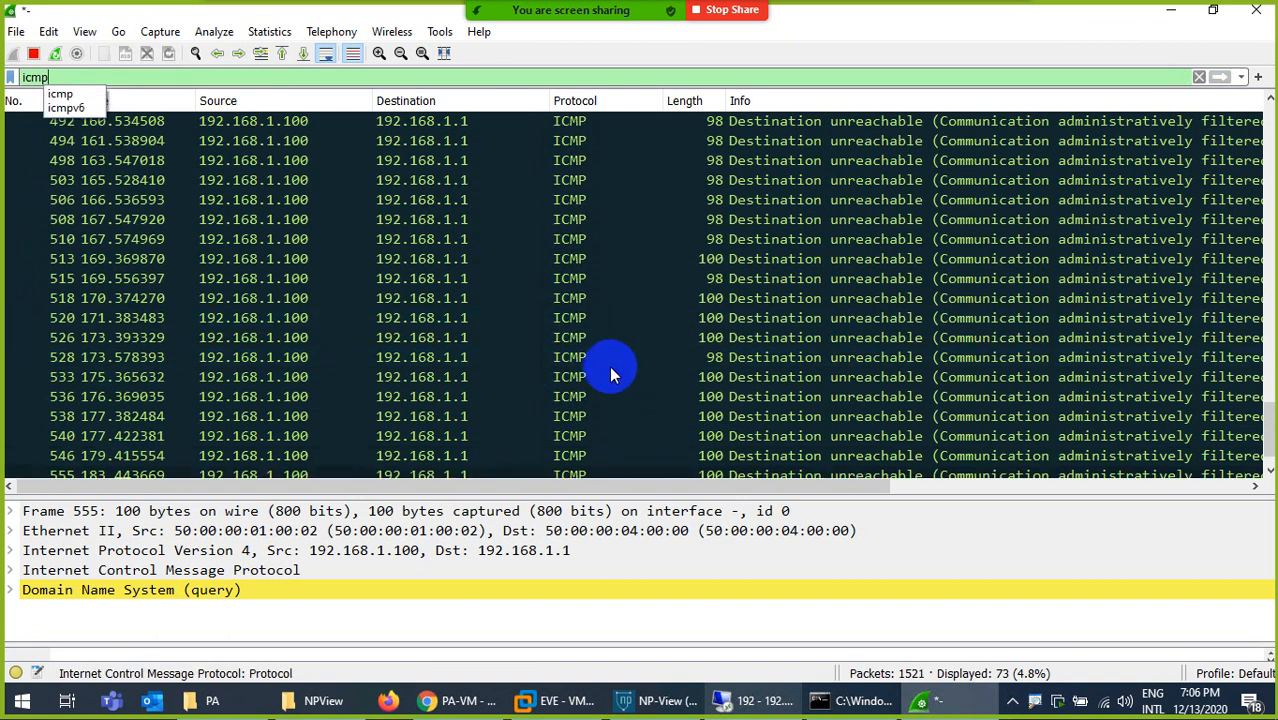
click(537, 508)
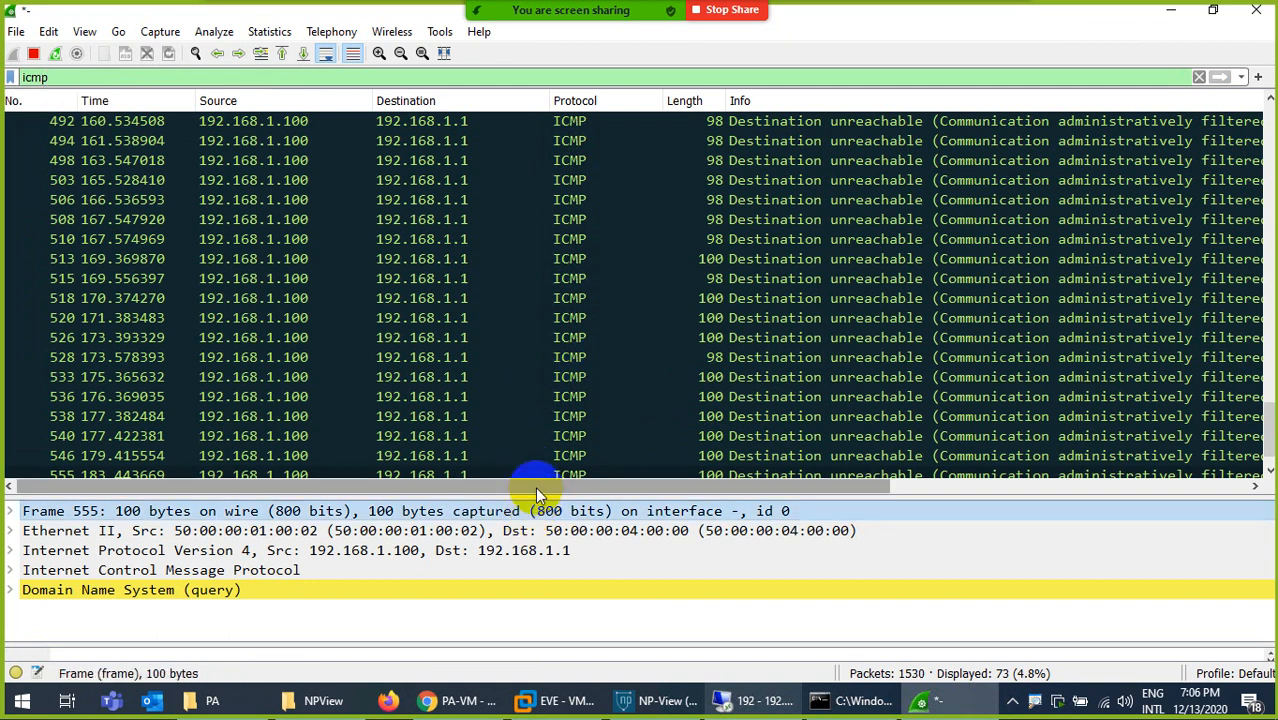
drag(535, 489, 528, 540)
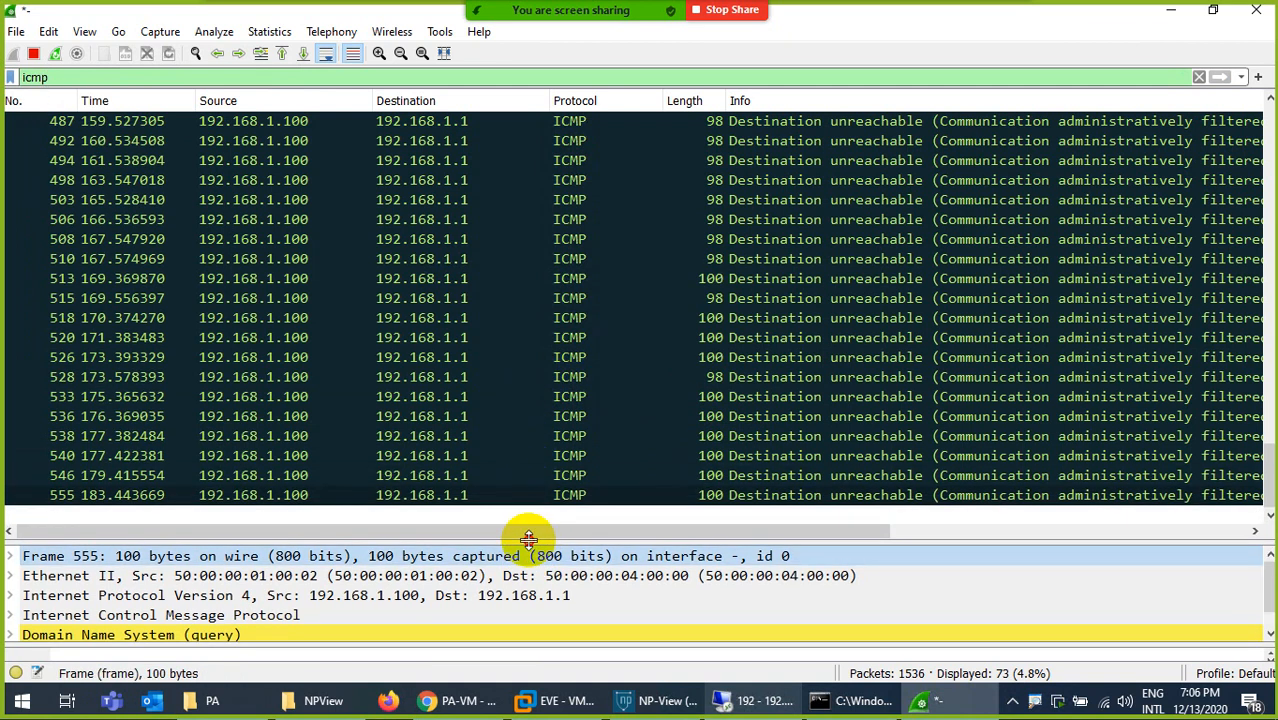
- Reload 172.217.171.196 in the remote desktop browser to generate new traffic, and return to the Wireshark capture
click(755, 700)
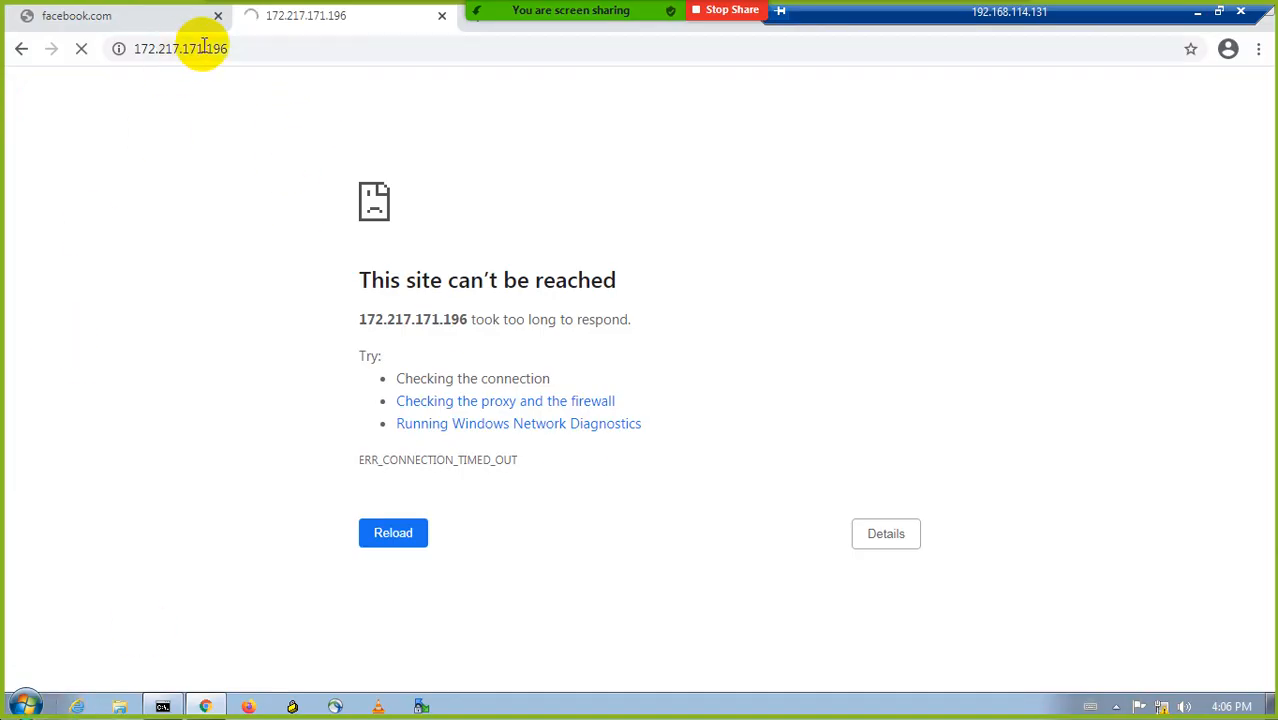
click(242, 49)
key(Return)
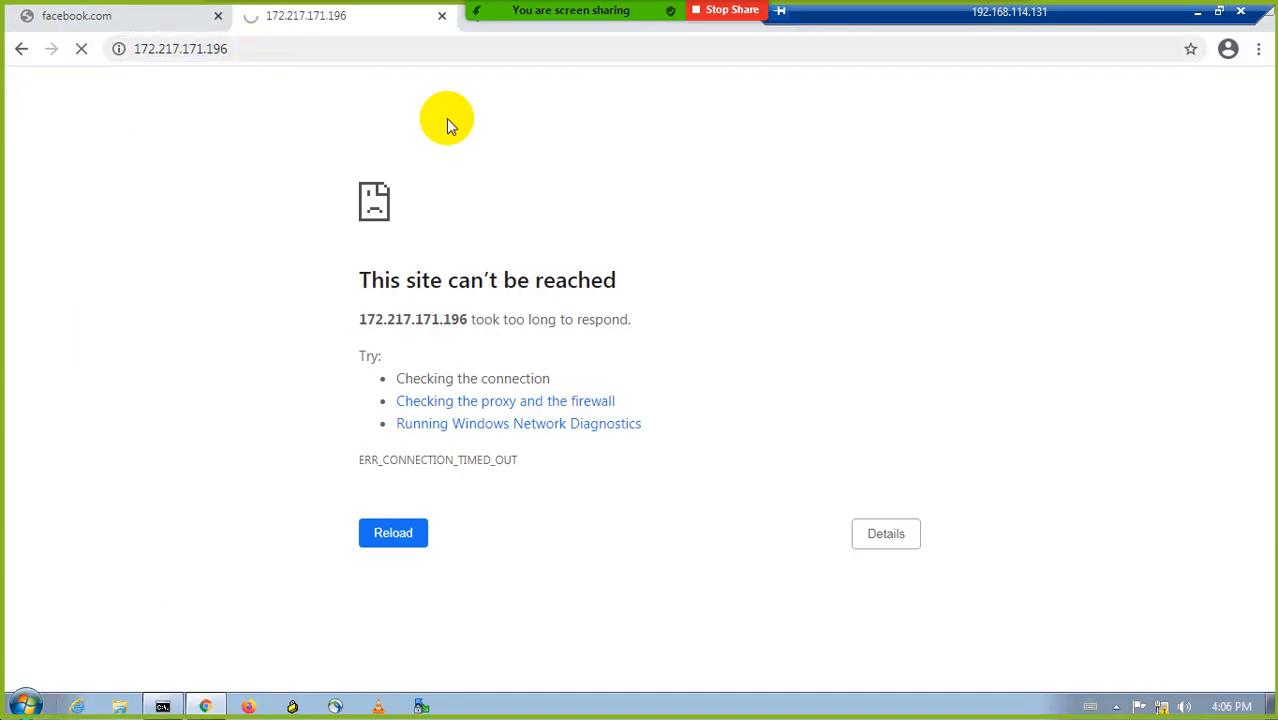
click(1194, 18)
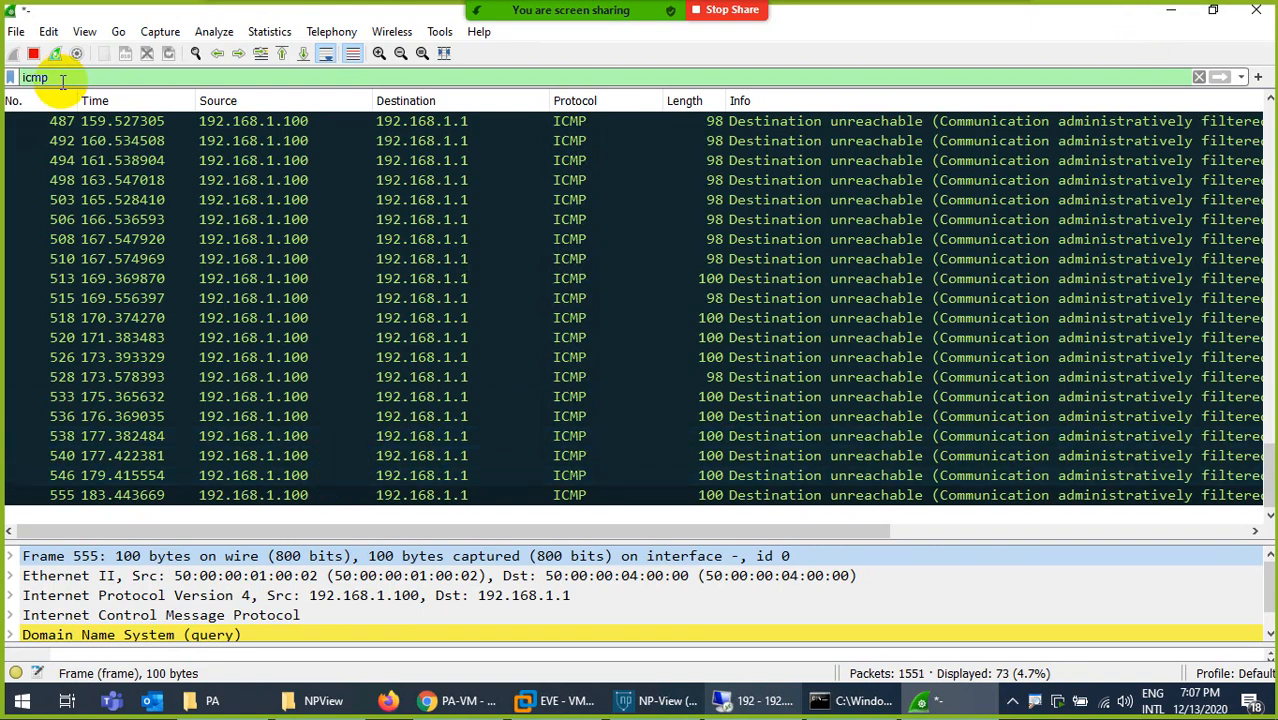
- Filter the capture by tcp.flags.reset and select the newest listed packet to check for TCP resets
drag(62, 80, 4, 75)
text(tc)
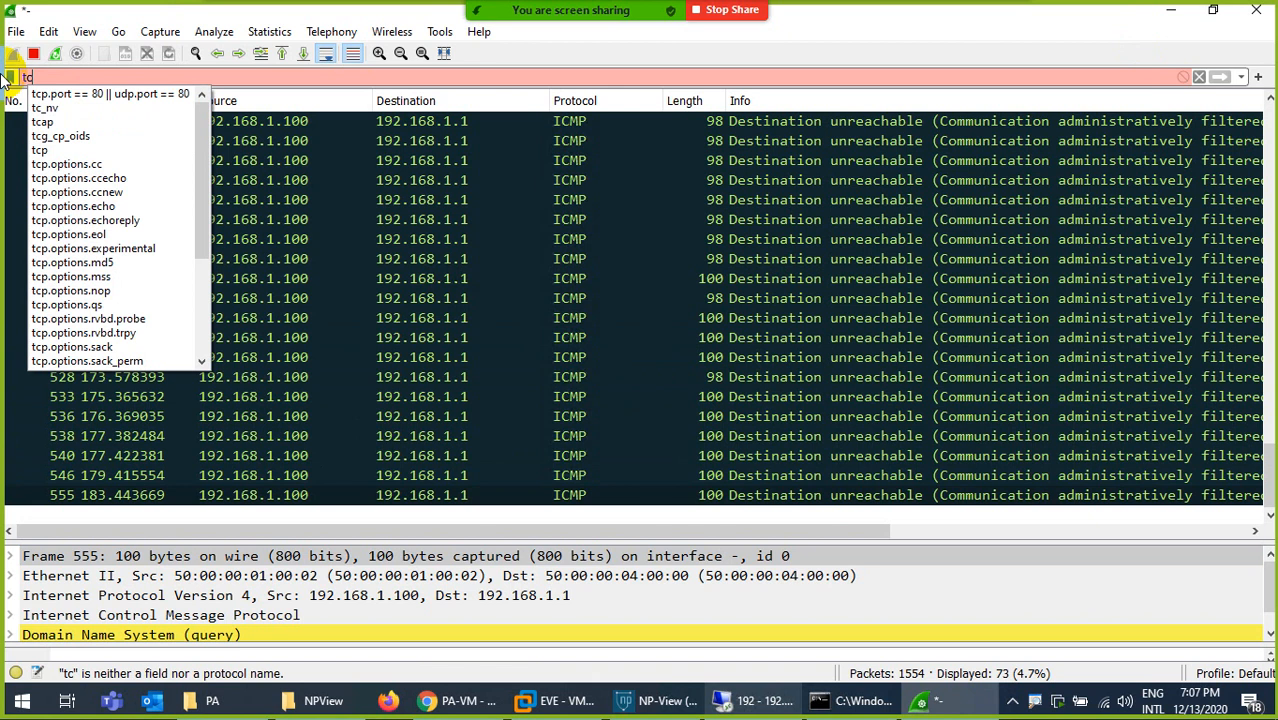
text(p.f)
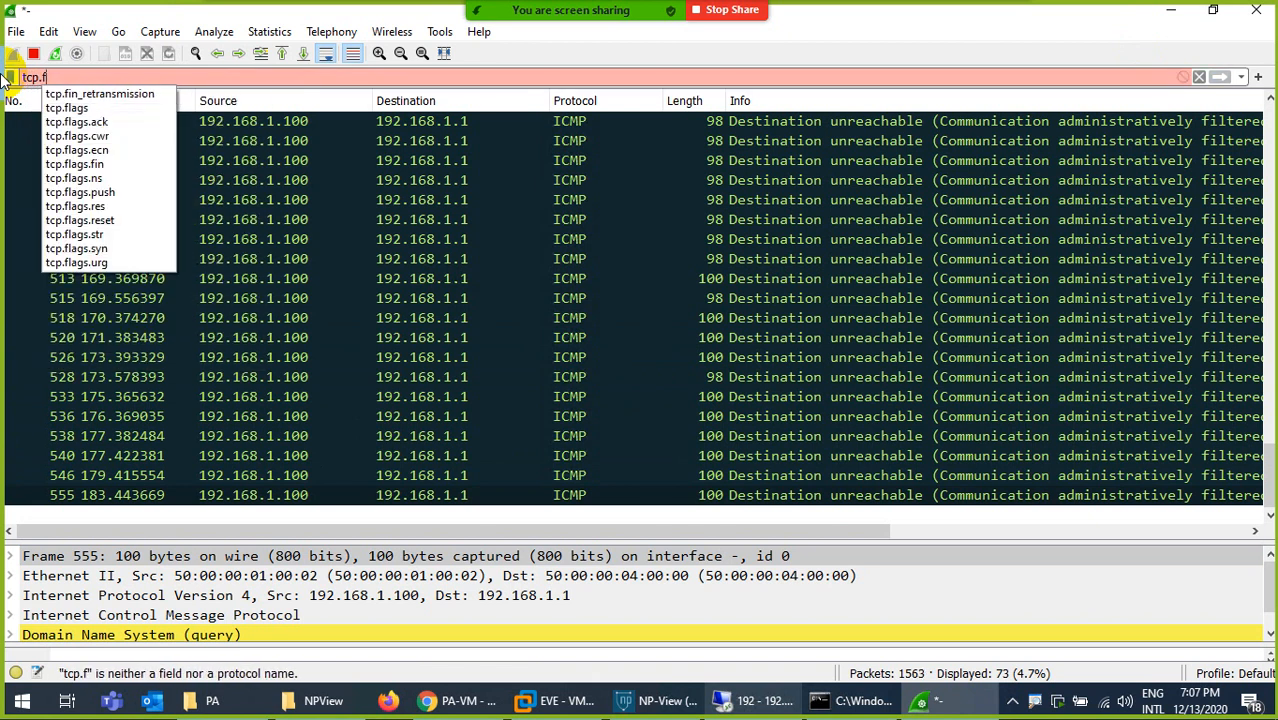
key(Down)
key(Down)
key(Down)
key(Down)
key(Down)
key(Down)
key(Down)
key(Down)
key(Down)
key(Down)
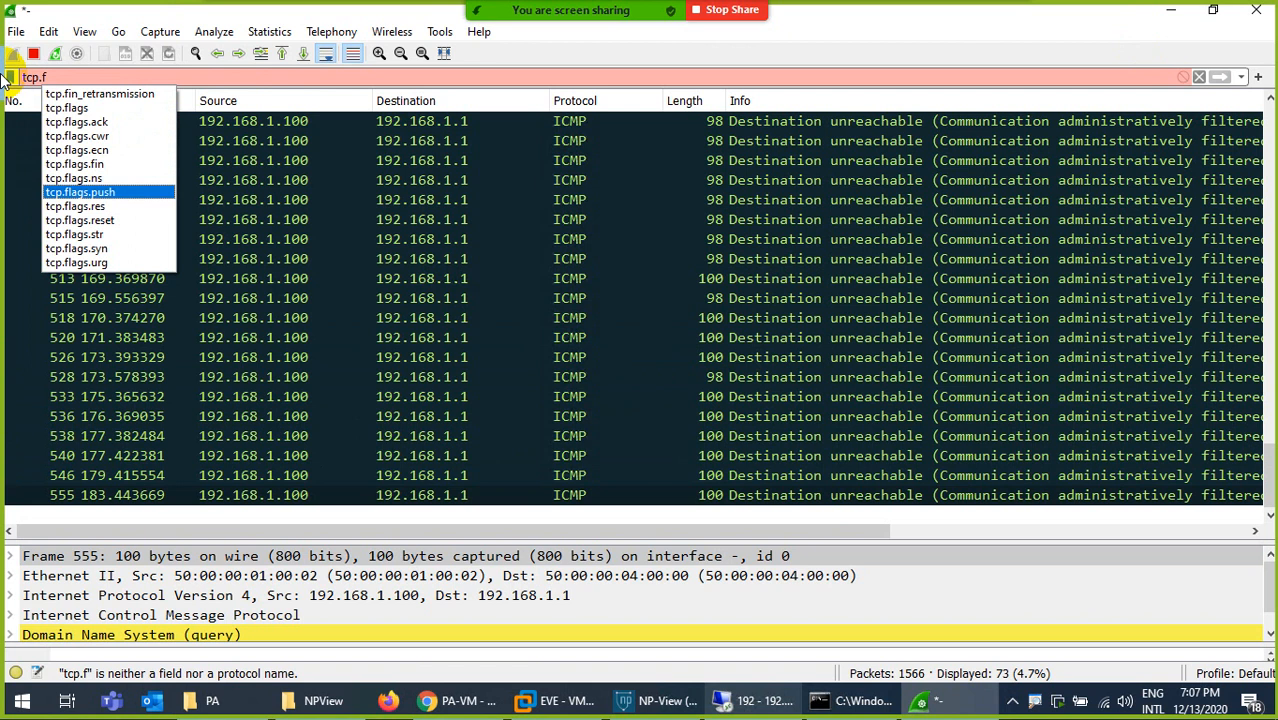
key(Return)
key(Return)
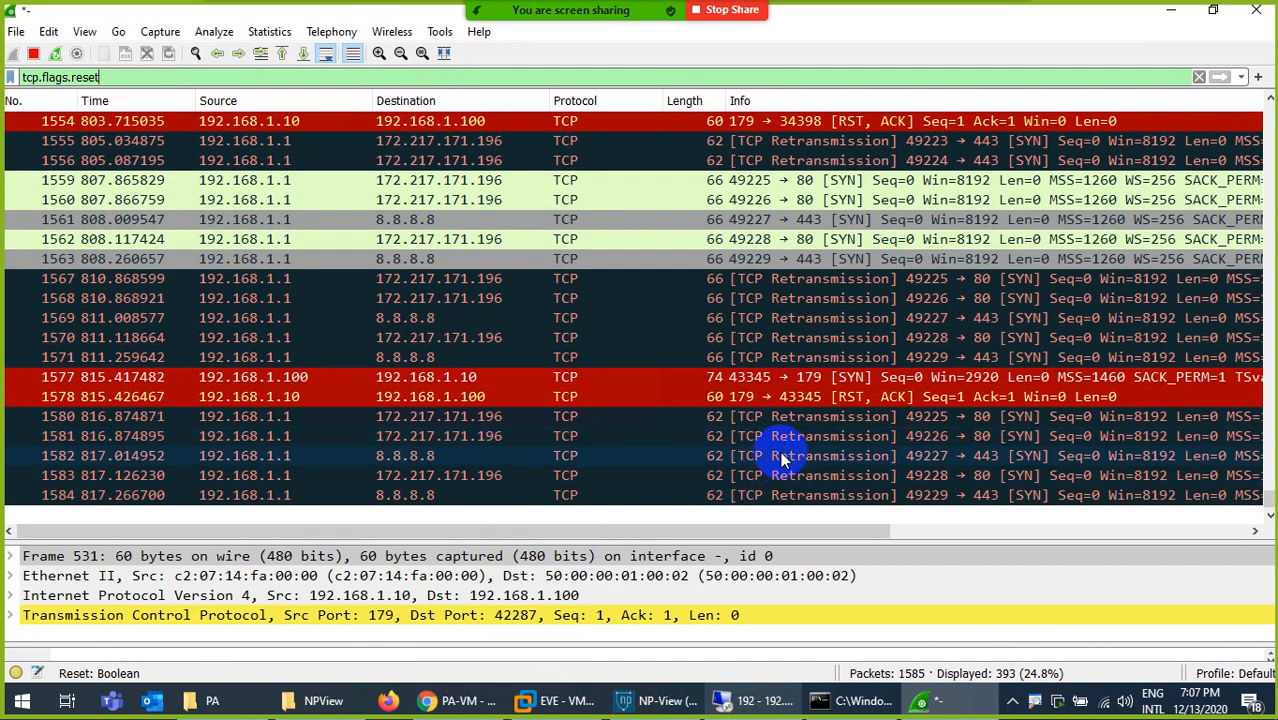
click(795, 497)
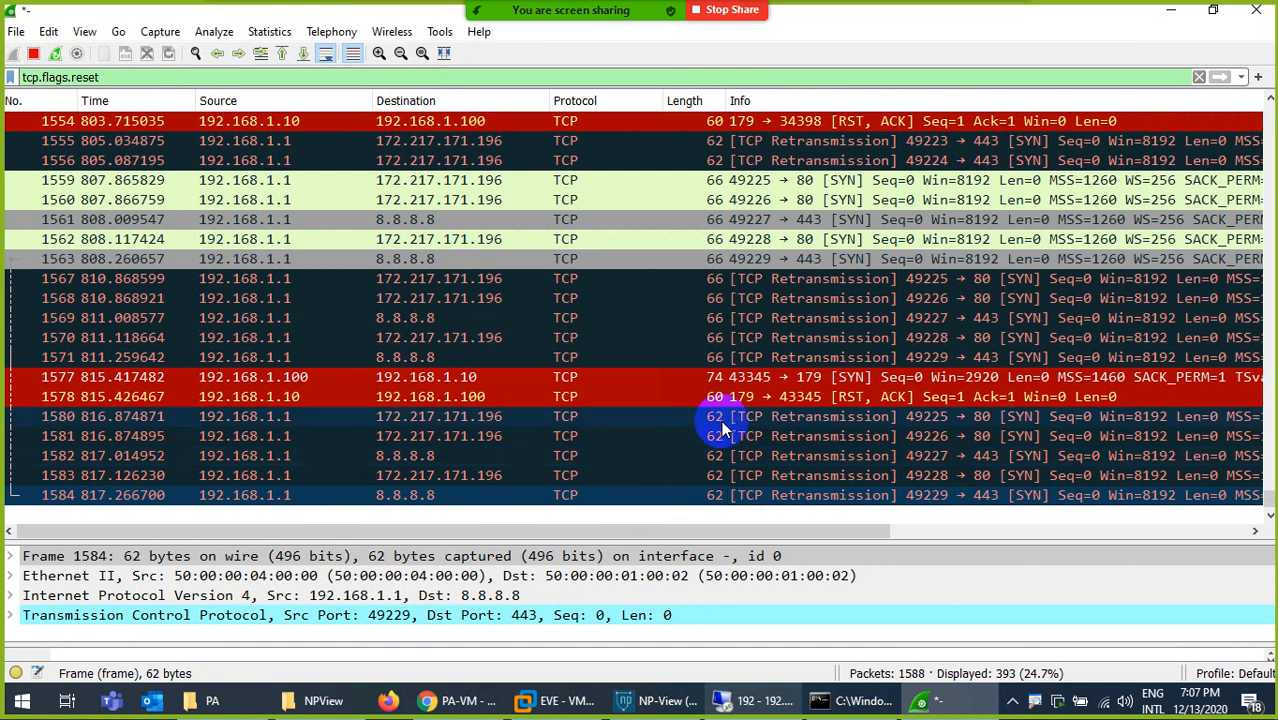
- Replace the capture's display filter with icmp and apply it
drag(162, 79, 46, 66)
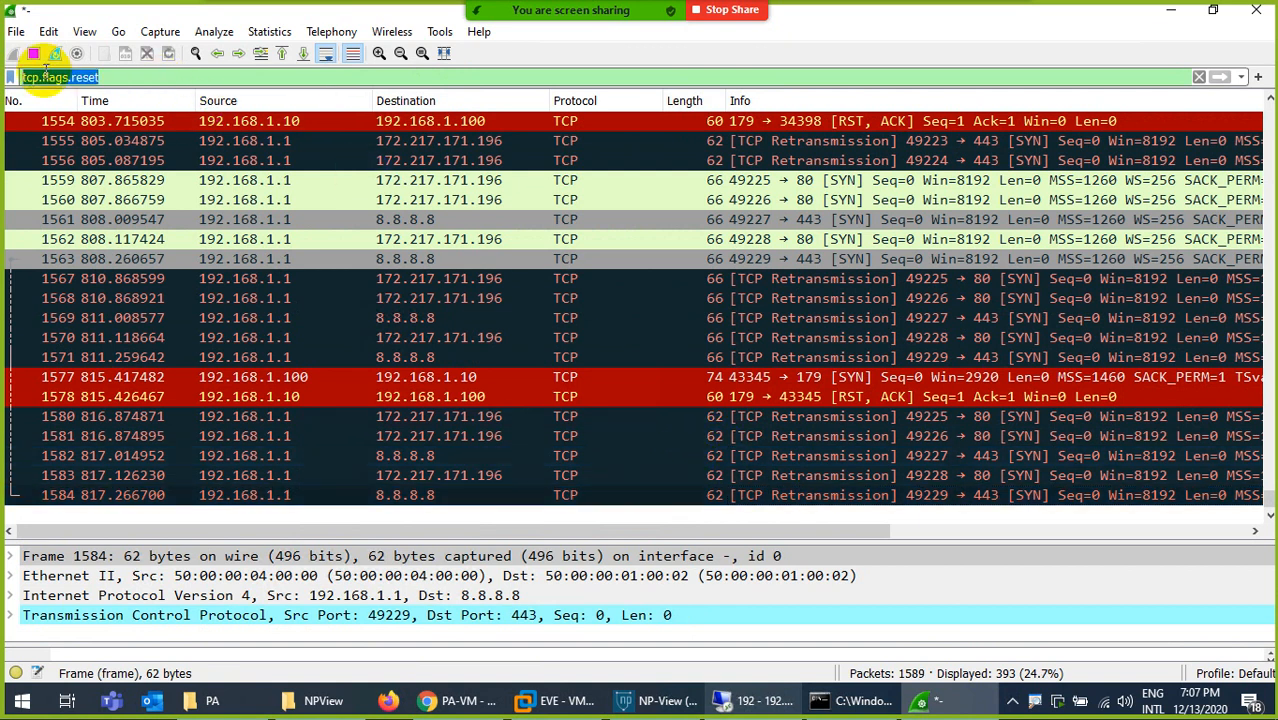
text(icmp)
key(Return)
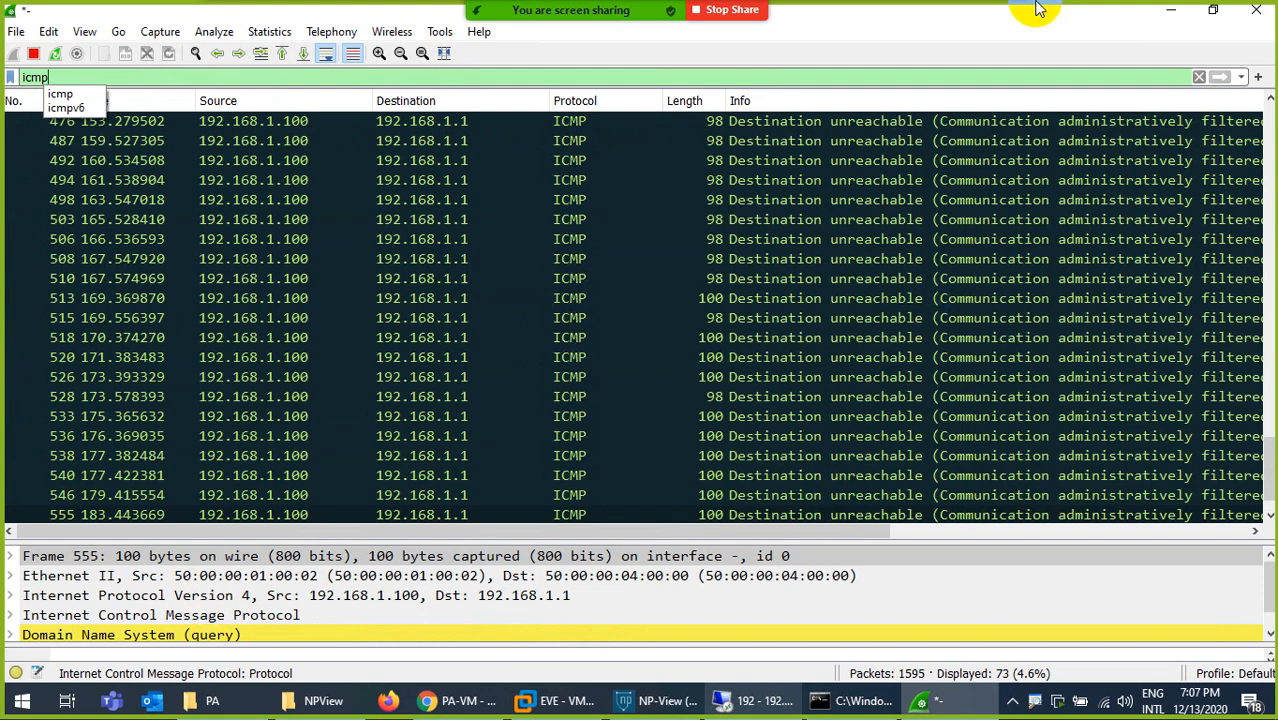
- Switch to the security policy PDF and review the Action table describing Allow, Deny, Drop and the Reset options
click(1089, 14)
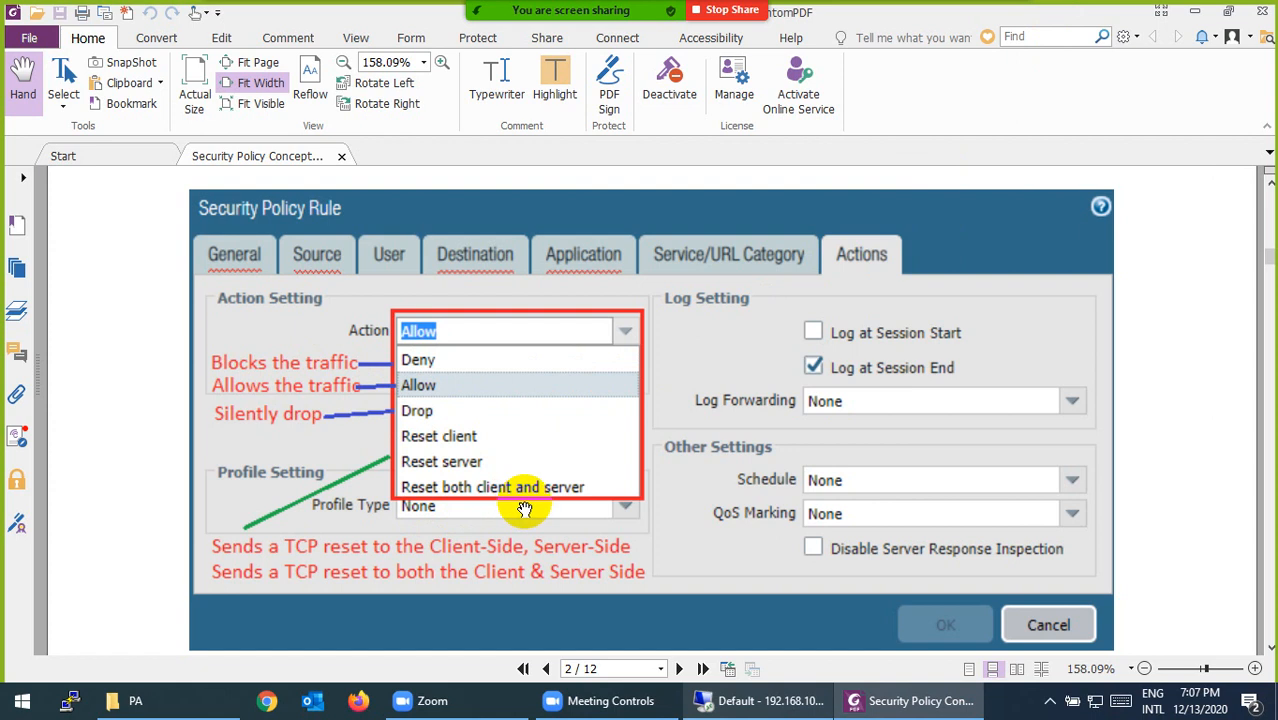
scroll(524, 509, up, 7)
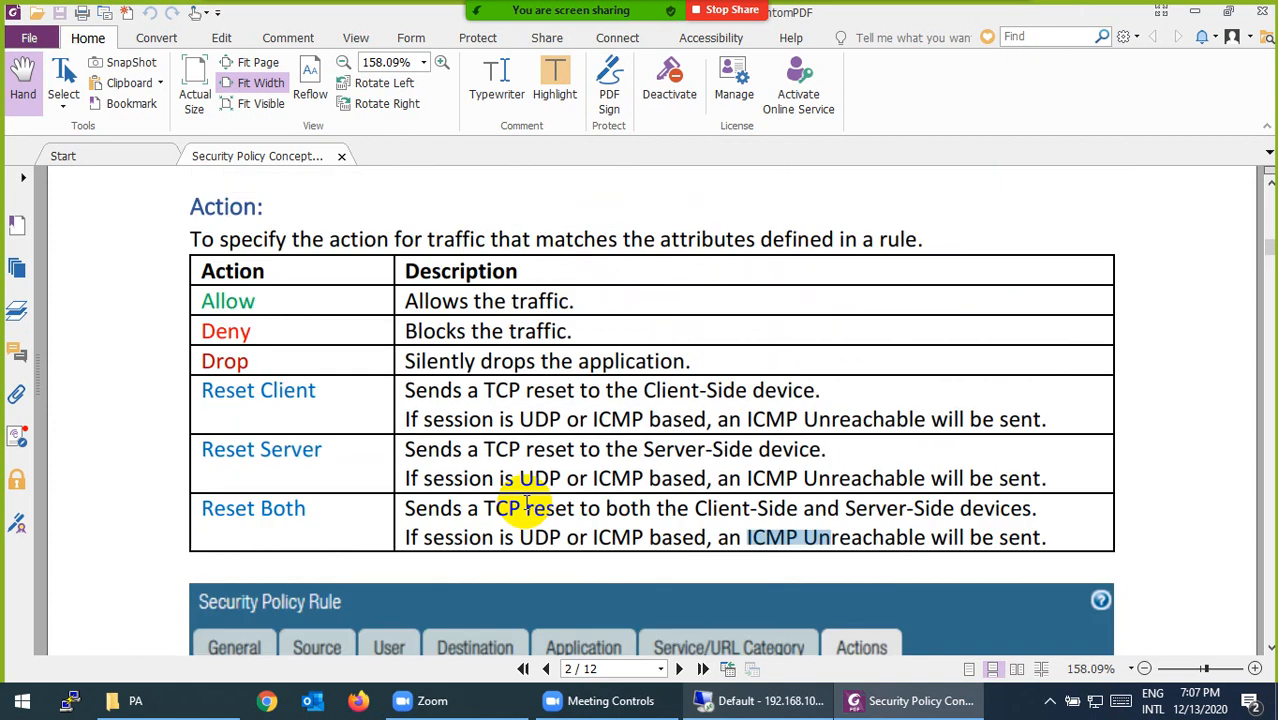
scroll(526, 508, down, 3)
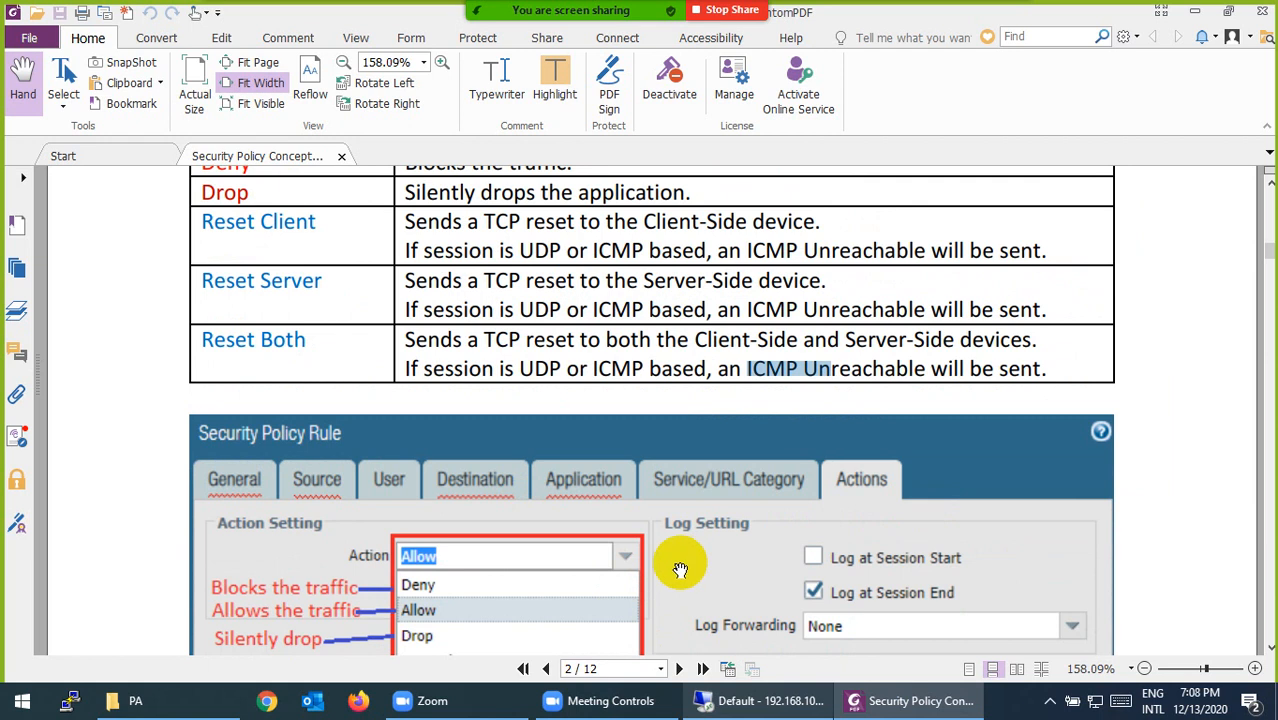
scroll(676, 562, up, 4)
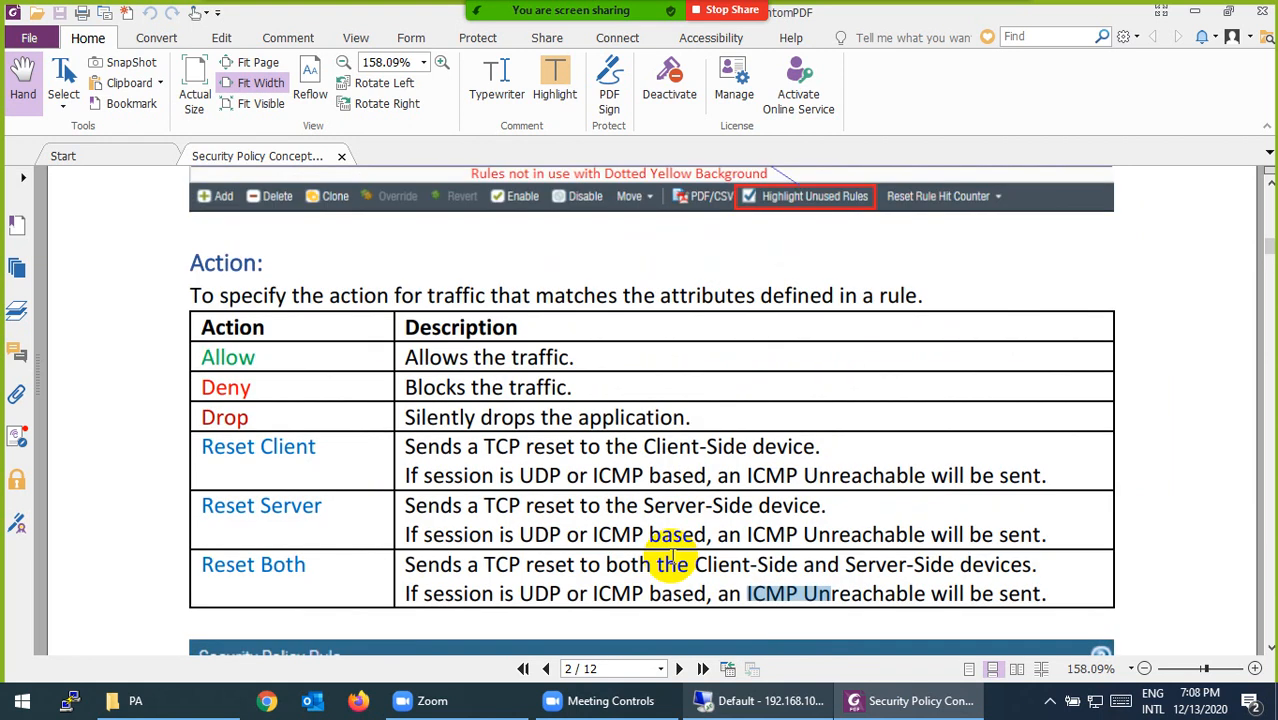
scroll(673, 557, up, 2)
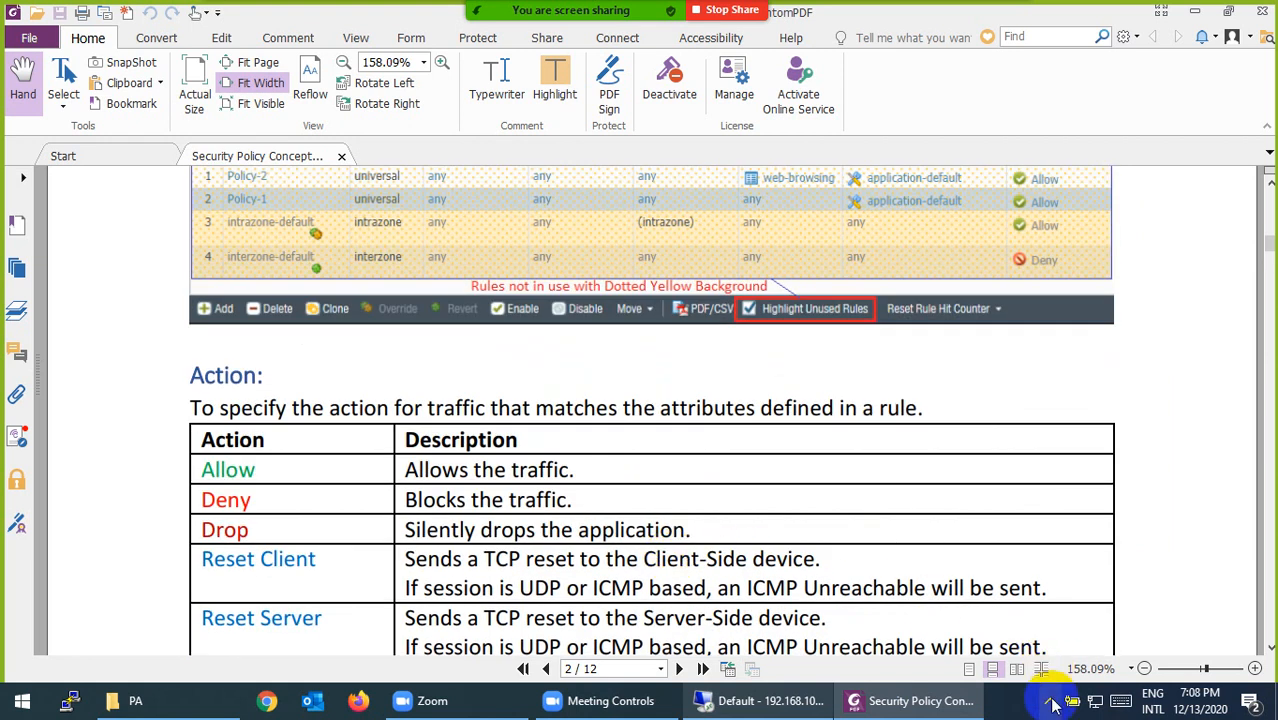